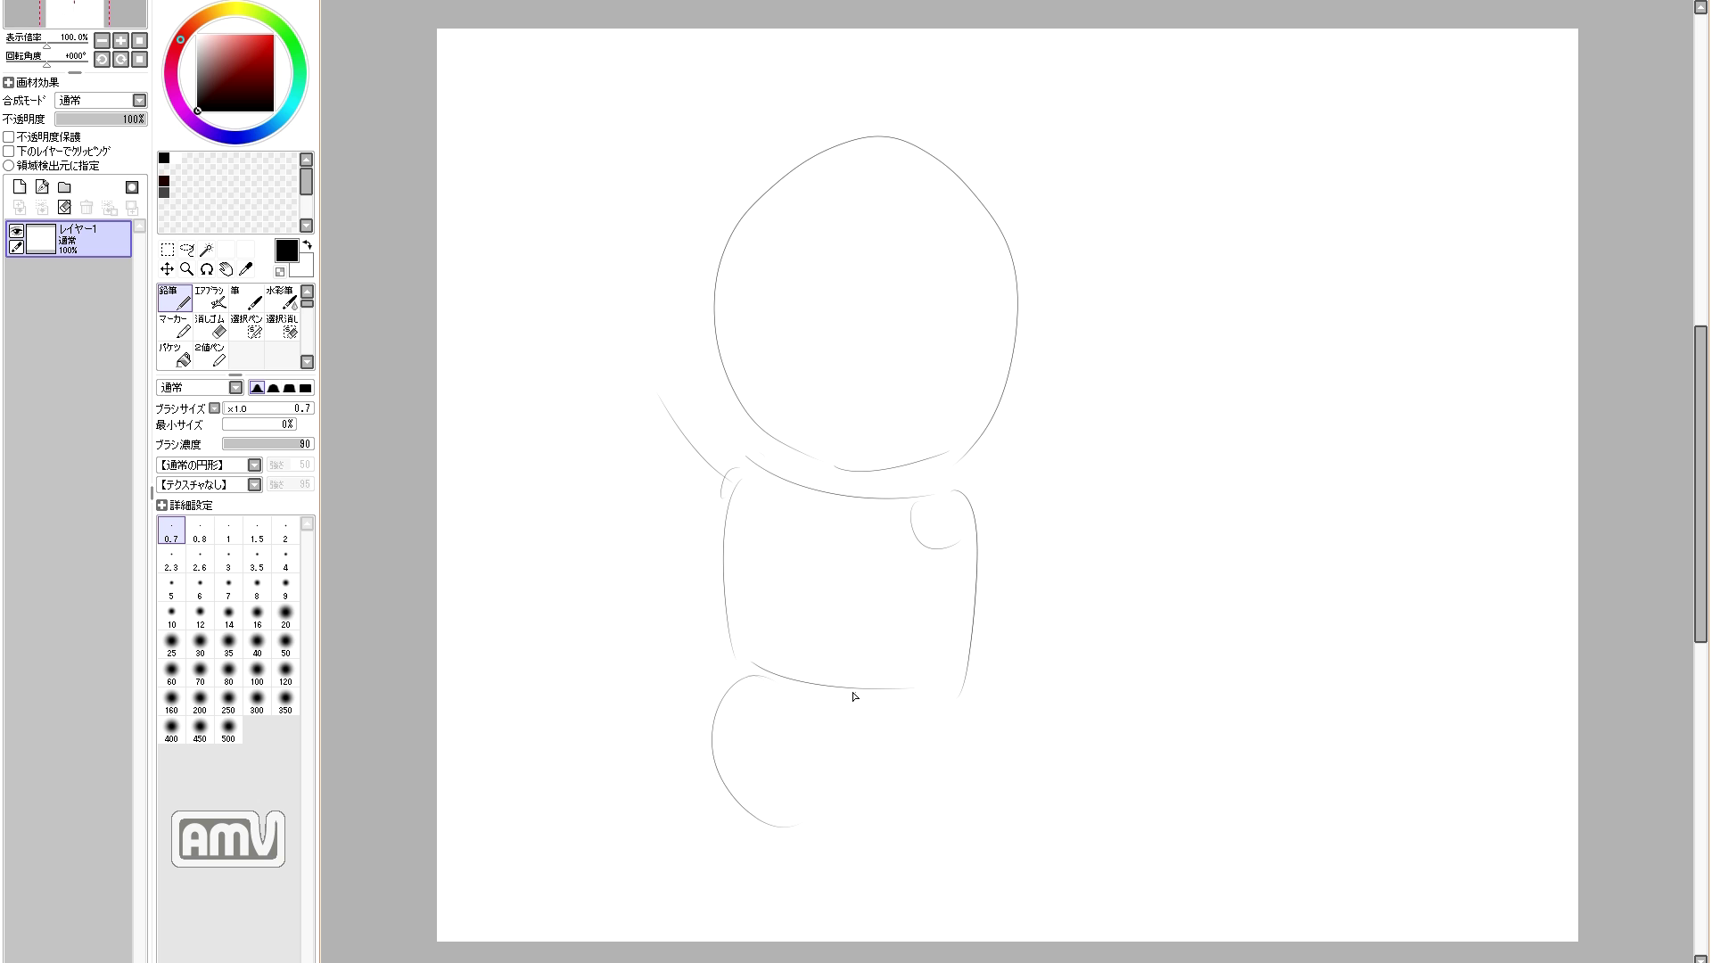
Step: Sketch a short upper-arm line at the shoulder circle and a large circle overlapping the torso and hips
{"action": "key", "text": "e"}
{"action": "key", "text": "n"}
{"action": "left_click_drag", "start_coordinate": [938, 509], "coordinate": [909, 562]}
{"action": "mouse_move", "coordinate": [902, 541]}
{"action": "left_mouse_down"}
{"action": "mouse_move", "coordinate": [858, 648]}
{"action": "mouse_move", "coordinate": [916, 679]}
{"action": "left_mouse_up"}
{"action": "key", "text": "ctrl+z"}
{"action": "mouse_move", "coordinate": [874, 529]}
{"action": "left_mouse_down"}
{"action": "mouse_move", "coordinate": [991, 667]}
{"action": "mouse_move", "coordinate": [936, 704]}
{"action": "left_mouse_up"}
Step: Sketch the bent leg with a knee circle, a long shin line and a foot curve
{"action": "mouse_move", "coordinate": [686, 644]}
{"action": "left_mouse_down"}
{"action": "mouse_move", "coordinate": [758, 779]}
{"action": "mouse_move", "coordinate": [693, 643]}
{"action": "left_mouse_up"}
{"action": "key", "text": "ctrl+z"}
{"action": "key", "text": "ctrl+z"}
{"action": "mouse_move", "coordinate": [676, 680]}
{"action": "left_mouse_down"}
{"action": "mouse_move", "coordinate": [681, 884]}
{"action": "mouse_move", "coordinate": [652, 856]}
{"action": "left_mouse_up"}
{"action": "left_click_drag", "start_coordinate": [647, 834], "coordinate": [648, 911]}
Step: Sketch the other leg with a hip-joint arc and a long line running down from it
{"action": "left_click_drag", "start_coordinate": [897, 787], "coordinate": [865, 912]}
{"action": "key", "text": "ctrl+z"}
{"action": "left_click_drag", "start_coordinate": [893, 790], "coordinate": [856, 893]}
{"action": "key", "text": "ctrl+z"}
{"action": "mouse_move", "coordinate": [867, 827]}
{"action": "left_mouse_down"}
{"action": "mouse_move", "coordinate": [907, 781]}
{"action": "mouse_move", "coordinate": [917, 800]}
{"action": "left_mouse_up"}
{"action": "left_click_drag", "start_coordinate": [890, 793], "coordinate": [841, 942]}
Step: Select the whole figure with a rectangular selection and move it up and toward the right on the canvas
{"action": "left_click", "coordinate": [168, 250]}
{"action": "left_click_drag", "start_coordinate": [527, 89], "coordinate": [1292, 957]}
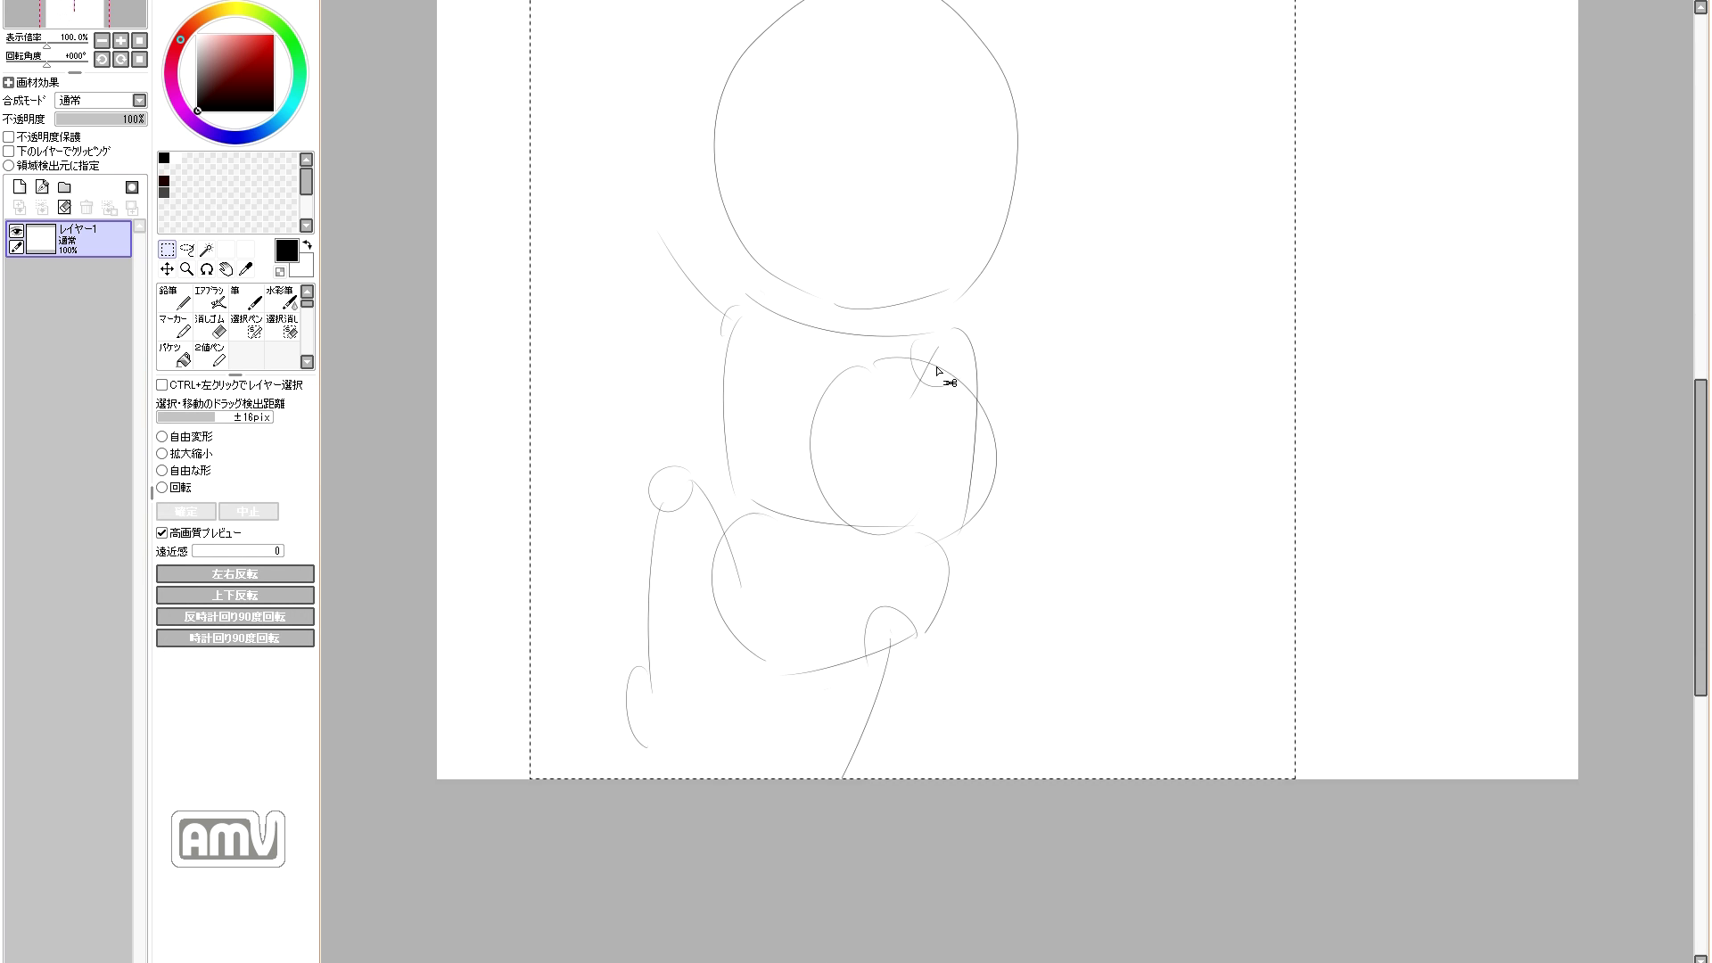
{"action": "left_click_drag", "start_coordinate": [1230, 907], "coordinate": [1269, 829]}
{"action": "left_click_drag", "start_coordinate": [1701, 440], "coordinate": [1700, 377]}
{"action": "mouse_move", "coordinate": [915, 502]}
{"action": "left_mouse_down"}
{"action": "mouse_move", "coordinate": [1216, 508]}
{"action": "mouse_move", "coordinate": [1016, 533]}
{"action": "left_mouse_up"}
Step: Extend the straight leg's line with the pencil down to the lower edge of the canvas
{"action": "key", "text": "n"}
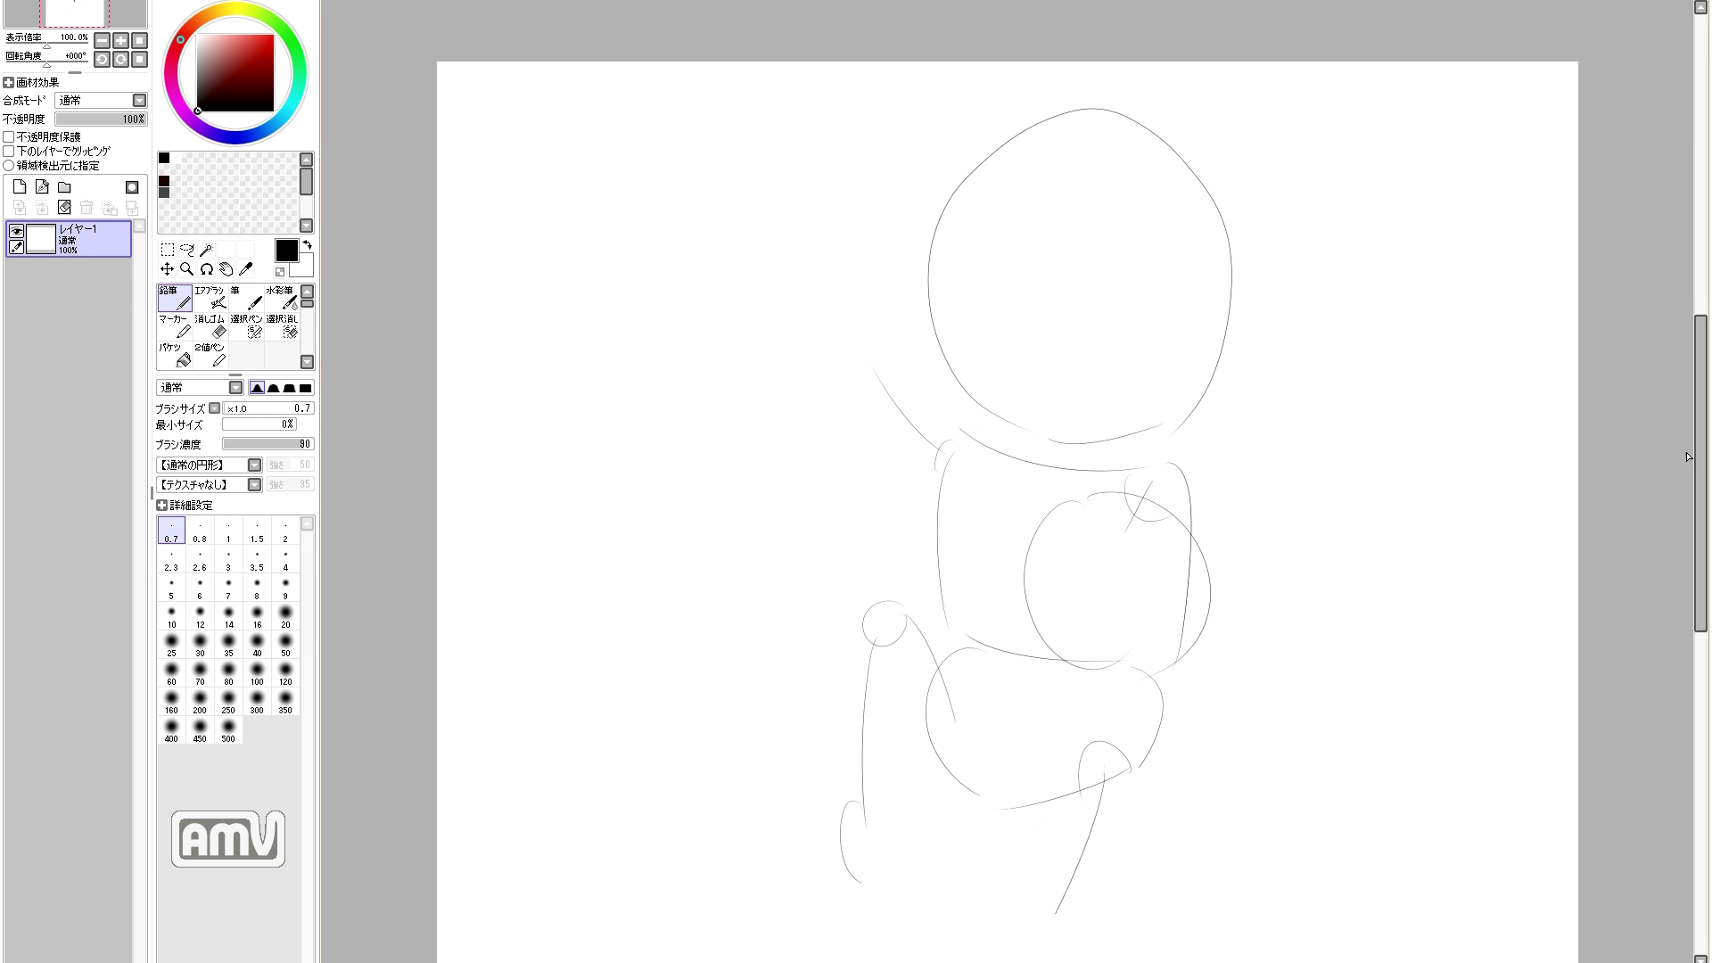
{"action": "scroll", "coordinate": [1494, 512], "scroll_direction": "down", "scroll_amount": 1}
{"action": "left_click_drag", "start_coordinate": [1052, 884], "coordinate": [1011, 944]}
Step: Erase the raised arm's upper part, redraw it with an elbow circle, forearm and hand oval, and try a stick line through the hand
{"action": "key", "text": "e"}
{"action": "left_click_drag", "start_coordinate": [869, 344], "coordinate": [937, 411]}
{"action": "key", "text": "n"}
{"action": "left_click_drag", "start_coordinate": [898, 387], "coordinate": [835, 279]}
{"action": "key", "text": "ctrl+z"}
{"action": "left_click_drag", "start_coordinate": [826, 261], "coordinate": [846, 281]}
{"action": "mouse_move", "coordinate": [821, 259]}
{"action": "left_mouse_down"}
{"action": "mouse_move", "coordinate": [751, 416]}
{"action": "mouse_move", "coordinate": [802, 306]}
{"action": "mouse_move", "coordinate": [744, 413]}
{"action": "mouse_move", "coordinate": [813, 285]}
{"action": "mouse_move", "coordinate": [777, 373]}
{"action": "left_mouse_up"}
{"action": "key", "text": "ctrl+z"}
{"action": "key", "text": "ctrl+z"}
{"action": "left_click_drag", "start_coordinate": [840, 186], "coordinate": [789, 343]}
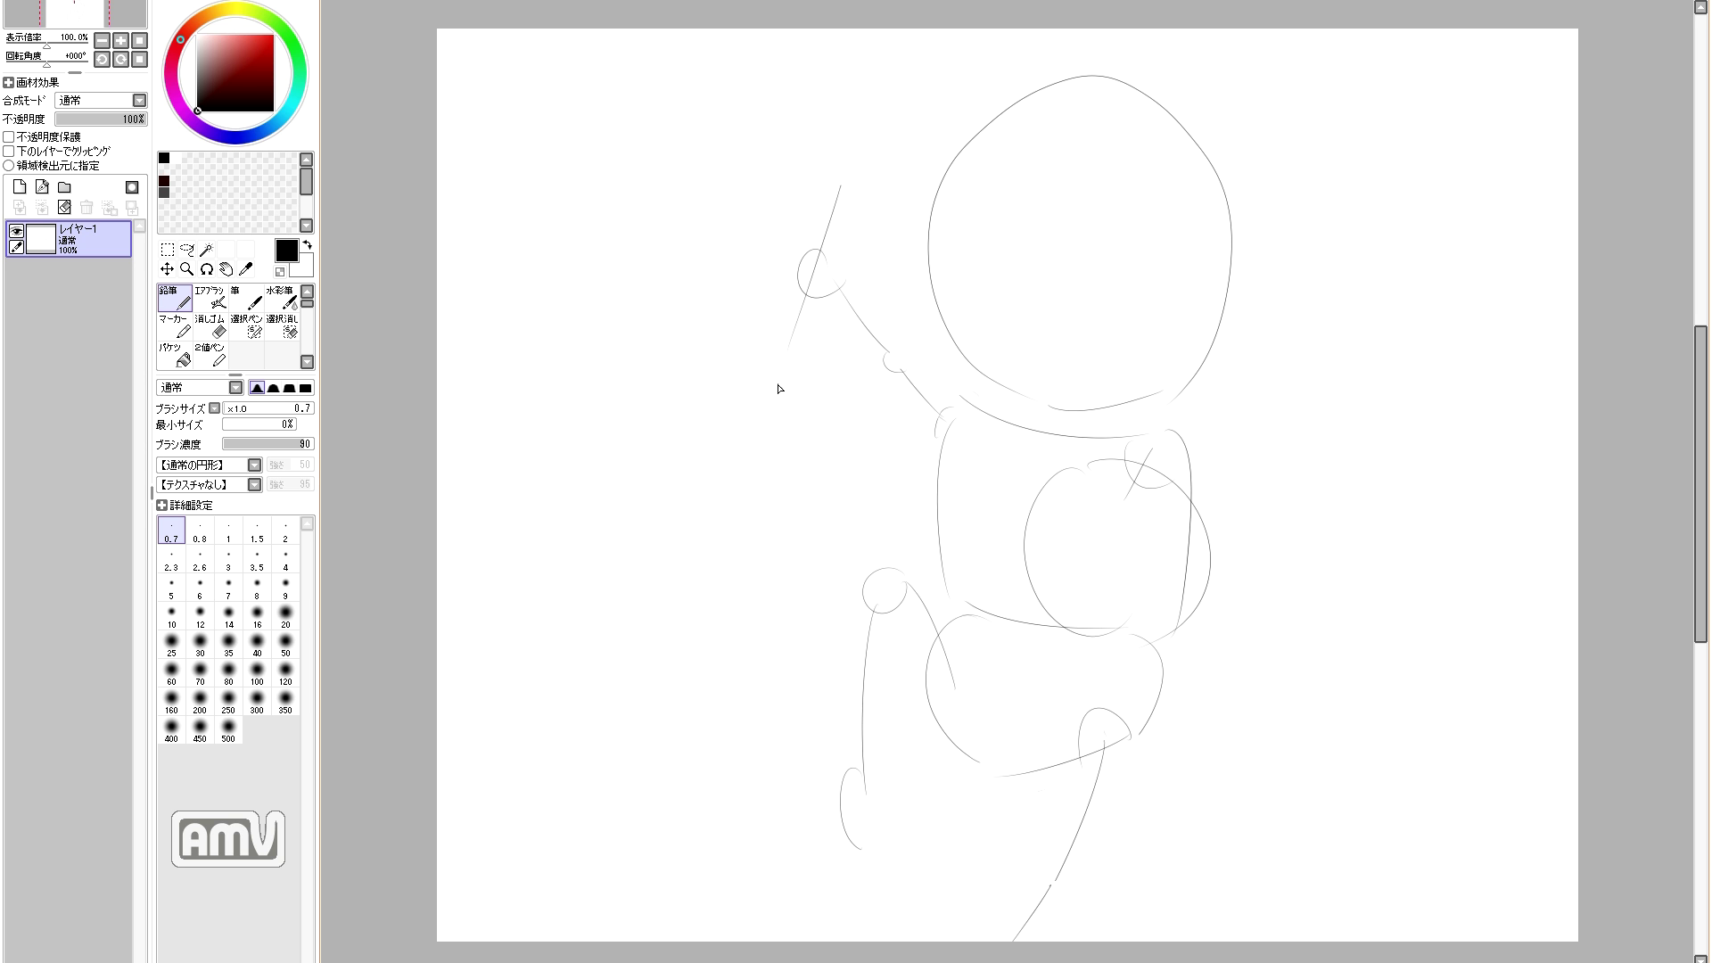
{"action": "key", "text": "ctrl+z"}
Step: Erase the bent leg's foot curve and redraw the foot as a slanted, pointed oval
{"action": "left_click_drag", "start_coordinate": [876, 774], "coordinate": [858, 852]}
{"action": "key", "text": "e"}
{"action": "key", "text": "n"}
{"action": "key", "text": "e"}
{"action": "left_click_drag", "start_coordinate": [881, 793], "coordinate": [844, 785]}
{"action": "key", "text": "n"}
{"action": "left_click_drag", "start_coordinate": [851, 770], "coordinate": [848, 861]}
Step: Erase the upper outline of the head and redraw the crown lower and flatter
{"action": "key", "text": "e"}
{"action": "mouse_move", "coordinate": [1016, 99]}
{"action": "left_mouse_down"}
{"action": "mouse_move", "coordinate": [1171, 97]}
{"action": "mouse_move", "coordinate": [1216, 166]}
{"action": "mouse_move", "coordinate": [960, 152]}
{"action": "mouse_move", "coordinate": [1206, 156]}
{"action": "mouse_move", "coordinate": [1232, 268]}
{"action": "left_mouse_up"}
{"action": "key", "text": "n"}
{"action": "key", "text": "e"}
{"action": "key", "text": "n"}
{"action": "key", "text": "e"}
{"action": "key", "text": "n"}
{"action": "key", "text": "e"}
Step: Erase the face side of the head outline and redraw it with an indented brow and cheek
{"action": "mouse_move", "coordinate": [960, 161]}
{"action": "left_mouse_down"}
{"action": "mouse_move", "coordinate": [940, 206]}
{"action": "mouse_move", "coordinate": [947, 315]}
{"action": "mouse_move", "coordinate": [1038, 399]}
{"action": "left_mouse_up"}
{"action": "key", "text": "n"}
{"action": "key", "text": "ctrl+z"}
{"action": "key", "text": "ctrl+z"}
{"action": "key", "text": "ctrl+z"}
Step: Erase the lower head outline and redraw the jaw as a rounder curve up to the back of the head
{"action": "key", "text": "e"}
{"action": "mouse_move", "coordinate": [950, 326]}
{"action": "left_mouse_down"}
{"action": "mouse_move", "coordinate": [992, 374]}
{"action": "mouse_move", "coordinate": [1066, 402]}
{"action": "mouse_move", "coordinate": [1224, 343]}
{"action": "left_mouse_up"}
{"action": "key", "text": "n"}
{"action": "key", "text": "e"}
{"action": "key", "text": "n"}
{"action": "key", "text": "ctrl+z"}
{"action": "left_click_drag", "start_coordinate": [1096, 399], "coordinate": [1220, 331]}
{"action": "key", "text": "e"}
{"action": "left_click_drag", "start_coordinate": [1222, 325], "coordinate": [1150, 383]}
Step: Sketch the neck line under the head and the shoulder slope beside it
{"action": "key", "text": "n"}
{"action": "left_click_drag", "start_coordinate": [1094, 400], "coordinate": [1108, 421]}
{"action": "left_click_drag", "start_coordinate": [1115, 409], "coordinate": [1166, 423]}
Step: Redraw the torso's front side and the shoulder beside the large circle, and add a vertical centre line on the chest
{"action": "key", "text": "e"}
{"action": "left_click_drag", "start_coordinate": [960, 402], "coordinate": [960, 599]}
{"action": "key", "text": "n"}
{"action": "key", "text": "e"}
{"action": "left_click_drag", "start_coordinate": [1183, 436], "coordinate": [1175, 497]}
{"action": "key", "text": "n"}
{"action": "left_click_drag", "start_coordinate": [1024, 450], "coordinate": [1015, 551]}
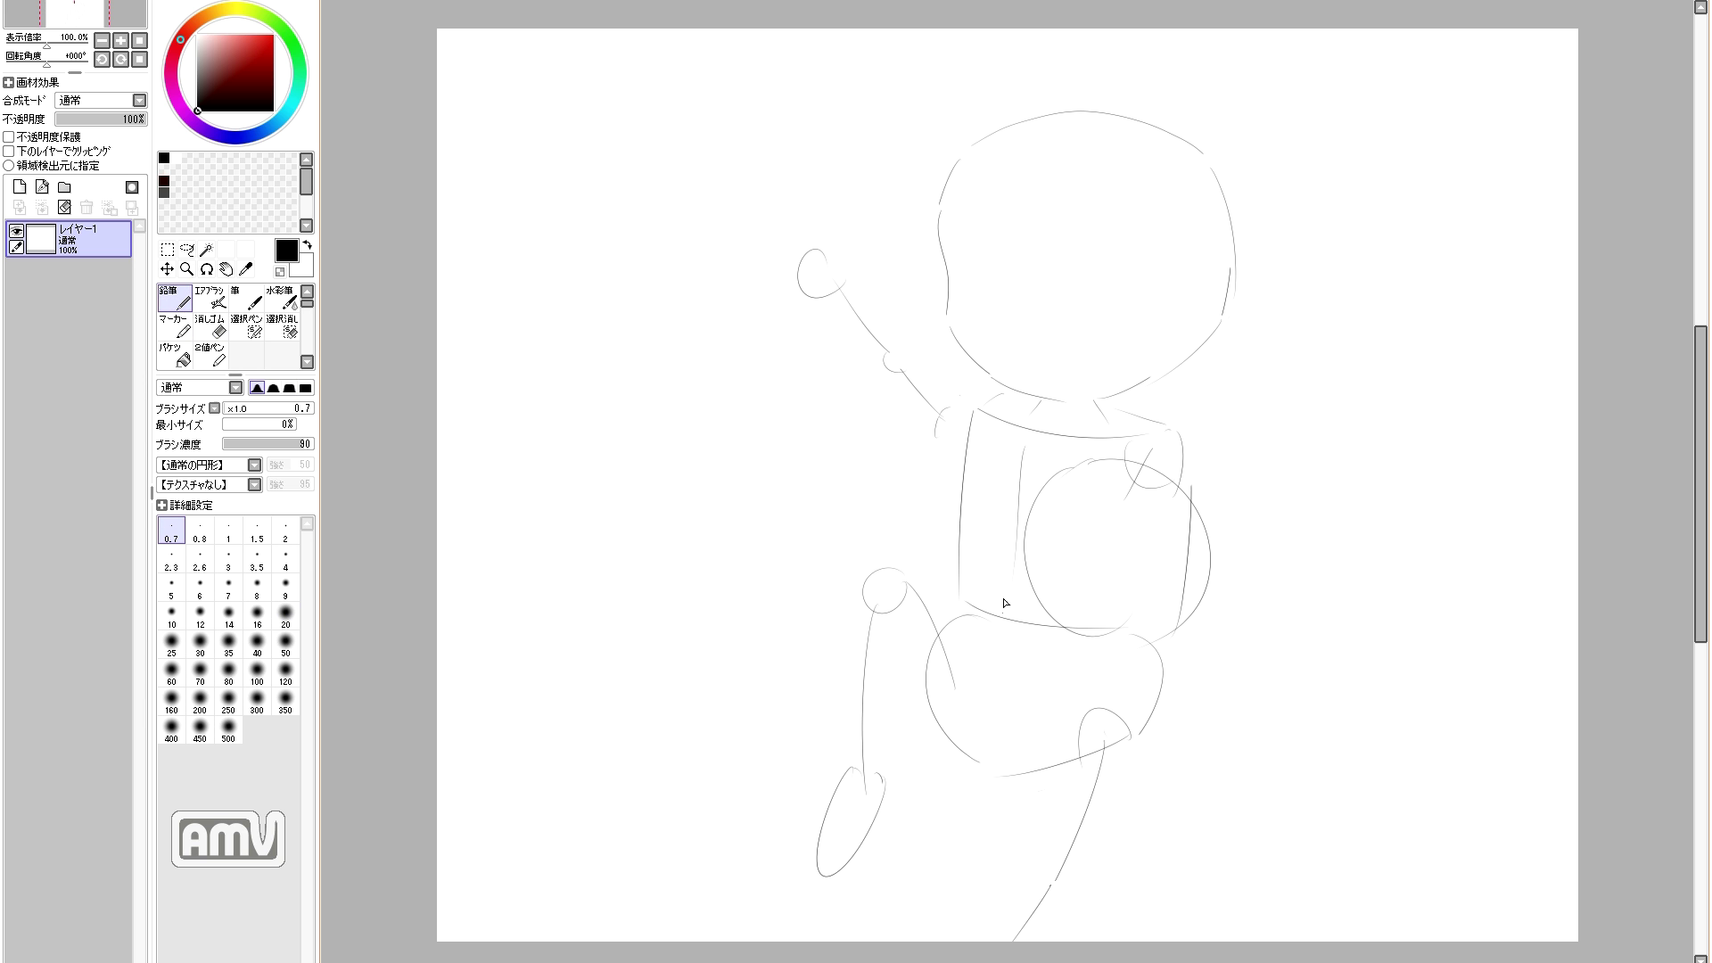
Step: Erase the torso's side line inside the large circle and redraw it slanting inward toward the waist
{"action": "key", "text": "e"}
{"action": "left_click_drag", "start_coordinate": [1190, 493], "coordinate": [1172, 604]}
{"action": "key", "text": "n"}
{"action": "left_click_drag", "start_coordinate": [1173, 513], "coordinate": [1147, 654]}
{"action": "key", "text": "e"}
{"action": "key", "text": "n"}
{"action": "mouse_move", "coordinate": [1182, 473]}
{"action": "left_mouse_down"}
{"action": "mouse_move", "coordinate": [1172, 431]}
{"action": "mouse_move", "coordinate": [1170, 484]}
{"action": "left_mouse_up"}
Step: Erase the raised arm's shoulder and arm lines and redraw the arm with a small elbow circle and a straight forearm
{"action": "key", "text": "e"}
{"action": "mouse_move", "coordinate": [997, 394]}
{"action": "left_mouse_down"}
{"action": "mouse_move", "coordinate": [939, 429]}
{"action": "mouse_move", "coordinate": [895, 362]}
{"action": "mouse_move", "coordinate": [974, 407]}
{"action": "left_mouse_up"}
{"action": "key", "text": "n"}
{"action": "key", "text": "e"}
{"action": "key", "text": "n"}
{"action": "key", "text": "e"}
{"action": "key", "text": "n"}
{"action": "key", "text": "e"}
{"action": "key", "text": "n"}
{"action": "left_click_drag", "start_coordinate": [912, 350], "coordinate": [908, 357]}
{"action": "left_click_drag", "start_coordinate": [906, 354], "coordinate": [836, 288]}
Step: Complete the raised hand's oval and draw a long slanted stick line through it
{"action": "left_click_drag", "start_coordinate": [822, 255], "coordinate": [833, 265]}
{"action": "key", "text": "ctrl+z"}
{"action": "left_click_drag", "start_coordinate": [866, 198], "coordinate": [802, 385]}
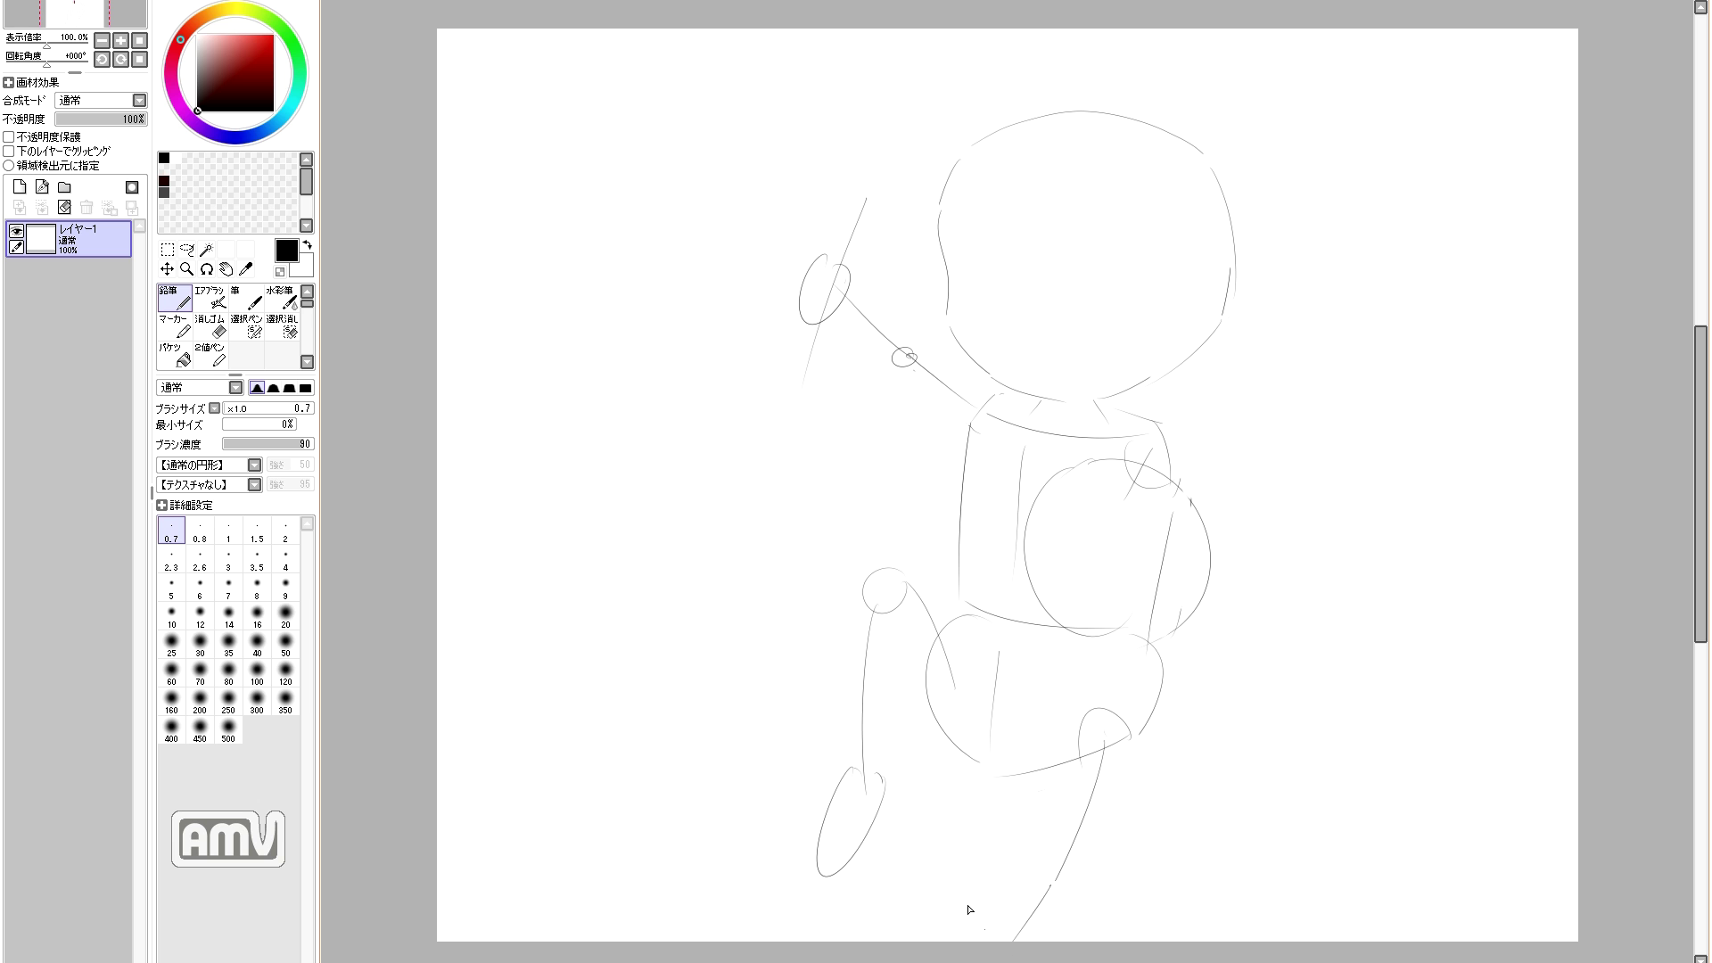
Step: Erase the lower part of the torso's front line and rework it down to the waist
{"action": "key", "text": "e"}
{"action": "left_click_drag", "start_coordinate": [960, 521], "coordinate": [959, 598]}
{"action": "key", "text": "n"}
{"action": "left_click_drag", "start_coordinate": [961, 531], "coordinate": [952, 620]}
{"action": "key", "text": "e"}
{"action": "key", "text": "n"}
{"action": "key", "text": "ctrl+z"}
Step: Redraw the hip outline below the large circle so the hips become narrower
{"action": "mouse_move", "coordinate": [1166, 506]}
{"action": "left_mouse_down"}
{"action": "mouse_move", "coordinate": [1146, 633]}
{"action": "mouse_move", "coordinate": [1161, 705]}
{"action": "left_mouse_up"}
{"action": "key", "text": "e"}
{"action": "key", "text": "n"}
{"action": "left_click_drag", "start_coordinate": [1152, 651], "coordinate": [1148, 738]}
{"action": "key", "text": "ctrl+z"}
Step: Rework the torso's front side line between the shoulder and the waist
{"action": "key", "text": "e"}
{"action": "key", "text": "n"}
{"action": "mouse_move", "coordinate": [969, 430]}
{"action": "left_mouse_down"}
{"action": "mouse_move", "coordinate": [948, 627]}
{"action": "mouse_move", "coordinate": [956, 614]}
{"action": "left_mouse_up"}
{"action": "key", "text": "ctrl+z"}
{"action": "key", "text": "e"}
{"action": "key", "text": "n"}
{"action": "key", "text": "ctrl+z"}
Step: Sketch the thigh contour and the shin contours around the bent leg's guide lines
{"action": "mouse_move", "coordinate": [912, 576]}
{"action": "left_mouse_down"}
{"action": "mouse_move", "coordinate": [958, 611]}
{"action": "mouse_move", "coordinate": [948, 718]}
{"action": "left_mouse_up"}
{"action": "key", "text": "ctrl+z"}
{"action": "left_click_drag", "start_coordinate": [901, 665], "coordinate": [962, 751]}
{"action": "key", "text": "ctrl+z"}
{"action": "left_click_drag", "start_coordinate": [892, 632], "coordinate": [928, 695]}
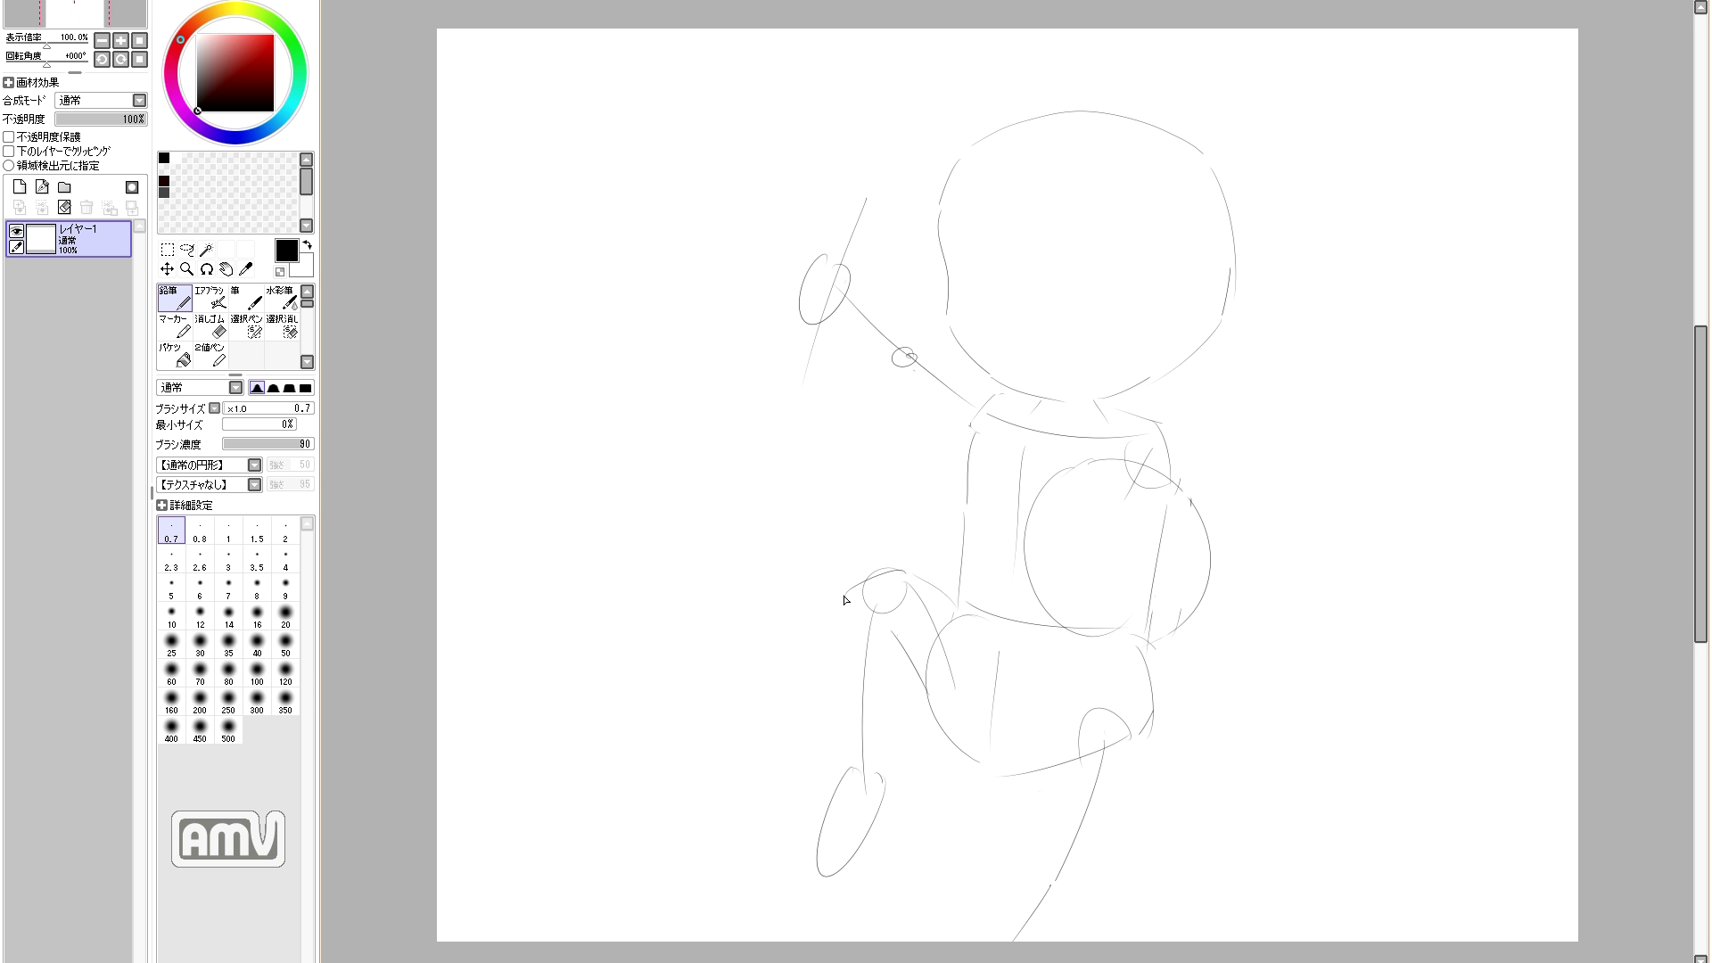
{"action": "left_click_drag", "start_coordinate": [842, 626], "coordinate": [853, 767]}
{"action": "left_click_drag", "start_coordinate": [896, 642], "coordinate": [871, 794]}
Step: Try to erase the hip outline where the bent thigh joins it, and undo the last four strokes
{"action": "key", "text": "e"}
{"action": "left_click_drag", "start_coordinate": [998, 655], "coordinate": [968, 619]}
{"action": "key", "text": "n"}
{"action": "key", "text": "ctrl+z"}
{"action": "key", "text": "ctrl+z"}
{"action": "key", "text": "ctrl+z"}
{"action": "key", "text": "ctrl+z"}
Step: Erase the upper thigh line at the bent knee, then lasso the bent leg and move it closer to the hips
{"action": "key", "text": "e"}
{"action": "mouse_move", "coordinate": [907, 563]}
{"action": "left_mouse_down"}
{"action": "mouse_move", "coordinate": [952, 656]}
{"action": "mouse_move", "coordinate": [961, 587]}
{"action": "left_mouse_up"}
{"action": "key", "text": "n"}
{"action": "left_click", "coordinate": [187, 250]}
{"action": "mouse_move", "coordinate": [826, 678]}
{"action": "left_mouse_down"}
{"action": "mouse_move", "coordinate": [909, 774]}
{"action": "mouse_move", "coordinate": [834, 642]}
{"action": "left_mouse_up"}
{"action": "left_click_drag", "start_coordinate": [863, 724], "coordinate": [923, 714]}
{"action": "left_click", "coordinate": [175, 298]}
{"action": "key", "text": "ctrl+d"}
Step: Sketch the top contour of the bent knee and thigh toward the hips and clean up the overlapping lines
{"action": "left_click_drag", "start_coordinate": [906, 620], "coordinate": [910, 765]}
{"action": "key", "text": "ctrl+z"}
{"action": "mouse_move", "coordinate": [954, 581]}
{"action": "left_mouse_down"}
{"action": "mouse_move", "coordinate": [1022, 642]}
{"action": "mouse_move", "coordinate": [902, 644]}
{"action": "left_mouse_up"}
{"action": "key", "text": "ctrl+z"}
{"action": "mouse_move", "coordinate": [922, 581]}
{"action": "left_mouse_down"}
{"action": "mouse_move", "coordinate": [1000, 623]}
{"action": "mouse_move", "coordinate": [977, 596]}
{"action": "left_mouse_up"}
{"action": "key", "text": "e"}
{"action": "key", "text": "n"}
Step: Sketch the calf's inner contour and the thigh's contours on the bent leg
{"action": "left_click_drag", "start_coordinate": [951, 664], "coordinate": [922, 787]}
{"action": "key", "text": "ctrl+z"}
{"action": "key", "text": "ctrl+z"}
{"action": "left_click_drag", "start_coordinate": [957, 668], "coordinate": [931, 786]}
{"action": "key", "text": "ctrl+z"}
{"action": "left_click_drag", "start_coordinate": [984, 600], "coordinate": [1004, 637]}
{"action": "left_click_drag", "start_coordinate": [955, 662], "coordinate": [925, 781]}
{"action": "left_click_drag", "start_coordinate": [950, 628], "coordinate": [945, 714]}
Step: Sketch the inner and outer contours of the straight leg from the hips to the canvas edge
{"action": "left_click_drag", "start_coordinate": [1068, 752], "coordinate": [1048, 862]}
{"action": "key", "text": "e"}
{"action": "key", "text": "n"}
{"action": "mouse_move", "coordinate": [1141, 735]}
{"action": "left_mouse_down"}
{"action": "mouse_move", "coordinate": [1153, 709]}
{"action": "mouse_move", "coordinate": [1089, 878]}
{"action": "mouse_move", "coordinate": [1004, 942]}
{"action": "left_mouse_up"}
{"action": "key", "text": "e"}
{"action": "key", "text": "n"}
{"action": "key", "text": "ctrl+z"}
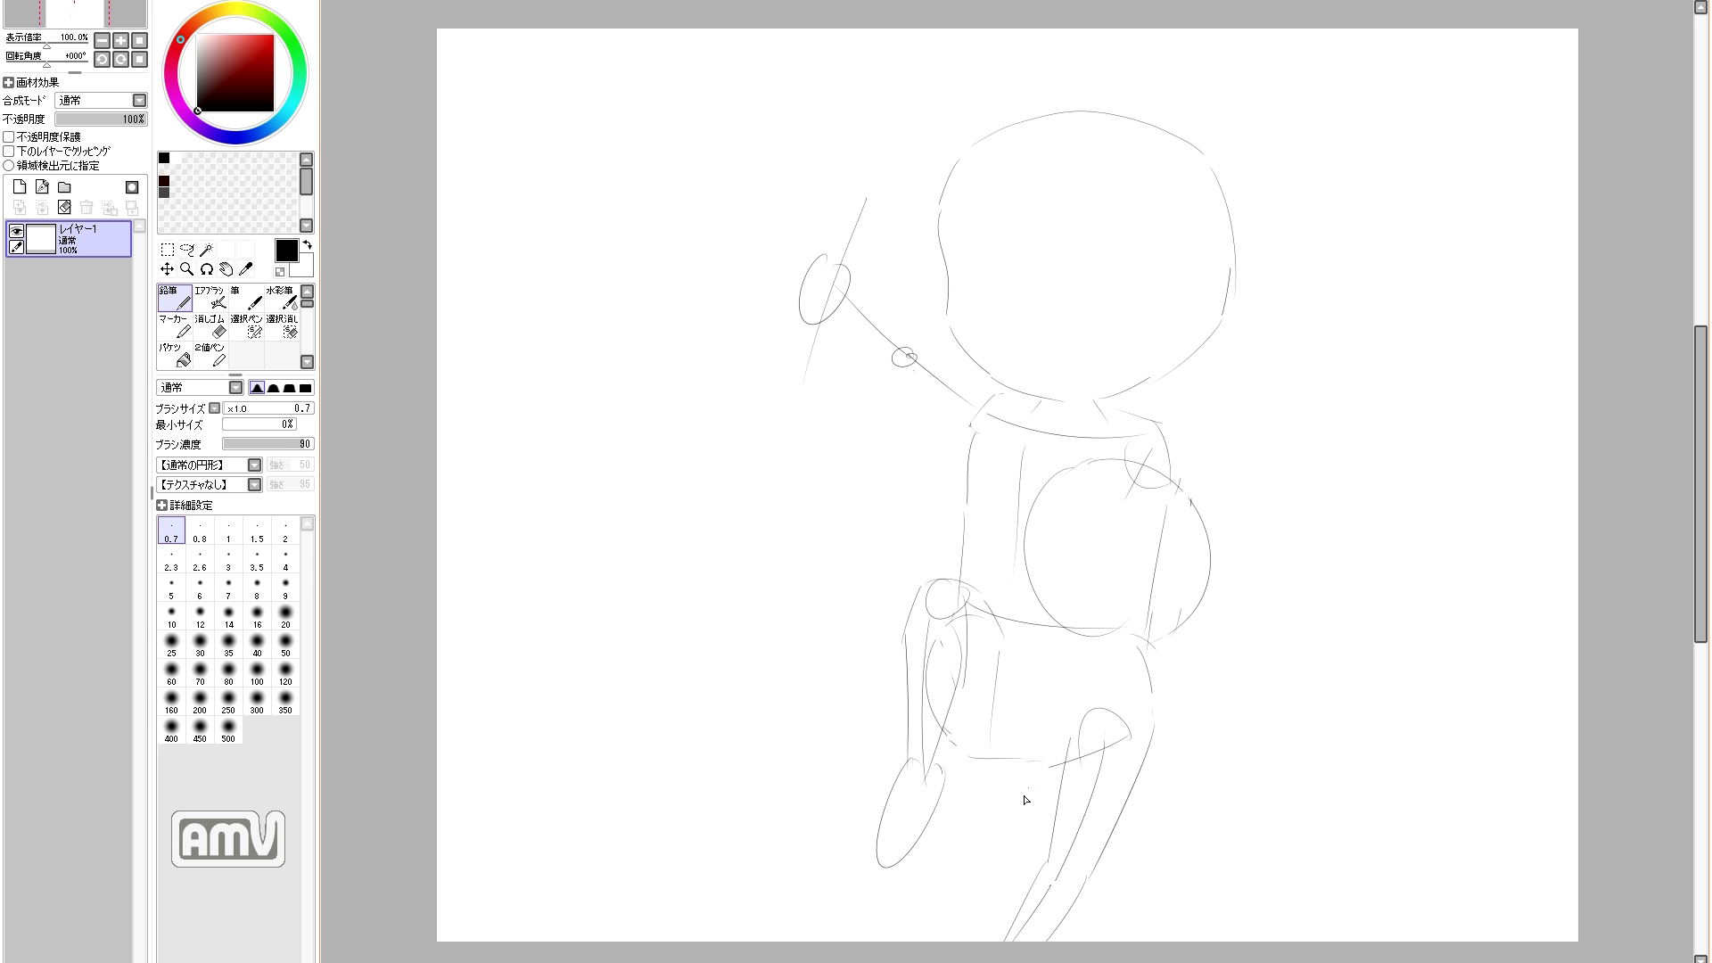
Step: Sketch the upper and lower contours of the raised arm from the shoulder past the elbow to the hand
{"action": "left_click_drag", "start_coordinate": [902, 376], "coordinate": [976, 439]}
{"action": "left_click_drag", "start_coordinate": [931, 362], "coordinate": [982, 394]}
{"action": "key", "text": "e"}
{"action": "key", "text": "n"}
{"action": "left_click_drag", "start_coordinate": [837, 310], "coordinate": [913, 377]}
{"action": "left_click_drag", "start_coordinate": [858, 291], "coordinate": [924, 362]}
{"action": "key", "text": "ctrl+z"}
{"action": "left_click_drag", "start_coordinate": [863, 298], "coordinate": [937, 364]}
{"action": "key", "text": "ctrl+z"}
{"action": "key", "text": "ctrl+z"}
{"action": "key", "text": "ctrl+z"}
{"action": "key", "text": "ctrl+z"}
{"action": "left_click_drag", "start_coordinate": [1116, 474], "coordinate": [1111, 549]}
{"action": "mouse_move", "coordinate": [1166, 486]}
{"action": "left_mouse_down"}
{"action": "mouse_move", "coordinate": [1179, 571]}
{"action": "mouse_move", "coordinate": [1213, 579]}
{"action": "left_mouse_up"}
{"action": "left_click_drag", "start_coordinate": [1031, 535], "coordinate": [1077, 572]}
{"action": "key", "text": "ctrl+z"}
{"action": "key", "text": "ctrl+z"}
{"action": "key", "text": "ctrl+z"}
Step: Sketch the thumb and the first finger lines on the large hand circle in front of the torso, cleaning up their ends
{"action": "mouse_move", "coordinate": [1006, 504]}
{"action": "left_mouse_down"}
{"action": "mouse_move", "coordinate": [1025, 545]}
{"action": "mouse_move", "coordinate": [1071, 533]}
{"action": "left_mouse_up"}
{"action": "key", "text": "e"}
{"action": "key", "text": "n"}
{"action": "mouse_move", "coordinate": [1107, 484]}
{"action": "left_mouse_down"}
{"action": "mouse_move", "coordinate": [1068, 554]}
{"action": "mouse_move", "coordinate": [1096, 583]}
{"action": "left_mouse_up"}
{"action": "key", "text": "e"}
{"action": "key", "text": "n"}
{"action": "left_click_drag", "start_coordinate": [1145, 486], "coordinate": [1126, 582]}
{"action": "key", "text": "e"}
{"action": "key", "text": "n"}
Step: Sketch the dividing lines of the middle and ring fingers inside the large hand circle and erase the stray parts
{"action": "left_click_drag", "start_coordinate": [1165, 506], "coordinate": [1134, 597]}
{"action": "key", "text": "e"}
{"action": "left_click_drag", "start_coordinate": [1158, 540], "coordinate": [1157, 572]}
{"action": "key", "text": "n"}
{"action": "key", "text": "ctrl+z"}
{"action": "key", "text": "e"}
{"action": "key", "text": "n"}
{"action": "left_click_drag", "start_coordinate": [1162, 507], "coordinate": [1139, 596]}
{"action": "key", "text": "e"}
{"action": "mouse_move", "coordinate": [1179, 517]}
{"action": "left_mouse_down"}
{"action": "mouse_move", "coordinate": [1193, 575]}
{"action": "mouse_move", "coordinate": [1165, 599]}
{"action": "left_mouse_up"}
Step: Sketch the little finger at the circle's outer edge and a line across the finger ends, then tidy the overlapping lines
{"action": "key", "text": "n"}
{"action": "left_click_drag", "start_coordinate": [1188, 546], "coordinate": [1209, 601]}
{"action": "key", "text": "e"}
{"action": "left_click_drag", "start_coordinate": [1055, 537], "coordinate": [1070, 553]}
{"action": "key", "text": "n"}
{"action": "mouse_move", "coordinate": [1050, 516]}
{"action": "left_mouse_down"}
{"action": "mouse_move", "coordinate": [1086, 537]}
{"action": "mouse_move", "coordinate": [1112, 501]}
{"action": "mouse_move", "coordinate": [1128, 557]}
{"action": "mouse_move", "coordinate": [1177, 576]}
{"action": "left_mouse_up"}
{"action": "key", "text": "e"}
{"action": "key", "text": "n"}
{"action": "key", "text": "e"}
{"action": "key", "text": "n"}
{"action": "key", "text": "e"}
{"action": "key", "text": "n"}
{"action": "key", "text": "e"}
{"action": "key", "text": "n"}
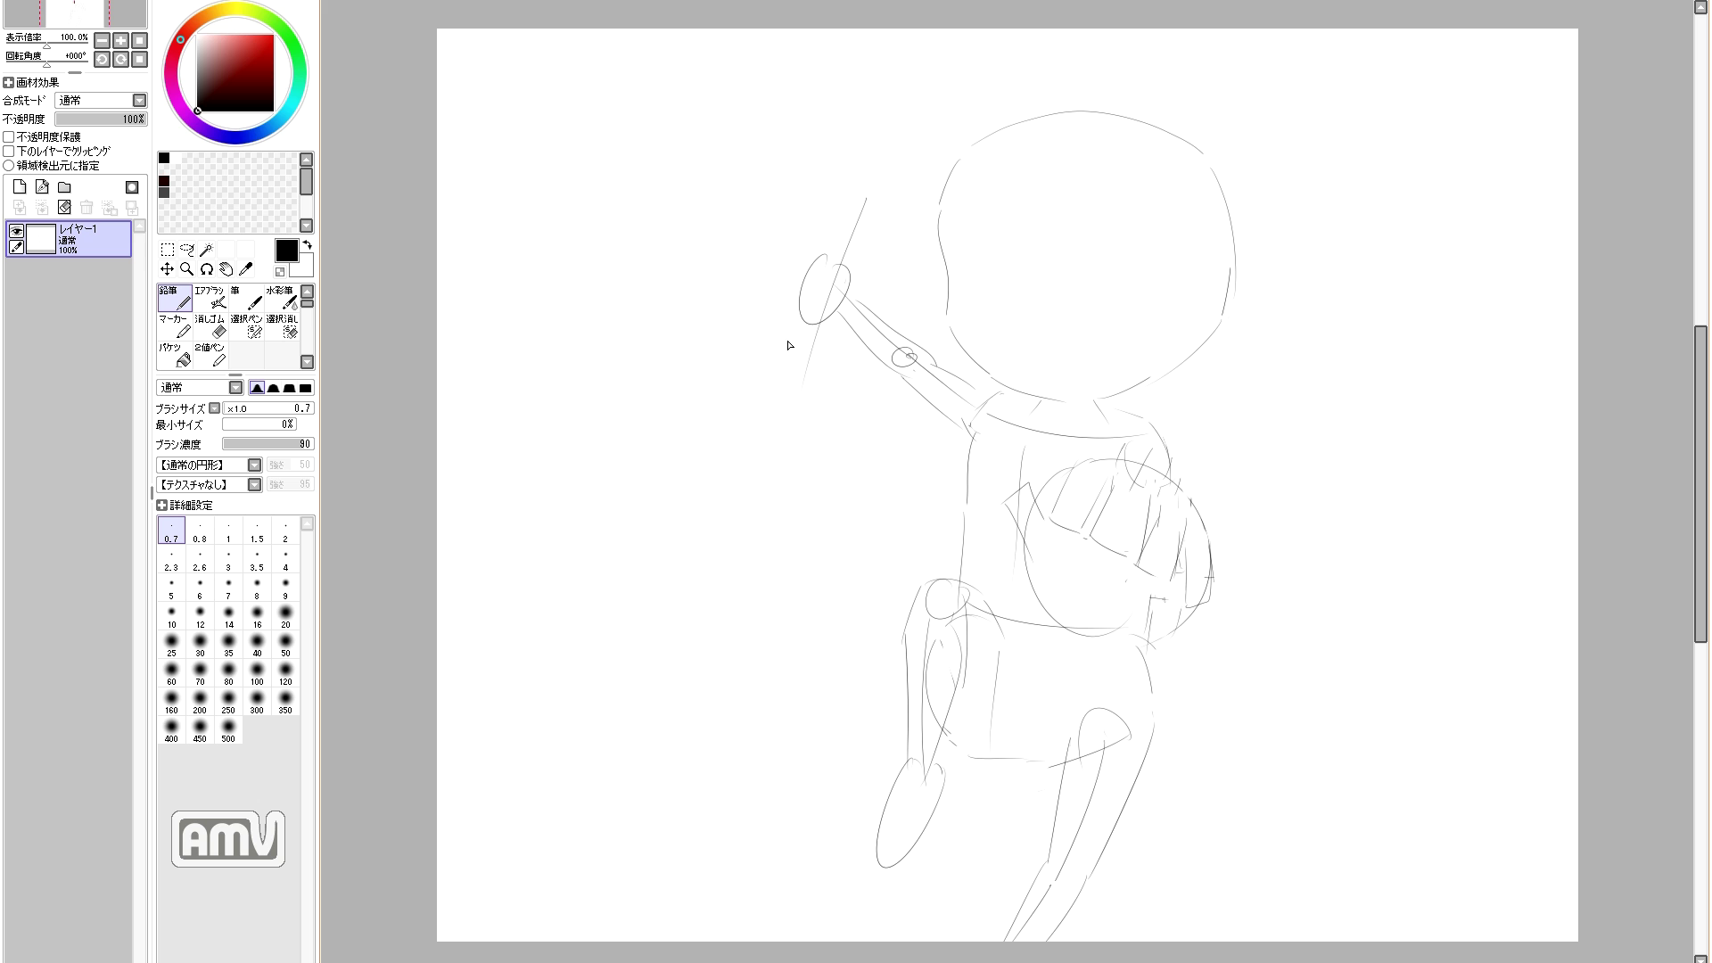
Step: Sketch the thumb tip and short finger lines on the raised hand holding the stick
{"action": "mouse_move", "coordinate": [785, 295]}
{"action": "left_mouse_down"}
{"action": "mouse_move", "coordinate": [813, 319]}
{"action": "mouse_move", "coordinate": [805, 298]}
{"action": "left_mouse_up"}
{"action": "left_click_drag", "start_coordinate": [801, 286], "coordinate": [813, 299]}
{"action": "left_click_drag", "start_coordinate": [805, 279], "coordinate": [823, 297]}
{"action": "left_click_drag", "start_coordinate": [809, 268], "coordinate": [820, 285]}
{"action": "key", "text": "e"}
{"action": "key", "text": "n"}
Step: Redraw the hip line and both contours of the straight leg down to the canvas edge, erasing the old lines
{"action": "mouse_move", "coordinate": [1151, 669]}
{"action": "left_mouse_down"}
{"action": "mouse_move", "coordinate": [1106, 843]}
{"action": "mouse_move", "coordinate": [1143, 744]}
{"action": "left_mouse_up"}
{"action": "left_click_drag", "start_coordinate": [1123, 807], "coordinate": [1097, 881]}
{"action": "key", "text": "e"}
{"action": "key", "text": "n"}
{"action": "left_click_drag", "start_coordinate": [1067, 753], "coordinate": [1046, 852]}
{"action": "mouse_move", "coordinate": [1125, 804]}
{"action": "left_mouse_down"}
{"action": "mouse_move", "coordinate": [1097, 881]}
{"action": "mouse_move", "coordinate": [1007, 938]}
{"action": "left_mouse_up"}
{"action": "key", "text": "e"}
{"action": "key", "text": "n"}
{"action": "left_click_drag", "start_coordinate": [1042, 847], "coordinate": [1014, 941]}
{"action": "left_click_drag", "start_coordinate": [1099, 867], "coordinate": [1064, 941]}
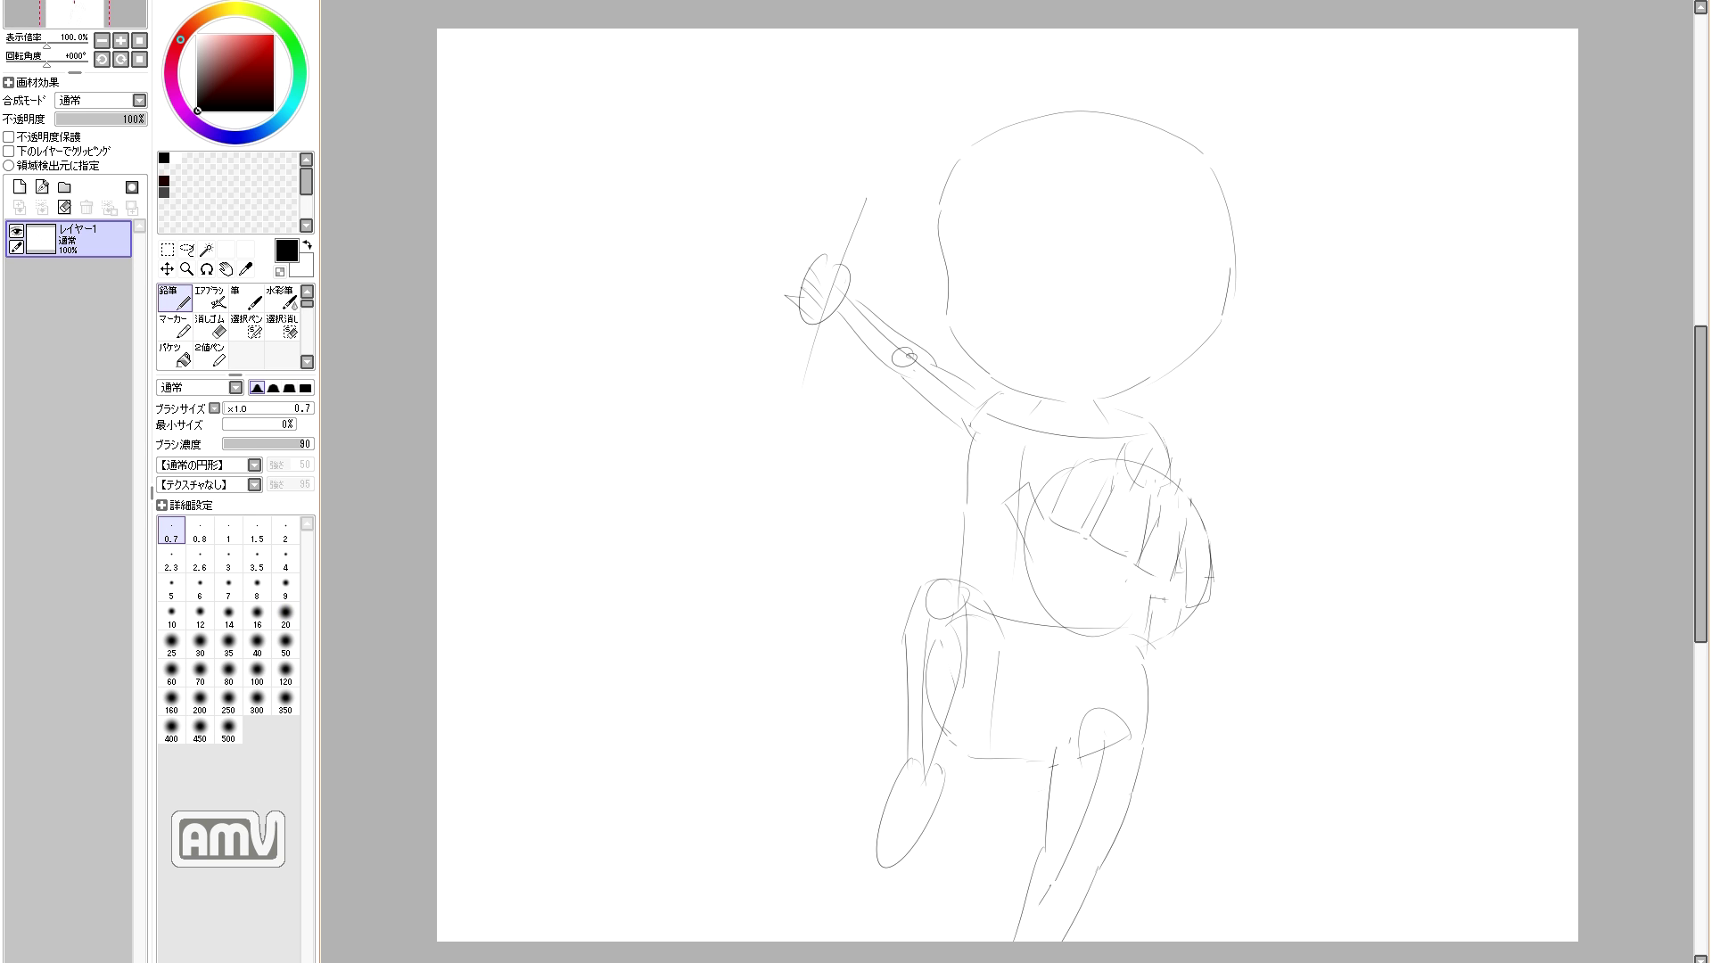
Step: Undo the lower leg contours of the straight leg and redraw them with a narrower shape at the canvas edge
{"action": "key", "text": "ctrl+z"}
{"action": "key", "text": "ctrl+z"}
{"action": "left_click_drag", "start_coordinate": [1044, 848], "coordinate": [1021, 941]}
{"action": "left_click_drag", "start_coordinate": [1095, 868], "coordinate": [1076, 941]}
{"action": "key", "text": "ctrl+z"}
{"action": "key", "text": "ctrl+z"}
{"action": "key", "text": "e"}
{"action": "key", "text": "n"}
{"action": "key", "text": "e"}
{"action": "key", "text": "n"}
Step: Erase the finger lines in the large hand and sketch the index finger and its neighbour as angular blocks
{"action": "key", "text": "e"}
{"action": "mouse_move", "coordinate": [1075, 522]}
{"action": "left_mouse_down"}
{"action": "mouse_move", "coordinate": [1106, 495]}
{"action": "mouse_move", "coordinate": [1191, 584]}
{"action": "left_mouse_up"}
{"action": "key", "text": "n"}
{"action": "left_click_drag", "start_coordinate": [1079, 448], "coordinate": [1046, 489]}
{"action": "mouse_move", "coordinate": [1077, 446]}
{"action": "left_mouse_down"}
{"action": "mouse_move", "coordinate": [1122, 463]}
{"action": "mouse_move", "coordinate": [1091, 467]}
{"action": "mouse_move", "coordinate": [1104, 538]}
{"action": "mouse_move", "coordinate": [1138, 535]}
{"action": "left_mouse_up"}
{"action": "mouse_move", "coordinate": [1146, 467]}
{"action": "left_mouse_down"}
{"action": "mouse_move", "coordinate": [1136, 541]}
{"action": "mouse_move", "coordinate": [1086, 550]}
{"action": "left_mouse_up"}
{"action": "key", "text": "ctrl+z"}
{"action": "key", "text": "ctrl+z"}
{"action": "key", "text": "ctrl+z"}
{"action": "left_click_drag", "start_coordinate": [1086, 543], "coordinate": [1139, 543]}
{"action": "key", "text": "ctrl+z"}
{"action": "left_click_drag", "start_coordinate": [1144, 481], "coordinate": [1125, 544]}
{"action": "mouse_move", "coordinate": [1126, 460]}
{"action": "left_mouse_down"}
{"action": "mouse_move", "coordinate": [1179, 492]}
{"action": "mouse_move", "coordinate": [1141, 566]}
{"action": "left_mouse_up"}
{"action": "left_click_drag", "start_coordinate": [1141, 565], "coordinate": [1177, 563]}
{"action": "key", "text": "ctrl+z"}
{"action": "key", "text": "ctrl+z"}
{"action": "left_click_drag", "start_coordinate": [1164, 480], "coordinate": [1145, 557]}
{"action": "left_click_drag", "start_coordinate": [1145, 558], "coordinate": [1188, 555]}
{"action": "mouse_move", "coordinate": [1177, 494]}
{"action": "left_mouse_down"}
{"action": "mouse_move", "coordinate": [1181, 605]}
{"action": "mouse_move", "coordinate": [1195, 571]}
{"action": "left_mouse_up"}
{"action": "key", "text": "ctrl+z"}
{"action": "key", "text": "ctrl+z"}
{"action": "key", "text": "ctrl+z"}
{"action": "key", "text": "ctrl+z"}
{"action": "key", "text": "ctrl+z"}
{"action": "key", "text": "ctrl+z"}
{"action": "key", "text": "ctrl+z"}
{"action": "key", "text": "ctrl+z"}
Step: Sketch the ring finger of the large hand as an angular block with its side and end lines
{"action": "left_click_drag", "start_coordinate": [1165, 483], "coordinate": [1105, 558]}
{"action": "mouse_move", "coordinate": [1104, 558]}
{"action": "left_mouse_down"}
{"action": "mouse_move", "coordinate": [1146, 567]}
{"action": "mouse_move", "coordinate": [1186, 505]}
{"action": "left_mouse_up"}
{"action": "left_click_drag", "start_coordinate": [1185, 508], "coordinate": [1182, 592]}
{"action": "key", "text": "ctrl+z"}
{"action": "key", "text": "ctrl+z"}
{"action": "left_click_drag", "start_coordinate": [1179, 503], "coordinate": [1169, 565]}
{"action": "key", "text": "ctrl+z"}
{"action": "left_click_drag", "start_coordinate": [1179, 501], "coordinate": [1164, 569]}
{"action": "left_click_drag", "start_coordinate": [1166, 567], "coordinate": [1204, 567]}
Step: Erase the circle's outer edge beside the fingers, sketch the little finger's end, and clean up the palm's thumb-side edge
{"action": "key", "text": "e"}
{"action": "mouse_move", "coordinate": [1192, 503]}
{"action": "left_mouse_down"}
{"action": "mouse_move", "coordinate": [1210, 560]}
{"action": "mouse_move", "coordinate": [1187, 613]}
{"action": "left_mouse_up"}
{"action": "key", "text": "n"}
{"action": "left_click_drag", "start_coordinate": [1193, 568], "coordinate": [1169, 624]}
{"action": "key", "text": "e"}
{"action": "key", "text": "n"}
{"action": "key", "text": "e"}
{"action": "left_click_drag", "start_coordinate": [1017, 522], "coordinate": [1049, 609]}
{"action": "key", "text": "n"}
Step: Erase the circle's upper edge at the index finger and redraw the sides of the index and middle fingers
{"action": "key", "text": "e"}
{"action": "left_click_drag", "start_coordinate": [1078, 464], "coordinate": [1083, 486]}
{"action": "key", "text": "n"}
{"action": "left_click_drag", "start_coordinate": [1093, 460], "coordinate": [1076, 518]}
{"action": "left_click_drag", "start_coordinate": [1143, 482], "coordinate": [1125, 543]}
{"action": "key", "text": "e"}
{"action": "key", "text": "n"}
Step: Sketch the line over the knuckles of the large hand and clean up the ring and little finger lines
{"action": "mouse_move", "coordinate": [1117, 464]}
{"action": "left_mouse_down"}
{"action": "mouse_move", "coordinate": [1124, 483]}
{"action": "mouse_move", "coordinate": [1167, 475]}
{"action": "mouse_move", "coordinate": [1198, 506]}
{"action": "left_mouse_up"}
{"action": "key", "text": "e"}
{"action": "left_click_drag", "start_coordinate": [1189, 573], "coordinate": [1174, 616]}
{"action": "key", "text": "n"}
{"action": "key", "text": "e"}
{"action": "mouse_move", "coordinate": [1195, 510]}
{"action": "left_mouse_down"}
{"action": "mouse_move", "coordinate": [1206, 560]}
{"action": "mouse_move", "coordinate": [1108, 561]}
{"action": "mouse_move", "coordinate": [1167, 608]}
{"action": "left_mouse_up"}
{"action": "key", "text": "n"}
{"action": "key", "text": "ctrl+z"}
{"action": "key", "text": "ctrl+z"}
{"action": "key", "text": "ctrl+z"}
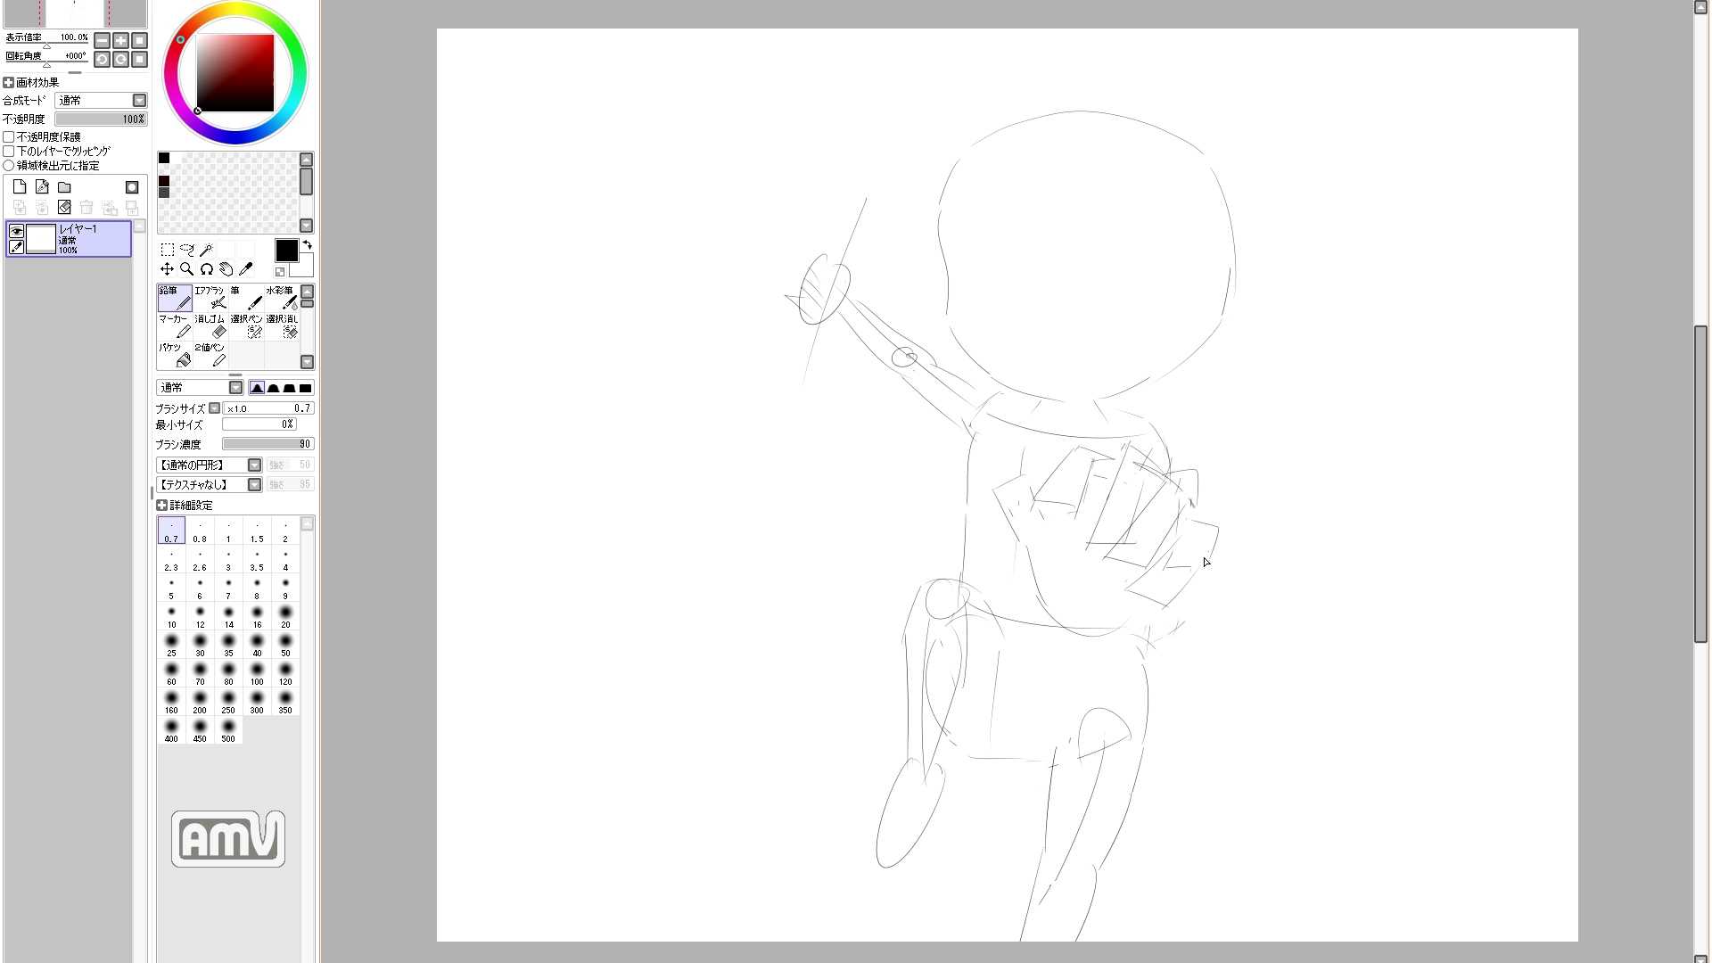
Step: Erase and redraw the sides of the index, middle and ring finger blocks on the large hand
{"action": "key", "text": "e"}
{"action": "key", "text": "n"}
{"action": "mouse_move", "coordinate": [1126, 456]}
{"action": "left_mouse_down"}
{"action": "mouse_move", "coordinate": [1089, 540]}
{"action": "mouse_move", "coordinate": [1110, 544]}
{"action": "left_mouse_up"}
{"action": "key", "text": "e"}
{"action": "left_click_drag", "start_coordinate": [1167, 486], "coordinate": [1111, 555]}
{"action": "key", "text": "n"}
{"action": "mouse_move", "coordinate": [1148, 511]}
{"action": "left_mouse_down"}
{"action": "mouse_move", "coordinate": [1120, 597]}
{"action": "mouse_move", "coordinate": [1194, 501]}
{"action": "left_mouse_up"}
{"action": "key", "text": "e"}
{"action": "key", "text": "n"}
Step: Erase the little finger's old lines and redraw the finger and the lower palm edge beneath it
{"action": "key", "text": "e"}
{"action": "mouse_move", "coordinate": [1158, 565]}
{"action": "left_mouse_down"}
{"action": "mouse_move", "coordinate": [1088, 580]}
{"action": "mouse_move", "coordinate": [1095, 608]}
{"action": "left_mouse_up"}
{"action": "key", "text": "n"}
{"action": "mouse_move", "coordinate": [1106, 602]}
{"action": "left_mouse_down"}
{"action": "mouse_move", "coordinate": [1150, 617]}
{"action": "mouse_move", "coordinate": [1208, 574]}
{"action": "left_mouse_up"}
{"action": "key", "text": "e"}
{"action": "key", "text": "n"}
{"action": "key", "text": "e"}
{"action": "left_click_drag", "start_coordinate": [1155, 519], "coordinate": [1158, 601]}
{"action": "key", "text": "n"}
Step: Erase the outer edge of the head on the large hand's side and redraw it as a smooth curve
{"action": "key", "text": "e"}
{"action": "left_click_drag", "start_coordinate": [1234, 272], "coordinate": [1228, 312]}
{"action": "key", "text": "n"}
{"action": "left_click_drag", "start_coordinate": [1234, 256], "coordinate": [1217, 335]}
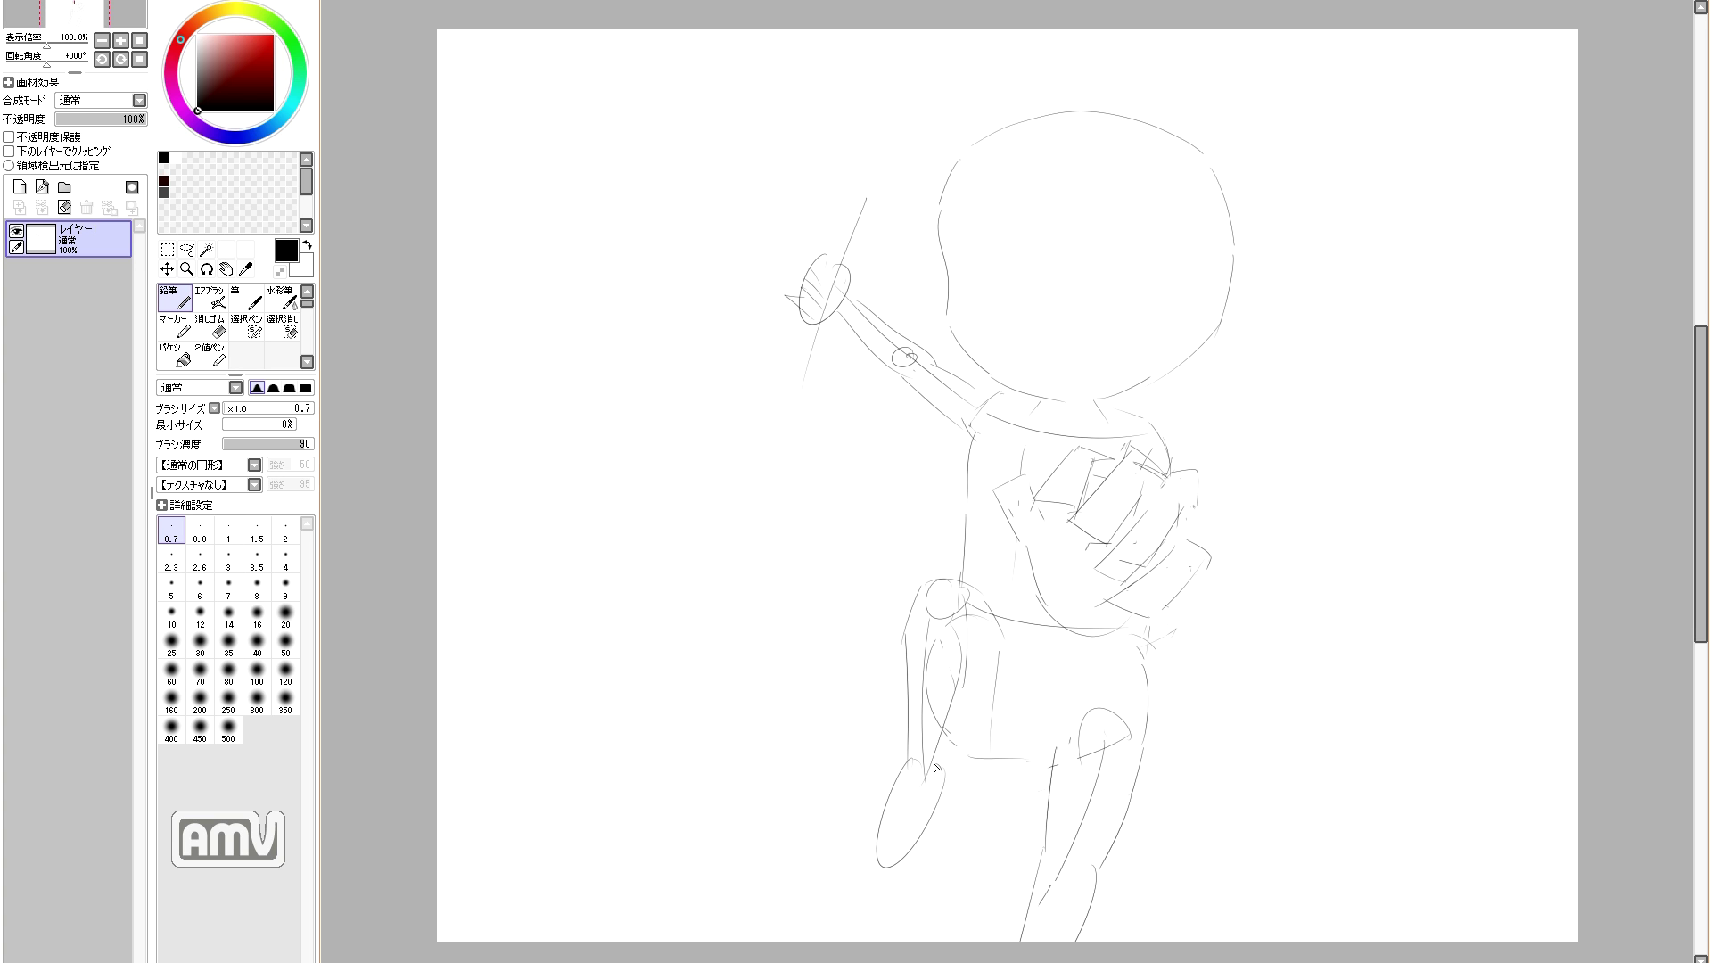
Step: Erase the angular index and middle finger blocks and rough in the large hand's fingers again
{"action": "key", "text": "e"}
{"action": "mouse_move", "coordinate": [1034, 477]}
{"action": "left_mouse_down"}
{"action": "mouse_move", "coordinate": [1048, 509]}
{"action": "mouse_move", "coordinate": [1106, 526]}
{"action": "mouse_move", "coordinate": [1151, 579]}
{"action": "mouse_move", "coordinate": [1173, 512]}
{"action": "mouse_move", "coordinate": [1142, 465]}
{"action": "left_mouse_up"}
{"action": "key", "text": "n"}
{"action": "left_click_drag", "start_coordinate": [1130, 468], "coordinate": [1128, 625]}
{"action": "key", "text": "e"}
{"action": "key", "text": "n"}
{"action": "key", "text": "e"}
{"action": "key", "text": "n"}
{"action": "mouse_move", "coordinate": [1056, 504]}
{"action": "left_mouse_down"}
{"action": "mouse_move", "coordinate": [1030, 491]}
{"action": "mouse_move", "coordinate": [1120, 448]}
{"action": "mouse_move", "coordinate": [1061, 481]}
{"action": "mouse_move", "coordinate": [1081, 507]}
{"action": "mouse_move", "coordinate": [1125, 489]}
{"action": "mouse_move", "coordinate": [1091, 427]}
{"action": "left_mouse_up"}
{"action": "key", "text": "ctrl+z"}
{"action": "mouse_move", "coordinate": [1090, 439]}
{"action": "left_mouse_down"}
{"action": "mouse_move", "coordinate": [1172, 485]}
{"action": "mouse_move", "coordinate": [1137, 532]}
{"action": "left_mouse_up"}
{"action": "key", "text": "ctrl+z"}
{"action": "key", "text": "ctrl+z"}
{"action": "key", "text": "ctrl+z"}
Step: Sketch the middle, ring and little fingers of the large hand as short rounded shapes
{"action": "left_click_drag", "start_coordinate": [1132, 471], "coordinate": [1106, 511]}
{"action": "mouse_move", "coordinate": [1109, 519]}
{"action": "left_mouse_down"}
{"action": "mouse_move", "coordinate": [1188, 555]}
{"action": "mouse_move", "coordinate": [1172, 564]}
{"action": "left_mouse_up"}
{"action": "key", "text": "ctrl+z"}
{"action": "mouse_move", "coordinate": [1193, 524]}
{"action": "left_mouse_down"}
{"action": "mouse_move", "coordinate": [1163, 565]}
{"action": "mouse_move", "coordinate": [1179, 590]}
{"action": "left_mouse_up"}
{"action": "left_click_drag", "start_coordinate": [1182, 551], "coordinate": [1185, 596]}
{"action": "key", "text": "ctrl+z"}
{"action": "left_click_drag", "start_coordinate": [1166, 583], "coordinate": [1185, 598]}
Step: Erase the waist line under the large hand and redraw the thumb and lower palm with rounded edges
{"action": "key", "text": "e"}
{"action": "left_click_drag", "start_coordinate": [1046, 607], "coordinate": [1120, 630]}
{"action": "key", "text": "n"}
{"action": "mouse_move", "coordinate": [1022, 462]}
{"action": "left_mouse_down"}
{"action": "mouse_move", "coordinate": [1043, 496]}
{"action": "mouse_move", "coordinate": [1061, 489]}
{"action": "left_mouse_up"}
{"action": "key", "text": "e"}
{"action": "left_click_drag", "start_coordinate": [1025, 469], "coordinate": [1013, 488]}
{"action": "key", "text": "n"}
{"action": "key", "text": "e"}
{"action": "key", "text": "n"}
{"action": "key", "text": "e"}
{"action": "mouse_move", "coordinate": [1029, 560]}
{"action": "left_mouse_down"}
{"action": "mouse_move", "coordinate": [1086, 623]}
{"action": "mouse_move", "coordinate": [1097, 591]}
{"action": "left_mouse_up"}
{"action": "key", "text": "n"}
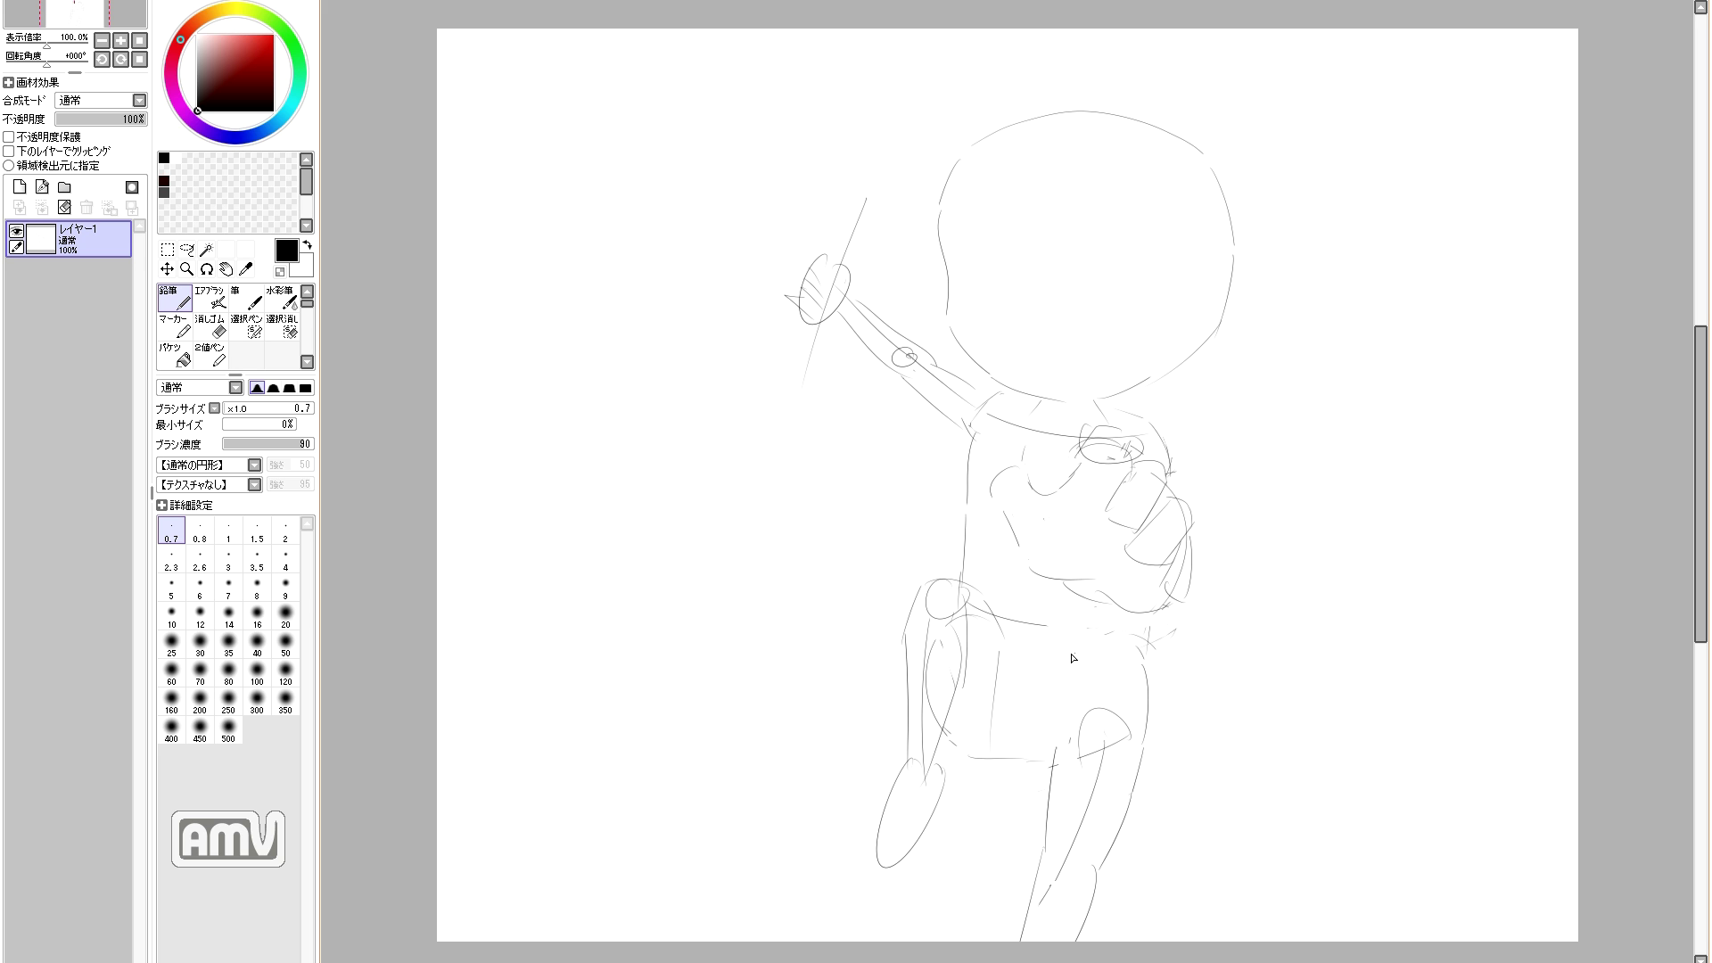
Step: Redraw the thumb's outer edge and erase the extra lines inside the index finger's tip
{"action": "key", "text": "ctrl+z"}
{"action": "mouse_move", "coordinate": [986, 469]}
{"action": "left_mouse_down"}
{"action": "mouse_move", "coordinate": [1035, 486]}
{"action": "mouse_move", "coordinate": [1014, 534]}
{"action": "left_mouse_up"}
{"action": "key", "text": "e"}
{"action": "left_click_drag", "start_coordinate": [1099, 442], "coordinate": [1131, 451]}
Step: Sketch the base line of the middle and ring fingers and rework the little finger's inner edge
{"action": "key", "text": "n"}
{"action": "left_click_drag", "start_coordinate": [1112, 508], "coordinate": [1164, 567]}
{"action": "key", "text": "e"}
{"action": "left_click_drag", "start_coordinate": [1185, 558], "coordinate": [1171, 591]}
{"action": "key", "text": "n"}
{"action": "key", "text": "ctrl+z"}
Step: Erase the stray lines between the shoulder and middle finger, and tidy the index and middle finger outlines
{"action": "key", "text": "e"}
{"action": "left_click_drag", "start_coordinate": [1143, 438], "coordinate": [1182, 532]}
{"action": "key", "text": "n"}
{"action": "key", "text": "e"}
{"action": "key", "text": "n"}
{"action": "key", "text": "e"}
{"action": "key", "text": "e"}
{"action": "key", "text": "n"}
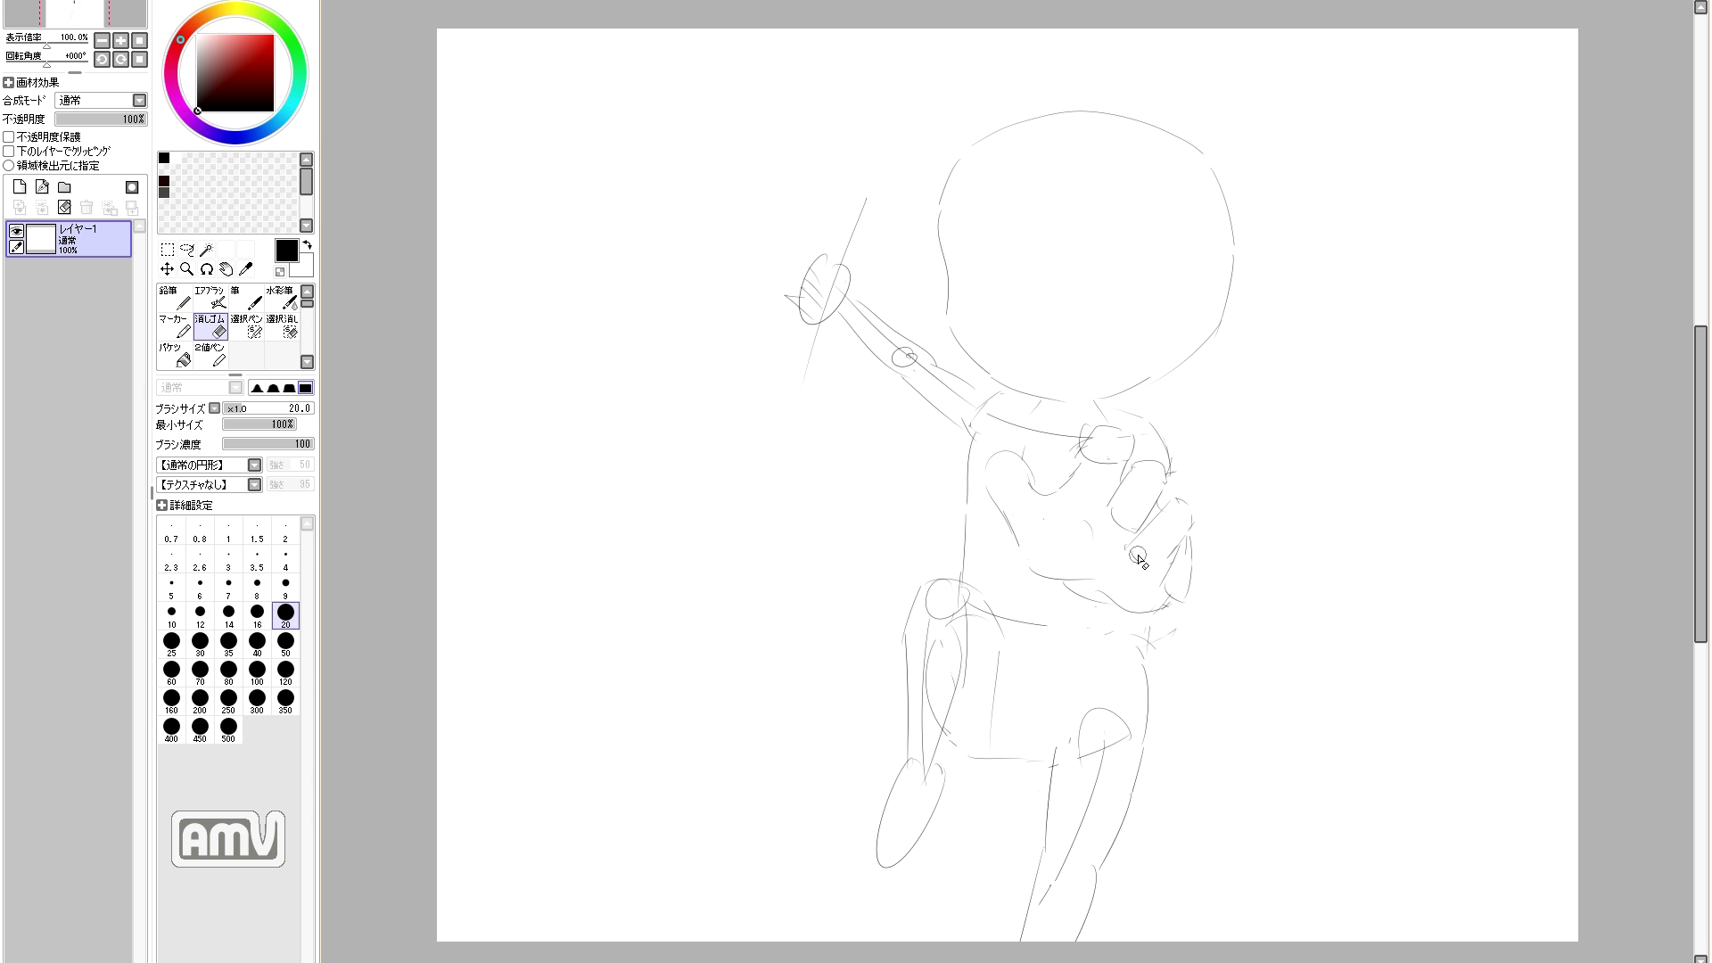
Step: Erase and redraw the outer and inner edges of the large hand's little finger
{"action": "key", "text": "e"}
{"action": "key", "text": "n"}
{"action": "key", "text": "e"}
{"action": "key", "text": "n"}
{"action": "left_click_drag", "start_coordinate": [1170, 571], "coordinate": [1170, 596]}
{"action": "key", "text": "e"}
{"action": "left_click_drag", "start_coordinate": [1181, 596], "coordinate": [1192, 541]}
{"action": "key", "text": "n"}
{"action": "mouse_move", "coordinate": [1188, 538]}
{"action": "left_mouse_down"}
{"action": "mouse_move", "coordinate": [1204, 559]}
{"action": "mouse_move", "coordinate": [1177, 603]}
{"action": "left_mouse_up"}
Step: Redraw the ring finger as a rounded block with the little finger's block beside it
{"action": "key", "text": "e"}
{"action": "key", "text": "n"}
{"action": "key", "text": "e"}
{"action": "mouse_move", "coordinate": [1175, 514]}
{"action": "left_mouse_down"}
{"action": "mouse_move", "coordinate": [1181, 497]}
{"action": "mouse_move", "coordinate": [1192, 535]}
{"action": "mouse_move", "coordinate": [1145, 571]}
{"action": "left_mouse_up"}
{"action": "key", "text": "n"}
{"action": "key", "text": "e"}
{"action": "mouse_move", "coordinate": [1140, 551]}
{"action": "left_mouse_down"}
{"action": "mouse_move", "coordinate": [1161, 573]}
{"action": "mouse_move", "coordinate": [1185, 541]}
{"action": "left_mouse_up"}
{"action": "key", "text": "n"}
{"action": "key", "text": "e"}
{"action": "key", "text": "n"}
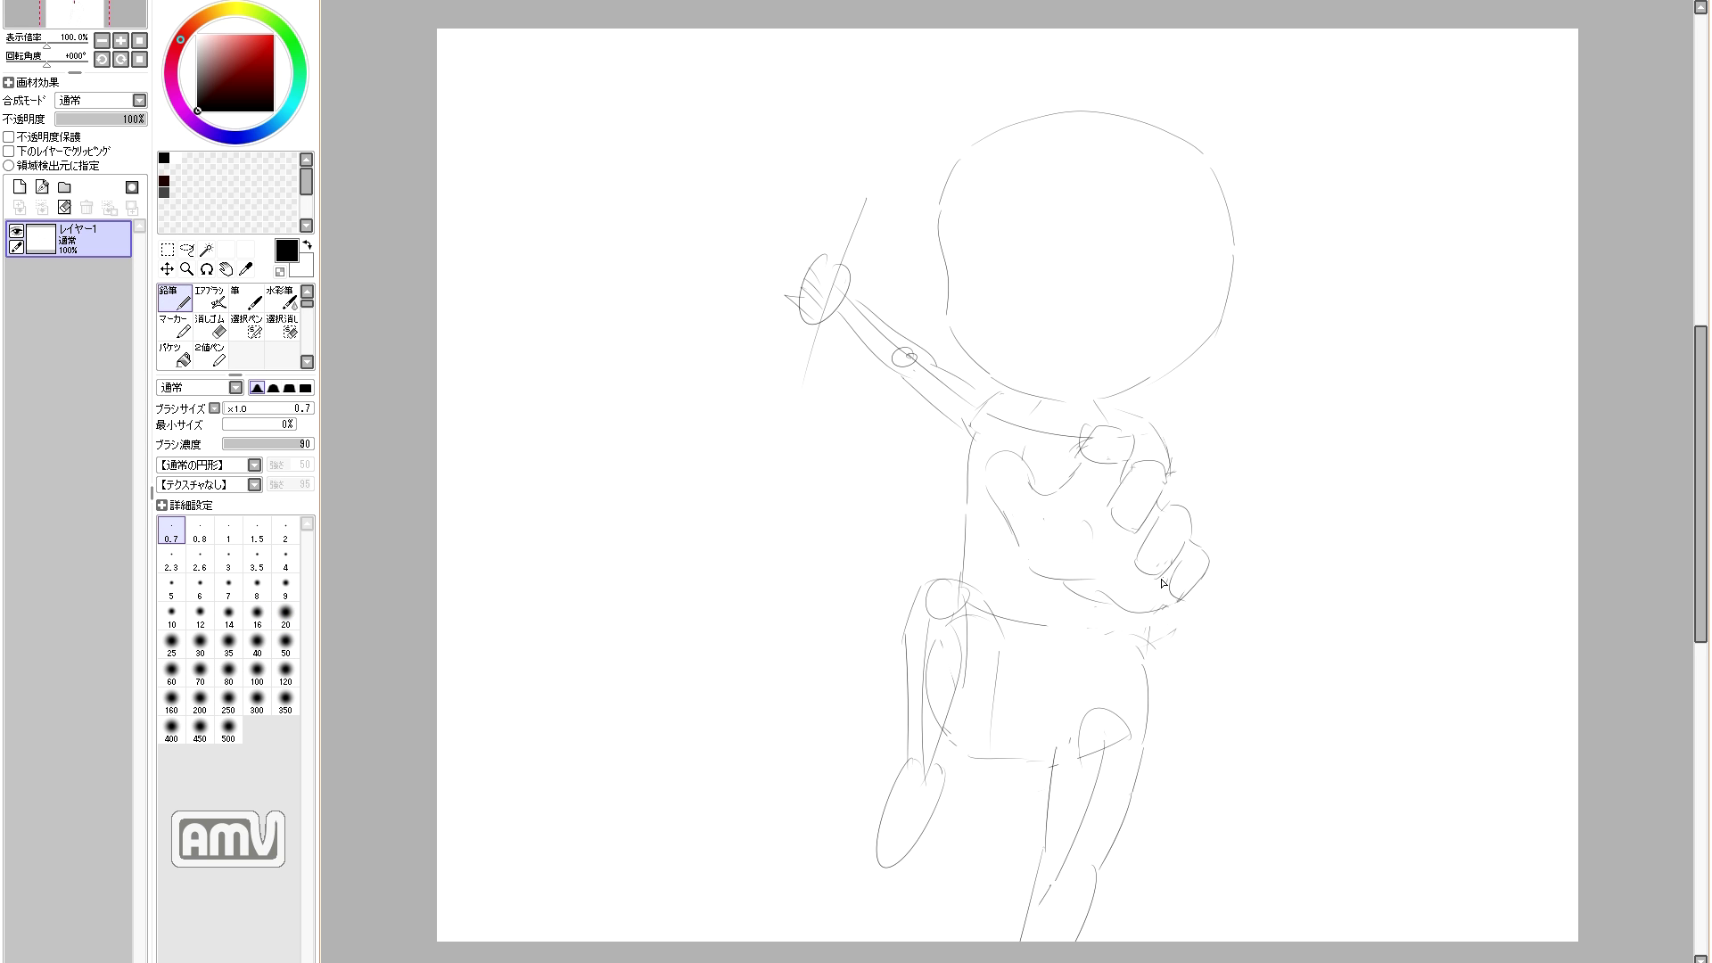
Step: Clean up the outlines of the little finger and its neighbouring fingers on the large hand
{"action": "key", "text": "e"}
{"action": "key", "text": "n"}
{"action": "key", "text": "e"}
{"action": "key", "text": "n"}
{"action": "mouse_move", "coordinate": [1208, 563]}
{"action": "left_mouse_down"}
{"action": "mouse_move", "coordinate": [1215, 613]}
{"action": "mouse_move", "coordinate": [1162, 638]}
{"action": "mouse_move", "coordinate": [1183, 634]}
{"action": "mouse_move", "coordinate": [1180, 591]}
{"action": "mouse_move", "coordinate": [1182, 643]}
{"action": "mouse_move", "coordinate": [1183, 622]}
{"action": "mouse_move", "coordinate": [1168, 642]}
{"action": "mouse_move", "coordinate": [1199, 550]}
{"action": "left_mouse_up"}
{"action": "key", "text": "ctrl+z"}
{"action": "key", "text": "e"}
{"action": "key", "text": "n"}
{"action": "key", "text": "e"}
{"action": "key", "text": "n"}
Step: Tidy the finger outlines and redraw the palm's lower edge below the thumb as a continuous curve
{"action": "key", "text": "e"}
{"action": "key", "text": "n"}
{"action": "key", "text": "e"}
{"action": "key", "text": "n"}
{"action": "key", "text": "e"}
{"action": "key", "text": "n"}
{"action": "left_click_drag", "start_coordinate": [1031, 567], "coordinate": [1064, 585]}
{"action": "key", "text": "e"}
{"action": "key", "text": "n"}
Step: Replace the long raised arm, hand and stick with a shorter foreshortened forearm ending in an oval fist
{"action": "key", "text": "e"}
{"action": "mouse_move", "coordinate": [954, 361]}
{"action": "left_mouse_down"}
{"action": "mouse_move", "coordinate": [898, 375]}
{"action": "mouse_move", "coordinate": [847, 303]}
{"action": "left_mouse_up"}
{"action": "key", "text": "n"}
{"action": "left_click_drag", "start_coordinate": [919, 348], "coordinate": [950, 376]}
{"action": "left_click_drag", "start_coordinate": [904, 357], "coordinate": [926, 400]}
{"action": "mouse_move", "coordinate": [906, 322]}
{"action": "left_mouse_down"}
{"action": "mouse_move", "coordinate": [913, 369]}
{"action": "mouse_move", "coordinate": [924, 347]}
{"action": "mouse_move", "coordinate": [872, 371]}
{"action": "mouse_move", "coordinate": [923, 335]}
{"action": "mouse_move", "coordinate": [919, 319]}
{"action": "mouse_move", "coordinate": [906, 359]}
{"action": "mouse_move", "coordinate": [909, 309]}
{"action": "left_mouse_up"}
{"action": "key", "text": "ctrl+z"}
{"action": "key", "text": "ctrl+z"}
{"action": "key", "text": "ctrl+z"}
{"action": "key", "text": "ctrl+z"}
{"action": "key", "text": "e"}
{"action": "mouse_move", "coordinate": [863, 208]}
{"action": "left_mouse_down"}
{"action": "mouse_move", "coordinate": [834, 304]}
{"action": "mouse_move", "coordinate": [798, 295]}
{"action": "left_mouse_up"}
{"action": "key", "text": "n"}
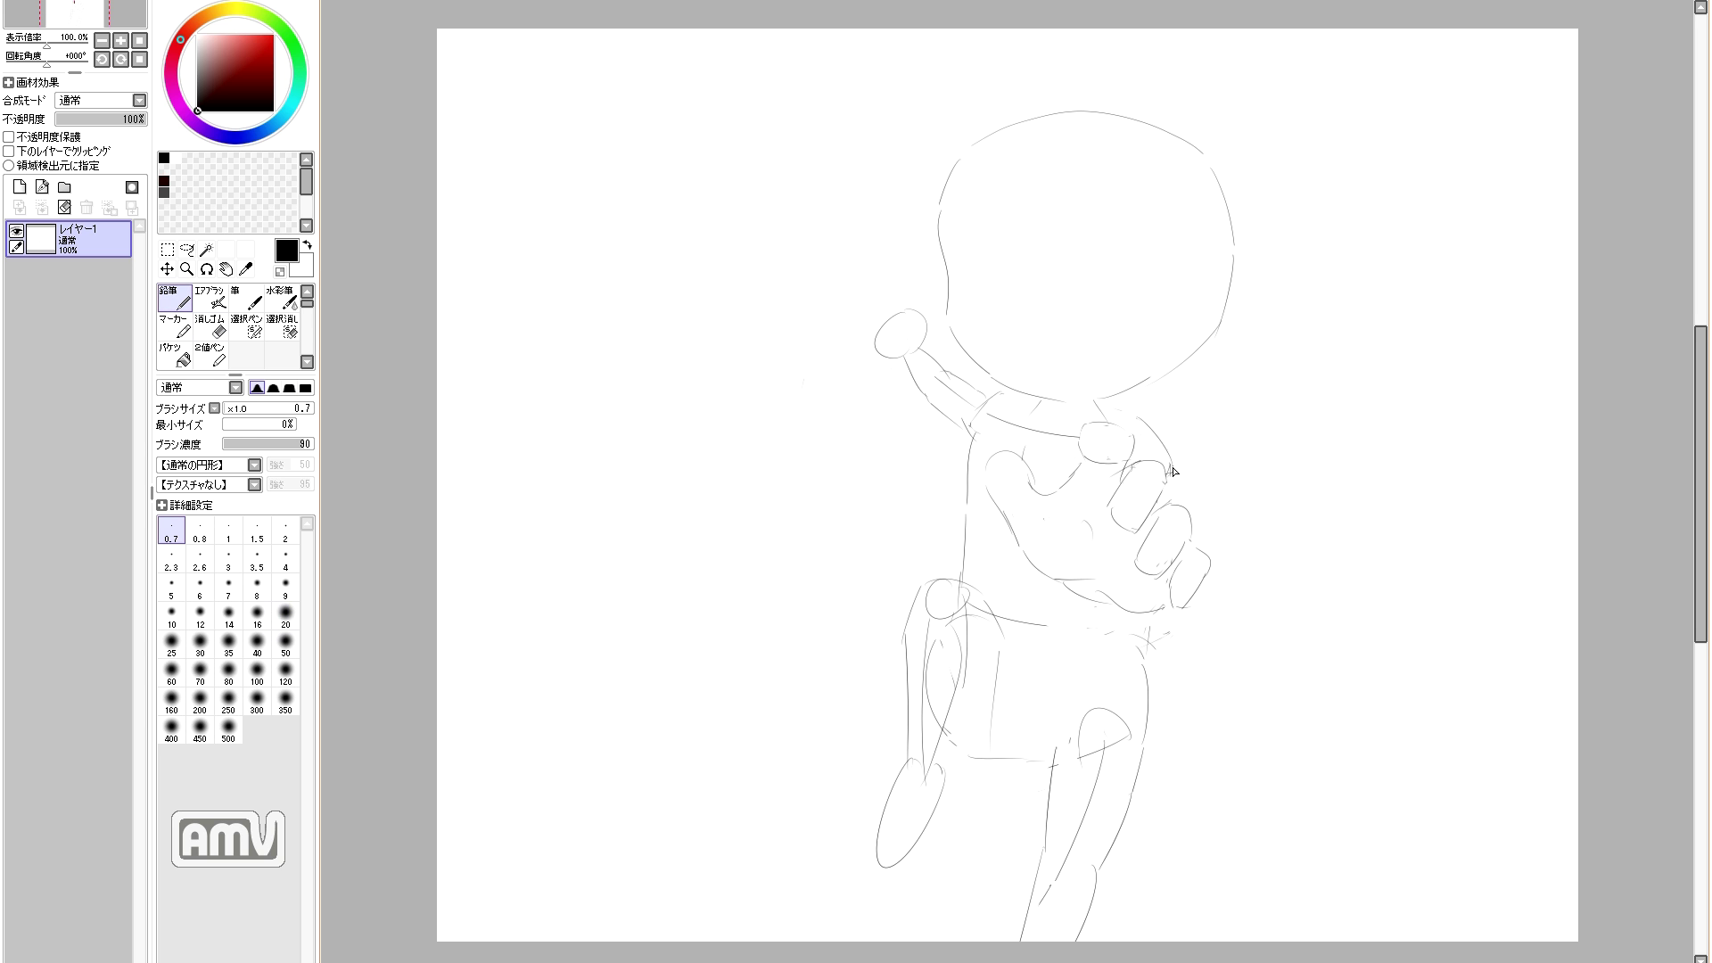
Step: Smooth the thumb and palm edges and sketch the torso's side below the large hand
{"action": "left_click_drag", "start_coordinate": [1019, 545], "coordinate": [1034, 567]}
{"action": "left_click_drag", "start_coordinate": [1063, 459], "coordinate": [1052, 488]}
{"action": "left_click_drag", "start_coordinate": [1150, 615], "coordinate": [1145, 659]}
{"action": "mouse_move", "coordinate": [1004, 635]}
{"action": "left_mouse_down"}
{"action": "mouse_move", "coordinate": [990, 610]}
{"action": "mouse_move", "coordinate": [1019, 640]}
{"action": "left_mouse_up"}
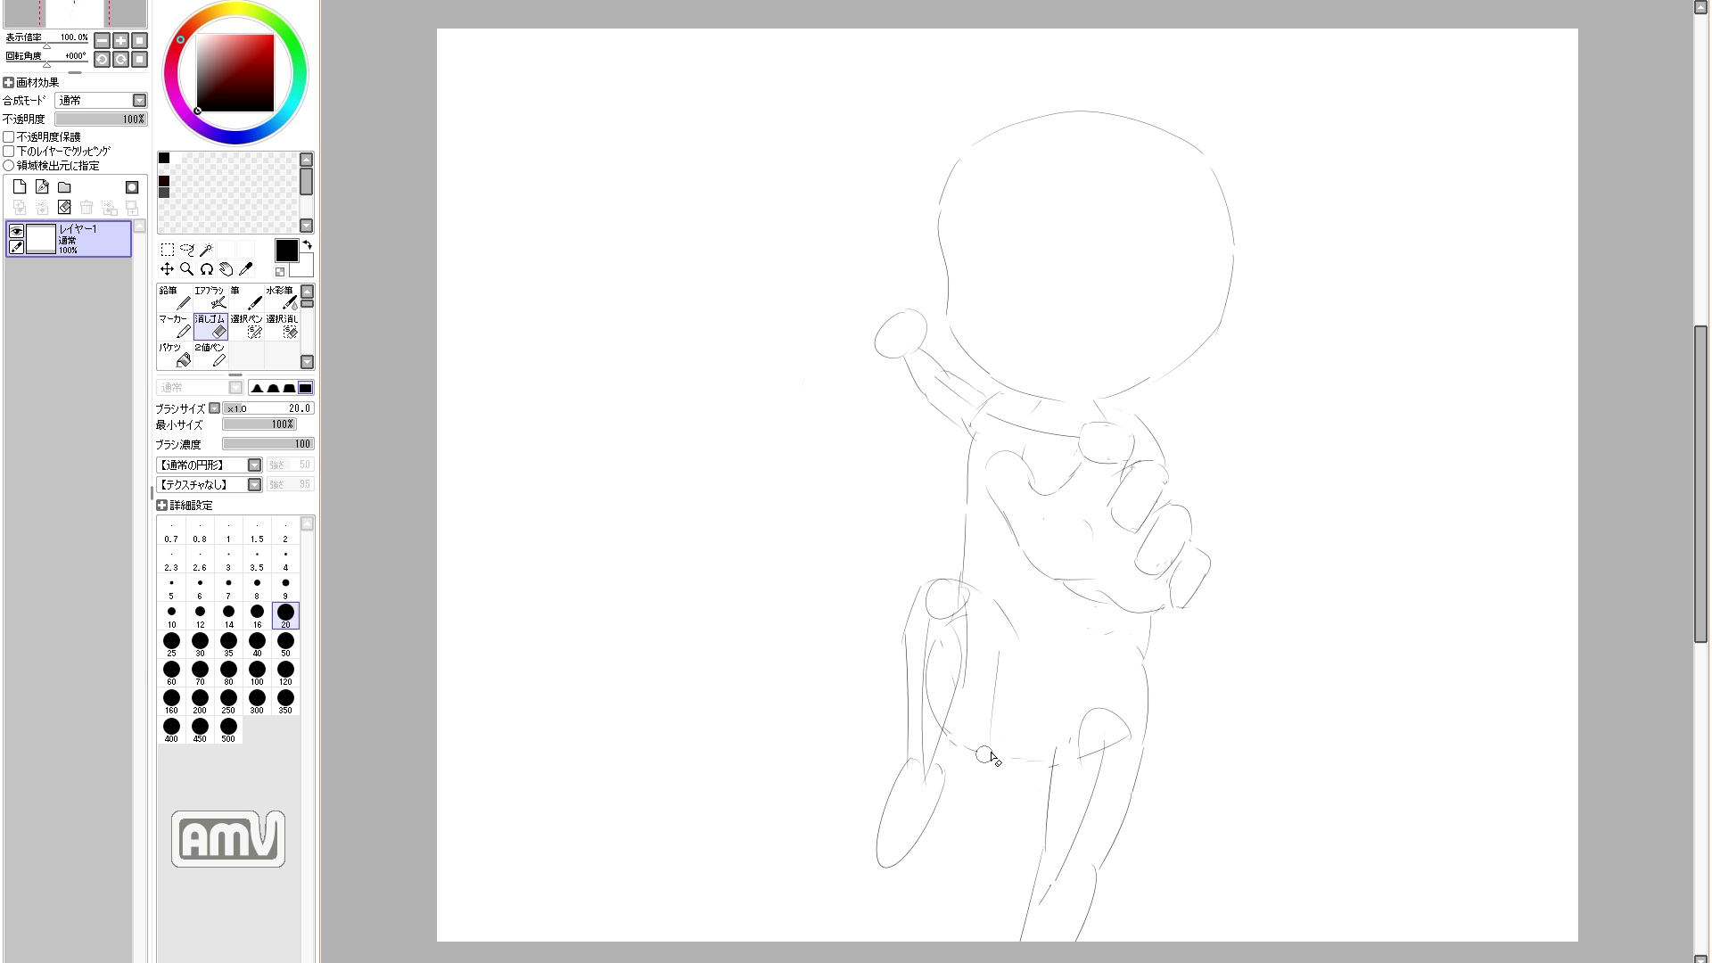
Step: Redraw the hip's lower edge as a curve and erase the construction lines beside the bent thigh
{"action": "key", "text": "ctrl+z"}
{"action": "left_click_drag", "start_coordinate": [1010, 739], "coordinate": [1045, 758]}
{"action": "key", "text": "e"}
{"action": "left_click_drag", "start_coordinate": [974, 688], "coordinate": [969, 612]}
{"action": "key", "text": "n"}
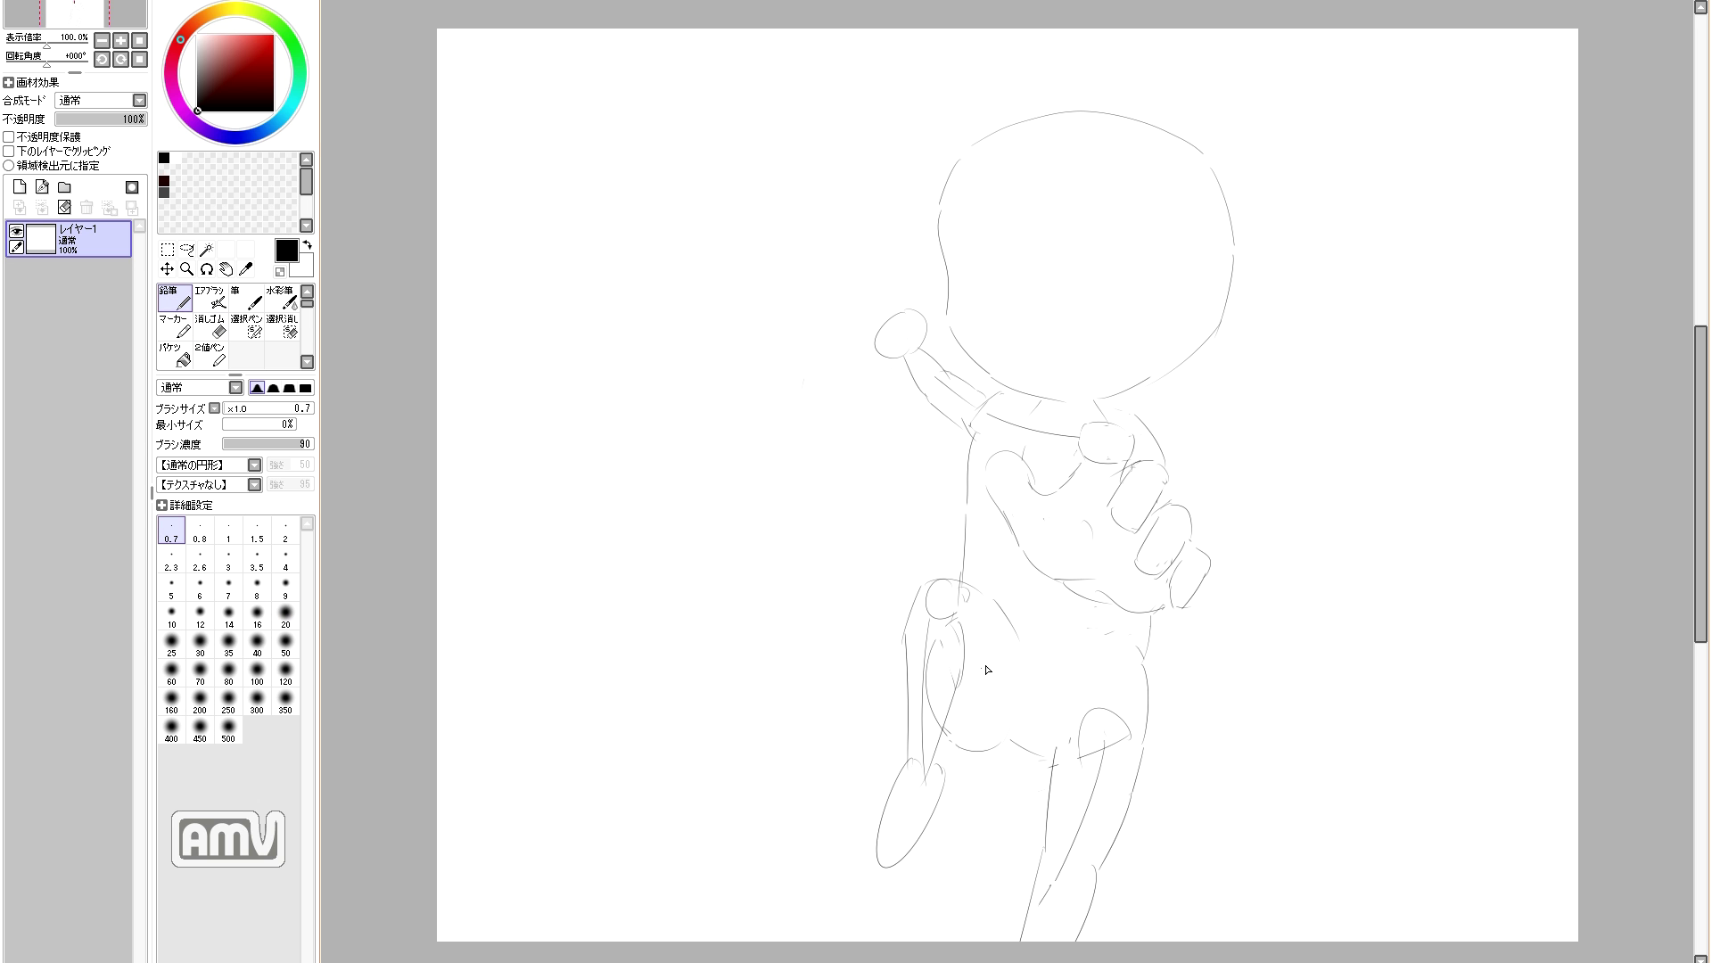
Step: Erase the knee circle and inner leg lines, and redraw the bent knee and thigh as one rounded outline
{"action": "key", "text": "e"}
{"action": "key", "text": "n"}
{"action": "key", "text": "e"}
{"action": "key", "text": "n"}
{"action": "key", "text": "e"}
{"action": "key", "text": "n"}
{"action": "key", "text": "e"}
{"action": "key", "text": "n"}
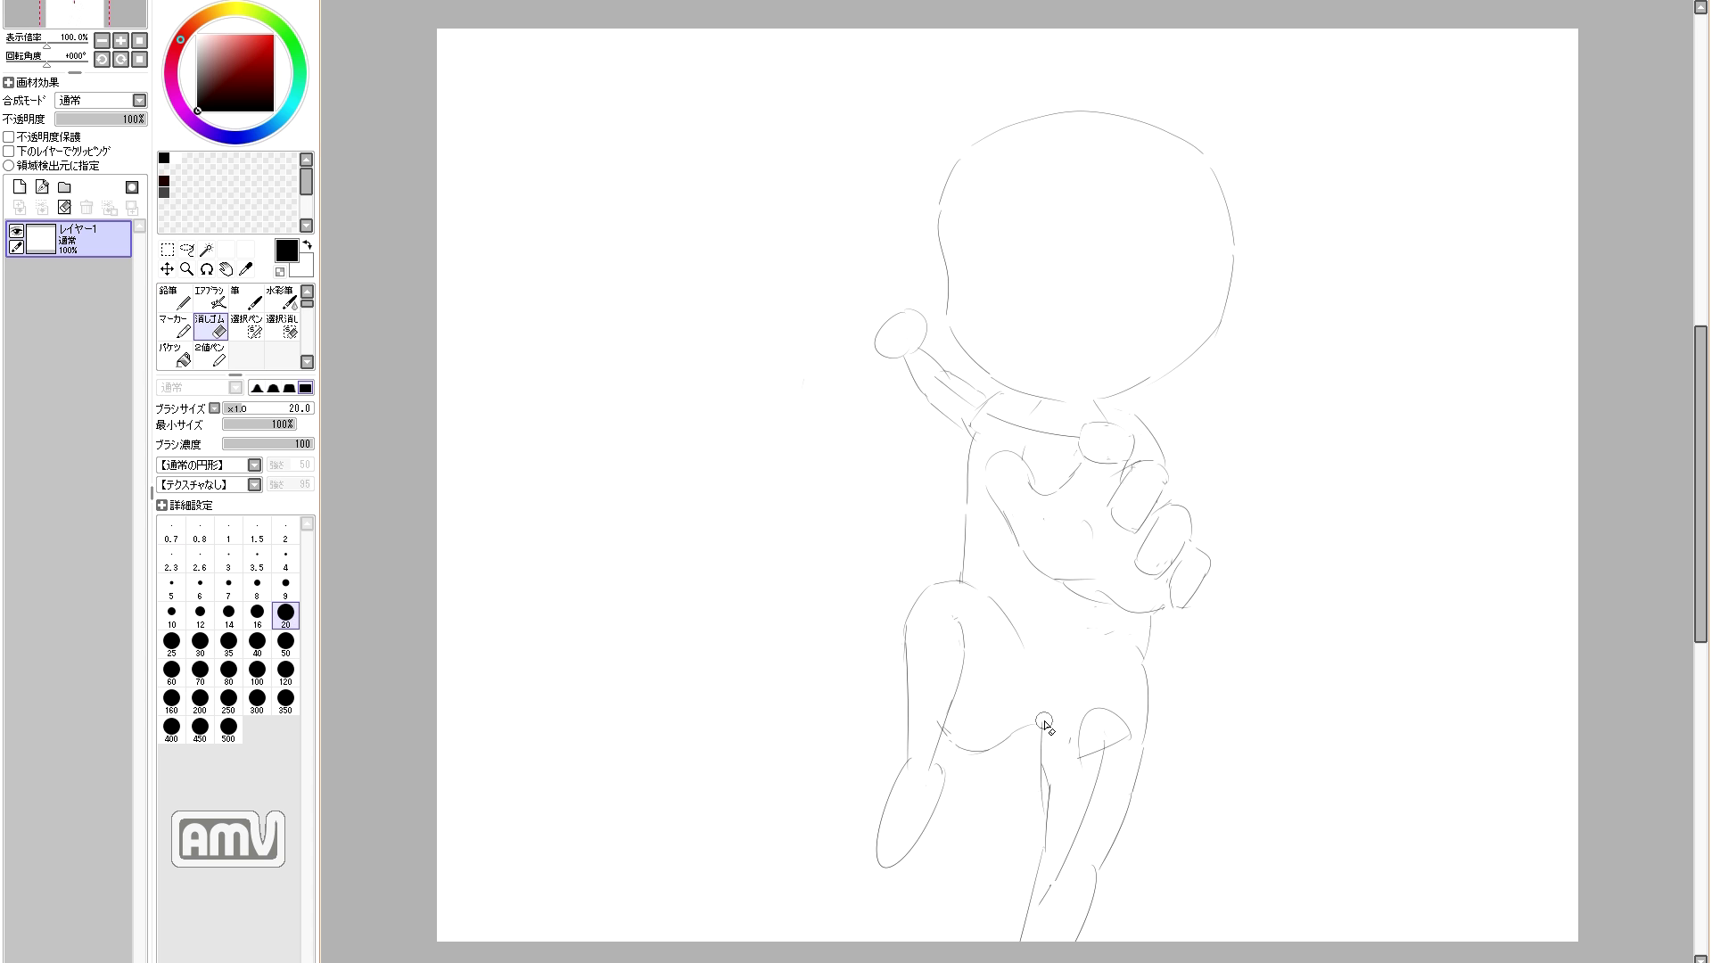
Step: Redraw the straight leg's inner edge and flatten the hip's lower line between the two legs
{"action": "key", "text": "e"}
{"action": "key", "text": "n"}
{"action": "mouse_move", "coordinate": [1043, 807]}
{"action": "left_mouse_down"}
{"action": "mouse_move", "coordinate": [1044, 711]}
{"action": "mouse_move", "coordinate": [1045, 849]}
{"action": "left_mouse_up"}
{"action": "key", "text": "e"}
{"action": "left_click_drag", "start_coordinate": [1017, 727], "coordinate": [956, 746]}
{"action": "key", "text": "n"}
{"action": "key", "text": "e"}
{"action": "key", "text": "n"}
Step: Erase and redraw the inner edge of the bent leg from the knee down to the foot
{"action": "key", "text": "e"}
{"action": "left_click_drag", "start_coordinate": [966, 624], "coordinate": [941, 803]}
{"action": "key", "text": "n"}
{"action": "key", "text": "e"}
{"action": "key", "text": "n"}
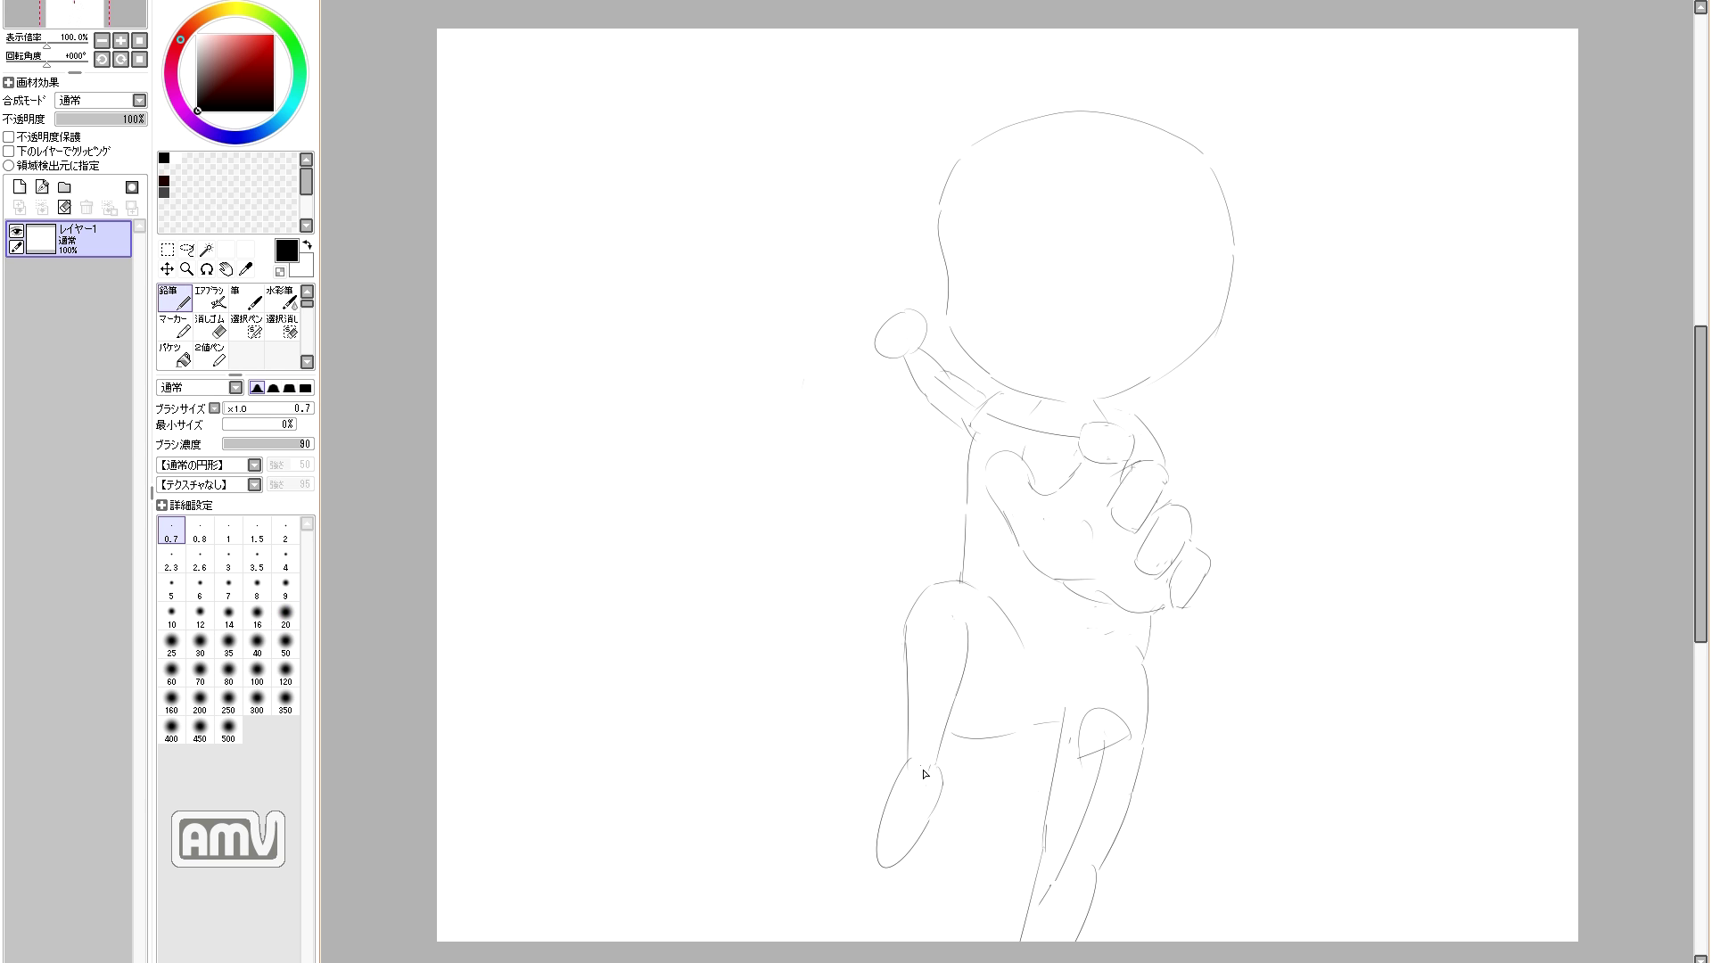
Step: Erase and redraw the outer edge of the straight leg from the hip down past the knee
{"action": "key", "text": "e"}
{"action": "key", "text": "n"}
{"action": "key", "text": "e"}
{"action": "mouse_move", "coordinate": [1147, 688]}
{"action": "left_mouse_down"}
{"action": "mouse_move", "coordinate": [1147, 673]}
{"action": "mouse_move", "coordinate": [1120, 765]}
{"action": "mouse_move", "coordinate": [1133, 796]}
{"action": "mouse_move", "coordinate": [1081, 929]}
{"action": "left_mouse_up"}
{"action": "key", "text": "n"}
{"action": "key", "text": "e"}
{"action": "key", "text": "n"}
{"action": "key", "text": "e"}
{"action": "key", "text": "n"}
Step: Redraw the straight leg's outer edge below the knee and erase the inner construction lines on that leg
{"action": "left_click_drag", "start_coordinate": [1097, 852], "coordinate": [1067, 942]}
{"action": "key", "text": "ctrl+z"}
{"action": "left_click_drag", "start_coordinate": [1093, 840], "coordinate": [1061, 941]}
{"action": "key", "text": "e"}
{"action": "mouse_move", "coordinate": [1046, 847]}
{"action": "left_mouse_down"}
{"action": "mouse_move", "coordinate": [1062, 751]}
{"action": "mouse_move", "coordinate": [1043, 840]}
{"action": "left_mouse_up"}
{"action": "key", "text": "n"}
{"action": "key", "text": "e"}
{"action": "mouse_move", "coordinate": [1042, 901]}
{"action": "left_mouse_down"}
{"action": "mouse_move", "coordinate": [1110, 703]}
{"action": "mouse_move", "coordinate": [1073, 759]}
{"action": "left_mouse_up"}
{"action": "key", "text": "n"}
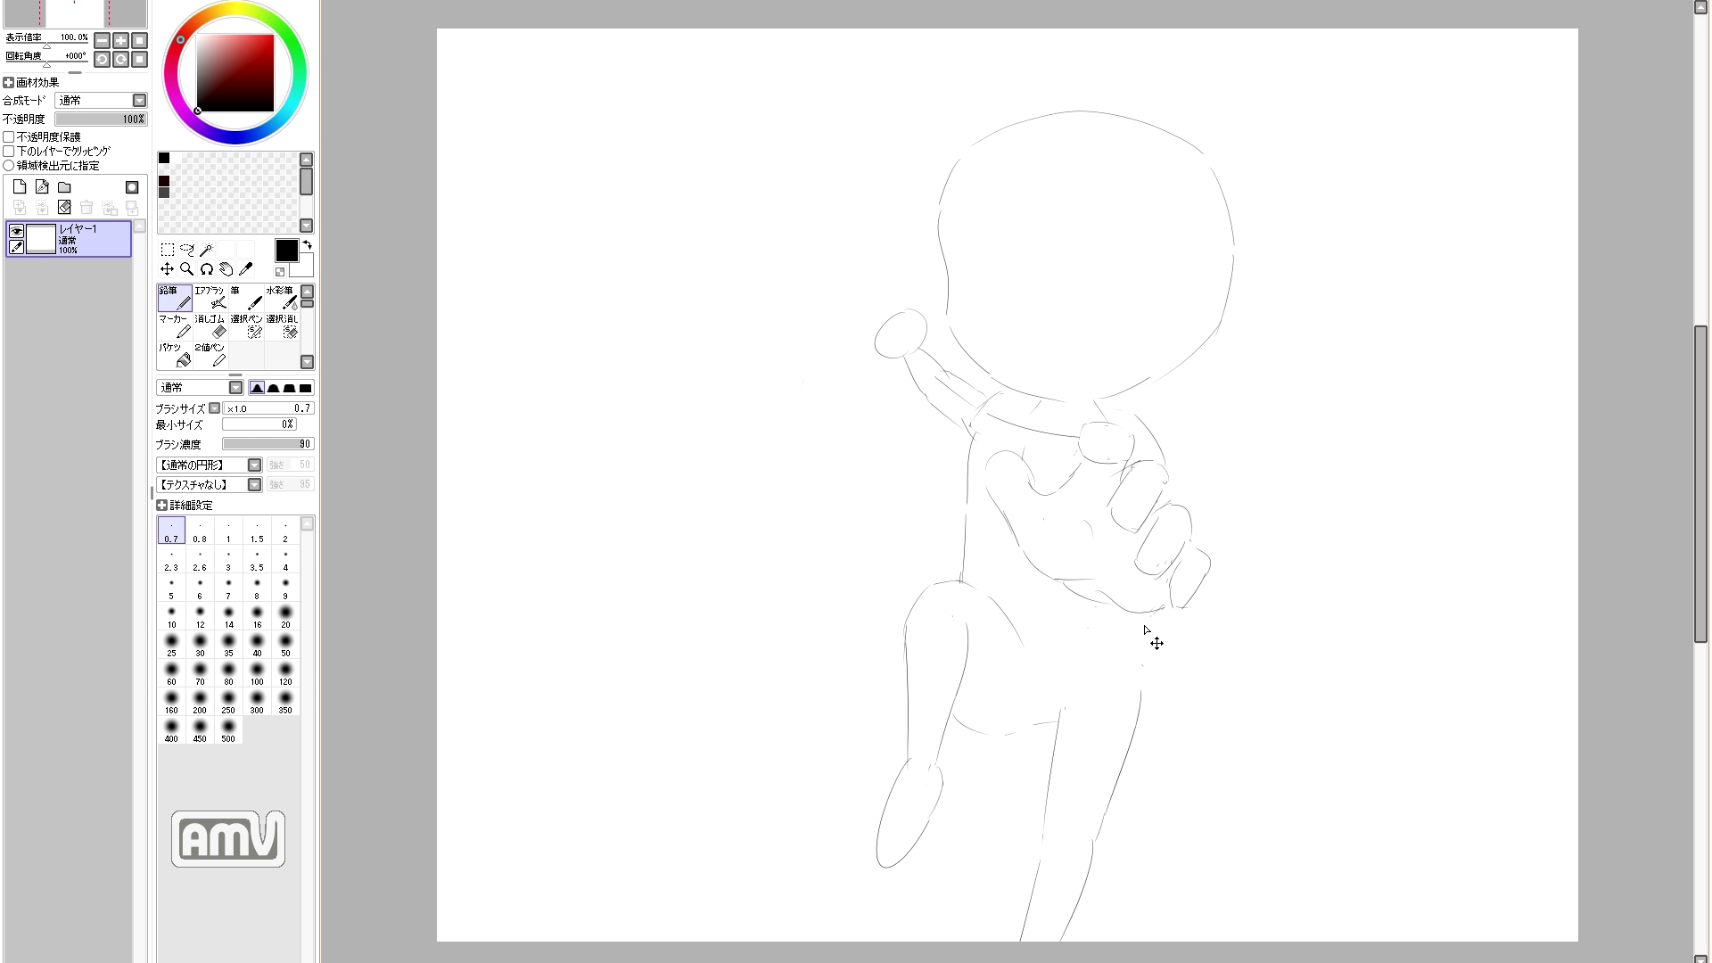
Step: Redraw the hip's outer edge below the large hand and the inner edge of the straight thigh
{"action": "key", "text": "e"}
{"action": "key", "text": "n"}
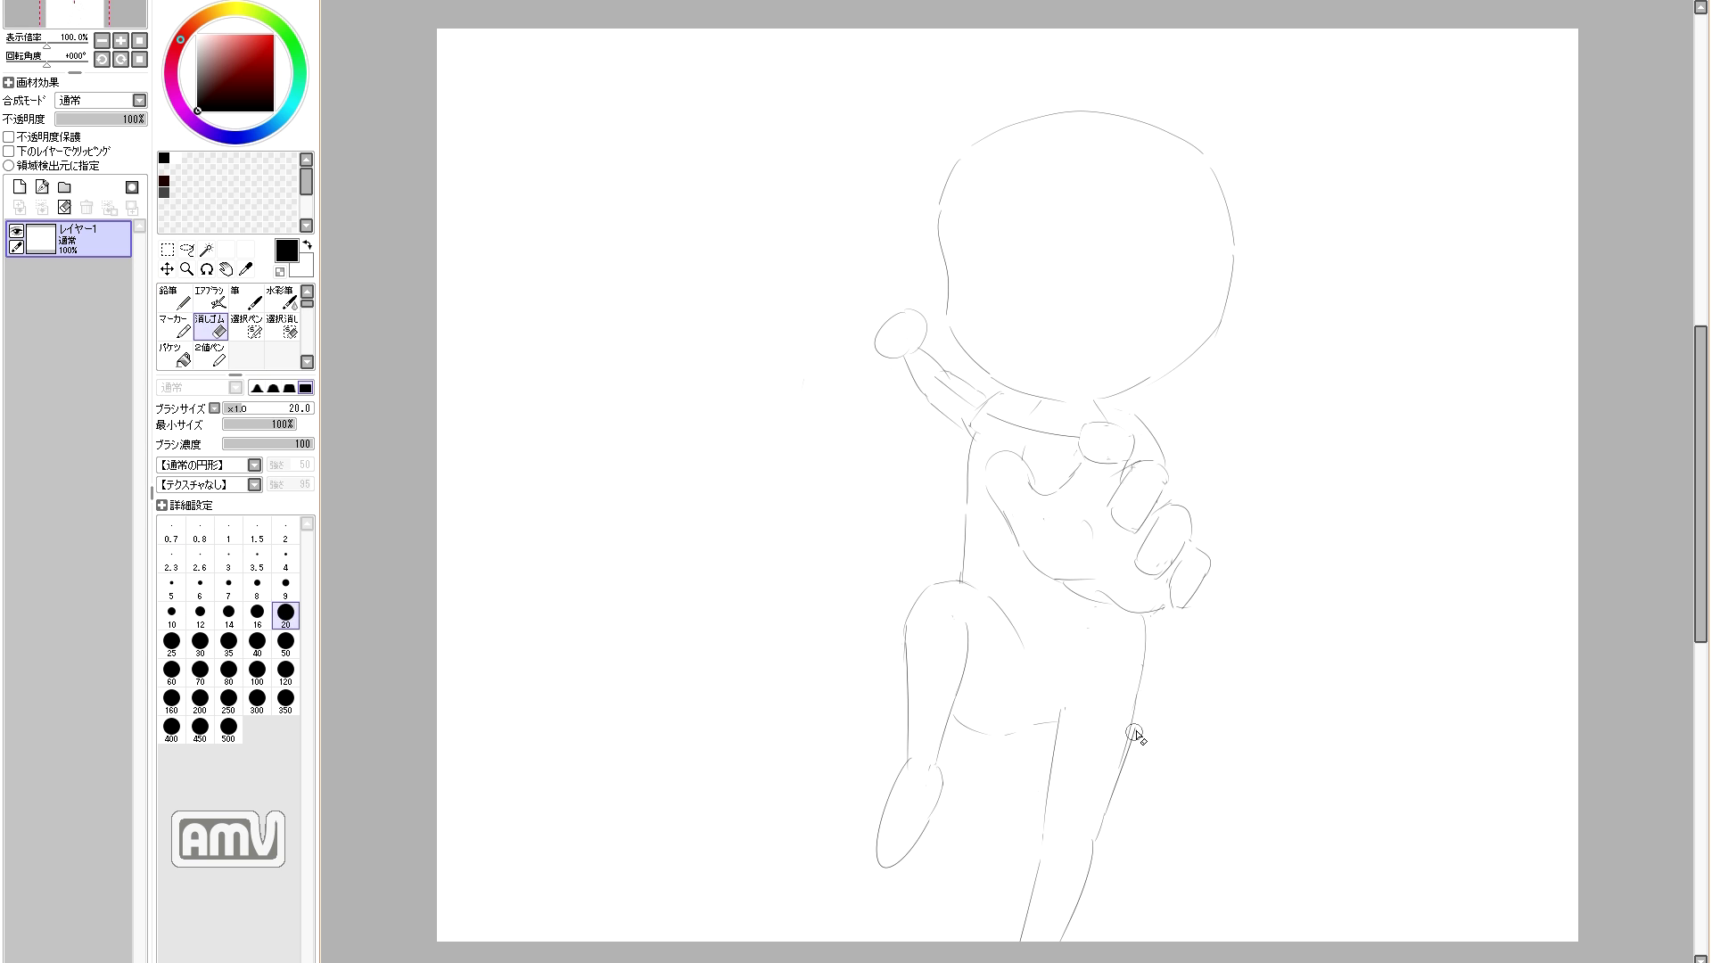
{"action": "key", "text": "e"}
{"action": "key", "text": "n"}
{"action": "left_click_drag", "start_coordinate": [1052, 704], "coordinate": [1044, 813]}
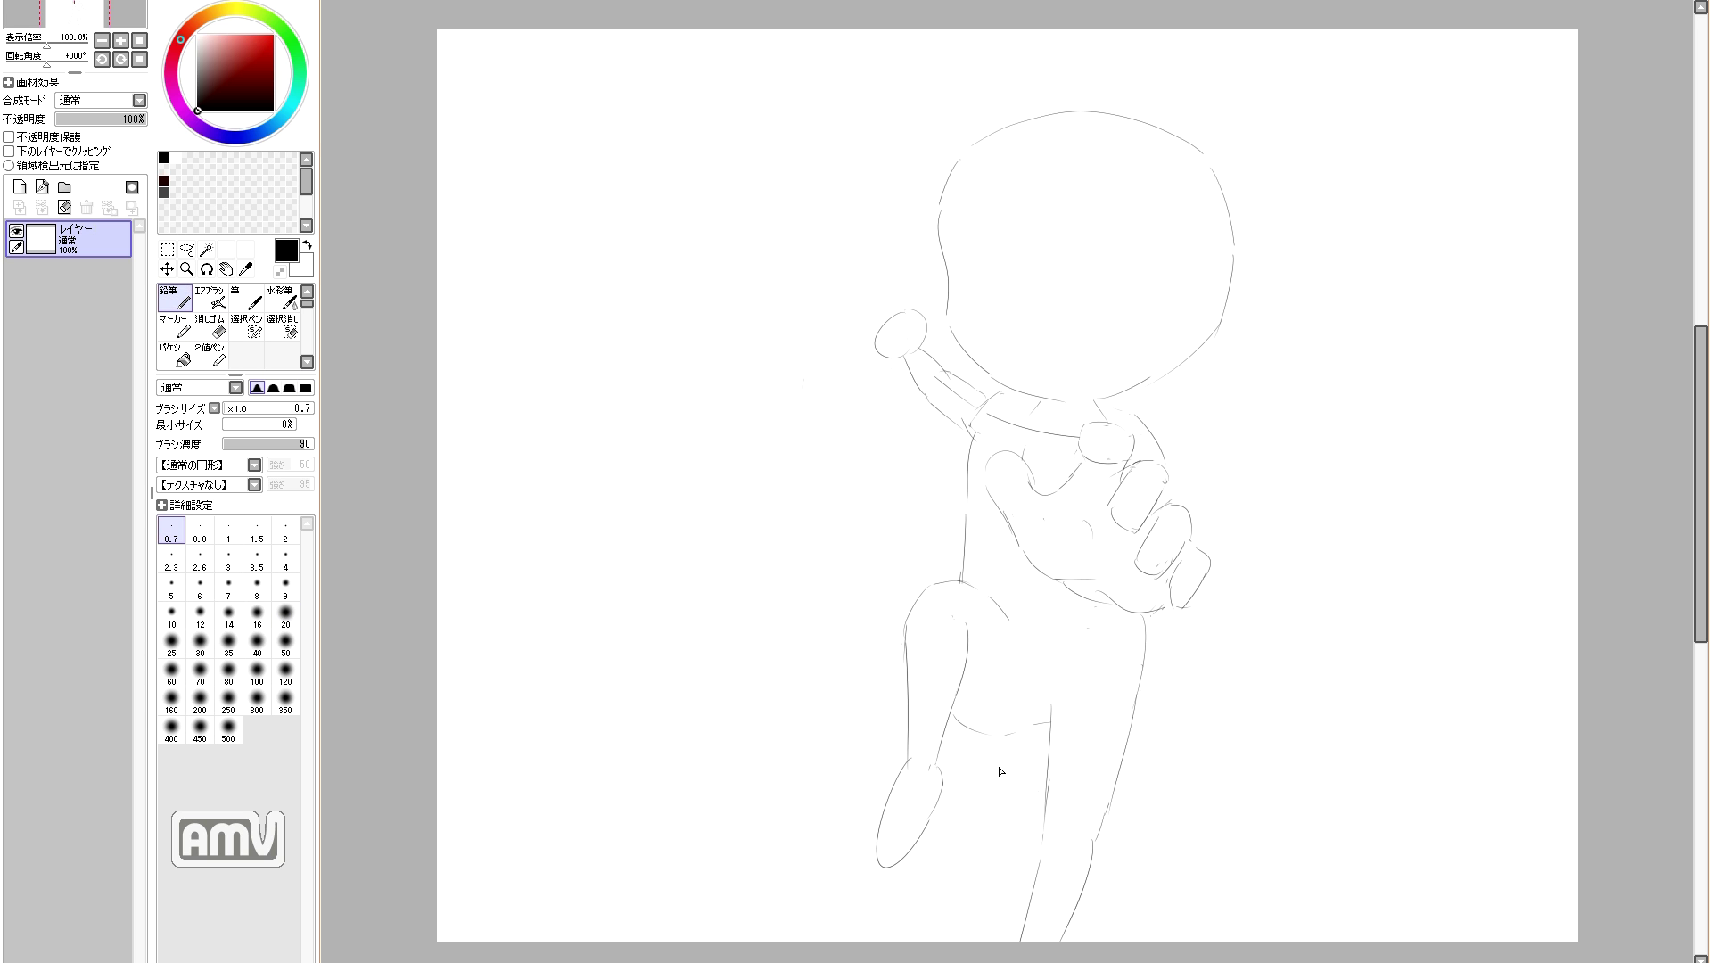
Step: Erase and redraw the upper curve of the bent thigh and extend the torso's side line down to it
{"action": "key", "text": "e"}
{"action": "left_click_drag", "start_coordinate": [1009, 630], "coordinate": [964, 579]}
{"action": "key", "text": "n"}
{"action": "mouse_move", "coordinate": [954, 584]}
{"action": "left_mouse_down"}
{"action": "mouse_move", "coordinate": [998, 649]}
{"action": "mouse_move", "coordinate": [1012, 626]}
{"action": "mouse_move", "coordinate": [1057, 671]}
{"action": "left_mouse_up"}
{"action": "key", "text": "ctrl+z"}
{"action": "key", "text": "ctrl+z"}
{"action": "left_click_drag", "start_coordinate": [967, 498], "coordinate": [962, 595]}
Step: Sketch the folded fingers inside the circle of the small raised fist
{"action": "mouse_move", "coordinate": [873, 348]}
{"action": "left_mouse_down"}
{"action": "mouse_move", "coordinate": [896, 317]}
{"action": "mouse_move", "coordinate": [907, 342]}
{"action": "left_mouse_up"}
{"action": "key", "text": "ctrl+z"}
{"action": "key", "text": "ctrl+z"}
{"action": "left_click_drag", "start_coordinate": [907, 309], "coordinate": [875, 336]}
{"action": "mouse_move", "coordinate": [874, 330]}
{"action": "left_mouse_down"}
{"action": "mouse_move", "coordinate": [886, 362]}
{"action": "mouse_move", "coordinate": [908, 341]}
{"action": "left_mouse_up"}
{"action": "left_click_drag", "start_coordinate": [881, 355], "coordinate": [904, 359]}
{"action": "mouse_move", "coordinate": [914, 304]}
{"action": "left_mouse_down"}
{"action": "mouse_move", "coordinate": [931, 343]}
{"action": "mouse_move", "coordinate": [881, 322]}
{"action": "mouse_move", "coordinate": [878, 357]}
{"action": "mouse_move", "coordinate": [924, 345]}
{"action": "left_mouse_up"}
{"action": "key", "text": "ctrl+z"}
Step: Erase the leftover circle and forearm lines and redraw the fist's rounded outline
{"action": "key", "text": "e"}
{"action": "key", "text": "n"}
{"action": "key", "text": "e"}
{"action": "key", "text": "n"}
{"action": "key", "text": "e"}
{"action": "key", "text": "n"}
{"action": "left_click_drag", "start_coordinate": [895, 312], "coordinate": [919, 336]}
Step: Refine the outline along the right side of the head
{"action": "mouse_move", "coordinate": [1229, 252]}
{"action": "left_mouse_down"}
{"action": "mouse_move", "coordinate": [1214, 176]}
{"action": "mouse_move", "coordinate": [1231, 173]}
{"action": "mouse_move", "coordinate": [1211, 336]}
{"action": "left_mouse_up"}
{"action": "key", "text": "e"}
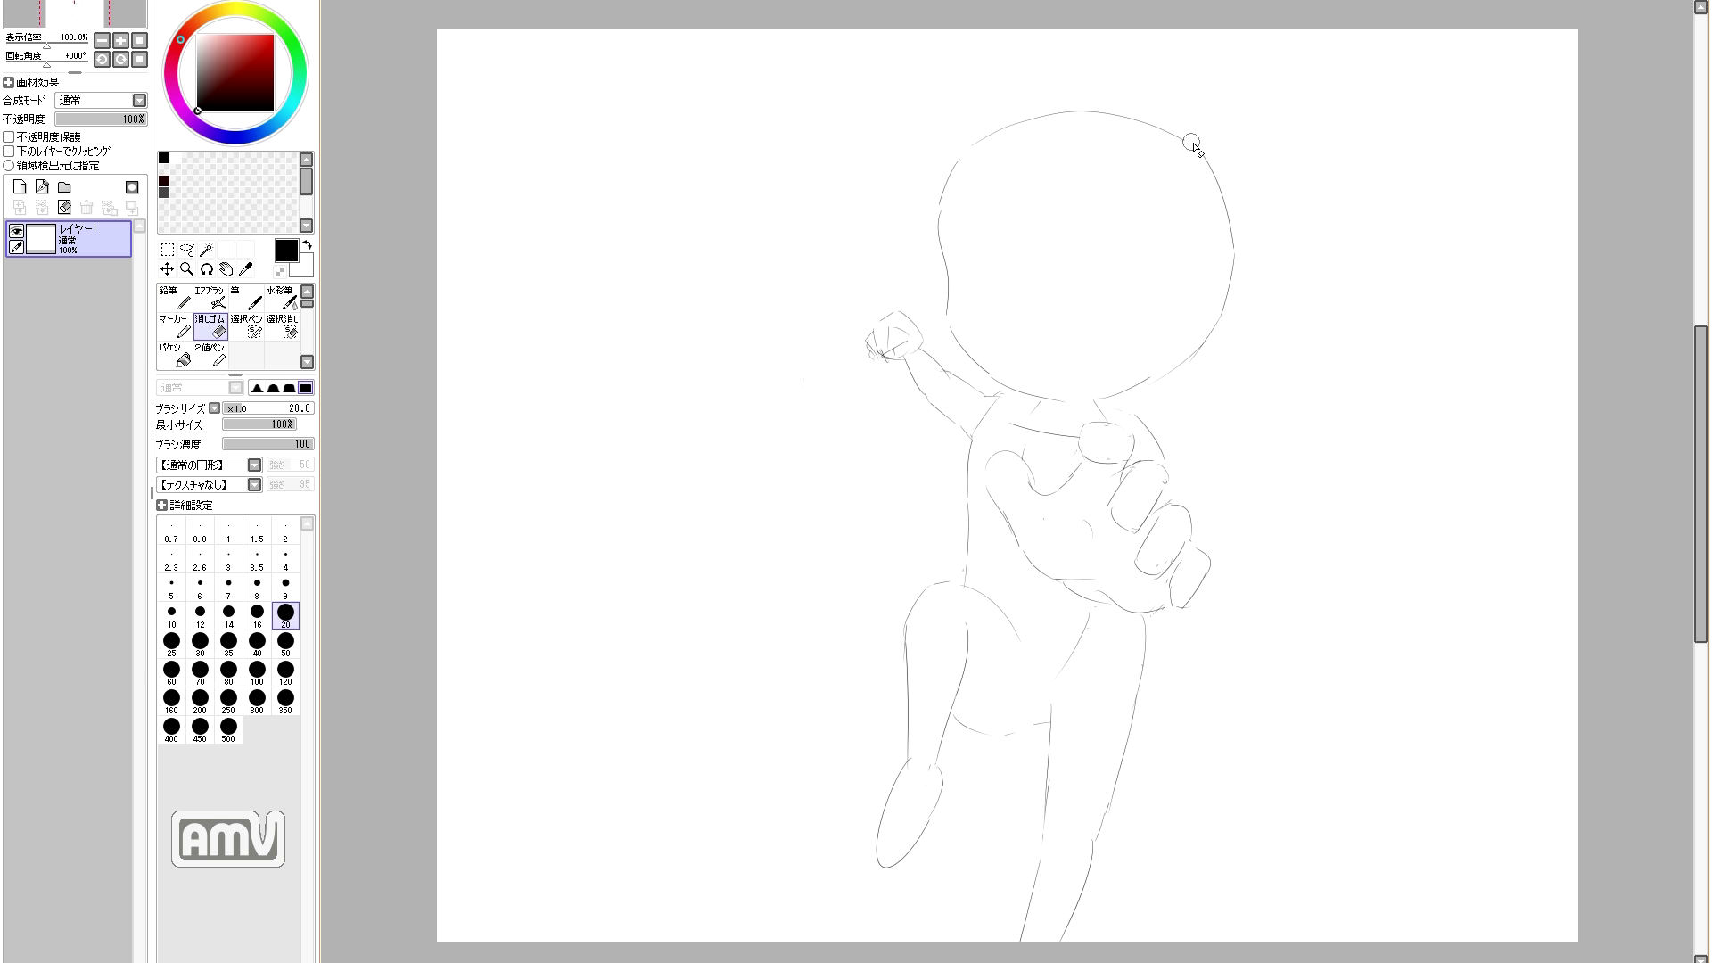
{"action": "key", "text": "n"}
{"action": "key", "text": "ctrl+z"}
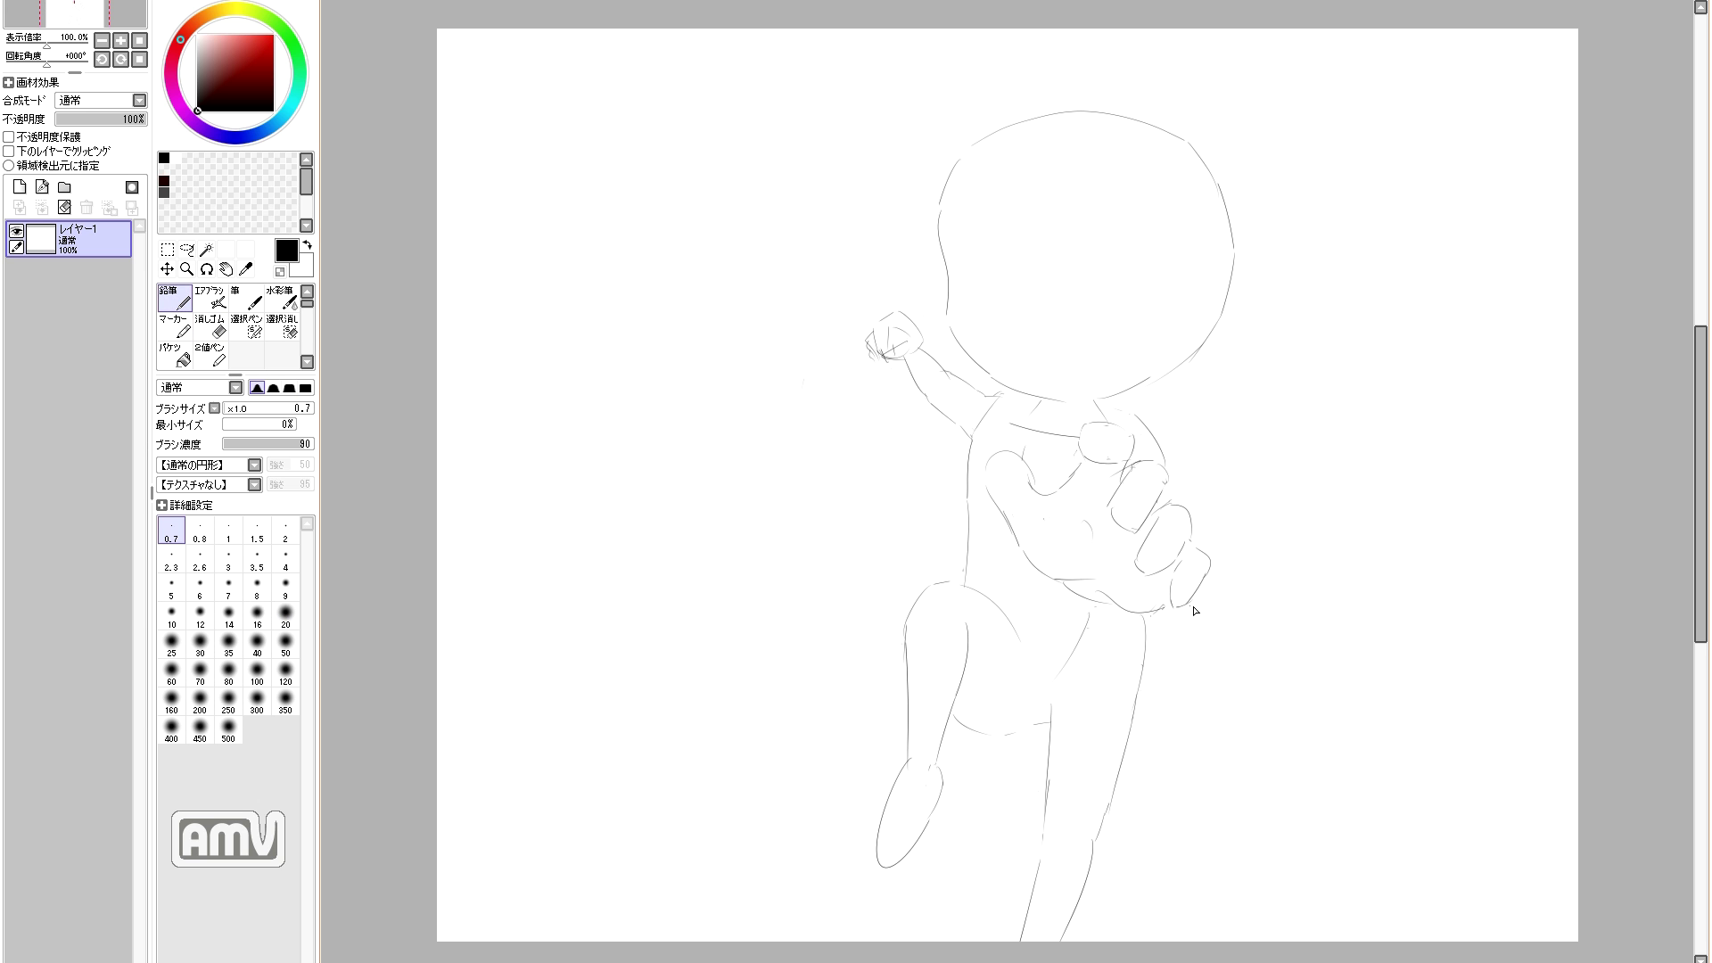
Step: Rework the palm line beside the large hand's thumb and redraw the bent thigh's inner contour
{"action": "key", "text": "e"}
{"action": "left_click_drag", "start_coordinate": [1045, 482], "coordinate": [1030, 510]}
{"action": "key", "text": "n"}
{"action": "key", "text": "e"}
{"action": "key", "text": "n"}
{"action": "key", "text": "e"}
{"action": "key", "text": "n"}
{"action": "left_click_drag", "start_coordinate": [1145, 620], "coordinate": [1138, 687]}
{"action": "mouse_move", "coordinate": [1008, 668]}
{"action": "left_mouse_down"}
{"action": "mouse_move", "coordinate": [1009, 724]}
{"action": "mouse_move", "coordinate": [1037, 719]}
{"action": "mouse_move", "coordinate": [1010, 747]}
{"action": "mouse_move", "coordinate": [1042, 725]}
{"action": "mouse_move", "coordinate": [1022, 716]}
{"action": "left_mouse_up"}
Step: Erase and redraw the straight leg's outer edge as one tapering curve from the hip to the knee
{"action": "key", "text": "e"}
{"action": "key", "text": "n"}
{"action": "left_click_drag", "start_coordinate": [1146, 617], "coordinate": [1090, 865]}
{"action": "key", "text": "e"}
{"action": "key", "text": "n"}
{"action": "key", "text": "e"}
{"action": "key", "text": "n"}
{"action": "left_click_drag", "start_coordinate": [1130, 705], "coordinate": [1042, 942]}
{"action": "key", "text": "e"}
{"action": "key", "text": "n"}
{"action": "mouse_move", "coordinate": [1044, 825]}
{"action": "left_mouse_down"}
{"action": "mouse_move", "coordinate": [1051, 709]}
{"action": "mouse_move", "coordinate": [1020, 942]}
{"action": "left_mouse_up"}
{"action": "key", "text": "e"}
{"action": "left_click_drag", "start_coordinate": [1033, 820], "coordinate": [1010, 943]}
{"action": "key", "text": "ctrl+z"}
{"action": "key", "text": "ctrl+z"}
Step: Erase the straight leg's inner edge and redraw it slimmer from the crotch to the canvas edge
{"action": "key", "text": "e"}
{"action": "left_click_drag", "start_coordinate": [1051, 704], "coordinate": [1022, 943]}
{"action": "key", "text": "n"}
{"action": "left_click_drag", "start_coordinate": [1040, 695], "coordinate": [1002, 944]}
{"action": "key", "text": "ctrl+z"}
{"action": "mouse_move", "coordinate": [1029, 808]}
{"action": "left_mouse_down"}
{"action": "mouse_move", "coordinate": [1014, 950]}
{"action": "mouse_move", "coordinate": [1009, 935]}
{"action": "left_mouse_up"}
{"action": "key", "text": "e"}
{"action": "key", "text": "n"}
{"action": "key", "text": "ctrl+z"}
{"action": "left_click_drag", "start_coordinate": [1028, 816], "coordinate": [1015, 943]}
Step: Redraw the outer edge of the straight leg's calf and clean up the line beside the thigh
{"action": "left_click_drag", "start_coordinate": [1083, 837], "coordinate": [1041, 943]}
{"action": "left_click_drag", "start_coordinate": [1086, 829], "coordinate": [1057, 945]}
{"action": "key", "text": "e"}
{"action": "mouse_move", "coordinate": [1127, 714]}
{"action": "left_mouse_down"}
{"action": "mouse_move", "coordinate": [1130, 692]}
{"action": "mouse_move", "coordinate": [1103, 783]}
{"action": "left_mouse_up"}
{"action": "key", "text": "n"}
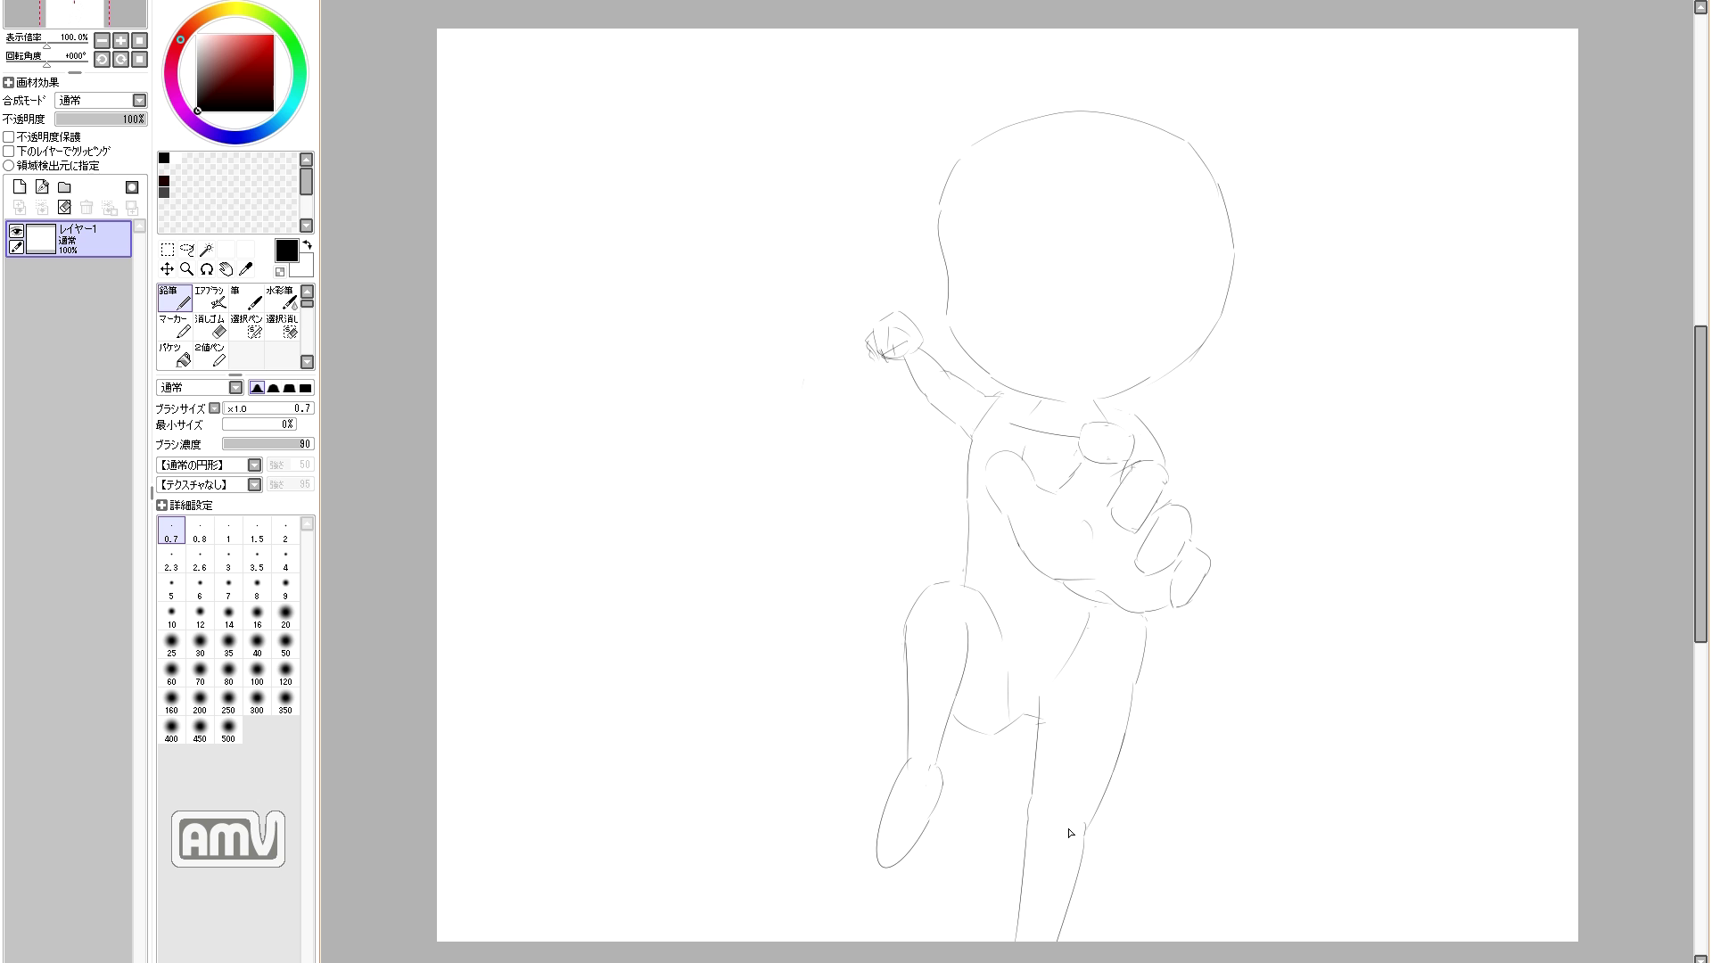
Step: Erase and redraw the outer fingers of the large hand, rounding the tip of the lowest finger
{"action": "mouse_move", "coordinate": [1159, 462]}
{"action": "left_mouse_down"}
{"action": "mouse_move", "coordinate": [1190, 544]}
{"action": "mouse_move", "coordinate": [1176, 564]}
{"action": "mouse_move", "coordinate": [1193, 544]}
{"action": "left_mouse_up"}
{"action": "key", "text": "e"}
{"action": "key", "text": "n"}
{"action": "key", "text": "e"}
{"action": "key", "text": "n"}
{"action": "key", "text": "ctrl+z"}
{"action": "left_click_drag", "start_coordinate": [1179, 610], "coordinate": [1204, 580]}
Step: Draw the palm's inner contour lines between the thumb and the fingers of the large hand
{"action": "key", "text": "e"}
{"action": "key", "text": "n"}
{"action": "left_click_drag", "start_coordinate": [1119, 536], "coordinate": [1146, 582]}
{"action": "key", "text": "ctrl+z"}
{"action": "mouse_move", "coordinate": [1071, 513]}
{"action": "left_mouse_down"}
{"action": "mouse_move", "coordinate": [1077, 575]}
{"action": "mouse_move", "coordinate": [1133, 601]}
{"action": "mouse_move", "coordinate": [1149, 586]}
{"action": "mouse_move", "coordinate": [1132, 592]}
{"action": "left_mouse_up"}
Step: Erase and redraw the shoulder contour behind the large hand as a rounder curve
{"action": "key", "text": "e"}
{"action": "key", "text": "n"}
{"action": "key", "text": "e"}
{"action": "key", "text": "n"}
{"action": "key", "text": "e"}
{"action": "key", "text": "n"}
{"action": "key", "text": "e"}
{"action": "key", "text": "n"}
{"action": "key", "text": "e"}
{"action": "key", "text": "n"}
Step: Redraw the head's outline on both sides, narrowing the right side
{"action": "left_click_drag", "start_coordinate": [959, 161], "coordinate": [940, 233]}
{"action": "key", "text": "e"}
{"action": "key", "text": "n"}
{"action": "mouse_move", "coordinate": [1149, 124]}
{"action": "left_mouse_down"}
{"action": "mouse_move", "coordinate": [1229, 234]}
{"action": "mouse_move", "coordinate": [1208, 333]}
{"action": "mouse_move", "coordinate": [1155, 376]}
{"action": "left_mouse_up"}
{"action": "key", "text": "n"}
{"action": "key", "text": "e"}
{"action": "key", "text": "n"}
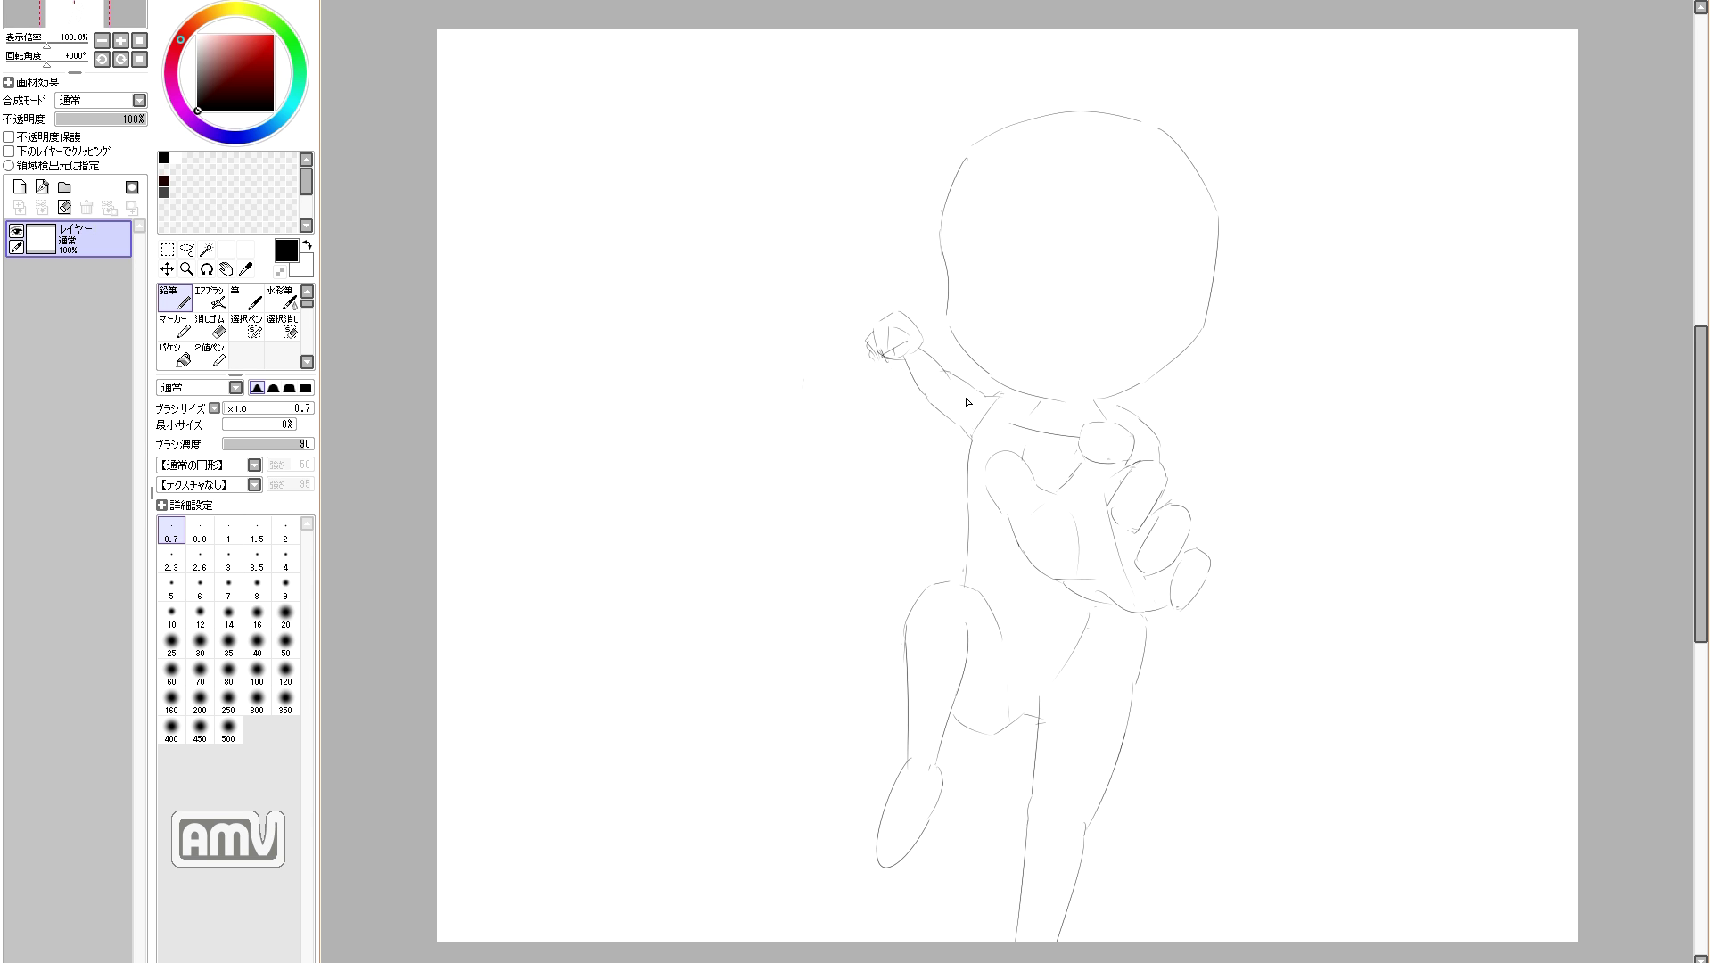
Step: Erase and redraw the hip's curved lower edge between the bent leg and the straight leg
{"action": "key", "text": "e"}
{"action": "key", "text": "n"}
{"action": "key", "text": "e"}
{"action": "key", "text": "n"}
{"action": "key", "text": "e"}
{"action": "mouse_move", "coordinate": [997, 738]}
{"action": "left_mouse_down"}
{"action": "mouse_move", "coordinate": [967, 726]}
{"action": "mouse_move", "coordinate": [1008, 727]}
{"action": "left_mouse_up"}
{"action": "key", "text": "n"}
{"action": "mouse_move", "coordinate": [959, 718]}
{"action": "left_mouse_down"}
{"action": "mouse_move", "coordinate": [1018, 719]}
{"action": "mouse_move", "coordinate": [999, 723]}
{"action": "left_mouse_up"}
{"action": "key", "text": "ctrl+z"}
Step: Sketch a narrow rounded shape below the raised fist and hair strands along the left side of the head
{"action": "mouse_move", "coordinate": [870, 373]}
{"action": "left_mouse_down"}
{"action": "mouse_move", "coordinate": [879, 403]}
{"action": "mouse_move", "coordinate": [878, 361]}
{"action": "mouse_move", "coordinate": [912, 341]}
{"action": "mouse_move", "coordinate": [881, 417]}
{"action": "left_mouse_up"}
{"action": "mouse_move", "coordinate": [976, 113]}
{"action": "left_mouse_down"}
{"action": "mouse_move", "coordinate": [902, 189]}
{"action": "mouse_move", "coordinate": [908, 140]}
{"action": "mouse_move", "coordinate": [880, 234]}
{"action": "mouse_move", "coordinate": [907, 309]}
{"action": "left_mouse_up"}
{"action": "key", "text": "ctrl+z"}
{"action": "key", "text": "e"}
{"action": "key", "text": "n"}
{"action": "left_click_drag", "start_coordinate": [916, 279], "coordinate": [931, 357]}
{"action": "key", "text": "ctrl+z"}
Step: Sketch the hair's outer contour over the top of the head and a pointed strand flaring out at its right
{"action": "mouse_move", "coordinate": [993, 103]}
{"action": "left_mouse_down"}
{"action": "mouse_move", "coordinate": [1150, 86]}
{"action": "mouse_move", "coordinate": [1235, 168]}
{"action": "mouse_move", "coordinate": [1332, 362]}
{"action": "left_mouse_up"}
{"action": "key", "text": "ctrl+z"}
{"action": "key", "text": "ctrl+z"}
{"action": "left_click_drag", "start_coordinate": [1269, 248], "coordinate": [1298, 334]}
{"action": "mouse_move", "coordinate": [1265, 297]}
{"action": "left_mouse_down"}
{"action": "mouse_move", "coordinate": [1290, 327]}
{"action": "mouse_move", "coordinate": [1196, 417]}
{"action": "left_mouse_up"}
{"action": "left_click_drag", "start_coordinate": [1226, 351], "coordinate": [1197, 414]}
{"action": "key", "text": "ctrl+z"}
{"action": "key", "text": "ctrl+z"}
{"action": "key", "text": "ctrl+z"}
Step: Sketch the hair strands hanging at the head's lower right and the short pointed tips behind the neck
{"action": "mouse_move", "coordinate": [1259, 282]}
{"action": "left_mouse_down"}
{"action": "mouse_move", "coordinate": [1208, 423]}
{"action": "mouse_move", "coordinate": [1224, 402]}
{"action": "left_mouse_up"}
{"action": "key", "text": "ctrl+z"}
{"action": "left_click_drag", "start_coordinate": [1226, 332], "coordinate": [1225, 387]}
{"action": "key", "text": "ctrl+z"}
{"action": "mouse_move", "coordinate": [1227, 328]}
{"action": "left_mouse_down"}
{"action": "mouse_move", "coordinate": [1193, 426]}
{"action": "mouse_move", "coordinate": [1224, 428]}
{"action": "left_mouse_up"}
{"action": "key", "text": "ctrl+z"}
{"action": "left_click_drag", "start_coordinate": [1189, 364], "coordinate": [1220, 426]}
{"action": "left_click_drag", "start_coordinate": [1166, 391], "coordinate": [1219, 418]}
{"action": "left_click_drag", "start_coordinate": [1162, 381], "coordinate": [1164, 425]}
{"action": "left_click_drag", "start_coordinate": [1135, 407], "coordinate": [1161, 423]}
Step: Draw a curved eye guideline across the face and sketch two upright oval eyes on it
{"action": "left_click_drag", "start_coordinate": [965, 267], "coordinate": [1145, 294]}
{"action": "mouse_move", "coordinate": [1050, 261]}
{"action": "left_mouse_down"}
{"action": "mouse_move", "coordinate": [1051, 319]}
{"action": "mouse_move", "coordinate": [1025, 318]}
{"action": "mouse_move", "coordinate": [1088, 335]}
{"action": "left_mouse_up"}
{"action": "key", "text": "ctrl+z"}
{"action": "left_click_drag", "start_coordinate": [967, 258], "coordinate": [967, 296]}
{"action": "left_click_drag", "start_coordinate": [969, 256], "coordinate": [982, 312]}
{"action": "left_click_drag", "start_coordinate": [952, 256], "coordinate": [992, 247]}
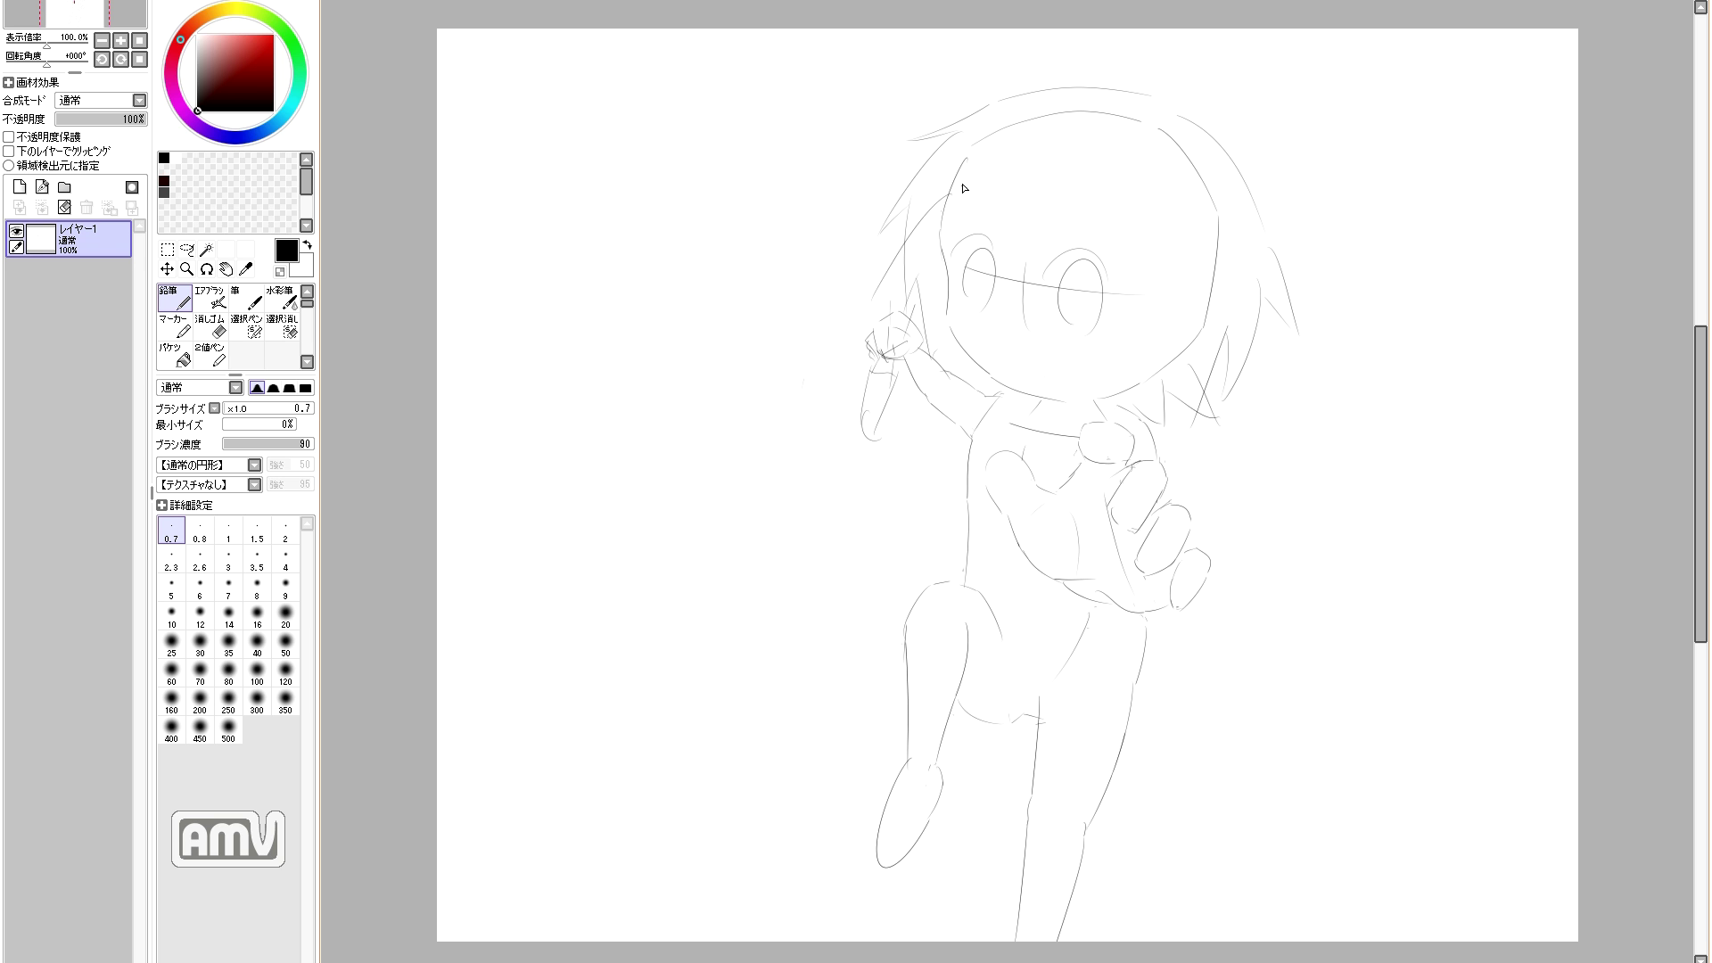
Step: Sketch a long bang strand running down the left side of the forehead past the face outline
{"action": "mouse_move", "coordinate": [1052, 125]}
{"action": "left_mouse_down"}
{"action": "mouse_move", "coordinate": [961, 136]}
{"action": "mouse_move", "coordinate": [1075, 128]}
{"action": "mouse_move", "coordinate": [1078, 106]}
{"action": "left_mouse_up"}
{"action": "key", "text": "ctrl+z"}
{"action": "key", "text": "ctrl+z"}
{"action": "key", "text": "ctrl+z"}
{"action": "left_click_drag", "start_coordinate": [958, 180], "coordinate": [912, 284]}
{"action": "mouse_move", "coordinate": [999, 170]}
{"action": "left_mouse_down"}
{"action": "mouse_move", "coordinate": [1044, 186]}
{"action": "mouse_move", "coordinate": [972, 239]}
{"action": "left_mouse_up"}
{"action": "key", "text": "ctrl+z"}
{"action": "left_click_drag", "start_coordinate": [1036, 171], "coordinate": [1071, 274]}
{"action": "key", "text": "ctrl+z"}
{"action": "mouse_move", "coordinate": [1073, 277]}
{"action": "left_mouse_down"}
{"action": "mouse_move", "coordinate": [1022, 273]}
{"action": "mouse_move", "coordinate": [1116, 277]}
{"action": "mouse_move", "coordinate": [1129, 196]}
{"action": "mouse_move", "coordinate": [1056, 252]}
{"action": "mouse_move", "coordinate": [1076, 202]}
{"action": "left_mouse_up"}
{"action": "key", "text": "ctrl+z"}
{"action": "key", "text": "ctrl+z"}
{"action": "key", "text": "ctrl+z"}
{"action": "key", "text": "ctrl+z"}
{"action": "mouse_move", "coordinate": [1077, 187]}
{"action": "left_mouse_down"}
{"action": "mouse_move", "coordinate": [1072, 258]}
{"action": "mouse_move", "coordinate": [1095, 181]}
{"action": "mouse_move", "coordinate": [1011, 246]}
{"action": "mouse_move", "coordinate": [1076, 253]}
{"action": "left_mouse_up"}
{"action": "key", "text": "ctrl+z"}
{"action": "key", "text": "ctrl+z"}
{"action": "key", "text": "ctrl+z"}
{"action": "key", "text": "ctrl+z"}
{"action": "key", "text": "ctrl+z"}
{"action": "mouse_move", "coordinate": [1078, 260]}
{"action": "left_mouse_down"}
{"action": "mouse_move", "coordinate": [1112, 175]}
{"action": "mouse_move", "coordinate": [1078, 223]}
{"action": "mouse_move", "coordinate": [1085, 250]}
{"action": "left_mouse_up"}
{"action": "key", "text": "ctrl+z"}
{"action": "key", "text": "ctrl+z"}
Step: Sketch pointed bangs at the centre of the forehead and the lower edges of the strands on both sides
{"action": "left_click_drag", "start_coordinate": [1085, 250], "coordinate": [1102, 184]}
{"action": "mouse_move", "coordinate": [1104, 184]}
{"action": "left_mouse_down"}
{"action": "mouse_move", "coordinate": [1111, 296]}
{"action": "mouse_move", "coordinate": [1103, 257]}
{"action": "left_mouse_up"}
{"action": "key", "text": "ctrl+z"}
{"action": "key", "text": "ctrl+z"}
{"action": "left_click_drag", "start_coordinate": [1102, 256], "coordinate": [1129, 263]}
{"action": "left_click_drag", "start_coordinate": [940, 232], "coordinate": [978, 235]}
{"action": "left_click_drag", "start_coordinate": [943, 232], "coordinate": [993, 182]}
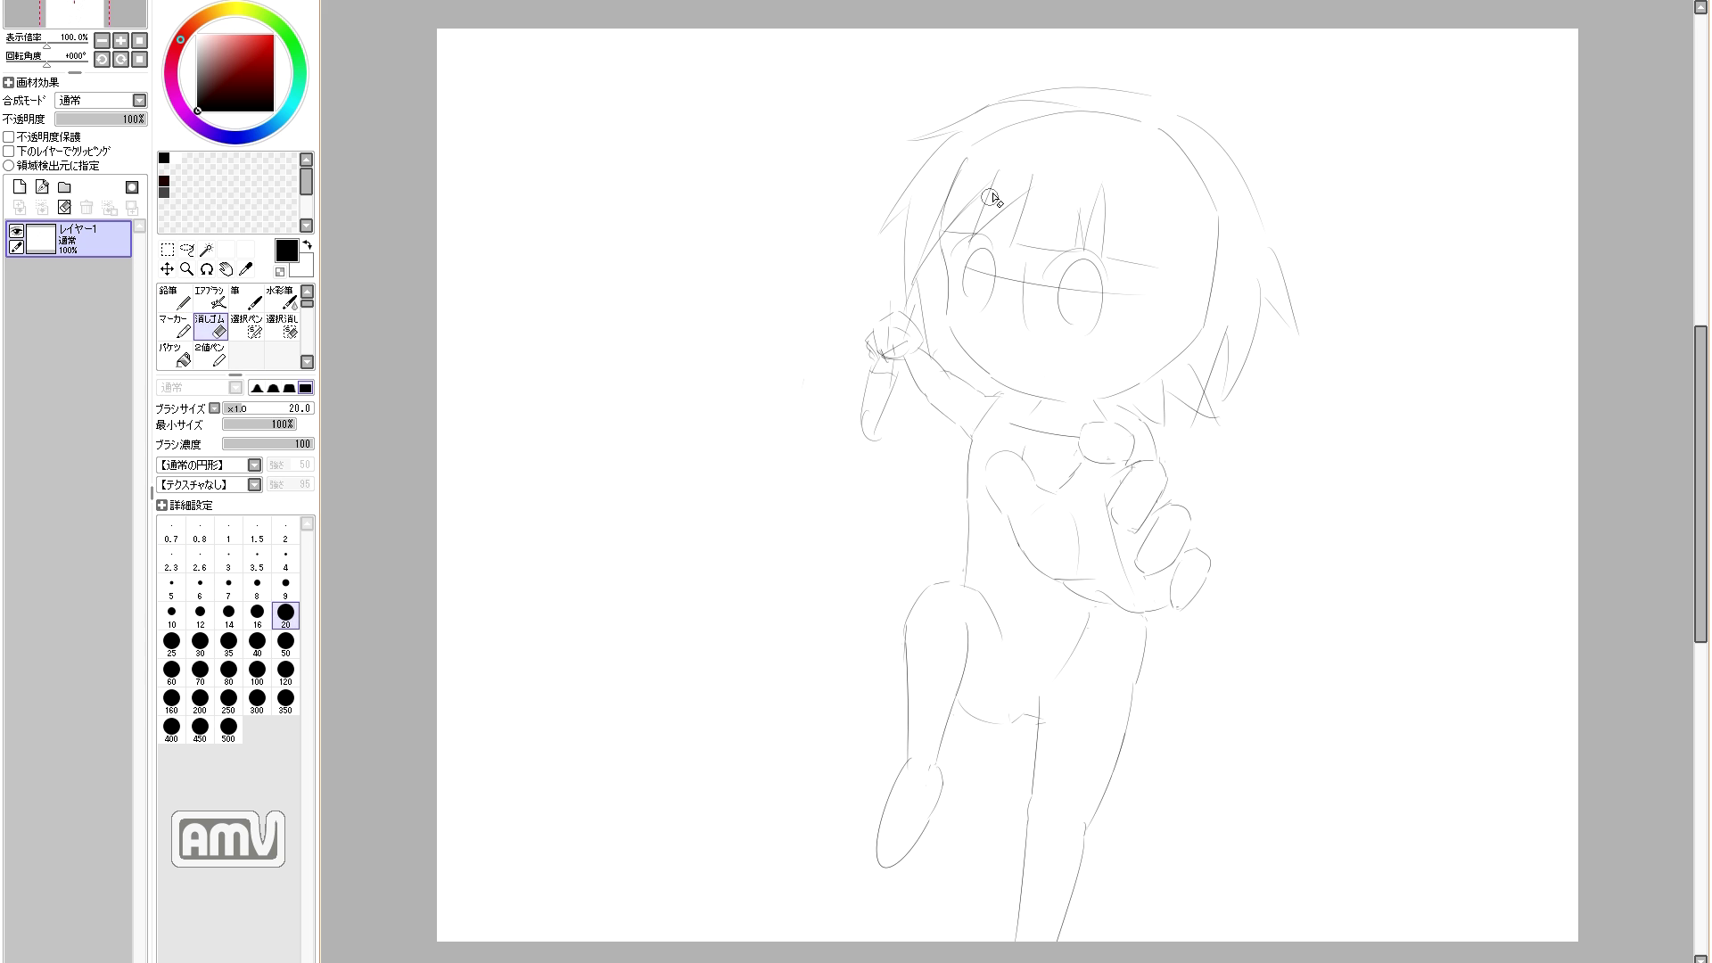
Step: Sketch a rounded ear at the right side of the face and a slanted bang strand above it
{"action": "left_click_drag", "start_coordinate": [1122, 263], "coordinate": [1130, 258]}
{"action": "key", "text": "ctrl+z"}
{"action": "mouse_move", "coordinate": [1127, 258]}
{"action": "left_mouse_down"}
{"action": "mouse_move", "coordinate": [1135, 184]}
{"action": "mouse_move", "coordinate": [1157, 192]}
{"action": "left_mouse_up"}
{"action": "key", "text": "ctrl+z"}
{"action": "left_click_drag", "start_coordinate": [1159, 301], "coordinate": [1172, 346]}
{"action": "left_click_drag", "start_coordinate": [1161, 220], "coordinate": [1191, 244]}
Step: Sketch a long pointed side lock hanging in front of the ear down to the neck
{"action": "left_click_drag", "start_coordinate": [1141, 280], "coordinate": [1158, 419]}
{"action": "left_click_drag", "start_coordinate": [1156, 418], "coordinate": [1203, 391]}
{"action": "left_click_drag", "start_coordinate": [1204, 391], "coordinate": [1145, 294]}
{"action": "mouse_move", "coordinate": [1141, 224]}
{"action": "left_mouse_down"}
{"action": "mouse_move", "coordinate": [1145, 317]}
{"action": "mouse_move", "coordinate": [1187, 300]}
{"action": "mouse_move", "coordinate": [1153, 350]}
{"action": "left_mouse_up"}
{"action": "key", "text": "ctrl+z"}
{"action": "left_click_drag", "start_coordinate": [1152, 257], "coordinate": [1140, 378]}
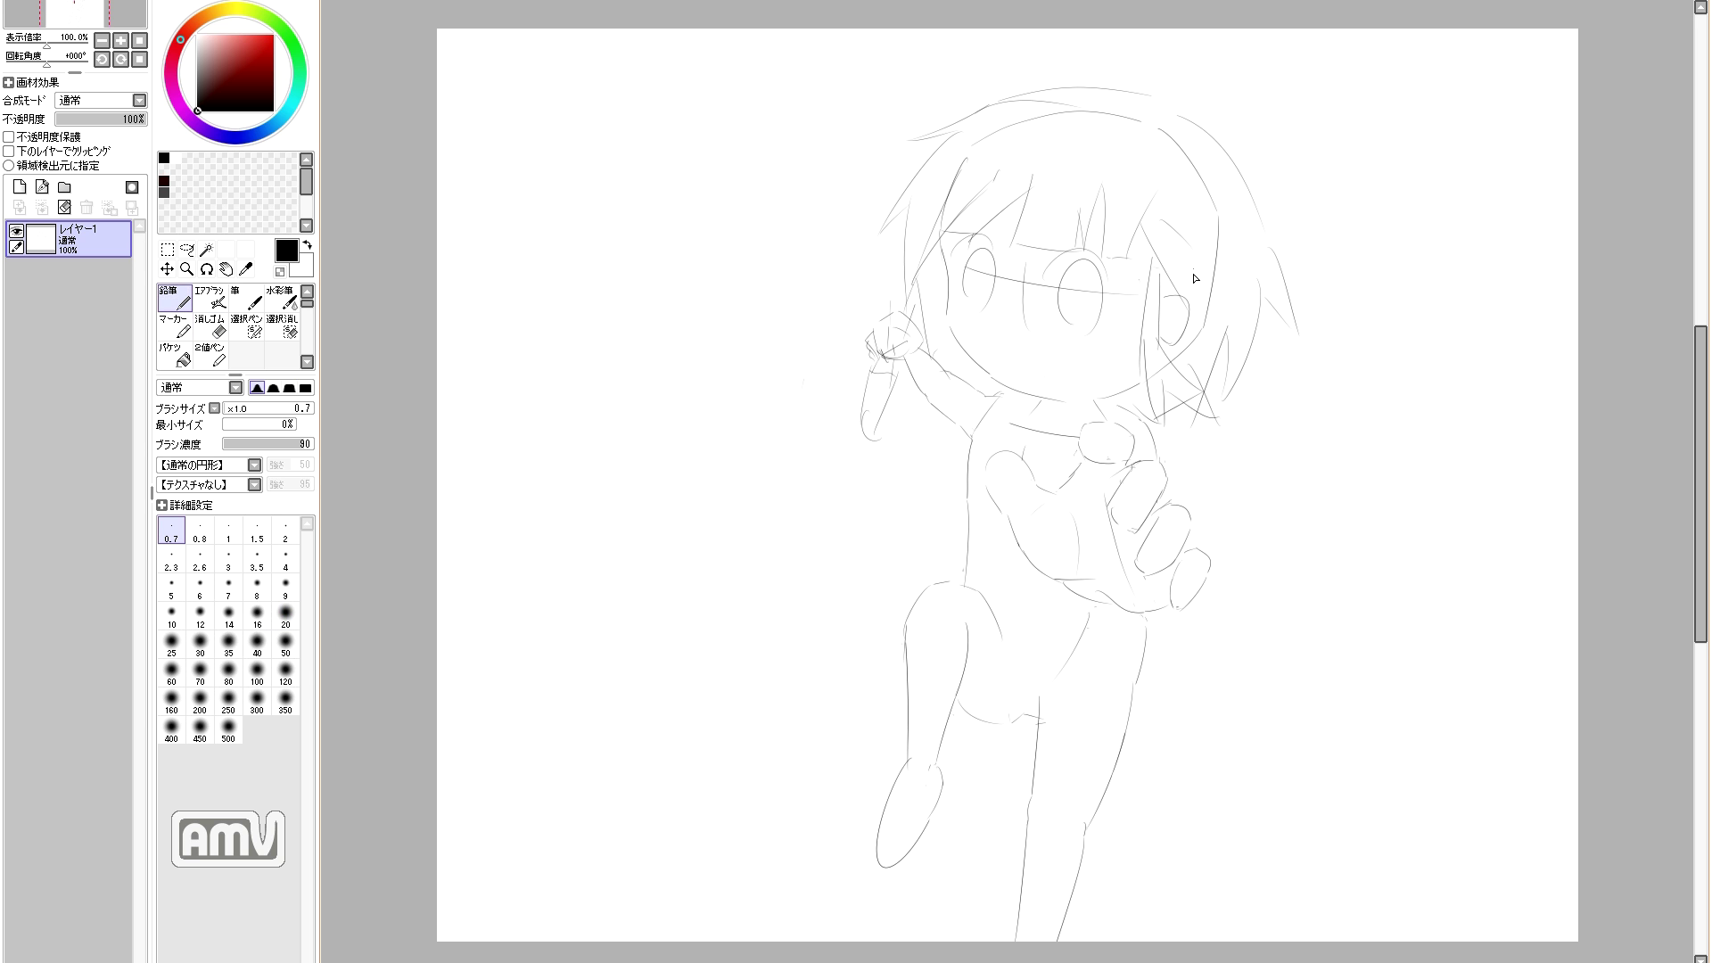
Step: Sketch a short hair strand hanging beside the face near the raised fist
{"action": "left_click_drag", "start_coordinate": [921, 284], "coordinate": [932, 355]}
{"action": "left_click_drag", "start_coordinate": [1192, 183], "coordinate": [1353, 285]}
{"action": "key", "text": "ctrl+z"}
Step: Erase the bent leg's oval foot and redraw its outline as a longer tapered shape
{"action": "key", "text": "e"}
{"action": "left_click_drag", "start_coordinate": [886, 821], "coordinate": [886, 854]}
{"action": "key", "text": "n"}
{"action": "left_click_drag", "start_coordinate": [940, 765], "coordinate": [894, 854]}
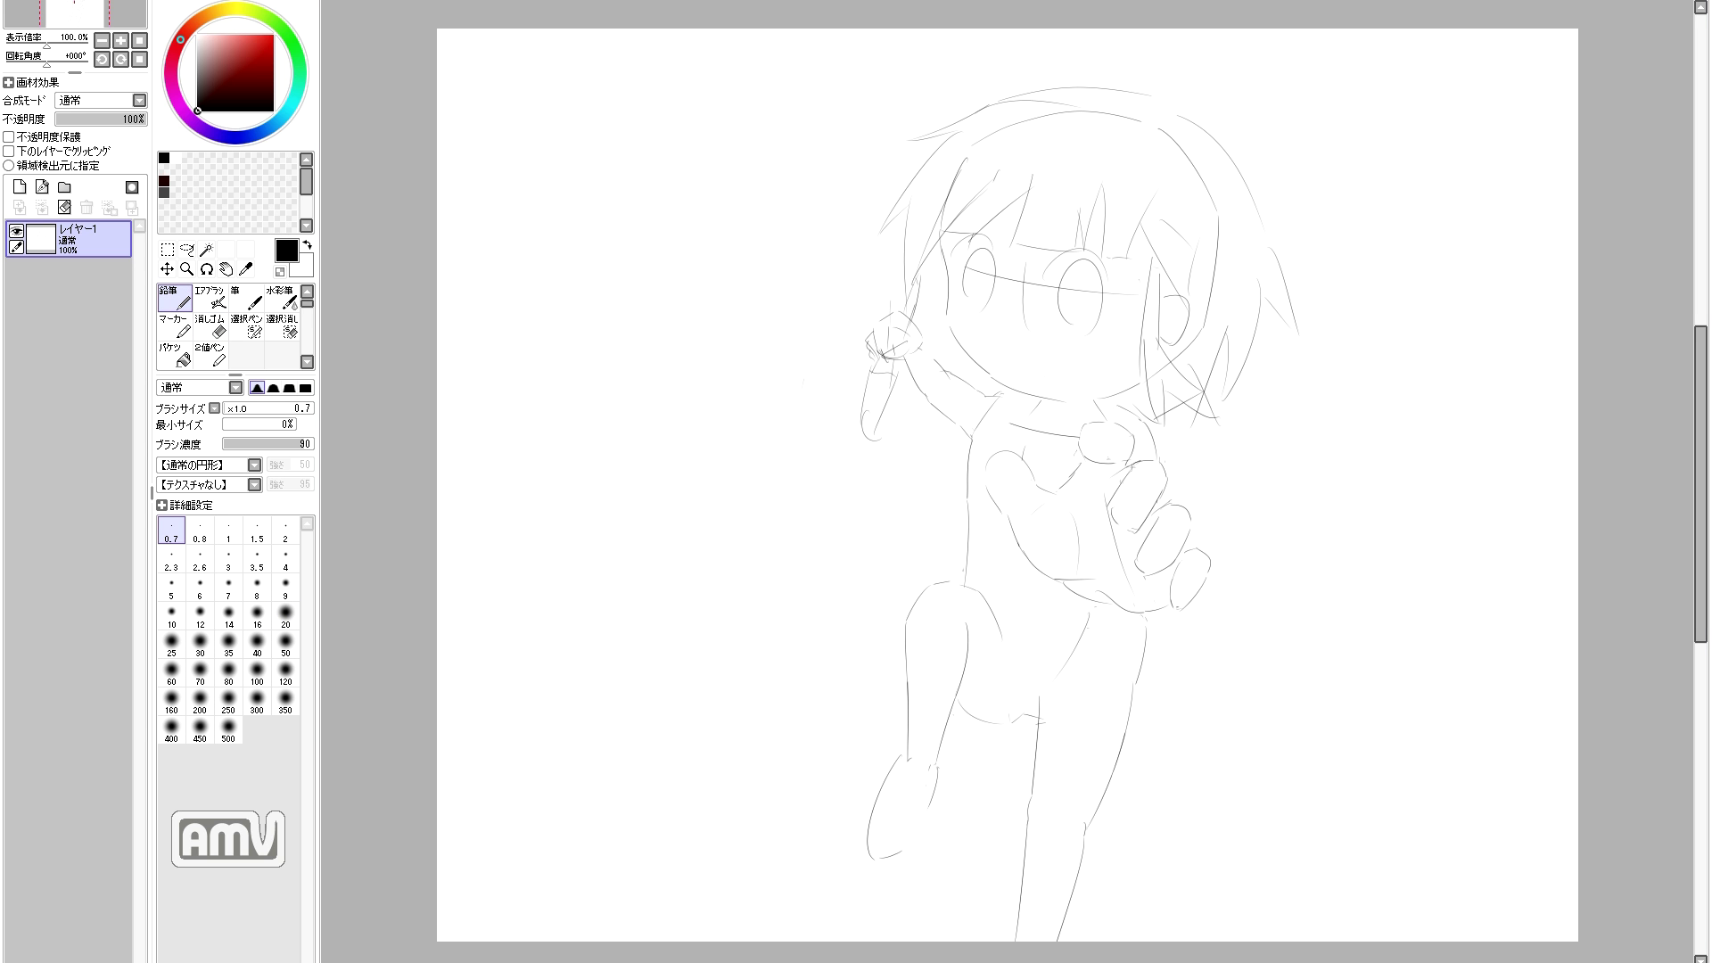
Step: Erase the skull circle inside the hair and redraw the hair's top contour as a smooth arc
{"action": "key", "text": "e"}
{"action": "key", "text": "n"}
{"action": "key", "text": "e"}
{"action": "key", "text": "n"}
{"action": "mouse_move", "coordinate": [1052, 103]}
{"action": "left_mouse_down"}
{"action": "mouse_move", "coordinate": [985, 106]}
{"action": "mouse_move", "coordinate": [1091, 117]}
{"action": "mouse_move", "coordinate": [1055, 81]}
{"action": "mouse_move", "coordinate": [1206, 131]}
{"action": "left_mouse_up"}
{"action": "key", "text": "e"}
{"action": "key", "text": "n"}
{"action": "key", "text": "e"}
{"action": "left_click_drag", "start_coordinate": [1091, 117], "coordinate": [1092, 106]}
{"action": "key", "text": "n"}
{"action": "mouse_move", "coordinate": [903, 381]}
{"action": "left_mouse_down"}
{"action": "mouse_move", "coordinate": [857, 512]}
{"action": "mouse_move", "coordinate": [929, 487]}
{"action": "mouse_move", "coordinate": [943, 556]}
{"action": "left_mouse_up"}
{"action": "key", "text": "ctrl+z"}
{"action": "key", "text": "ctrl+z"}
{"action": "left_click_drag", "start_coordinate": [926, 428], "coordinate": [926, 514]}
{"action": "left_click_drag", "start_coordinate": [929, 523], "coordinate": [954, 412]}
{"action": "key", "text": "ctrl+z"}
{"action": "key", "text": "ctrl+z"}
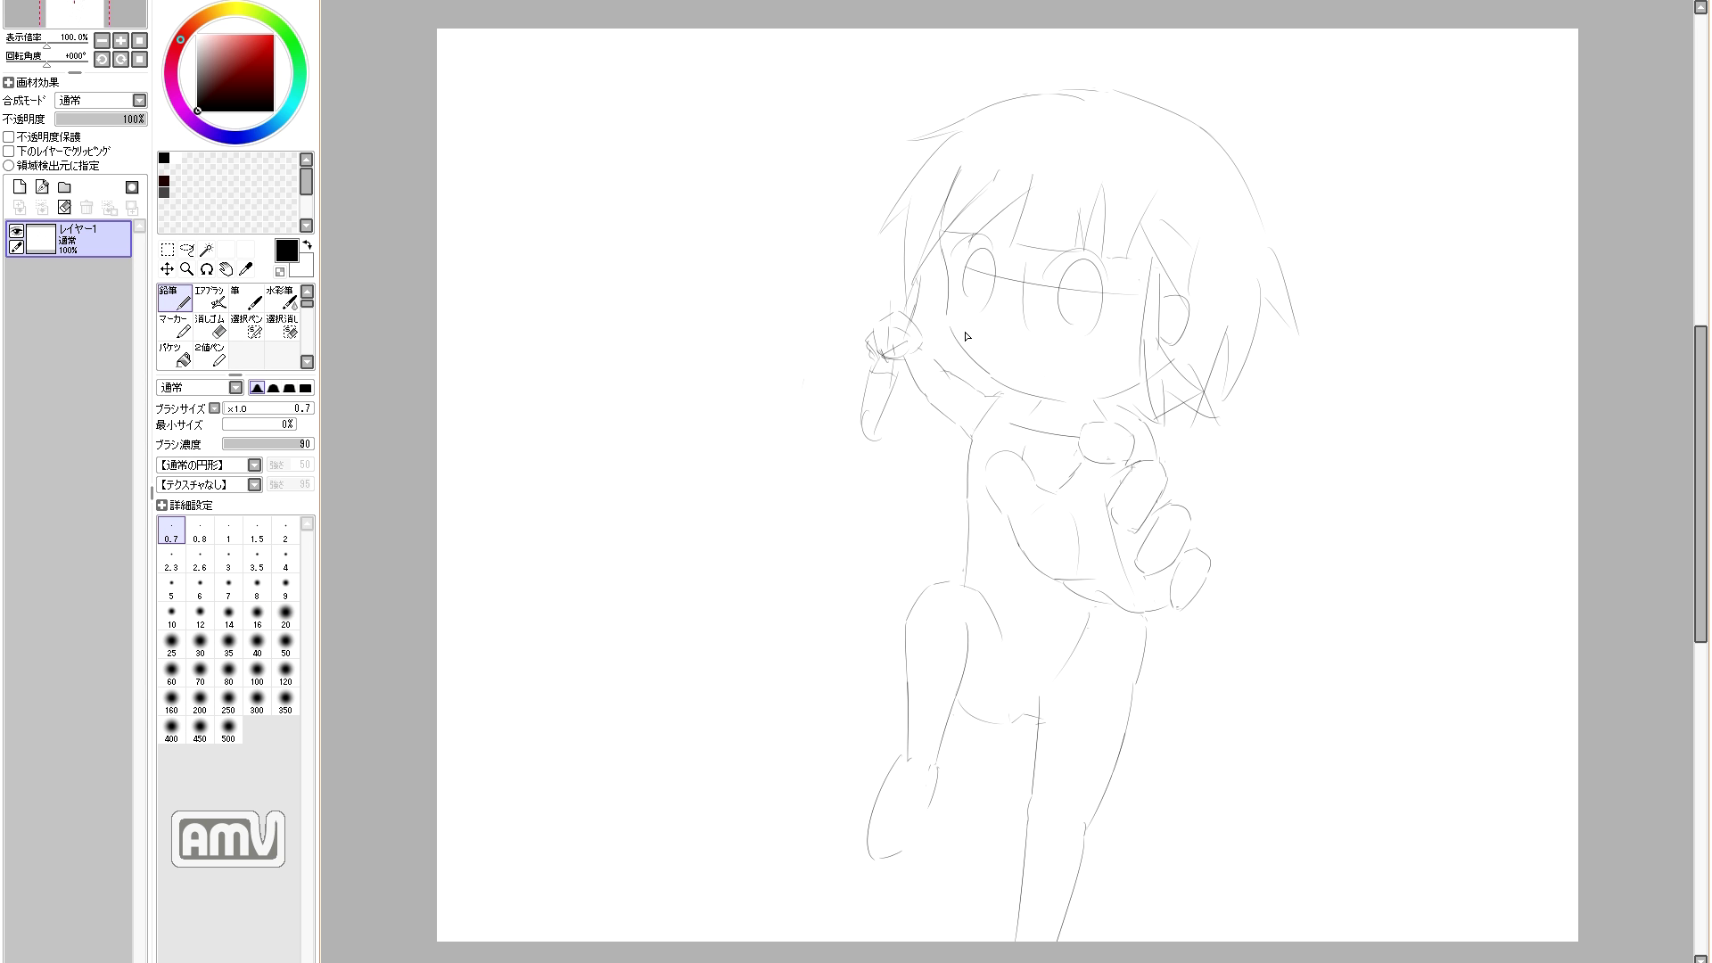
Step: Erase both eyes and their guideline, and redraw the eyes as narrower ovals set farther to the left
{"action": "key", "text": "e"}
{"action": "key", "text": "n"}
{"action": "mouse_move", "coordinate": [967, 268]}
{"action": "left_mouse_down"}
{"action": "mouse_move", "coordinate": [985, 301]}
{"action": "mouse_move", "coordinate": [968, 296]}
{"action": "left_mouse_up"}
{"action": "mouse_move", "coordinate": [969, 251]}
{"action": "left_mouse_down"}
{"action": "mouse_move", "coordinate": [958, 290]}
{"action": "mouse_move", "coordinate": [974, 301]}
{"action": "left_mouse_up"}
{"action": "key", "text": "ctrl+z"}
{"action": "key", "text": "ctrl+z"}
{"action": "key", "text": "e"}
{"action": "left_click_drag", "start_coordinate": [1081, 261], "coordinate": [1080, 323]}
{"action": "key", "text": "n"}
{"action": "mouse_move", "coordinate": [1057, 262]}
{"action": "left_mouse_down"}
{"action": "mouse_move", "coordinate": [1055, 330]}
{"action": "mouse_move", "coordinate": [1092, 335]}
{"action": "mouse_move", "coordinate": [1048, 273]}
{"action": "mouse_move", "coordinate": [1098, 277]}
{"action": "mouse_move", "coordinate": [1058, 257]}
{"action": "mouse_move", "coordinate": [1076, 259]}
{"action": "mouse_move", "coordinate": [1004, 291]}
{"action": "left_mouse_up"}
{"action": "key", "text": "ctrl+z"}
{"action": "key", "text": "e"}
{"action": "key", "text": "n"}
{"action": "key", "text": "e"}
{"action": "key", "text": "n"}
{"action": "key", "text": "e"}
{"action": "key", "text": "n"}
{"action": "key", "text": "e"}
{"action": "key", "text": "n"}
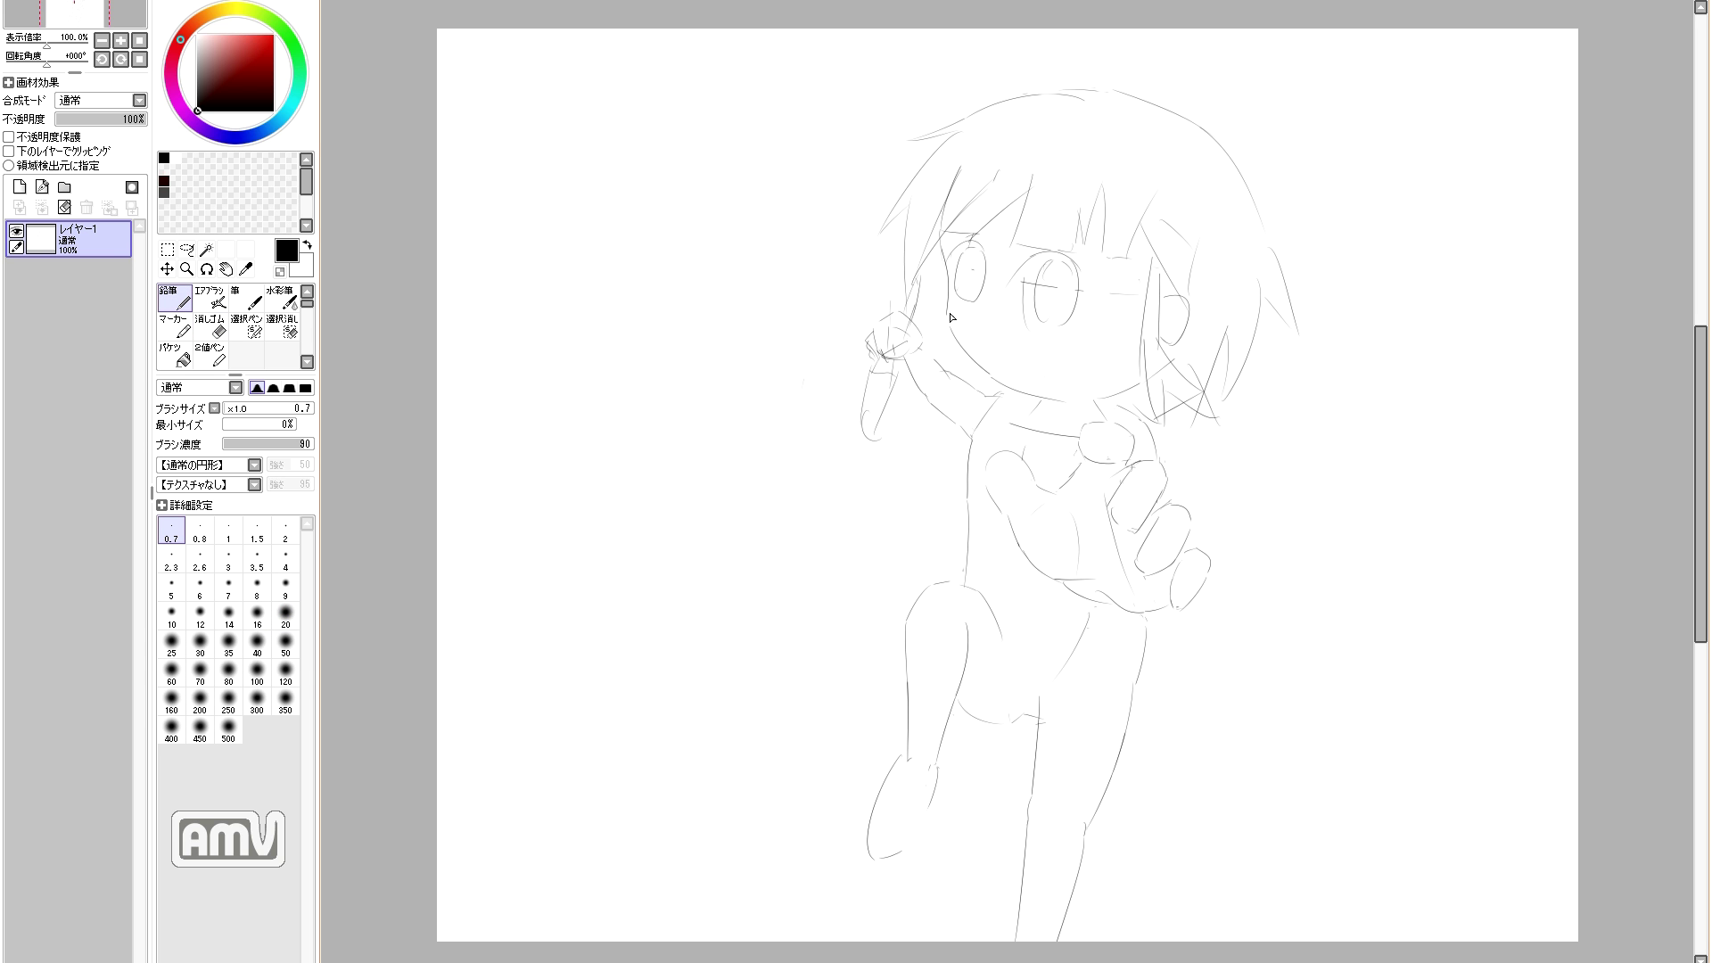
Step: Sketch a small curved mouth low on the face and hatch the pupils of both eyes
{"action": "key", "text": "ctrl+z"}
{"action": "left_click_drag", "start_coordinate": [984, 361], "coordinate": [1022, 381]}
{"action": "key", "text": "e"}
{"action": "key", "text": "n"}
{"action": "key", "text": "e"}
{"action": "key", "text": "n"}
{"action": "key", "text": "e"}
{"action": "key", "text": "n"}
{"action": "key", "text": "e"}
{"action": "key", "text": "n"}
{"action": "mouse_move", "coordinate": [965, 264]}
{"action": "left_mouse_down"}
{"action": "mouse_move", "coordinate": [960, 304]}
{"action": "mouse_move", "coordinate": [1061, 311]}
{"action": "left_mouse_up"}
{"action": "left_click_drag", "start_coordinate": [970, 254], "coordinate": [974, 281]}
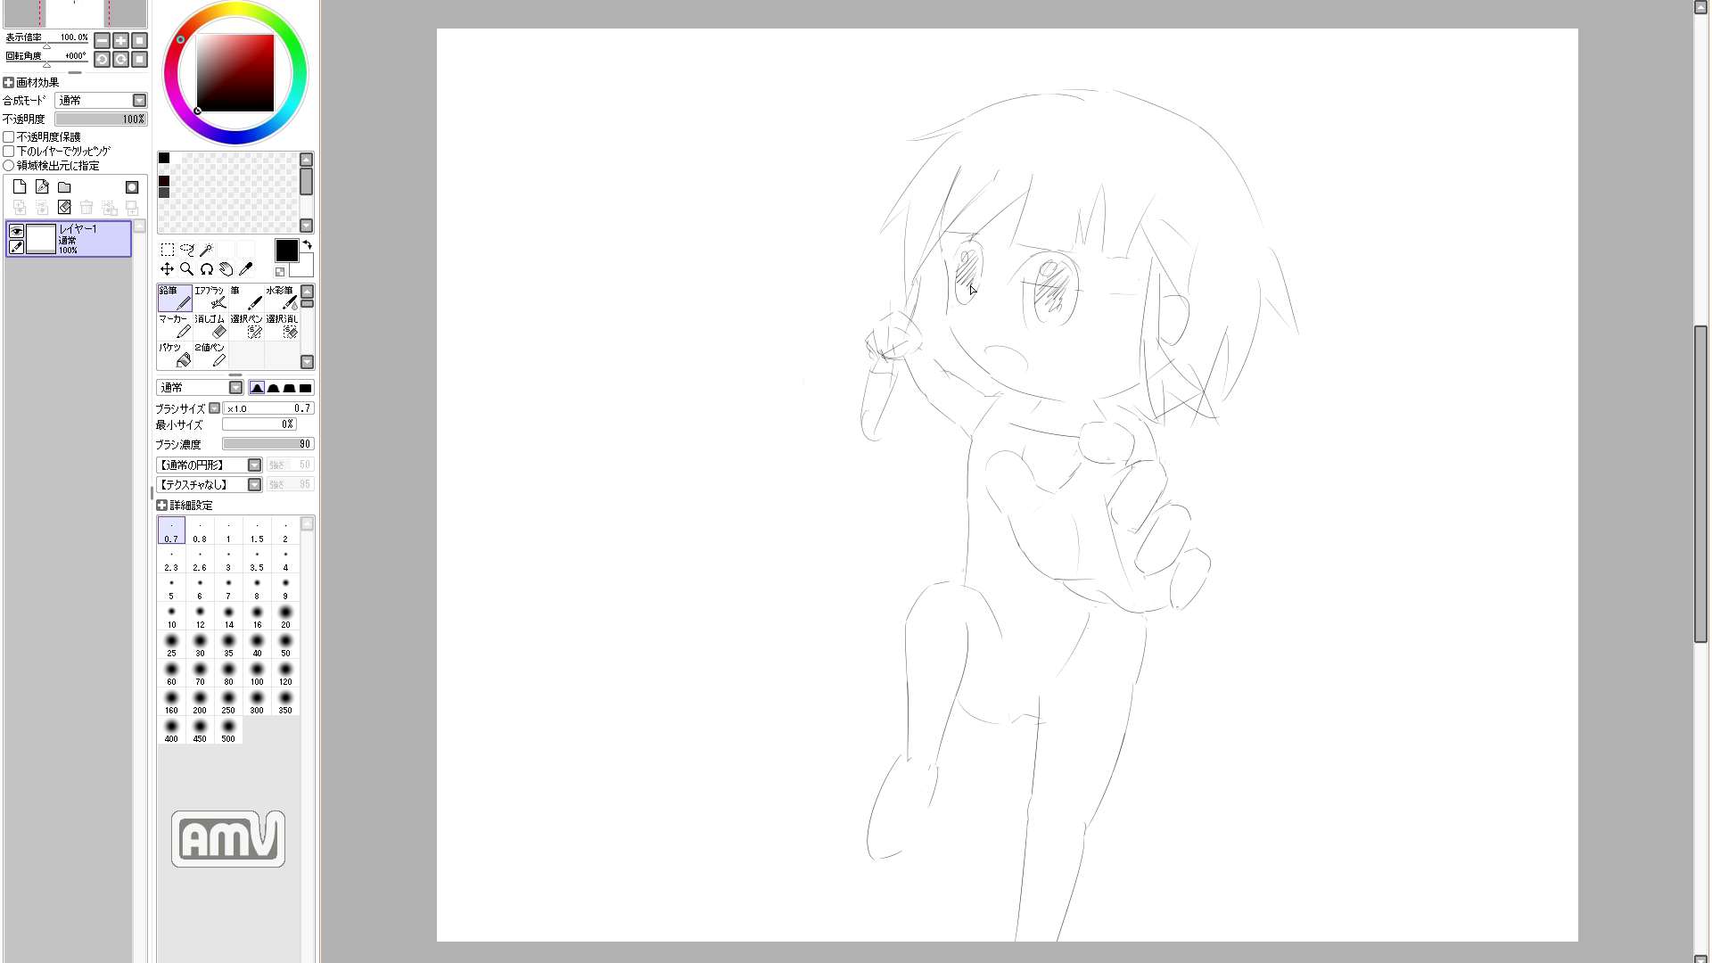
Step: Undo the mouth, the pupil hatching and the redrawn eyes back to the earlier eyes with their guideline
{"action": "key", "text": "ctrl+z"}
{"action": "key", "text": "ctrl+z"}
{"action": "key", "text": "ctrl+z"}
{"action": "key", "text": "ctrl+z"}
{"action": "key", "text": "ctrl+z"}
{"action": "key", "text": "ctrl+z"}
{"action": "key", "text": "ctrl+z"}
{"action": "key", "text": "ctrl+z"}
{"action": "key", "text": "ctrl+z"}
{"action": "key", "text": "ctrl+z"}
{"action": "key", "text": "ctrl+z"}
{"action": "key", "text": "ctrl+z"}
{"action": "key", "text": "ctrl+z"}
{"action": "key", "text": "ctrl+z"}
{"action": "key", "text": "ctrl+z"}
{"action": "key", "text": "ctrl+z"}
{"action": "key", "text": "ctrl+z"}
{"action": "key", "text": "ctrl+z"}
{"action": "key", "text": "ctrl+z"}
Step: Sketch an open oval mouth below the eyes and extend the hair's right contour down into a pointed tip
{"action": "left_click_drag", "start_coordinate": [1012, 360], "coordinate": [1054, 370]}
{"action": "key", "text": "ctrl+y"}
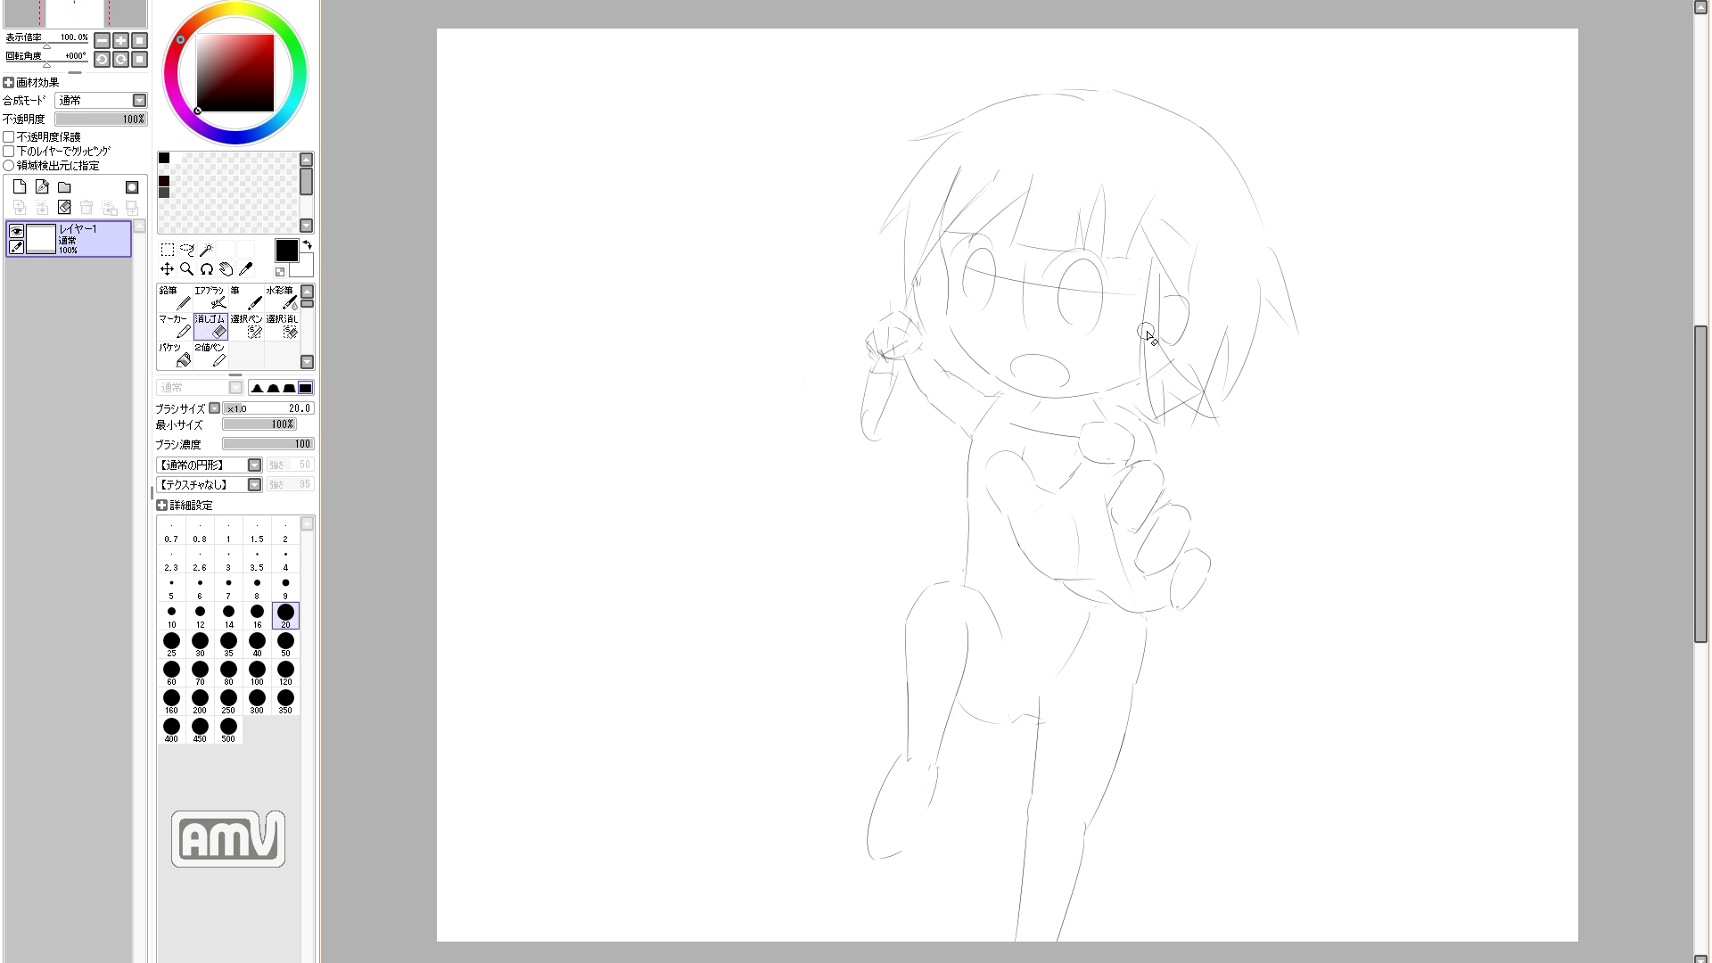
{"action": "mouse_move", "coordinate": [1265, 228]}
{"action": "left_mouse_down"}
{"action": "mouse_move", "coordinate": [1299, 333]}
{"action": "mouse_move", "coordinate": [1260, 220]}
{"action": "mouse_move", "coordinate": [1272, 356]}
{"action": "left_mouse_up"}
{"action": "left_click_drag", "start_coordinate": [1259, 280], "coordinate": [1254, 341]}
{"action": "key", "text": "ctrl+z"}
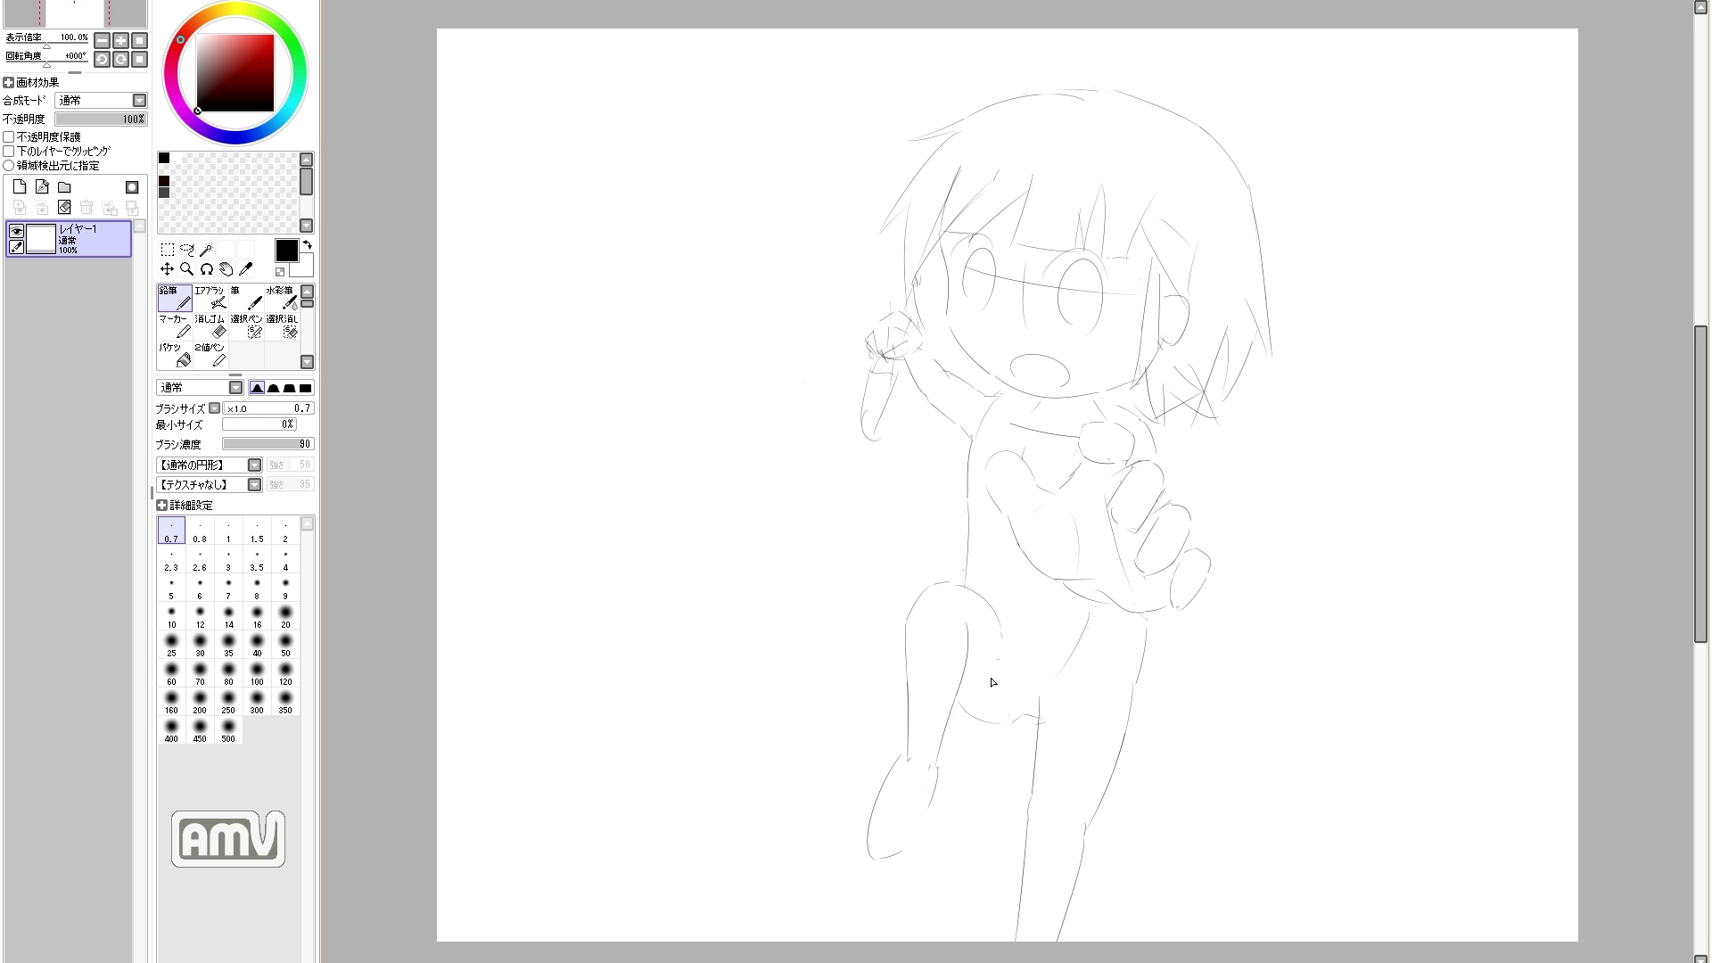
Step: Redraw the extended leg's lower contours slanting to the left, and close the outline of the bent leg's foot
{"action": "key", "text": "e"}
{"action": "key", "text": "n"}
{"action": "mouse_move", "coordinate": [1028, 828]}
{"action": "left_mouse_down"}
{"action": "mouse_move", "coordinate": [1016, 938]}
{"action": "mouse_move", "coordinate": [985, 939]}
{"action": "left_mouse_up"}
{"action": "key", "text": "e"}
{"action": "left_click_drag", "start_coordinate": [1085, 843], "coordinate": [1058, 934]}
{"action": "key", "text": "n"}
{"action": "mouse_move", "coordinate": [1086, 834]}
{"action": "left_mouse_down"}
{"action": "mouse_move", "coordinate": [1021, 937]}
{"action": "mouse_move", "coordinate": [1041, 930]}
{"action": "left_mouse_up"}
{"action": "left_click_drag", "start_coordinate": [927, 812], "coordinate": [896, 858]}
Step: Select the extended leg's sketch and shift it slightly to the left
{"action": "key", "text": "a"}
{"action": "mouse_move", "coordinate": [1005, 738]}
{"action": "left_mouse_down"}
{"action": "mouse_move", "coordinate": [1110, 821]}
{"action": "mouse_move", "coordinate": [1046, 690]}
{"action": "mouse_move", "coordinate": [1006, 737]}
{"action": "left_mouse_up"}
{"action": "left_click_drag", "start_coordinate": [1070, 781], "coordinate": [1045, 774]}
{"action": "left_click", "coordinate": [246, 328]}
{"action": "left_click", "coordinate": [175, 298]}
{"action": "left_click", "coordinate": [379, 0]}
{"action": "left_click", "coordinate": [401, 4]}
Step: Erase and redraw the curve under the bent thigh and the extended leg's upper contours
{"action": "key", "text": "e"}
{"action": "key", "text": "n"}
{"action": "mouse_move", "coordinate": [1005, 709]}
{"action": "left_mouse_down"}
{"action": "mouse_move", "coordinate": [979, 720]}
{"action": "mouse_move", "coordinate": [1017, 714]}
{"action": "left_mouse_up"}
{"action": "key", "text": "e"}
{"action": "mouse_move", "coordinate": [1115, 674]}
{"action": "left_mouse_down"}
{"action": "mouse_move", "coordinate": [1123, 648]}
{"action": "mouse_move", "coordinate": [1109, 684]}
{"action": "left_mouse_up"}
{"action": "key", "text": "n"}
{"action": "key", "text": "e"}
{"action": "mouse_move", "coordinate": [1013, 738]}
{"action": "left_mouse_down"}
{"action": "mouse_move", "coordinate": [1023, 717]}
{"action": "mouse_move", "coordinate": [1009, 767]}
{"action": "left_mouse_up"}
{"action": "key", "text": "n"}
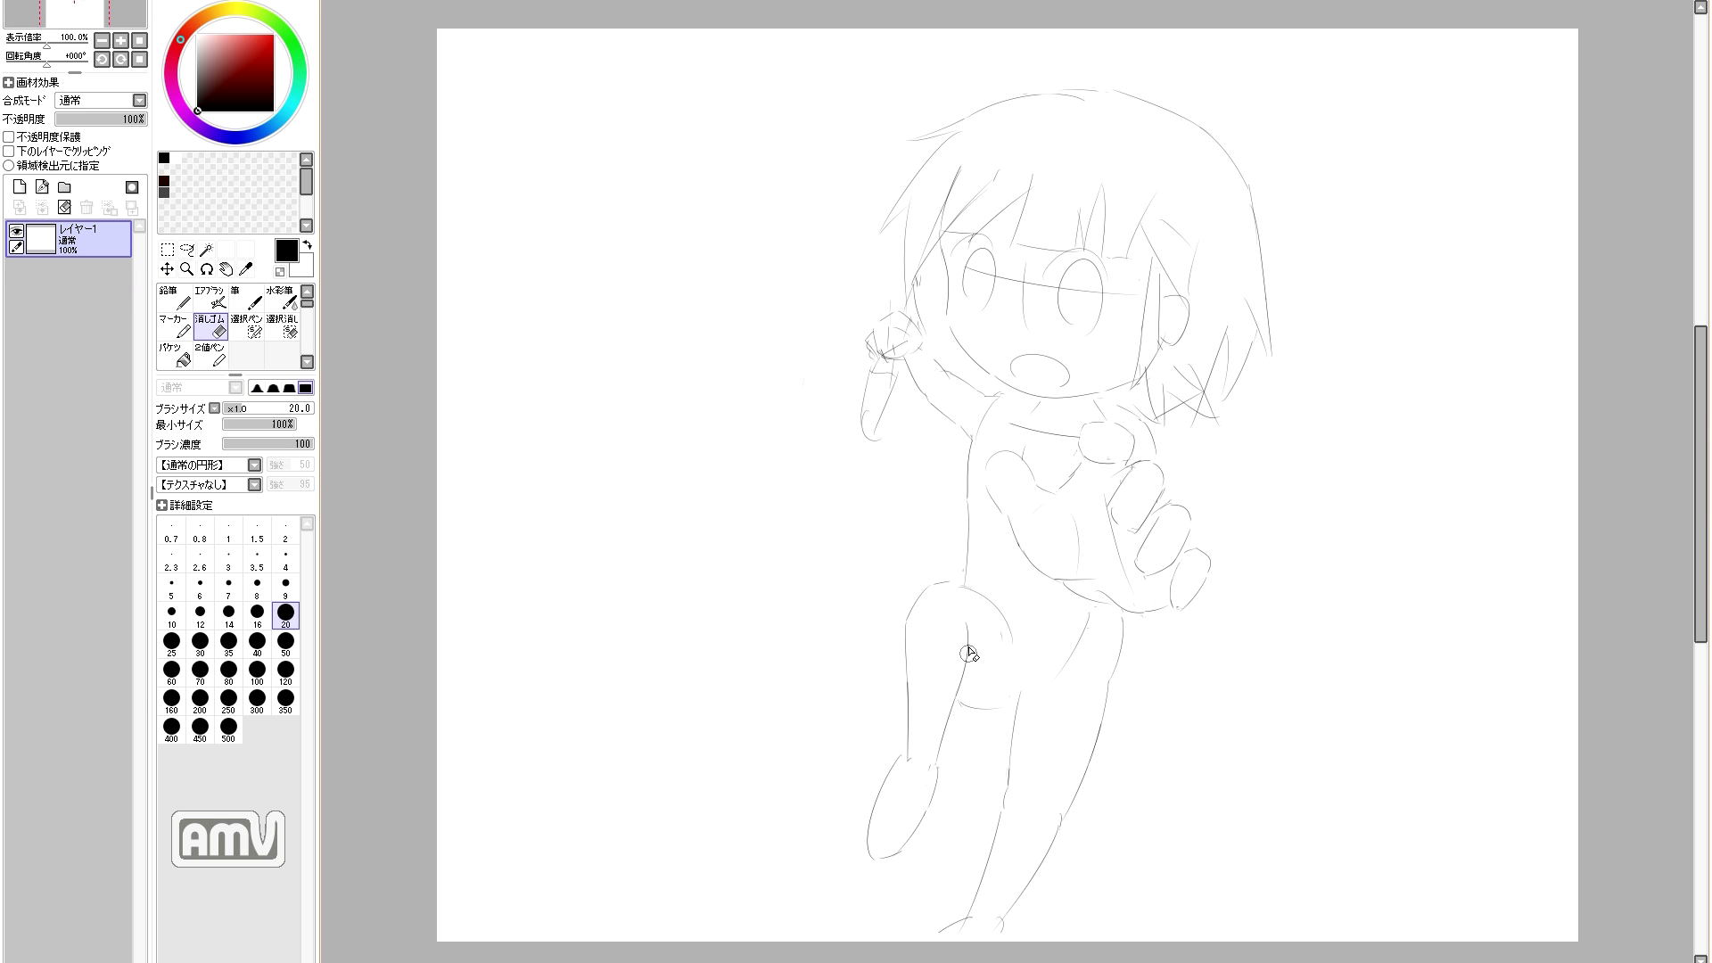
Step: Erase the bent leg's outer line and redraw it from the knee down to the ankle
{"action": "key", "text": "e"}
{"action": "left_click_drag", "start_coordinate": [907, 624], "coordinate": [908, 749]}
{"action": "key", "text": "n"}
{"action": "left_click_drag", "start_coordinate": [912, 614], "coordinate": [907, 761]}
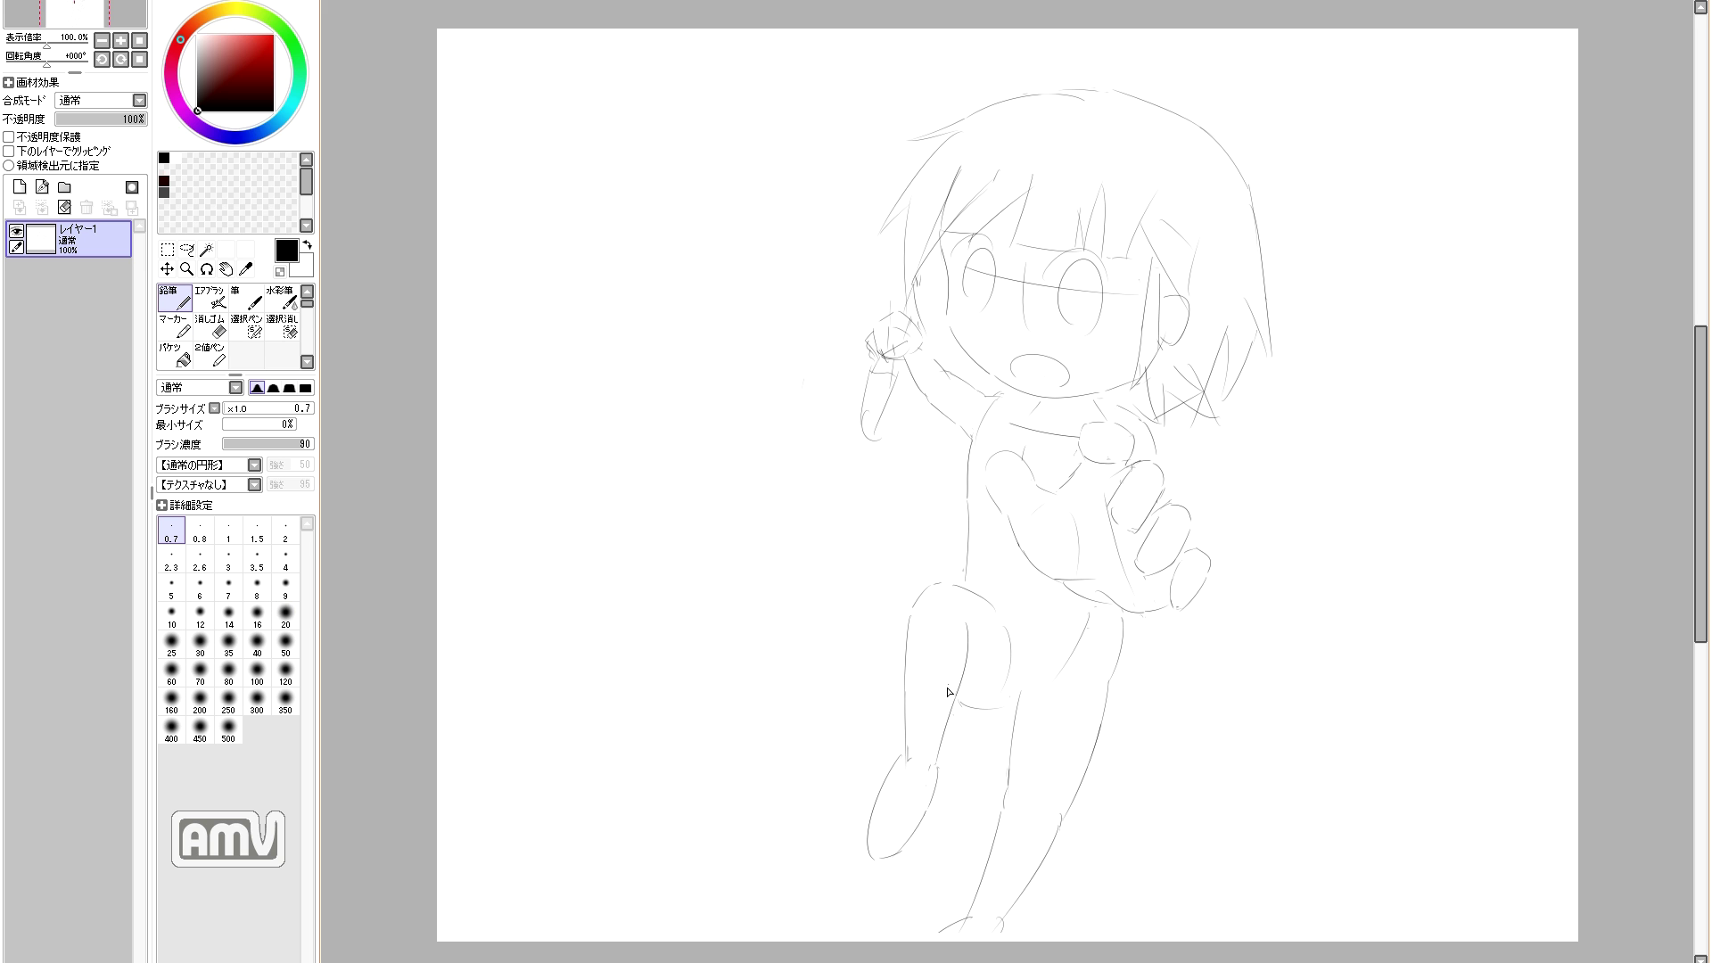
Step: Detach the bent leg's sketch at the thigh, lasso it and shift it slightly left and up
{"action": "key", "text": "e"}
{"action": "mouse_move", "coordinate": [909, 622]}
{"action": "left_mouse_down"}
{"action": "mouse_move", "coordinate": [940, 585]}
{"action": "mouse_move", "coordinate": [890, 585]}
{"action": "left_mouse_up"}
{"action": "key", "text": "n"}
{"action": "key", "text": "l"}
{"action": "mouse_move", "coordinate": [883, 667]}
{"action": "left_mouse_down"}
{"action": "mouse_move", "coordinate": [955, 712]}
{"action": "mouse_move", "coordinate": [899, 615]}
{"action": "left_mouse_up"}
{"action": "mouse_move", "coordinate": [934, 720]}
{"action": "left_mouse_down"}
{"action": "mouse_move", "coordinate": [898, 709]}
{"action": "mouse_move", "coordinate": [981, 708]}
{"action": "left_mouse_up"}
{"action": "key", "text": "n"}
{"action": "key", "text": "e"}
{"action": "key", "text": "ctrl+d"}
Step: Redraw the bent leg's contour around the knee and along the outer shin
{"action": "key", "text": "n"}
{"action": "key", "text": "e"}
{"action": "key", "text": "n"}
{"action": "left_click_drag", "start_coordinate": [890, 584], "coordinate": [876, 638]}
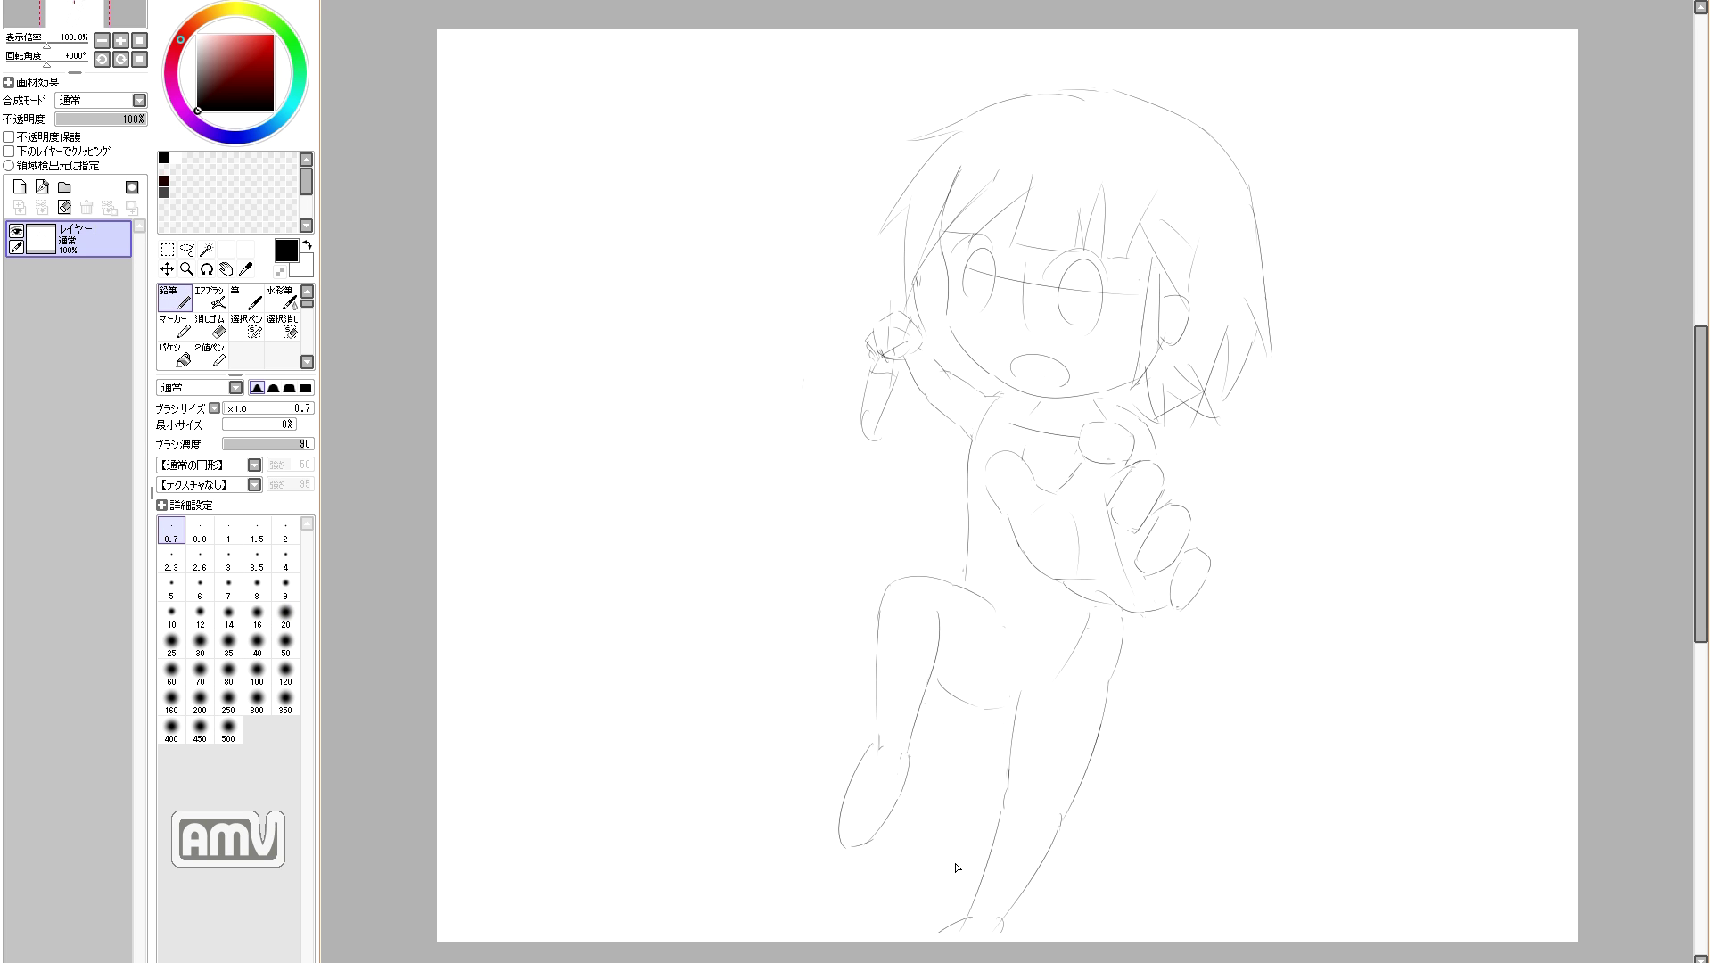
Step: Redraw the extended leg's inner thigh line and the crotch line, and trim the top line of the bent thigh
{"action": "left_click_drag", "start_coordinate": [1027, 653], "coordinate": [1018, 727]}
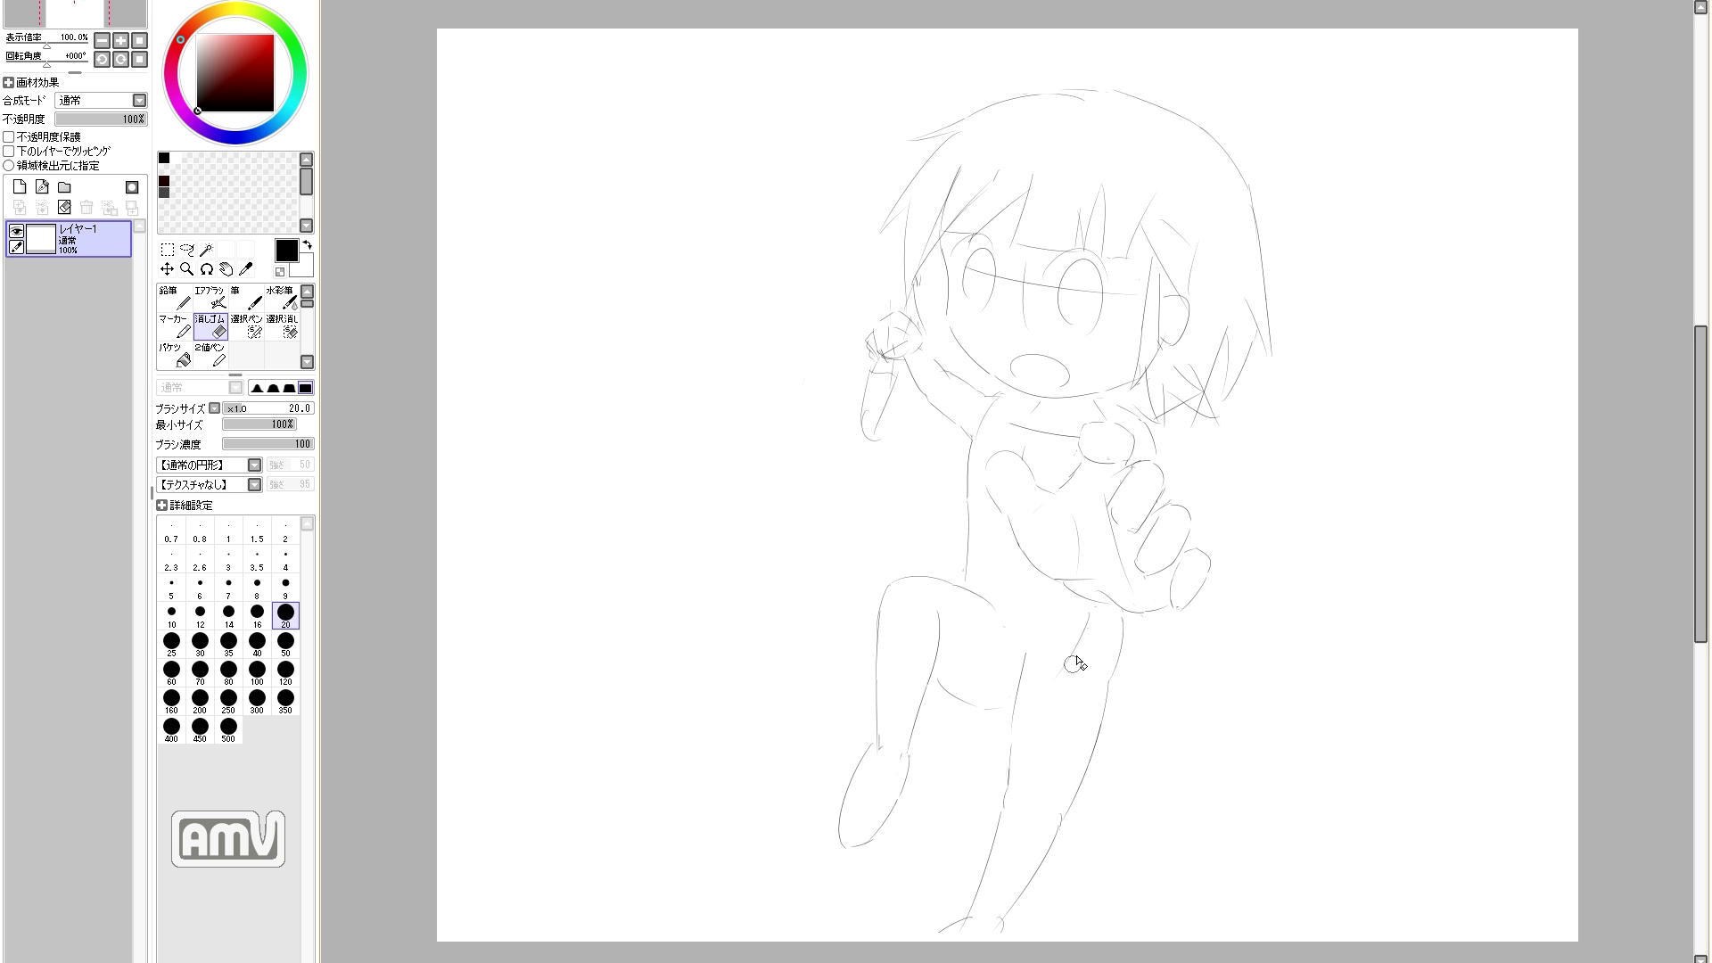
{"action": "key", "text": "e"}
{"action": "key", "text": "n"}
{"action": "left_click_drag", "start_coordinate": [993, 589], "coordinate": [967, 608]}
{"action": "key", "text": "e"}
{"action": "key", "text": "n"}
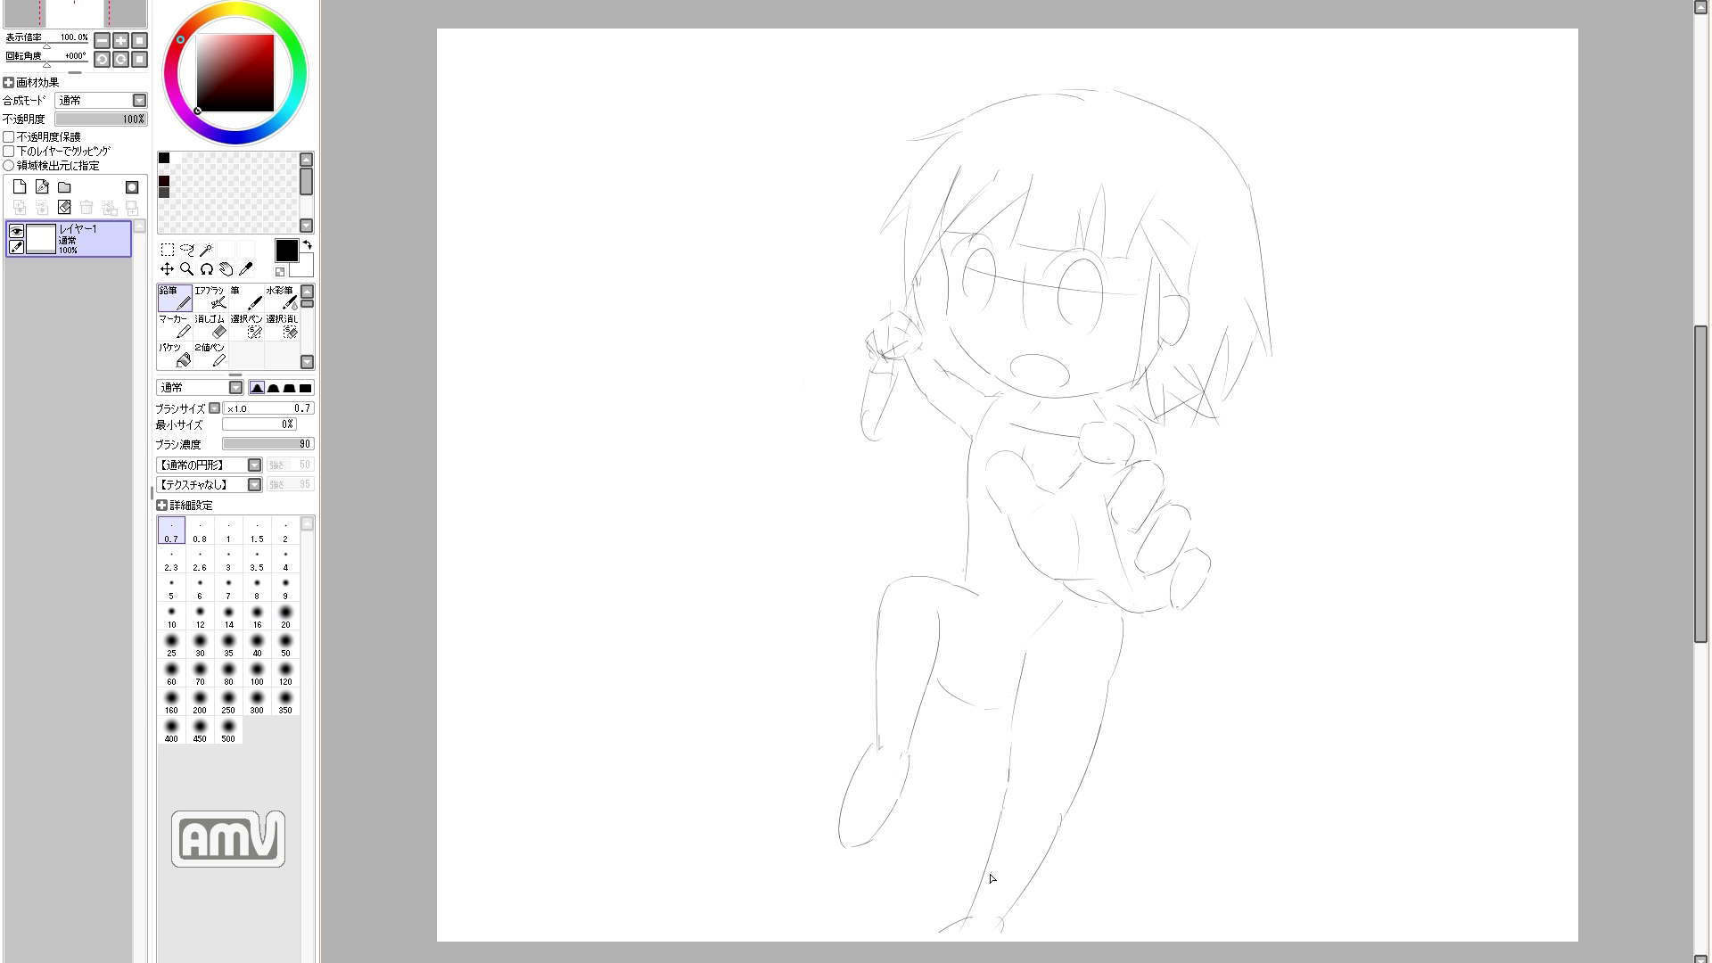
Step: Select the whole figure with a rectangle and move it up and to the left on the canvas
{"action": "left_click", "coordinate": [167, 250]}
{"action": "left_click_drag", "start_coordinate": [778, 50], "coordinate": [1432, 956]}
{"action": "left_click_drag", "start_coordinate": [1700, 615], "coordinate": [1700, 546]}
{"action": "left_click_drag", "start_coordinate": [1062, 509], "coordinate": [1028, 468]}
{"action": "key", "text": "Return"}
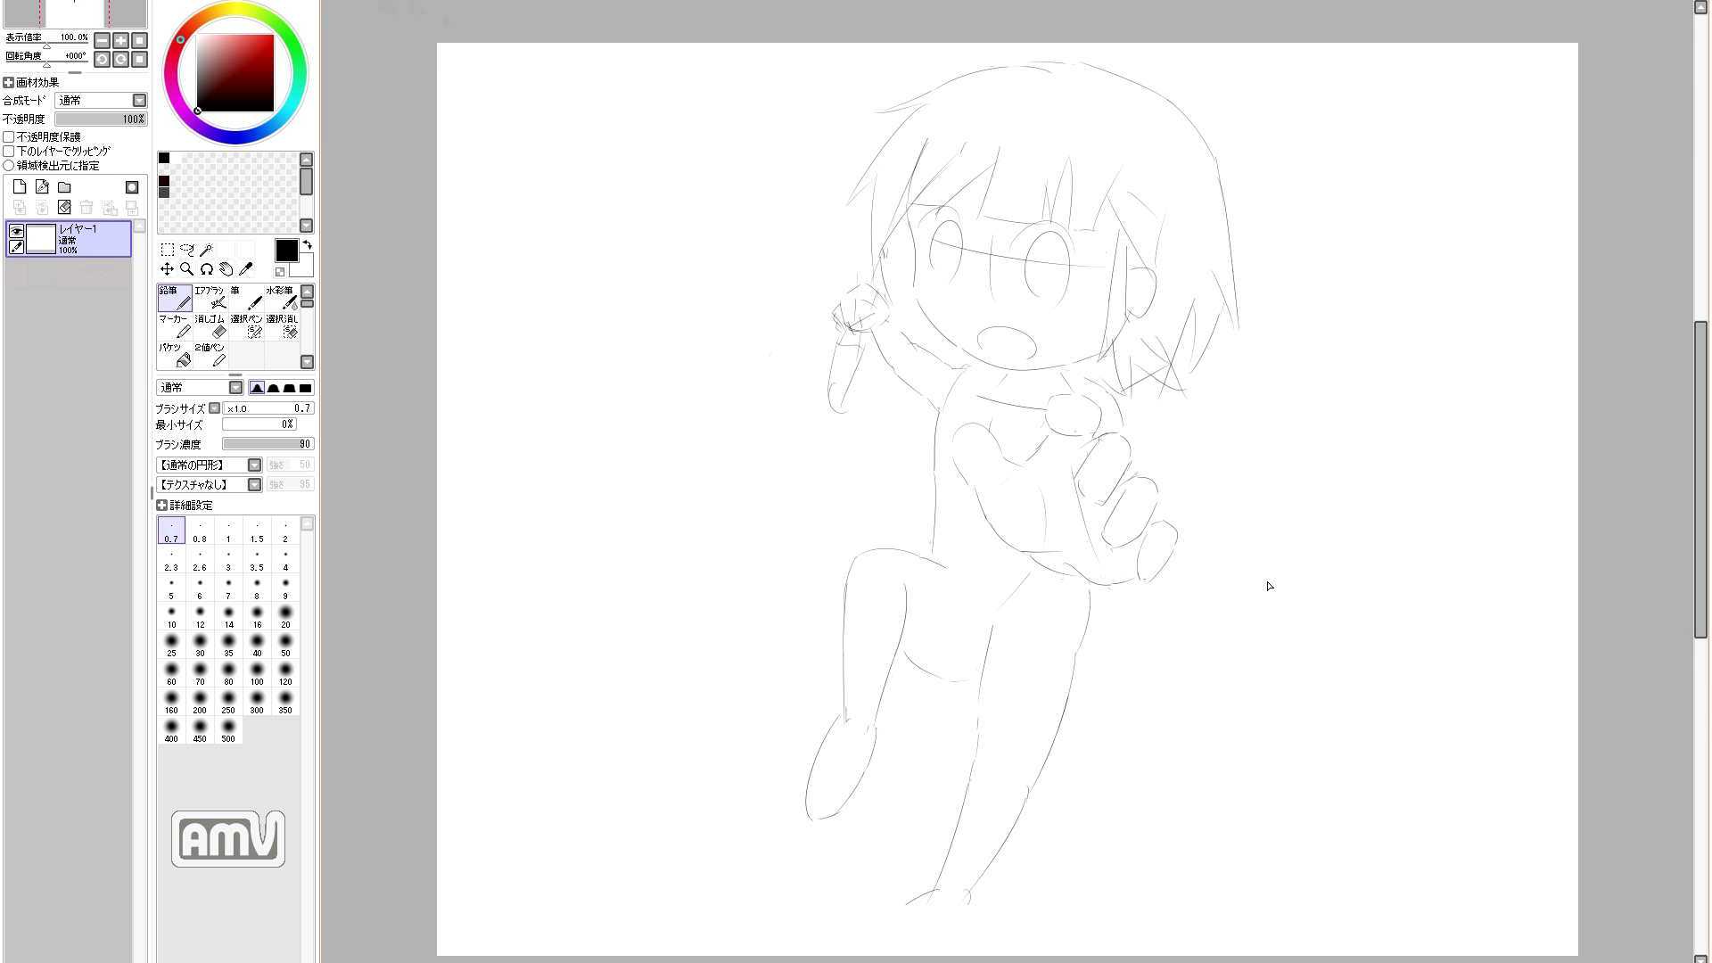
Step: Erase the extended leg's old foot stroke and try a new foot line below the ankle
{"action": "key", "text": "e"}
{"action": "key", "text": "n"}
{"action": "mouse_move", "coordinate": [920, 899]}
{"action": "left_mouse_down"}
{"action": "mouse_move", "coordinate": [966, 796]}
{"action": "mouse_move", "coordinate": [917, 882]}
{"action": "mouse_move", "coordinate": [1022, 809]}
{"action": "mouse_move", "coordinate": [931, 914]}
{"action": "left_mouse_up"}
{"action": "key", "text": "e"}
{"action": "key", "text": "n"}
{"action": "key", "text": "ctrl+z"}
Step: Erase the extended leg's calf contours and redraw the outer one from the knee down to the ankle
{"action": "left_click_drag", "start_coordinate": [1026, 799], "coordinate": [979, 881]}
{"action": "key", "text": "e"}
{"action": "mouse_move", "coordinate": [974, 790]}
{"action": "left_mouse_down"}
{"action": "mouse_move", "coordinate": [973, 736]}
{"action": "mouse_move", "coordinate": [908, 888]}
{"action": "left_mouse_up"}
{"action": "key", "text": "n"}
{"action": "left_click_drag", "start_coordinate": [1029, 791], "coordinate": [936, 928]}
{"action": "key", "text": "ctrl+z"}
{"action": "key", "text": "e"}
{"action": "left_click_drag", "start_coordinate": [1033, 788], "coordinate": [1063, 721]}
{"action": "key", "text": "n"}
{"action": "left_click_drag", "start_coordinate": [1065, 711], "coordinate": [953, 893]}
Step: Rework the inner calf line near the ankle and sketch a rounded foot on the extended leg
{"action": "key", "text": "e"}
{"action": "left_click_drag", "start_coordinate": [952, 805], "coordinate": [924, 879]}
{"action": "key", "text": "n"}
{"action": "key", "text": "e"}
{"action": "key", "text": "n"}
{"action": "mouse_move", "coordinate": [935, 850]}
{"action": "left_mouse_down"}
{"action": "mouse_move", "coordinate": [966, 908]}
{"action": "mouse_move", "coordinate": [948, 917]}
{"action": "mouse_move", "coordinate": [957, 890]}
{"action": "mouse_move", "coordinate": [968, 916]}
{"action": "left_mouse_up"}
{"action": "key", "text": "e"}
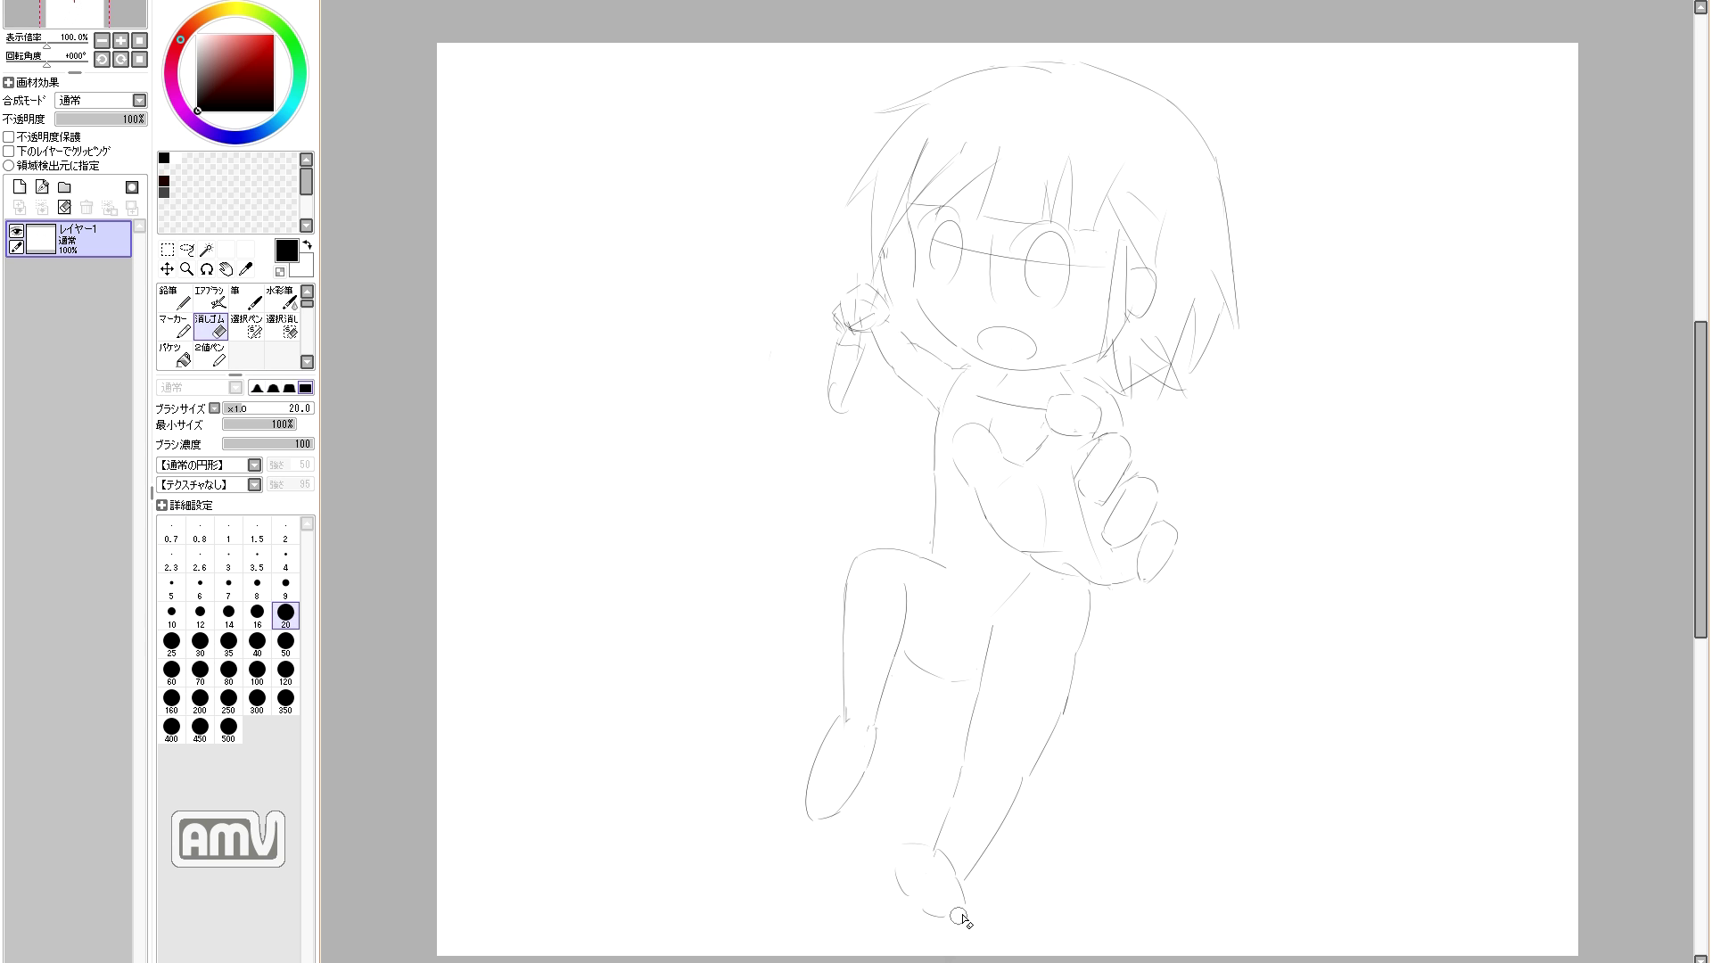
{"action": "key", "text": "n"}
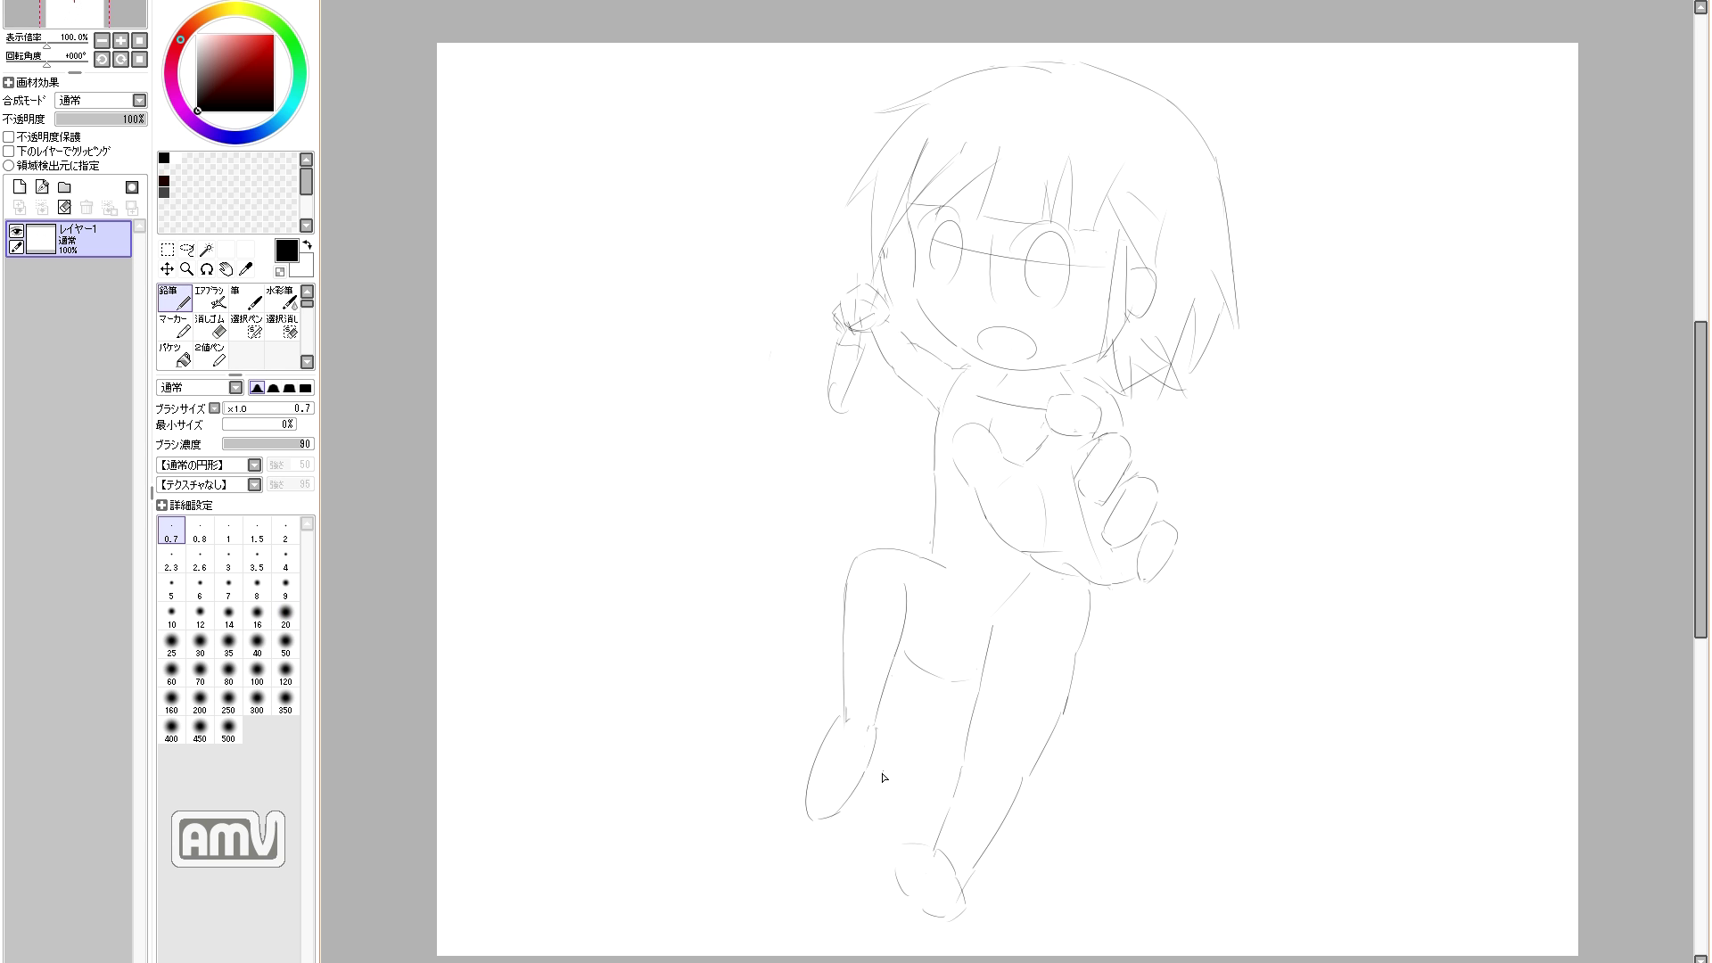
Step: Redraw the narrow shape below the raised fist as a rounded flask shape with small drops beside it
{"action": "key", "text": "ctrl+z"}
{"action": "mouse_move", "coordinate": [801, 385]}
{"action": "left_mouse_down"}
{"action": "mouse_move", "coordinate": [842, 400]}
{"action": "mouse_move", "coordinate": [829, 381]}
{"action": "left_mouse_up"}
{"action": "key", "text": "ctrl+z"}
{"action": "mouse_move", "coordinate": [814, 384]}
{"action": "left_mouse_down"}
{"action": "mouse_move", "coordinate": [846, 395]}
{"action": "mouse_move", "coordinate": [830, 375]}
{"action": "mouse_move", "coordinate": [828, 405]}
{"action": "left_mouse_up"}
{"action": "key", "text": "e"}
{"action": "key", "text": "n"}
{"action": "key", "text": "e"}
{"action": "key", "text": "n"}
{"action": "key", "text": "e"}
{"action": "key", "text": "n"}
{"action": "key", "text": "e"}
{"action": "key", "text": "n"}
Step: Erase the extended leg's outer contour and redraw it as a smoother curve from thigh to ankle
{"action": "key", "text": "e"}
{"action": "left_click_drag", "start_coordinate": [1067, 697], "coordinate": [1056, 726]}
{"action": "key", "text": "n"}
{"action": "key", "text": "e"}
{"action": "key", "text": "n"}
{"action": "key", "text": "e"}
{"action": "key", "text": "n"}
{"action": "left_click_drag", "start_coordinate": [1074, 663], "coordinate": [1026, 780]}
{"action": "key", "text": "e"}
{"action": "key", "text": "n"}
{"action": "mouse_move", "coordinate": [1059, 719]}
{"action": "left_mouse_down"}
{"action": "mouse_move", "coordinate": [1021, 788]}
{"action": "mouse_move", "coordinate": [937, 840]}
{"action": "left_mouse_up"}
Step: Clean up the extended leg's inner contour from the thigh down to the ankle
{"action": "key", "text": "e"}
{"action": "key", "text": "n"}
{"action": "left_click_drag", "start_coordinate": [966, 756], "coordinate": [938, 859]}
{"action": "key", "text": "e"}
{"action": "left_click_drag", "start_coordinate": [981, 700], "coordinate": [978, 719]}
{"action": "key", "text": "n"}
Step: Erase the bent leg's elongated foot and redraw it shorter and rounder, higher up the shin
{"action": "key", "text": "e"}
{"action": "mouse_move", "coordinate": [854, 717]}
{"action": "left_mouse_down"}
{"action": "mouse_move", "coordinate": [860, 753]}
{"action": "mouse_move", "coordinate": [810, 803]}
{"action": "mouse_move", "coordinate": [852, 807]}
{"action": "left_mouse_up"}
{"action": "key", "text": "n"}
{"action": "mouse_move", "coordinate": [841, 687]}
{"action": "left_mouse_down"}
{"action": "mouse_move", "coordinate": [880, 714]}
{"action": "mouse_move", "coordinate": [863, 737]}
{"action": "mouse_move", "coordinate": [886, 710]}
{"action": "left_mouse_up"}
{"action": "key", "text": "e"}
{"action": "key", "text": "n"}
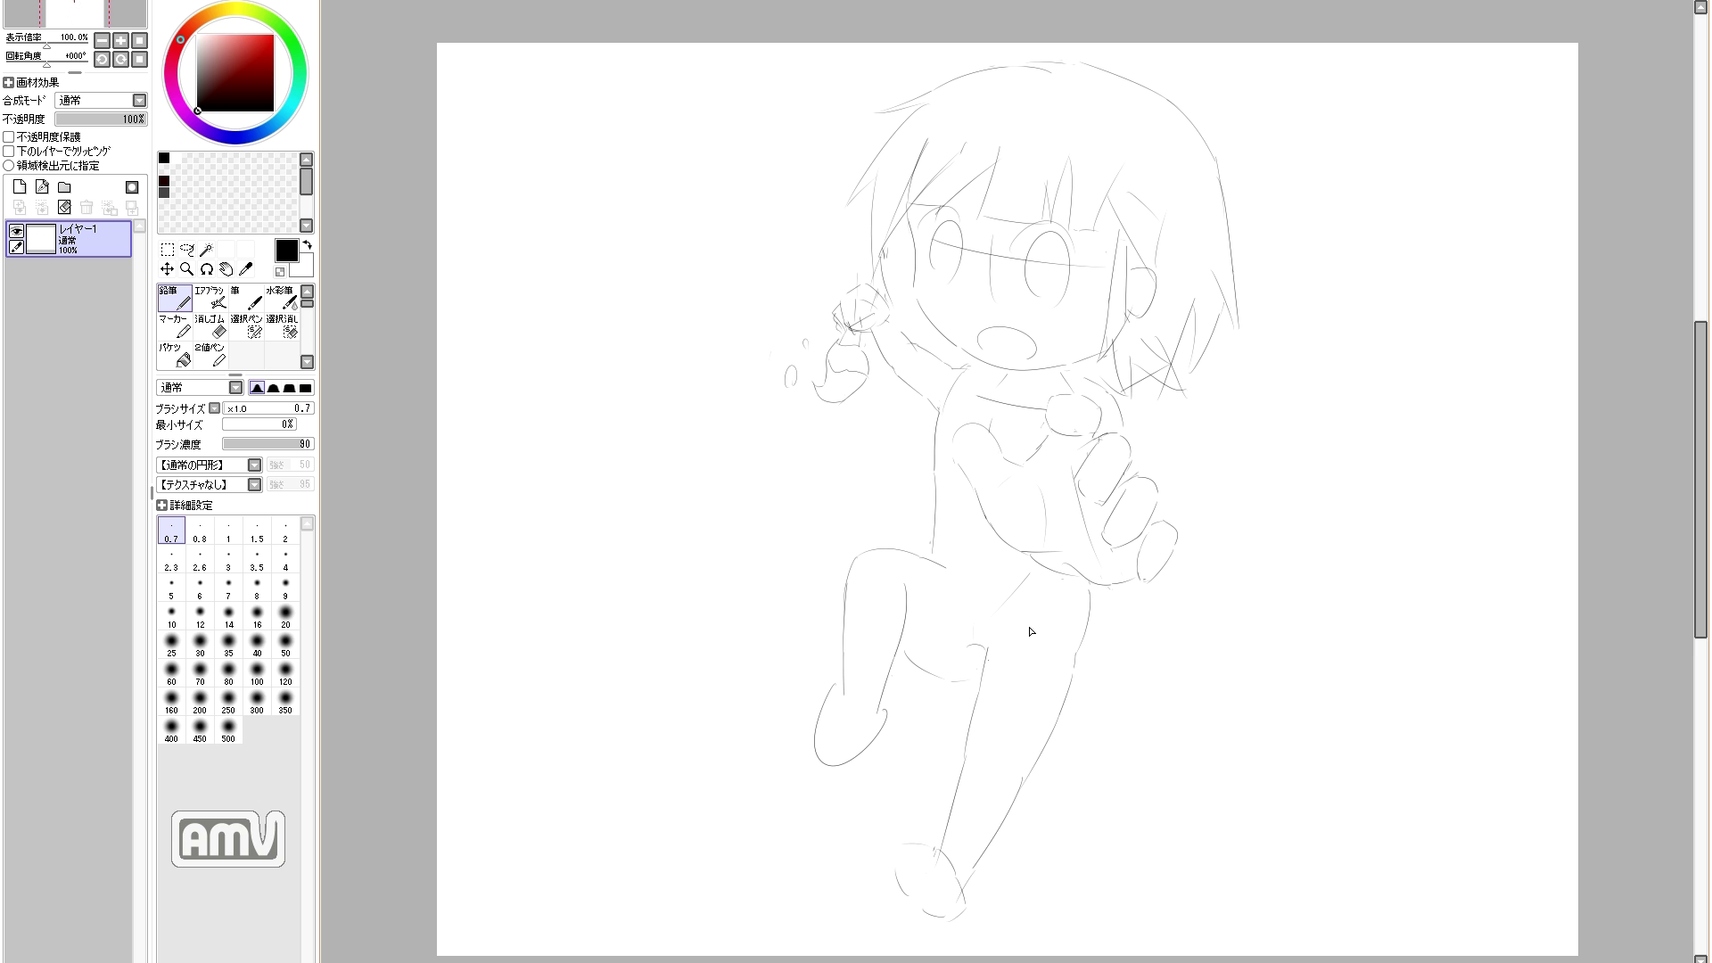
Step: Sketch a long braid hanging diagonally down from the hair behind the ear, with a hair tuft at its end
{"action": "key", "text": "e"}
{"action": "key", "text": "n"}
{"action": "key", "text": "e"}
{"action": "key", "text": "n"}
{"action": "key", "text": "e"}
{"action": "key", "text": "n"}
{"action": "mouse_move", "coordinate": [1137, 380]}
{"action": "left_mouse_down"}
{"action": "mouse_move", "coordinate": [1264, 585]}
{"action": "mouse_move", "coordinate": [1267, 625]}
{"action": "mouse_move", "coordinate": [1285, 571]}
{"action": "mouse_move", "coordinate": [1319, 711]}
{"action": "left_mouse_up"}
{"action": "left_click_drag", "start_coordinate": [1309, 609], "coordinate": [1366, 681]}
{"action": "mouse_move", "coordinate": [1322, 710]}
{"action": "left_mouse_down"}
{"action": "mouse_move", "coordinate": [1361, 708]}
{"action": "mouse_move", "coordinate": [1350, 632]}
{"action": "left_mouse_up"}
Step: Erase and redraw the tuft at the braid's end as a rounded teardrop with a pointed, jagged tip
{"action": "key", "text": "e"}
{"action": "key", "text": "n"}
{"action": "key", "text": "e"}
{"action": "key", "text": "n"}
{"action": "left_click_drag", "start_coordinate": [1284, 599], "coordinate": [1357, 705]}
{"action": "key", "text": "e"}
{"action": "left_click_drag", "start_coordinate": [1284, 650], "coordinate": [1320, 710]}
{"action": "key", "text": "n"}
{"action": "mouse_move", "coordinate": [1271, 629]}
{"action": "left_mouse_down"}
{"action": "mouse_move", "coordinate": [1353, 719]}
{"action": "mouse_move", "coordinate": [1358, 694]}
{"action": "left_mouse_up"}
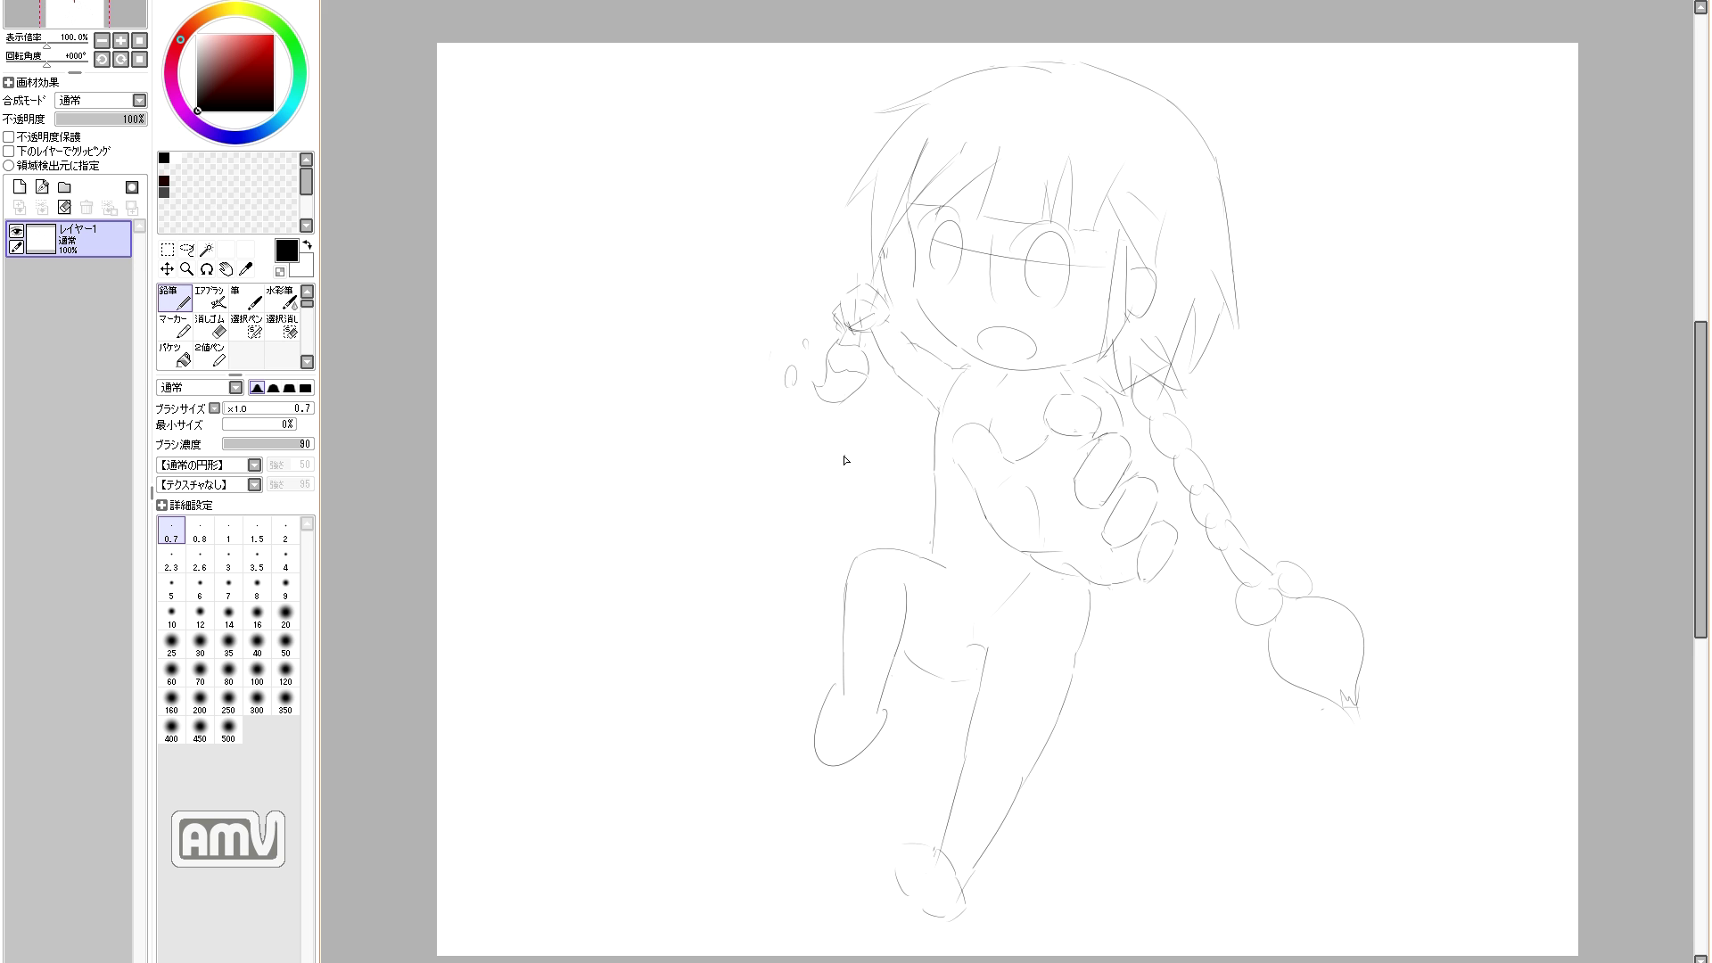
Step: Redraw the lower edge of the reaching hand's palm and the outline of its little finger
{"action": "key", "text": "e"}
{"action": "key", "text": "n"}
{"action": "left_click_drag", "start_coordinate": [1133, 579], "coordinate": [1108, 585]}
{"action": "key", "text": "e"}
{"action": "key", "text": "n"}
{"action": "key", "text": "e"}
{"action": "key", "text": "n"}
{"action": "left_click_drag", "start_coordinate": [1147, 585], "coordinate": [1155, 571]}
Step: Add a ribbon bow at the braid's end and erase the horizontal face guideline between the eyes
{"action": "mouse_move", "coordinate": [1234, 600]}
{"action": "left_mouse_down"}
{"action": "mouse_move", "coordinate": [1276, 618]}
{"action": "mouse_move", "coordinate": [1240, 637]}
{"action": "mouse_move", "coordinate": [1292, 586]}
{"action": "mouse_move", "coordinate": [1290, 629]}
{"action": "mouse_move", "coordinate": [1213, 579]}
{"action": "mouse_move", "coordinate": [1246, 585]}
{"action": "left_mouse_up"}
{"action": "mouse_move", "coordinate": [967, 273]}
{"action": "left_mouse_down"}
{"action": "mouse_move", "coordinate": [1005, 261]}
{"action": "mouse_move", "coordinate": [1102, 268]}
{"action": "left_mouse_up"}
{"action": "key", "text": "e"}
{"action": "key", "text": "n"}
{"action": "key", "text": "e"}
{"action": "key", "text": "n"}
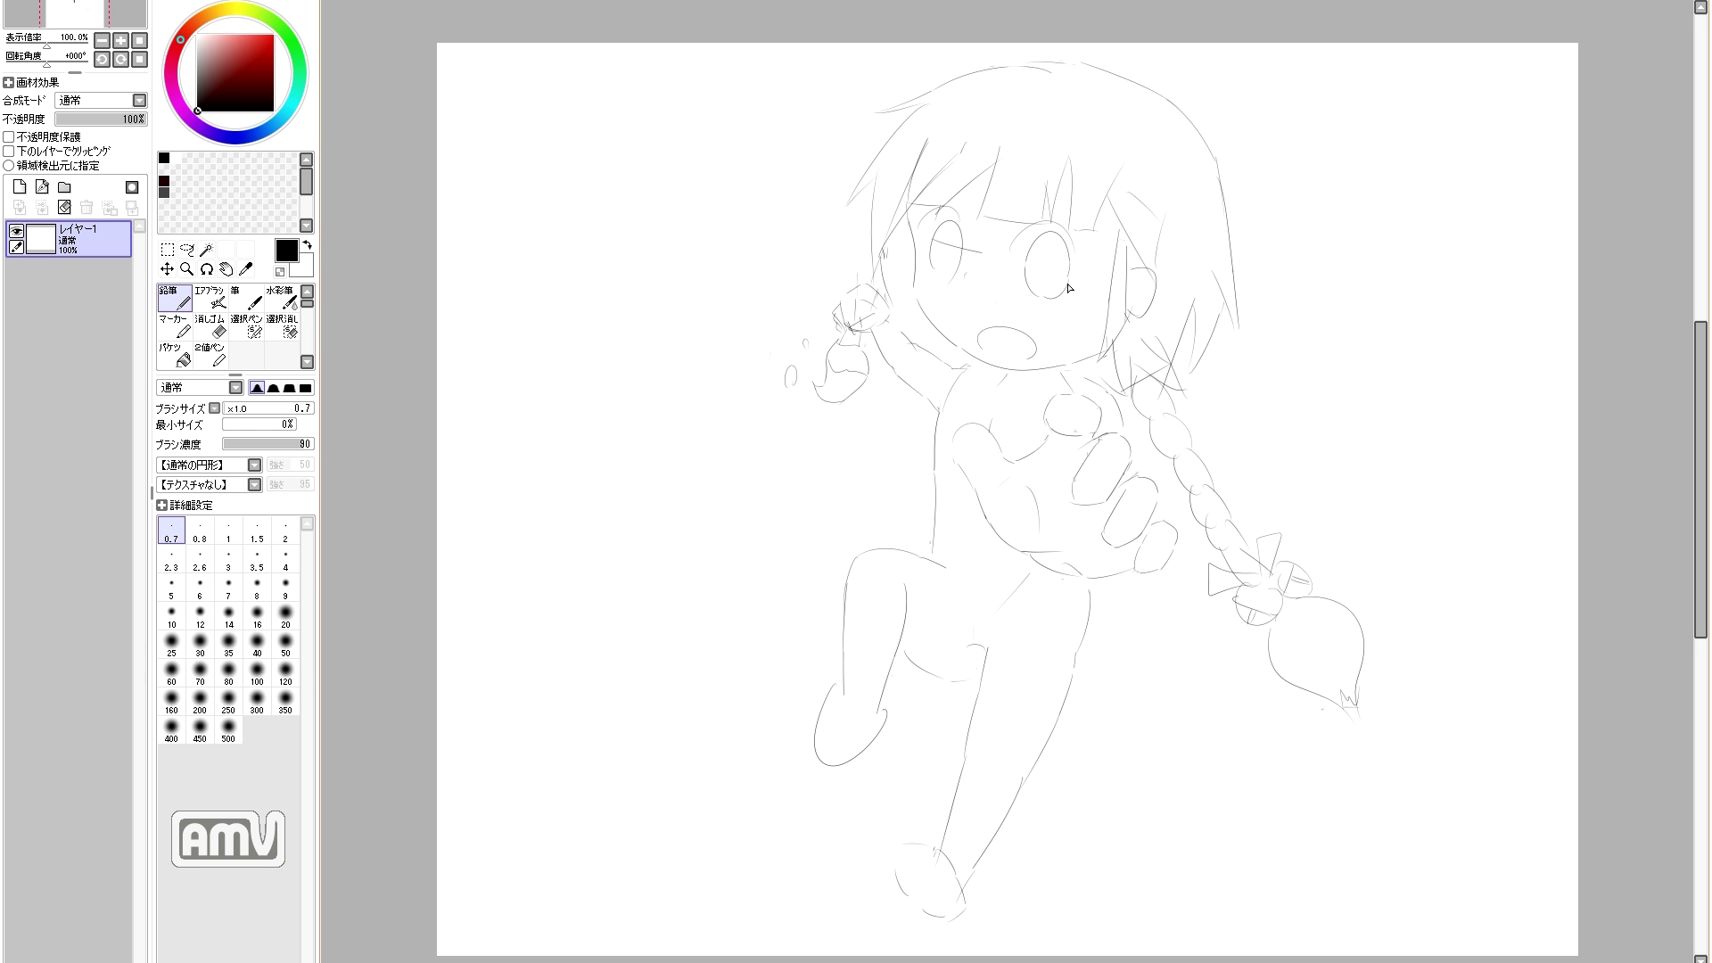
Step: Erase the leftover guideline inside the left eye with a size 9 eraser and tidy both eye outlines
{"action": "key", "text": "e"}
{"action": "key", "text": "n"}
{"action": "key", "text": "e"}
{"action": "key", "text": "n"}
{"action": "key", "text": "e"}
{"action": "mouse_move", "coordinate": [933, 269]}
{"action": "left_mouse_down"}
{"action": "mouse_move", "coordinate": [936, 234]}
{"action": "mouse_move", "coordinate": [928, 271]}
{"action": "mouse_move", "coordinate": [947, 278]}
{"action": "left_mouse_up"}
{"action": "key", "text": "n"}
{"action": "key", "text": "e"}
{"action": "key", "text": "n"}
{"action": "key", "text": "e"}
{"action": "key", "text": "n"}
{"action": "key", "text": "e"}
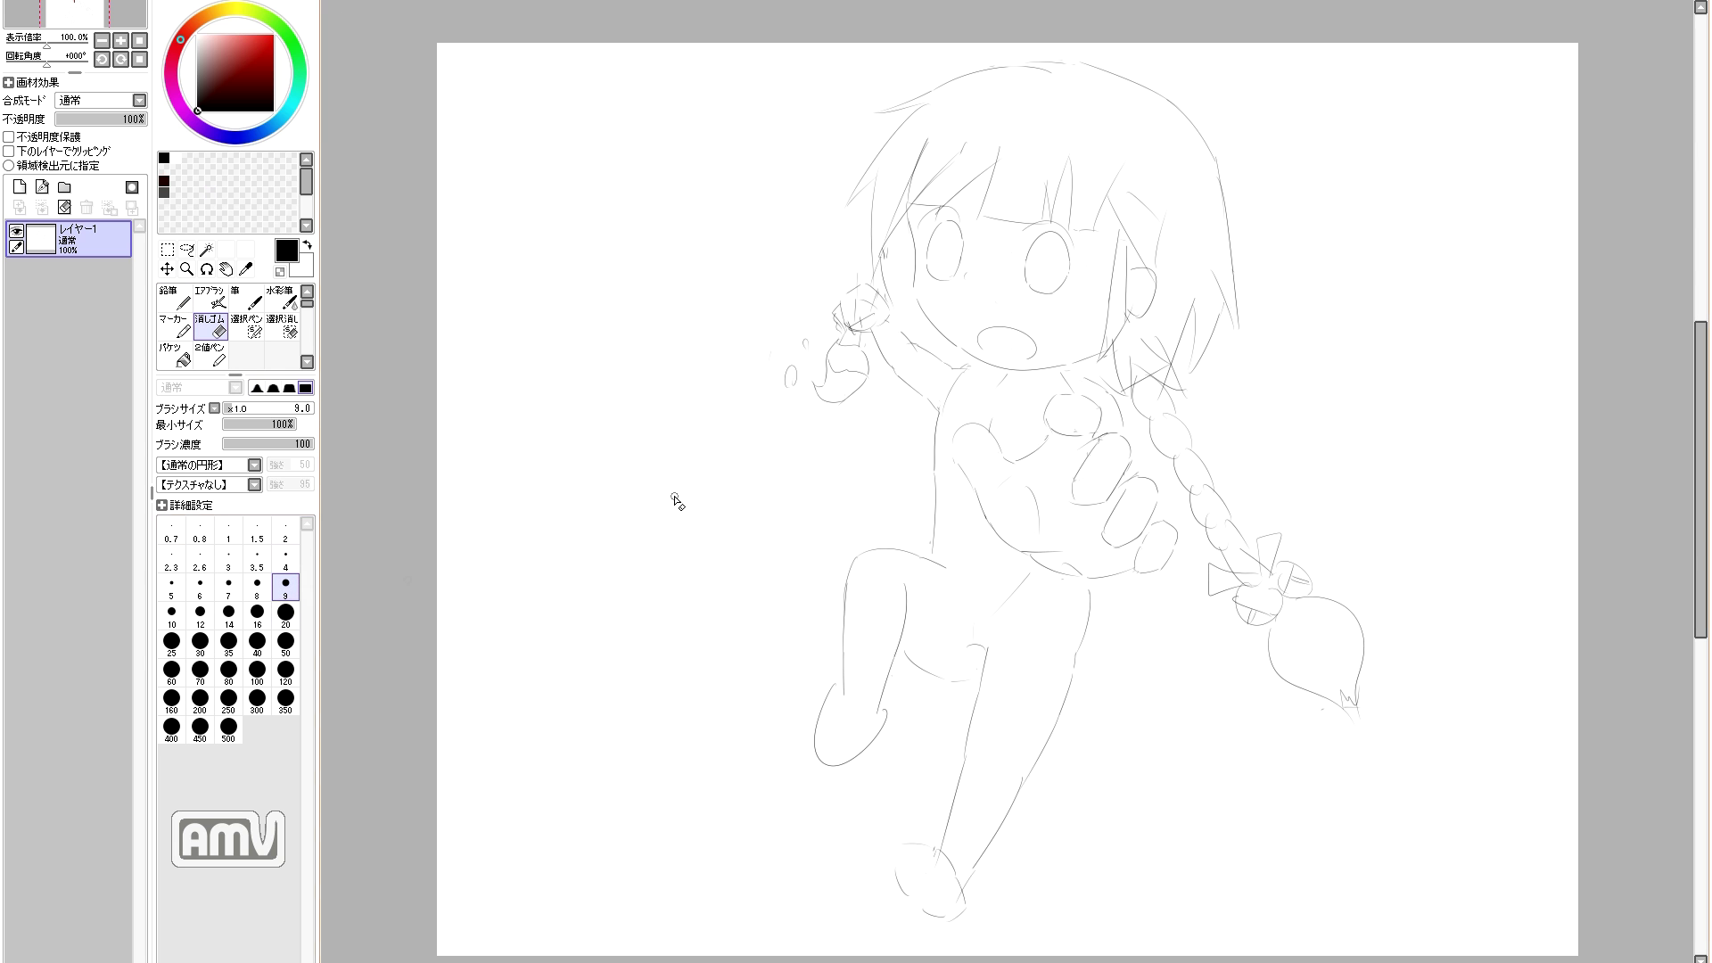
{"action": "key", "text": "n"}
{"action": "mouse_move", "coordinate": [1004, 252]}
{"action": "left_mouse_down"}
{"action": "mouse_move", "coordinate": [1072, 228]}
{"action": "mouse_move", "coordinate": [1009, 250]}
{"action": "left_mouse_up"}
{"action": "key", "text": "ctrl+z"}
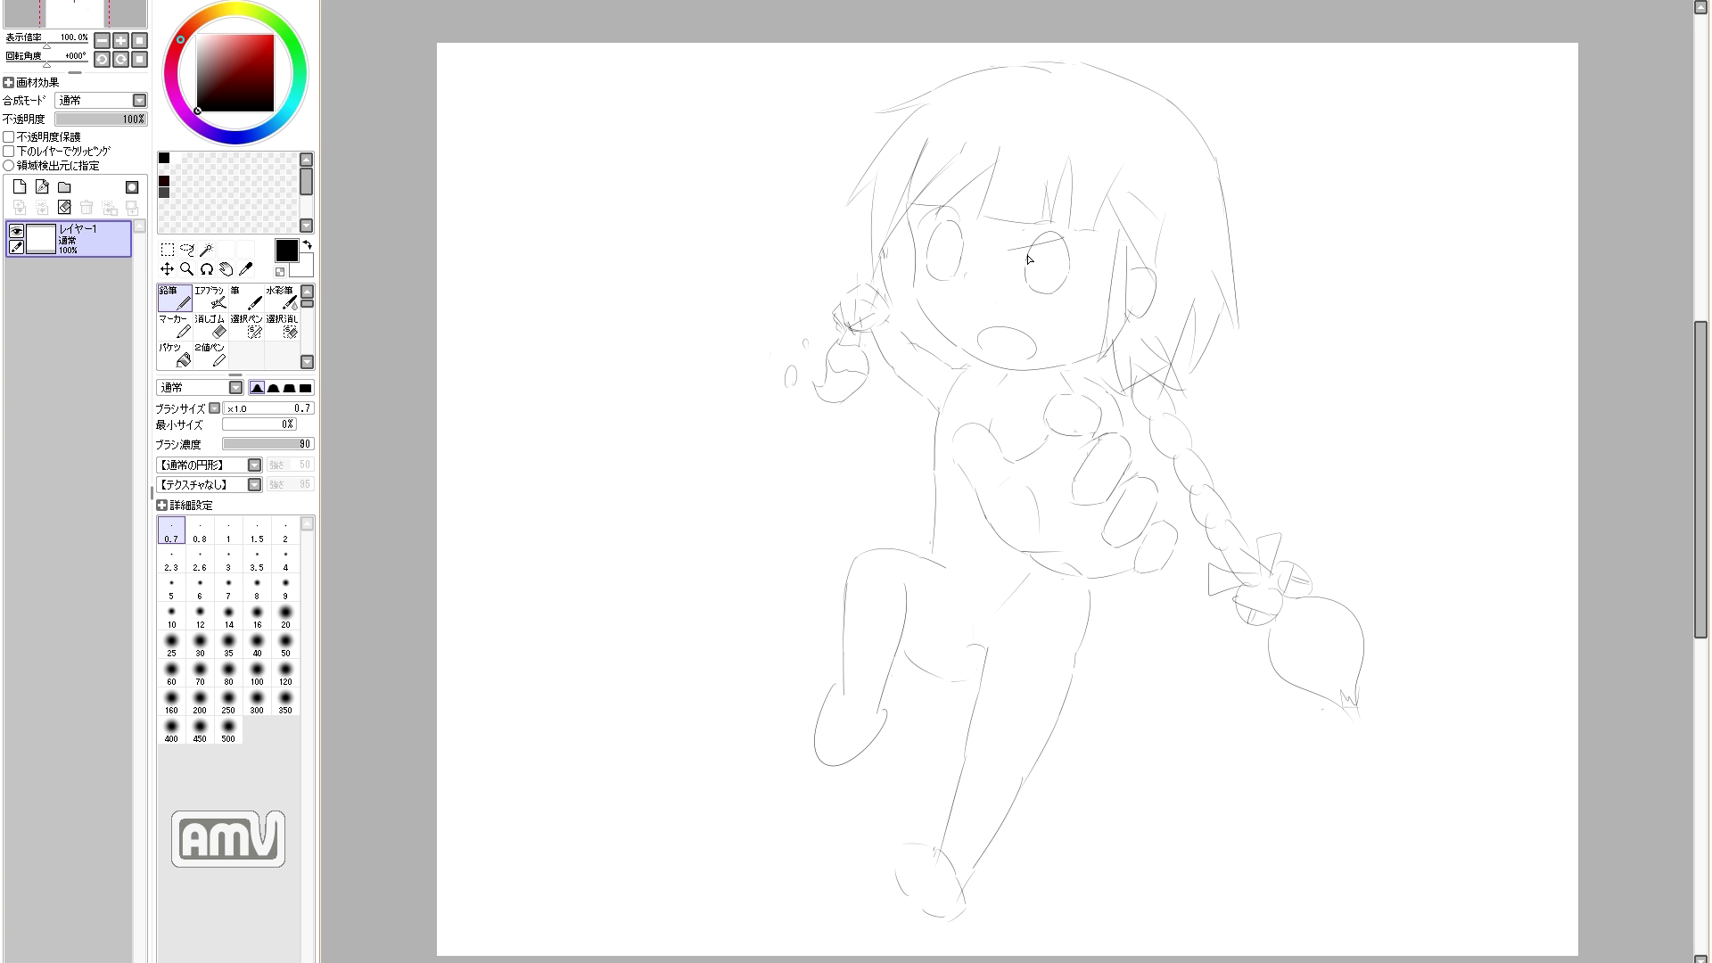
{"action": "key", "text": "ctrl+z"}
{"action": "mouse_move", "coordinate": [1060, 234]}
{"action": "left_mouse_down"}
{"action": "mouse_move", "coordinate": [973, 223]}
{"action": "mouse_move", "coordinate": [1012, 288]}
{"action": "mouse_move", "coordinate": [990, 223]}
{"action": "left_mouse_up"}
{"action": "key", "text": "ctrl+z"}
{"action": "key", "text": "ctrl+z"}
{"action": "left_click_drag", "start_coordinate": [991, 230], "coordinate": [1009, 289]}
{"action": "key", "text": "ctrl+z"}
Step: Draw a slanted upper lid line across the right eye and erase the eye outline above it
{"action": "left_click_drag", "start_coordinate": [1063, 238], "coordinate": [1008, 246]}
{"action": "key", "text": "e"}
{"action": "mouse_move", "coordinate": [1048, 232]}
{"action": "left_mouse_down"}
{"action": "mouse_move", "coordinate": [1064, 243]}
{"action": "mouse_move", "coordinate": [1034, 243]}
{"action": "left_mouse_up"}
{"action": "key", "text": "n"}
{"action": "key", "text": "e"}
{"action": "key", "text": "n"}
{"action": "key", "text": "e"}
{"action": "mouse_move", "coordinate": [929, 214]}
{"action": "left_mouse_down"}
{"action": "mouse_move", "coordinate": [964, 230]}
{"action": "mouse_move", "coordinate": [1070, 186]}
{"action": "left_mouse_up"}
{"action": "key", "text": "n"}
{"action": "key", "text": "ctrl+z"}
{"action": "key", "text": "e"}
{"action": "key", "text": "n"}
{"action": "left_click_drag", "start_coordinate": [1064, 238], "coordinate": [1074, 269]}
{"action": "key", "text": "ctrl+z"}
{"action": "key", "text": "ctrl+z"}
{"action": "mouse_move", "coordinate": [943, 198]}
{"action": "left_mouse_down"}
{"action": "mouse_move", "coordinate": [965, 221]}
{"action": "mouse_move", "coordinate": [1063, 198]}
{"action": "left_mouse_up"}
{"action": "key", "text": "ctrl+z"}
Step: Draw a matching slanted lid line over the left eye and trim the eye outline beneath the bangs
{"action": "key", "text": "e"}
{"action": "key", "text": "n"}
{"action": "key", "text": "e"}
{"action": "key", "text": "n"}
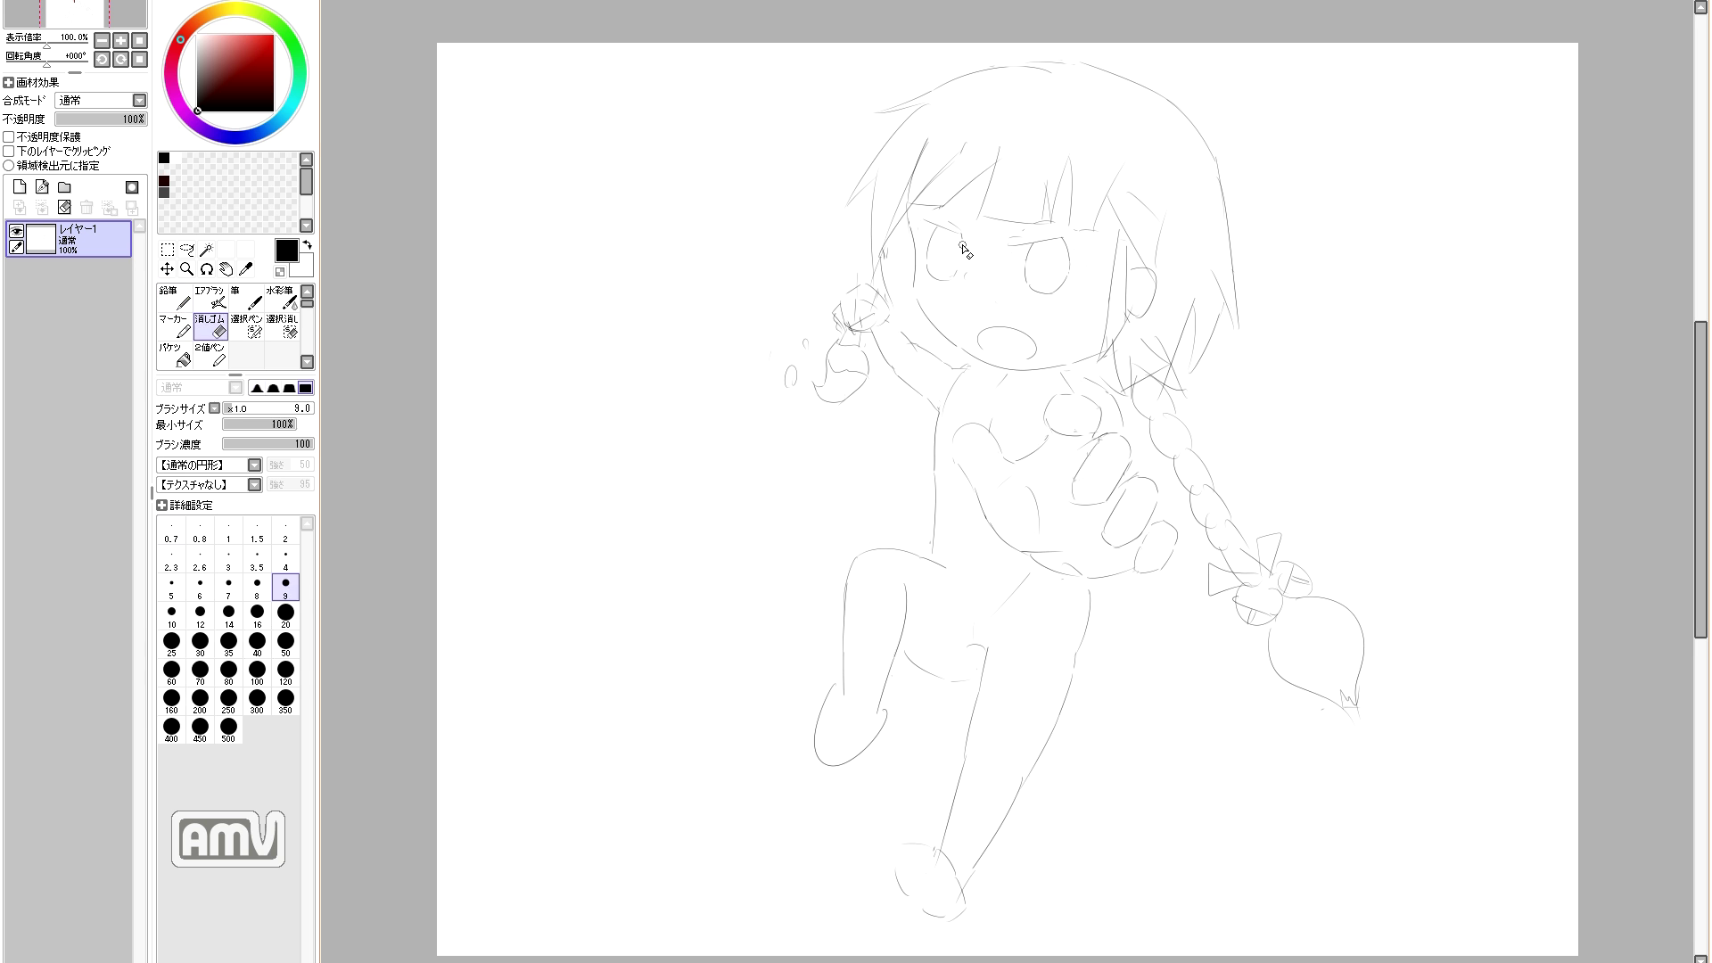
{"action": "key", "text": "e"}
{"action": "key", "text": "n"}
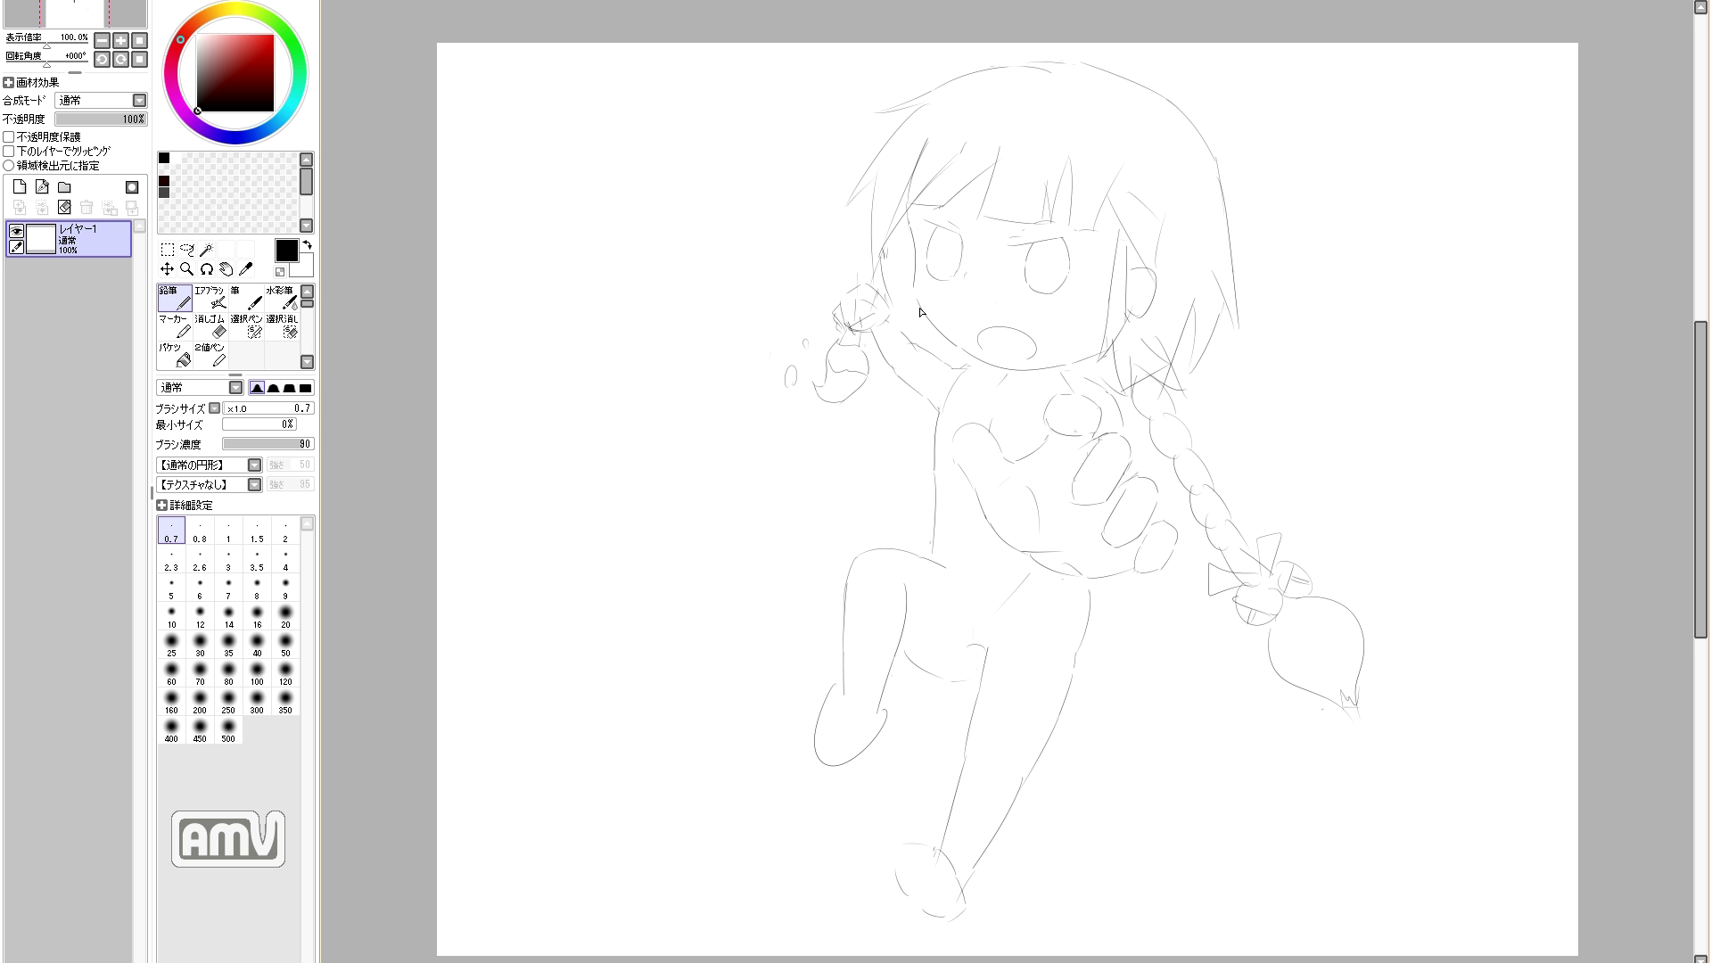
Step: Undo the last strokes and redraw the pointed bang strands above the character's left-hand eye
{"action": "key", "text": "e"}
{"action": "key", "text": "n"}
{"action": "key", "text": "ctrl+z"}
{"action": "key", "text": "ctrl+z"}
{"action": "key", "text": "ctrl+z"}
{"action": "left_click_drag", "start_coordinate": [977, 219], "coordinate": [1000, 147]}
{"action": "mouse_move", "coordinate": [967, 211]}
{"action": "left_mouse_down"}
{"action": "mouse_move", "coordinate": [996, 150]}
{"action": "mouse_move", "coordinate": [946, 211]}
{"action": "left_mouse_up"}
Step: Lasso the foreshortened reaching hand, shift it slightly up and left toward the chest, and deselect
{"action": "key", "text": "l"}
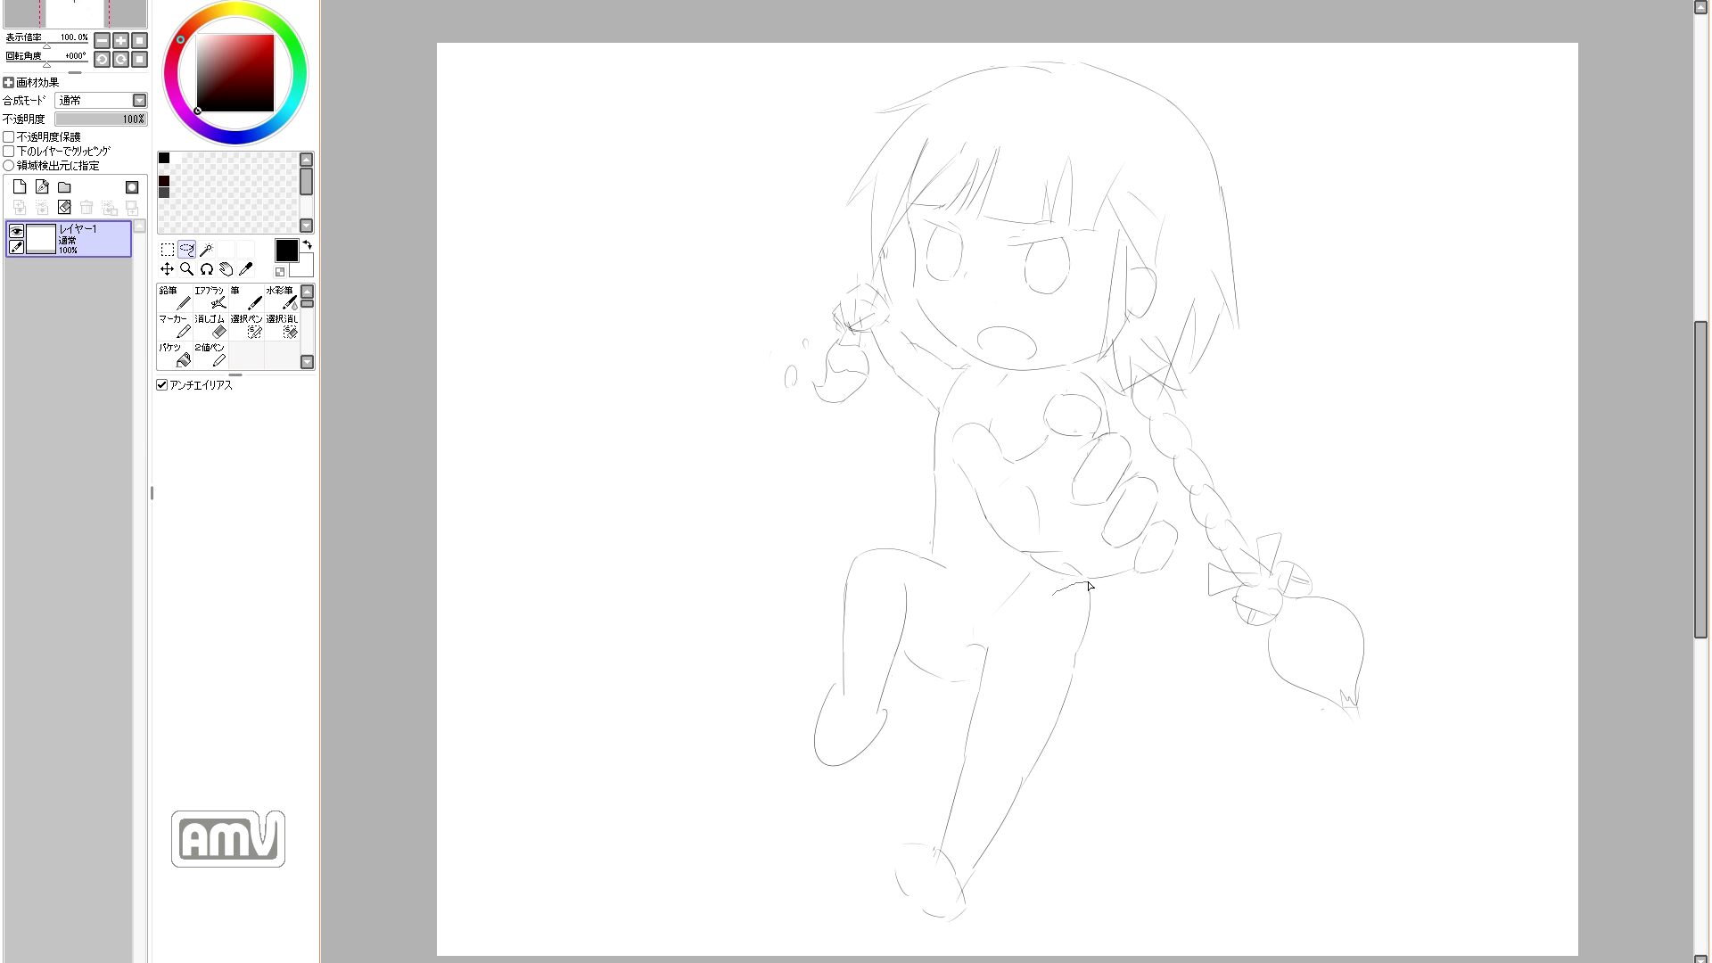
{"action": "mouse_move", "coordinate": [988, 556]}
{"action": "left_mouse_down"}
{"action": "mouse_move", "coordinate": [1181, 526]}
{"action": "mouse_move", "coordinate": [1097, 398]}
{"action": "mouse_move", "coordinate": [949, 457]}
{"action": "mouse_move", "coordinate": [949, 476]}
{"action": "left_mouse_up"}
{"action": "left_click_drag", "start_coordinate": [1077, 505], "coordinate": [1067, 481]}
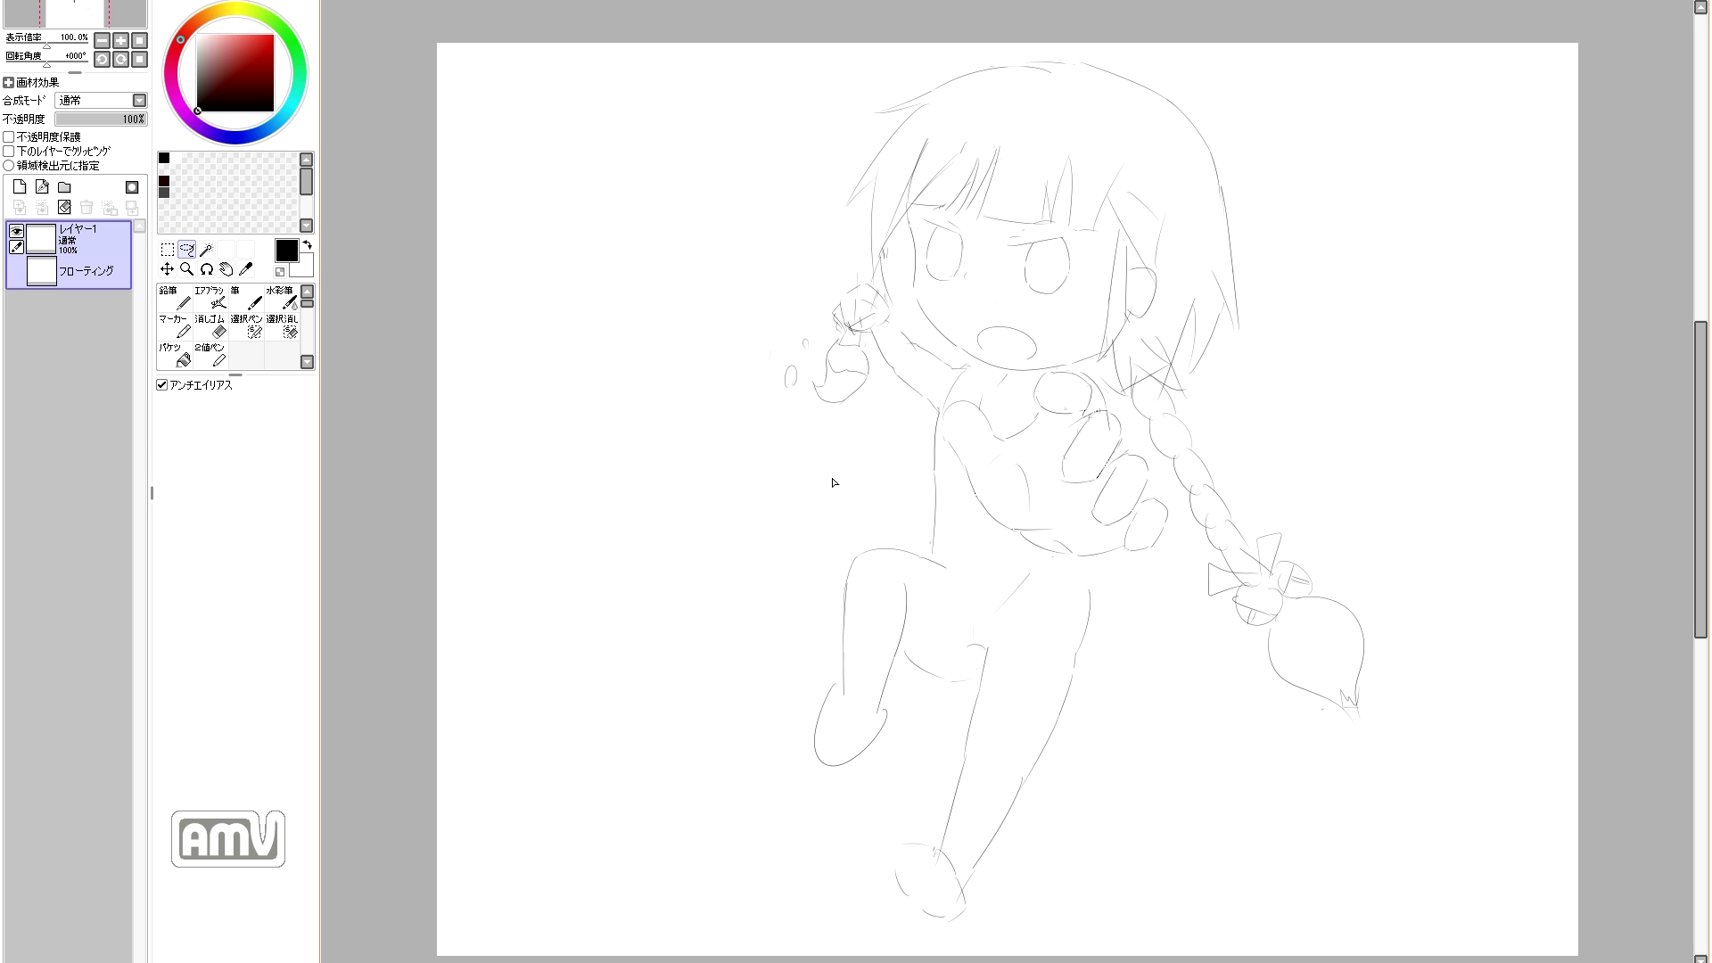
{"action": "key", "text": "n"}
{"action": "key", "text": "ctrl+d"}
Step: Join the bent thigh's underside to the straight leg, redraw the outer hip line up to the hand, and add a short torso line
{"action": "key", "text": "e"}
{"action": "key", "text": "n"}
{"action": "key", "text": "e"}
{"action": "key", "text": "n"}
{"action": "left_click_drag", "start_coordinate": [1070, 675], "coordinate": [1069, 686]}
{"action": "key", "text": "e"}
{"action": "key", "text": "n"}
{"action": "mouse_move", "coordinate": [944, 685]}
{"action": "left_mouse_down"}
{"action": "mouse_move", "coordinate": [907, 654]}
{"action": "mouse_move", "coordinate": [971, 649]}
{"action": "left_mouse_up"}
{"action": "left_click_drag", "start_coordinate": [1079, 651], "coordinate": [1063, 695]}
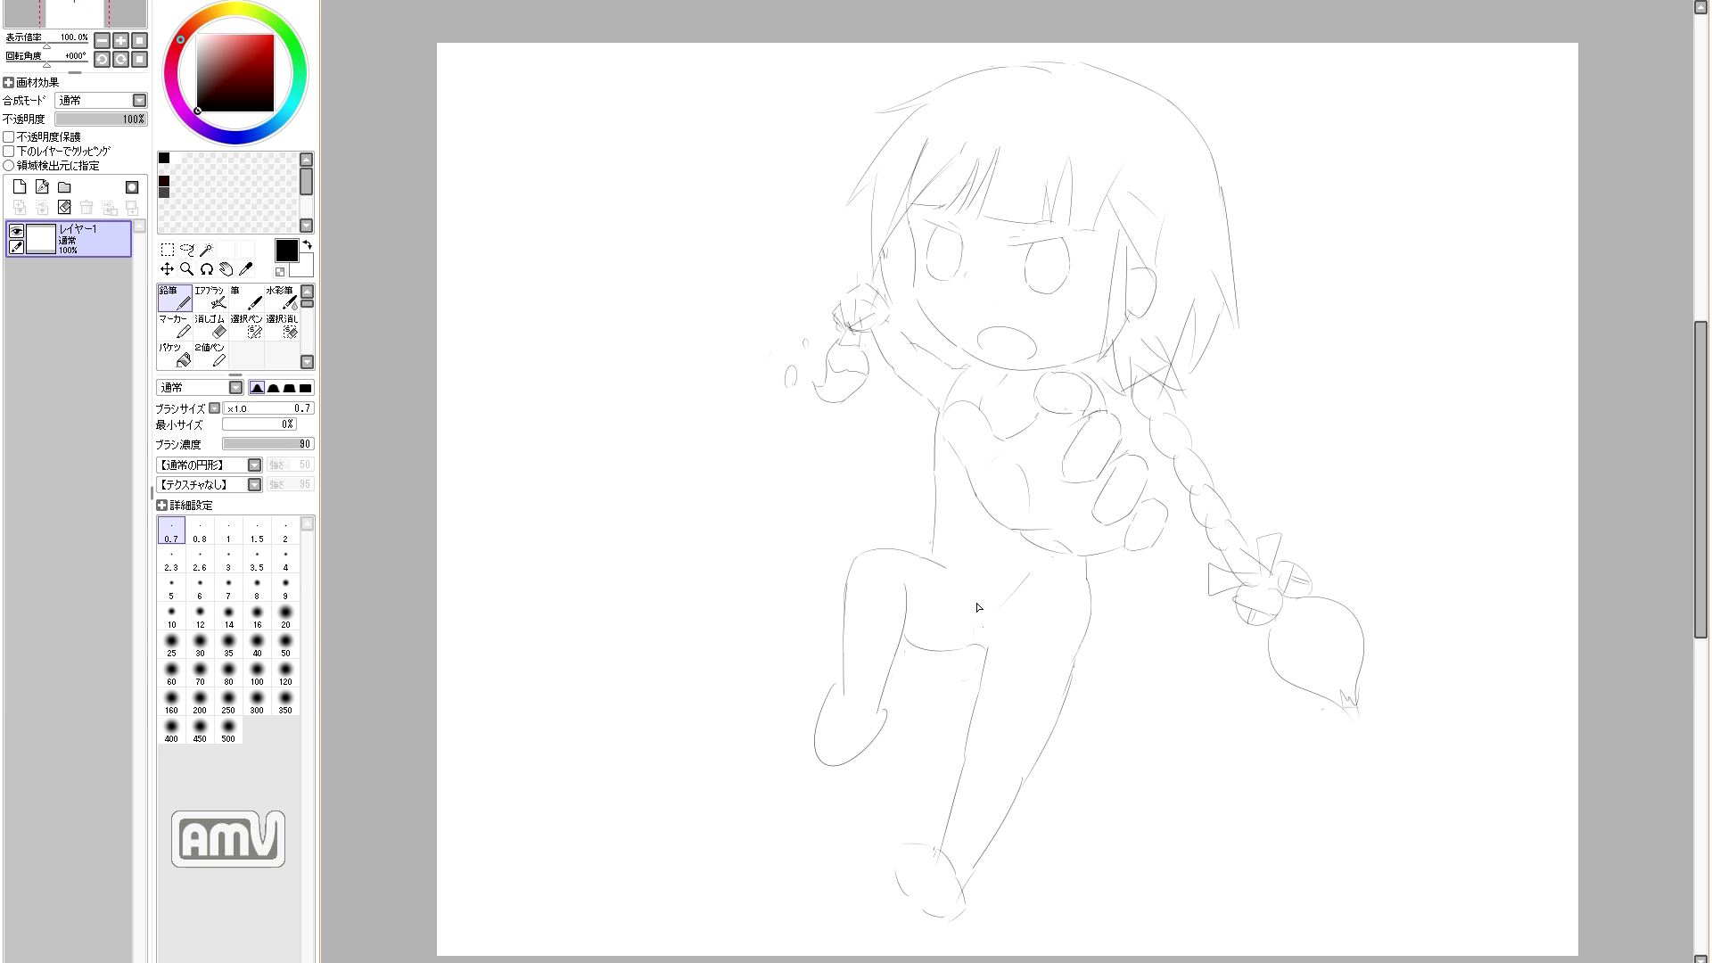
{"action": "left_click_drag", "start_coordinate": [965, 523], "coordinate": [968, 556]}
Step: Erase the closed tip of the hanging braid's tuft and redraw it as jagged hair points
{"action": "key", "text": "e"}
{"action": "mouse_move", "coordinate": [1322, 704]}
{"action": "left_mouse_down"}
{"action": "mouse_move", "coordinate": [1352, 713]}
{"action": "mouse_move", "coordinate": [1342, 674]}
{"action": "mouse_move", "coordinate": [1357, 708]}
{"action": "mouse_move", "coordinate": [1369, 694]}
{"action": "left_mouse_up"}
{"action": "key", "text": "n"}
{"action": "key", "text": "e"}
{"action": "key", "text": "n"}
{"action": "key", "text": "e"}
{"action": "key", "text": "n"}
{"action": "key", "text": "e"}
{"action": "key", "text": "n"}
{"action": "key", "text": "e"}
{"action": "key", "text": "n"}
{"action": "key", "text": "e"}
{"action": "key", "text": "n"}
{"action": "key", "text": "e"}
{"action": "key", "text": "n"}
{"action": "left_click_drag", "start_coordinate": [1069, 470], "coordinate": [1083, 456]}
{"action": "left_click_drag", "start_coordinate": [1147, 541], "coordinate": [1155, 529]}
{"action": "key", "text": "ctrl+z"}
{"action": "key", "text": "ctrl+z"}
{"action": "key", "text": "ctrl+z"}
{"action": "key", "text": "ctrl+z"}
{"action": "left_click_drag", "start_coordinate": [1044, 385], "coordinate": [1089, 399]}
{"action": "key", "text": "ctrl+z"}
Step: Retouch the reaching palm's outer edge and draw the brush handle rising from the raised fist as two near-parallel lines
{"action": "left_click_drag", "start_coordinate": [943, 415], "coordinate": [949, 441]}
{"action": "left_click_drag", "start_coordinate": [859, 256], "coordinate": [854, 322]}
{"action": "left_click_drag", "start_coordinate": [857, 236], "coordinate": [871, 238]}
{"action": "key", "text": "e"}
{"action": "key", "text": "n"}
{"action": "key", "text": "e"}
{"action": "key", "text": "n"}
{"action": "left_click_drag", "start_coordinate": [865, 248], "coordinate": [854, 313]}
{"action": "left_click_drag", "start_coordinate": [876, 278], "coordinate": [862, 348]}
{"action": "key", "text": "e"}
{"action": "key", "text": "n"}
{"action": "key", "text": "e"}
{"action": "key", "text": "n"}
{"action": "key", "text": "e"}
{"action": "key", "text": "n"}
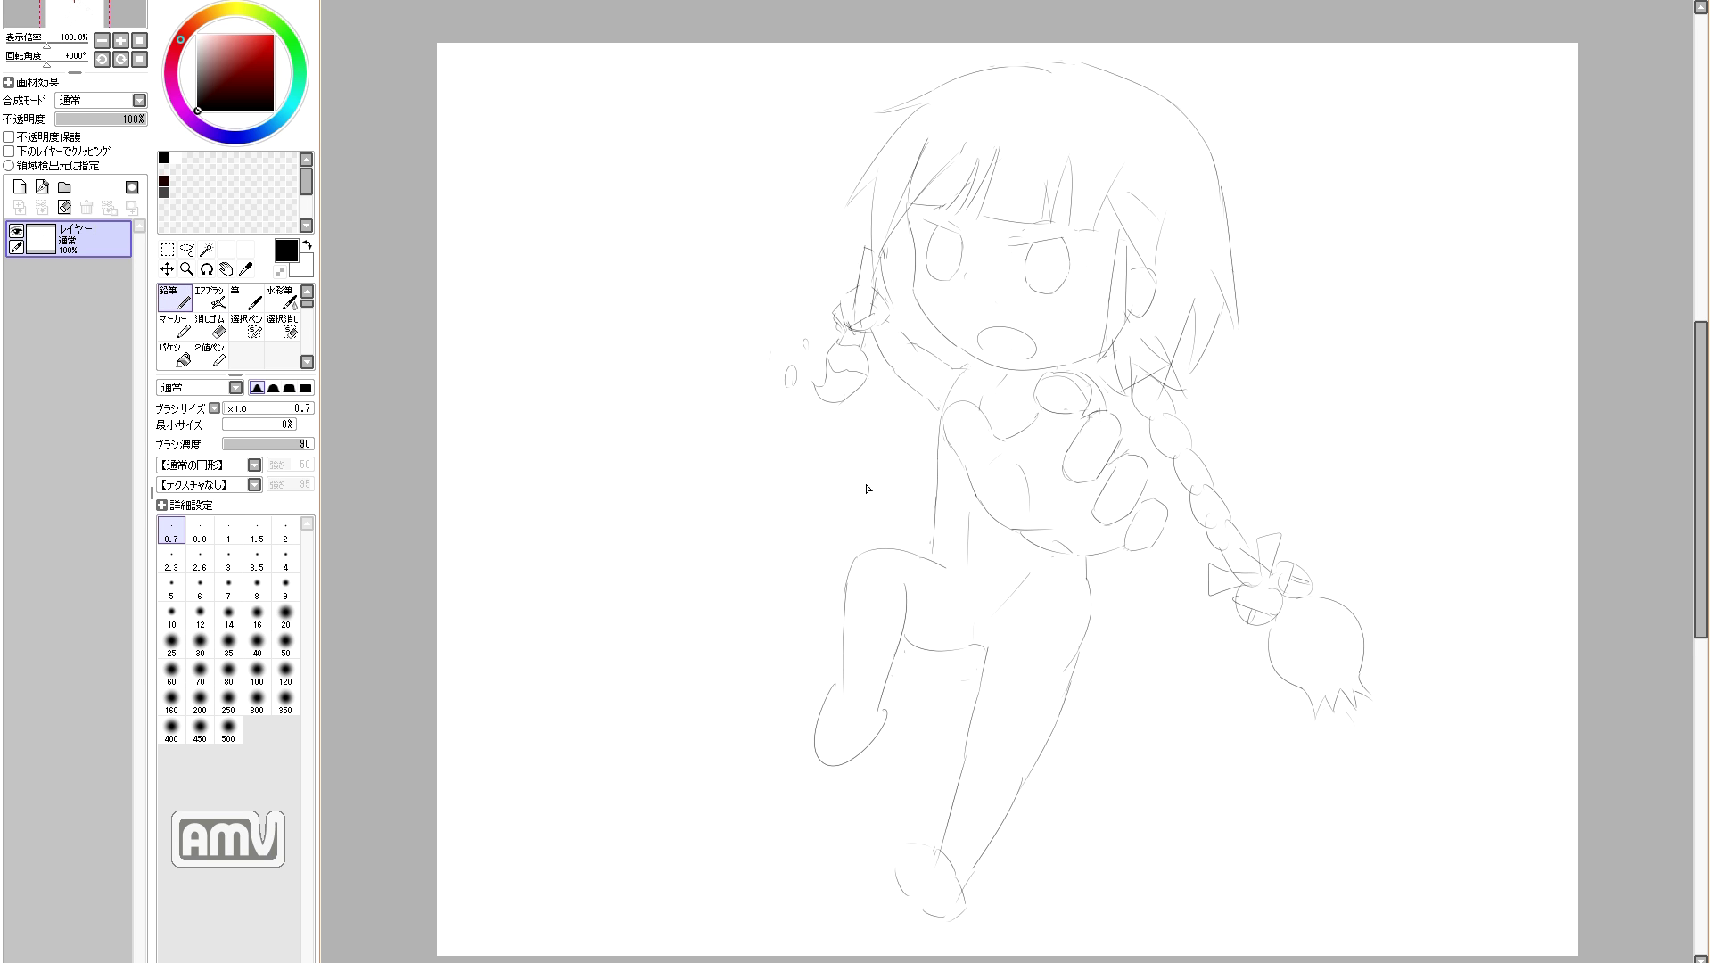
Step: Sketch the neckline below the chin and add a long side lock with pointed hair tips behind the left-hand cheek
{"action": "key", "text": "e"}
{"action": "key", "text": "n"}
{"action": "key", "text": "e"}
{"action": "key", "text": "n"}
{"action": "key", "text": "e"}
{"action": "key", "text": "n"}
{"action": "left_click_drag", "start_coordinate": [967, 370], "coordinate": [1006, 387]}
{"action": "key", "text": "e"}
{"action": "key", "text": "n"}
{"action": "key", "text": "ctrl+z"}
{"action": "left_click_drag", "start_coordinate": [878, 255], "coordinate": [943, 144]}
{"action": "left_click_drag", "start_coordinate": [919, 316], "coordinate": [930, 355]}
Step: Sketch a second braid curving from behind the raised fist up toward the canvas's upper-left corner
{"action": "mouse_move", "coordinate": [864, 260]}
{"action": "left_mouse_down"}
{"action": "mouse_move", "coordinate": [669, 131]}
{"action": "mouse_move", "coordinate": [699, 181]}
{"action": "mouse_move", "coordinate": [687, 128]}
{"action": "left_mouse_up"}
{"action": "key", "text": "ctrl+z"}
{"action": "key", "text": "ctrl+z"}
{"action": "left_click_drag", "start_coordinate": [869, 218], "coordinate": [754, 49]}
{"action": "left_click_drag", "start_coordinate": [716, 111], "coordinate": [737, 145]}
{"action": "left_click_drag", "start_coordinate": [721, 144], "coordinate": [741, 188]}
{"action": "left_click_drag", "start_coordinate": [737, 194], "coordinate": [833, 245]}
Step: Draw the round hair tie and the flared, jagged tuft at the end of the raised braid
{"action": "mouse_move", "coordinate": [726, 109]}
{"action": "left_mouse_down"}
{"action": "mouse_move", "coordinate": [708, 99]}
{"action": "mouse_move", "coordinate": [755, 114]}
{"action": "left_mouse_up"}
{"action": "key", "text": "ctrl+z"}
{"action": "key", "text": "e"}
{"action": "key", "text": "n"}
{"action": "left_click_drag", "start_coordinate": [713, 112], "coordinate": [761, 121]}
{"action": "mouse_move", "coordinate": [702, 131]}
{"action": "left_mouse_down"}
{"action": "mouse_move", "coordinate": [772, 139]}
{"action": "mouse_move", "coordinate": [723, 51]}
{"action": "left_mouse_up"}
{"action": "left_click_drag", "start_coordinate": [762, 121], "coordinate": [781, 55]}
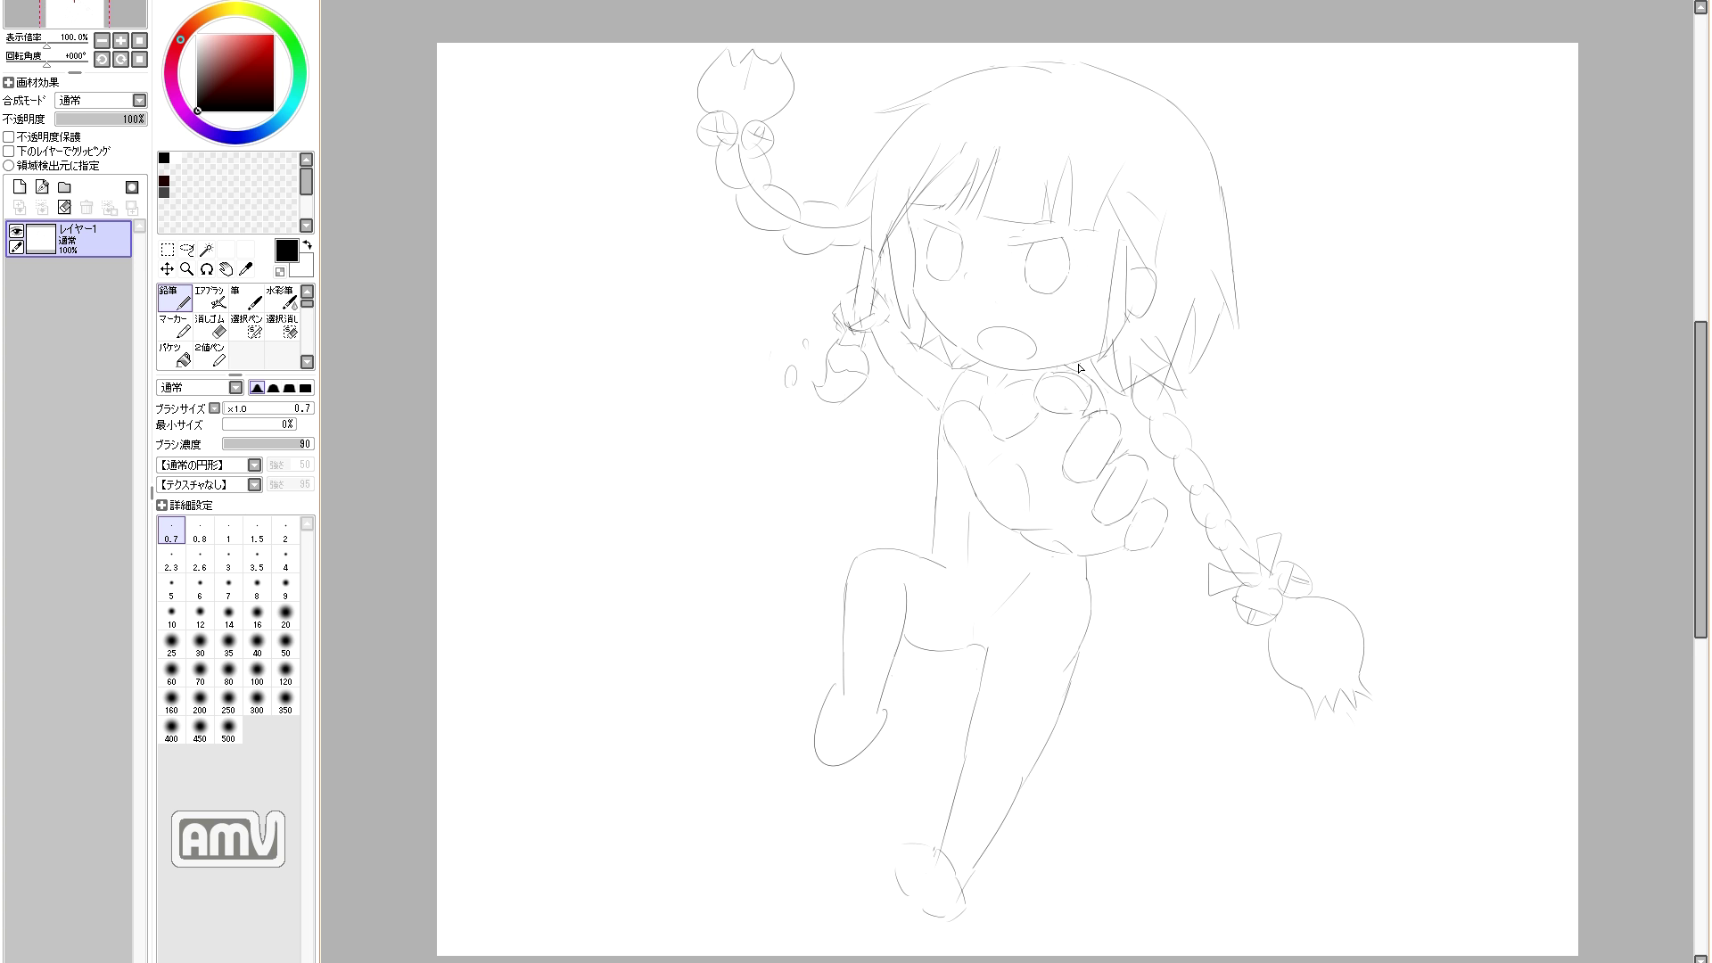
Step: Erase the outer curve of the ear and redraw the ear smaller beside the side hair
{"action": "key", "text": "e"}
{"action": "left_click_drag", "start_coordinate": [1152, 268], "coordinate": [1145, 310]}
{"action": "key", "text": "n"}
{"action": "key", "text": "e"}
{"action": "key", "text": "n"}
{"action": "key", "text": "e"}
{"action": "key", "text": "n"}
{"action": "key", "text": "e"}
{"action": "key", "text": "n"}
Step: Lasso both eyes, move them slightly down on the face, and deselect
{"action": "key", "text": "l"}
{"action": "mouse_move", "coordinate": [924, 237]}
{"action": "left_mouse_down"}
{"action": "mouse_move", "coordinate": [1052, 308]}
{"action": "mouse_move", "coordinate": [1064, 237]}
{"action": "mouse_move", "coordinate": [925, 237]}
{"action": "left_mouse_up"}
{"action": "left_click_drag", "start_coordinate": [1008, 257], "coordinate": [1007, 280]}
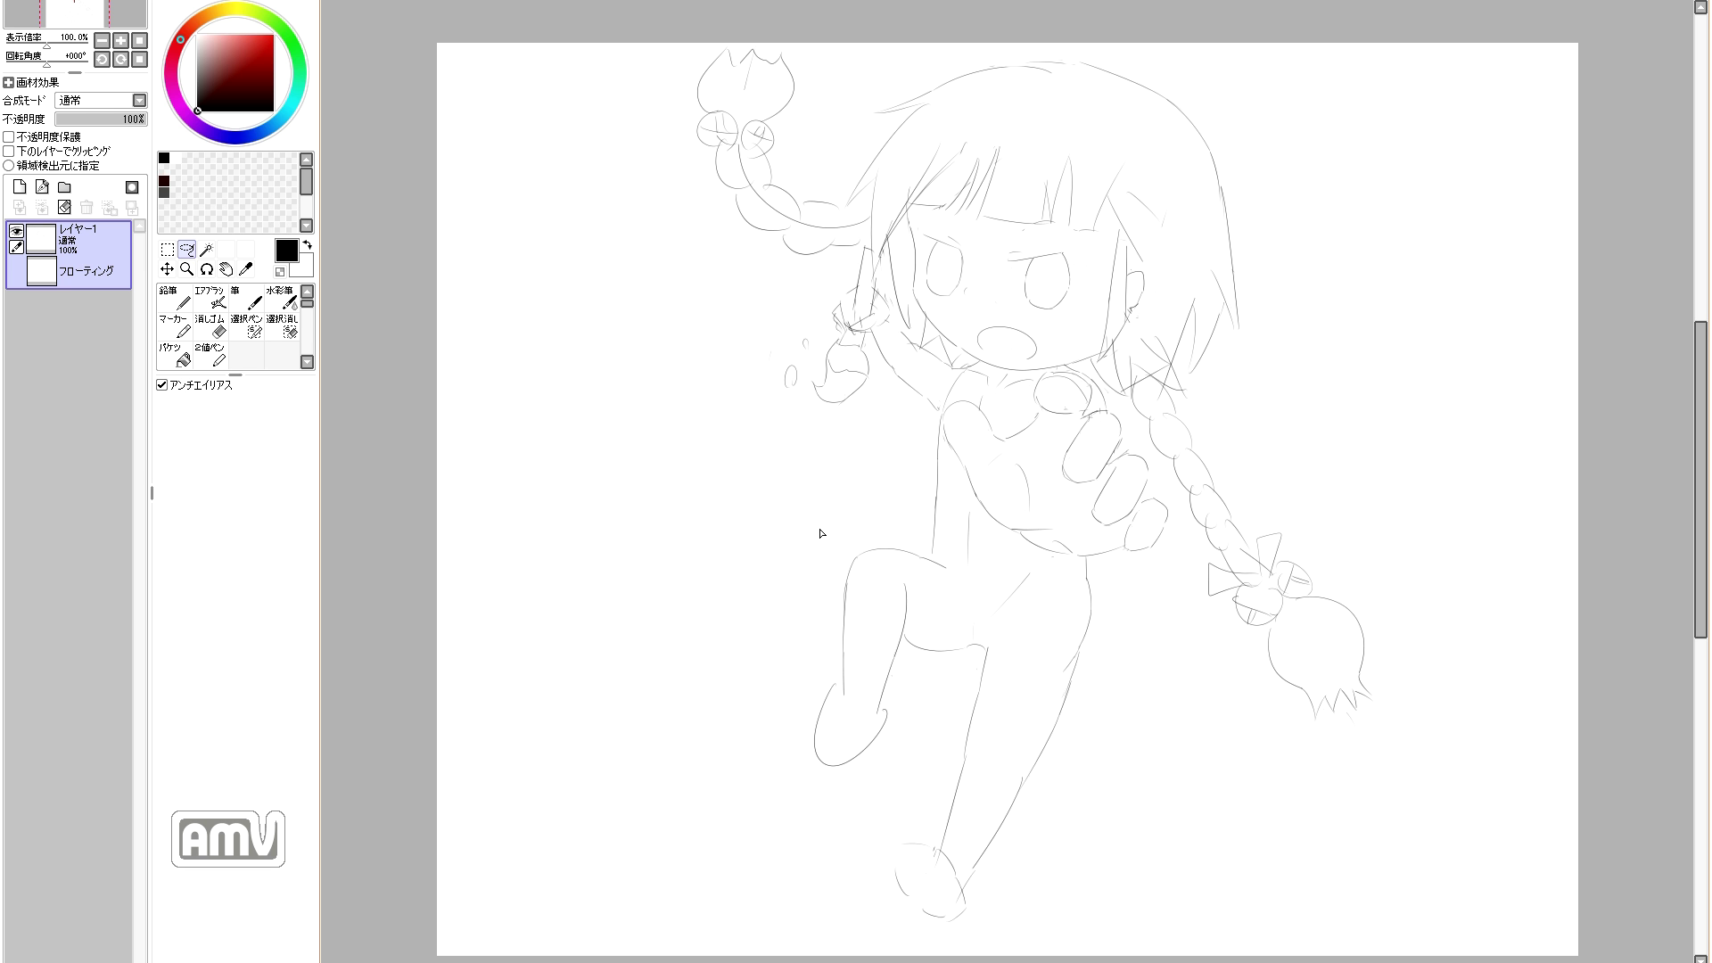
{"action": "scroll", "coordinate": [856, 394], "scroll_direction": "up", "scroll_amount": 3}
{"action": "key", "text": "e"}
{"action": "key", "text": "ctrl+d"}
Step: Redraw the raised fist's thumb wrapping across the brush handle and clean up the lines around it
{"action": "key", "text": "n"}
{"action": "key", "text": "e"}
{"action": "left_click", "coordinate": [299, 560]}
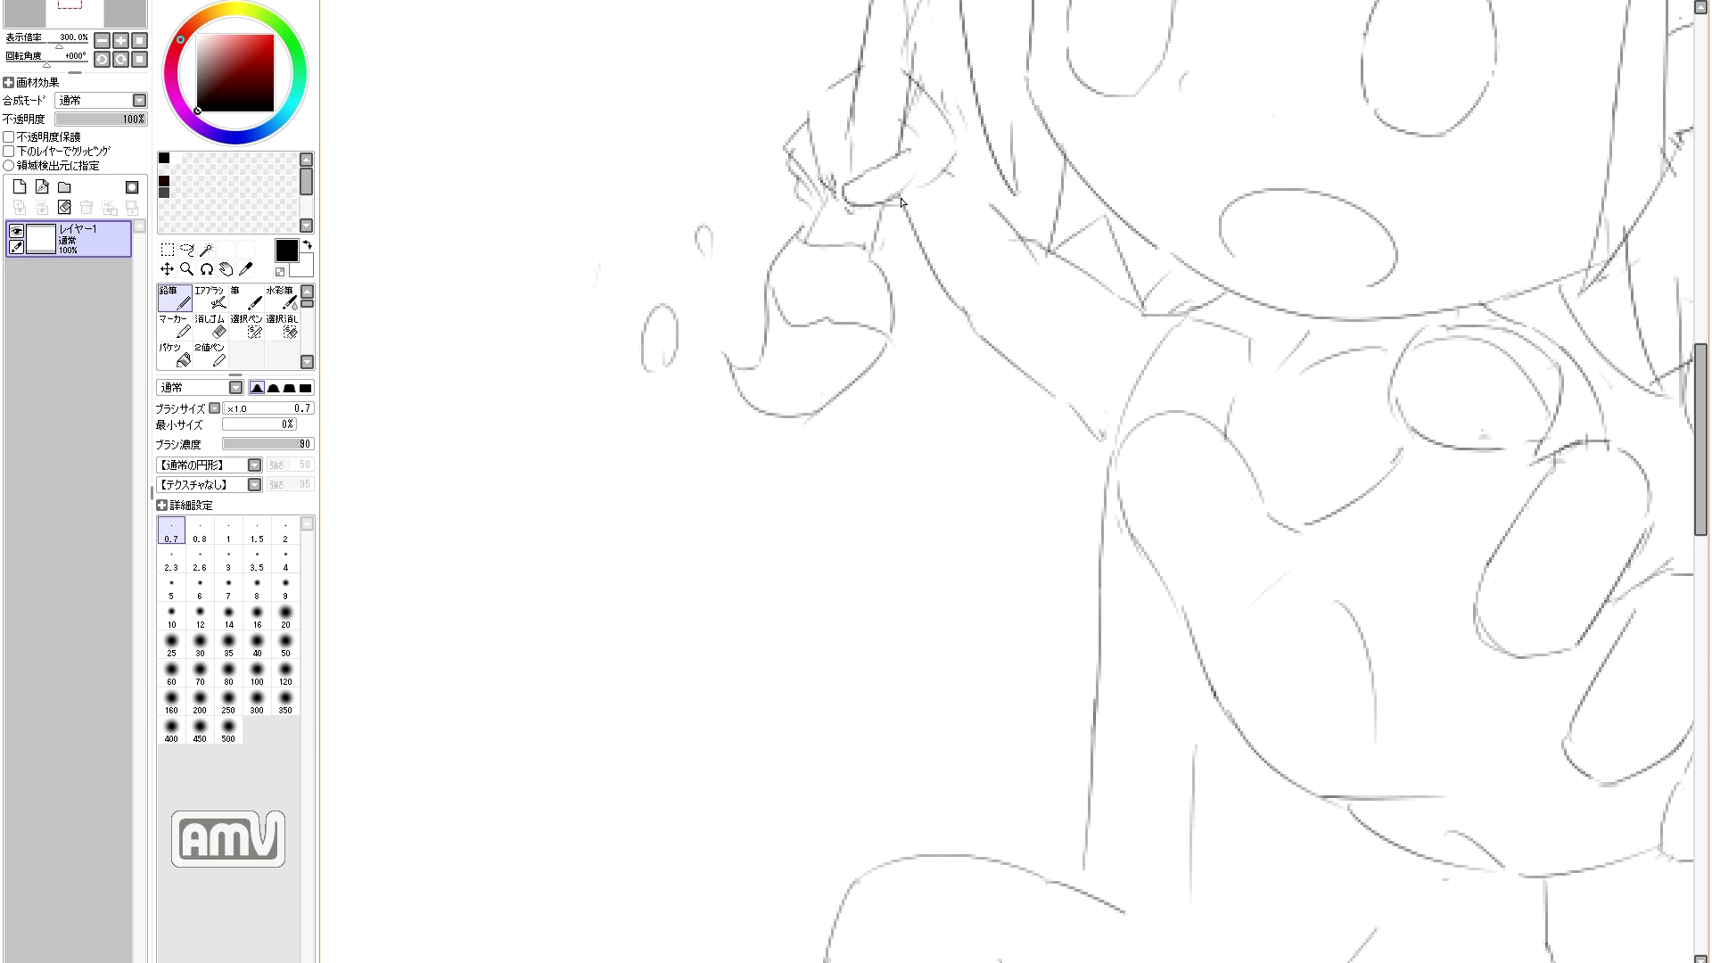
{"action": "key", "text": "n"}
{"action": "key", "text": "e"}
{"action": "key", "text": "n"}
{"action": "mouse_move", "coordinate": [880, 213]}
{"action": "left_mouse_down"}
{"action": "mouse_move", "coordinate": [843, 187]}
{"action": "mouse_move", "coordinate": [921, 187]}
{"action": "mouse_move", "coordinate": [829, 197]}
{"action": "left_mouse_up"}
{"action": "key", "text": "e"}
{"action": "key", "text": "n"}
{"action": "key", "text": "e"}
{"action": "key", "text": "n"}
Step: Redefine the handle edge inside the raised fist and erase the sketch lines crossing the grip
{"action": "mouse_move", "coordinate": [839, 78]}
{"action": "left_mouse_down"}
{"action": "mouse_move", "coordinate": [814, 114]}
{"action": "mouse_move", "coordinate": [861, 200]}
{"action": "left_mouse_up"}
{"action": "key", "text": "e"}
{"action": "key", "text": "n"}
{"action": "key", "text": "e"}
{"action": "key", "text": "n"}
{"action": "key", "text": "e"}
{"action": "key", "text": "n"}
{"action": "key", "text": "e"}
{"action": "key", "text": "n"}
{"action": "key", "text": "e"}
{"action": "key", "text": "n"}
Step: Redraw the raised fist's curled fingers and rounded back, and erase the stray lines near the wrist
{"action": "mouse_move", "coordinate": [911, 98]}
{"action": "left_mouse_down"}
{"action": "mouse_move", "coordinate": [916, 143]}
{"action": "mouse_move", "coordinate": [951, 115]}
{"action": "left_mouse_up"}
{"action": "key", "text": "e"}
{"action": "left_click_drag", "start_coordinate": [945, 96], "coordinate": [956, 143]}
{"action": "key", "text": "n"}
{"action": "mouse_move", "coordinate": [787, 143]}
{"action": "left_mouse_down"}
{"action": "mouse_move", "coordinate": [818, 206]}
{"action": "mouse_move", "coordinate": [806, 237]}
{"action": "left_mouse_up"}
{"action": "key", "text": "e"}
{"action": "key", "text": "n"}
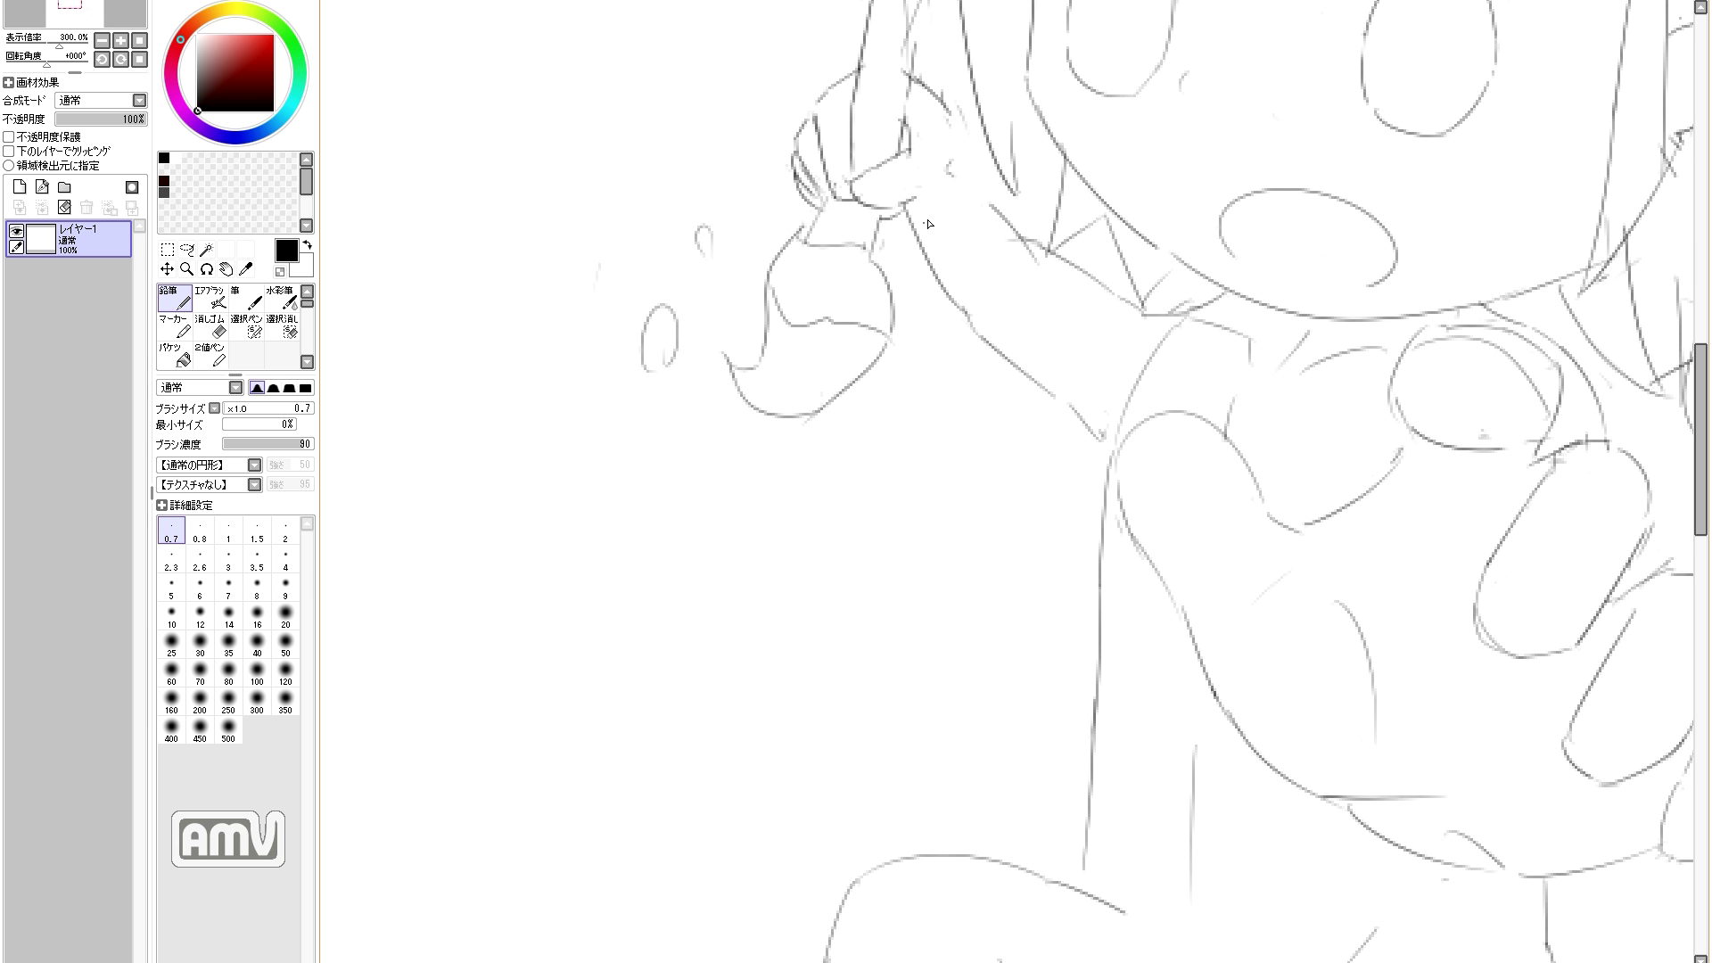
{"action": "key", "text": "e"}
{"action": "mouse_move", "coordinate": [985, 196]}
{"action": "left_mouse_down"}
{"action": "mouse_move", "coordinate": [954, 105]}
{"action": "mouse_move", "coordinate": [963, 169]}
{"action": "left_mouse_up"}
{"action": "key", "text": "n"}
{"action": "key", "text": "e"}
{"action": "key", "text": "n"}
{"action": "key", "text": "Home"}
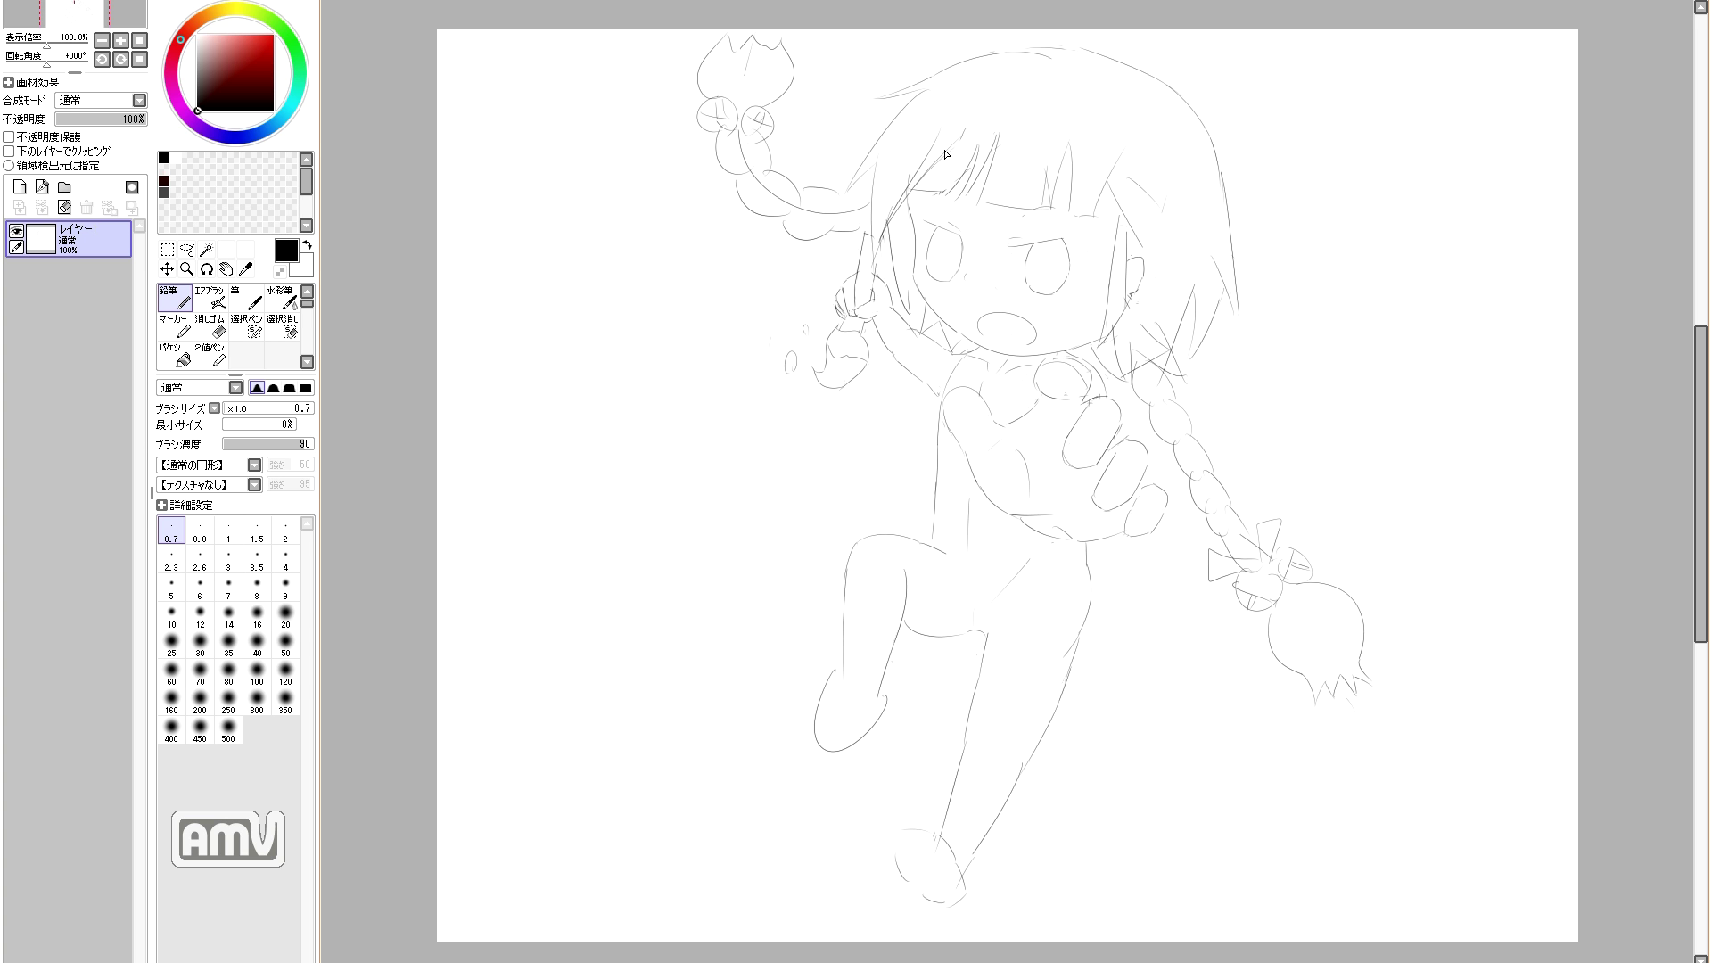
Step: Clean up the crown's hair line and redraw the torso's waist line down to the raised knee
{"action": "key", "text": "e"}
{"action": "left_click_drag", "start_coordinate": [1077, 48], "coordinate": [1097, 55]}
{"action": "key", "text": "n"}
{"action": "key", "text": "e"}
{"action": "left_click_drag", "start_coordinate": [945, 554], "coordinate": [932, 540]}
{"action": "key", "text": "n"}
{"action": "key", "text": "e"}
{"action": "key", "text": "n"}
{"action": "left_click_drag", "start_coordinate": [936, 495], "coordinate": [925, 542]}
{"action": "key", "text": "e"}
Step: Erase the extended leg's rough foot outline and redraw it as a defined foot with an ankle opening
{"action": "key", "text": "e"}
{"action": "mouse_move", "coordinate": [896, 865]}
{"action": "left_mouse_down"}
{"action": "mouse_move", "coordinate": [965, 890]}
{"action": "mouse_move", "coordinate": [962, 863]}
{"action": "mouse_move", "coordinate": [964, 895]}
{"action": "left_mouse_up"}
{"action": "key", "text": "ctrl+z"}
{"action": "key", "text": "e"}
{"action": "key", "text": "n"}
{"action": "mouse_move", "coordinate": [930, 833]}
{"action": "left_mouse_down"}
{"action": "mouse_move", "coordinate": [942, 874]}
{"action": "mouse_move", "coordinate": [962, 861]}
{"action": "mouse_move", "coordinate": [916, 876]}
{"action": "mouse_move", "coordinate": [962, 903]}
{"action": "left_mouse_up"}
{"action": "key", "text": "ctrl+z"}
{"action": "key", "text": "e"}
{"action": "key", "text": "e"}
{"action": "key", "text": "e"}
{"action": "left_click_drag", "start_coordinate": [952, 854], "coordinate": [905, 832]}
{"action": "key", "text": "n"}
{"action": "left_click_drag", "start_coordinate": [1142, 170], "coordinate": [1173, 304]}
{"action": "key", "text": "ctrl+z"}
{"action": "key", "text": "ctrl+z"}
Step: Erase the bent leg's rough foot outline and redraw it as a smaller, rounded foot with a toe line
{"action": "key", "text": "e"}
{"action": "mouse_move", "coordinate": [815, 719]}
{"action": "left_mouse_down"}
{"action": "mouse_move", "coordinate": [829, 702]}
{"action": "mouse_move", "coordinate": [831, 750]}
{"action": "left_mouse_up"}
{"action": "key", "text": "n"}
{"action": "key", "text": "e"}
{"action": "mouse_move", "coordinate": [881, 685]}
{"action": "left_mouse_down"}
{"action": "mouse_move", "coordinate": [873, 726]}
{"action": "mouse_move", "coordinate": [837, 746]}
{"action": "left_mouse_up"}
{"action": "key", "text": "n"}
{"action": "key", "text": "e"}
{"action": "mouse_move", "coordinate": [829, 685]}
{"action": "left_mouse_down"}
{"action": "mouse_move", "coordinate": [813, 751]}
{"action": "mouse_move", "coordinate": [830, 747]}
{"action": "mouse_move", "coordinate": [814, 711]}
{"action": "left_mouse_up"}
{"action": "key", "text": "n"}
{"action": "key", "text": "e"}
{"action": "key", "text": "n"}
{"action": "mouse_move", "coordinate": [837, 682]}
{"action": "left_mouse_down"}
{"action": "mouse_move", "coordinate": [815, 734]}
{"action": "mouse_move", "coordinate": [854, 750]}
{"action": "left_mouse_up"}
{"action": "key", "text": "e"}
{"action": "key", "text": "n"}
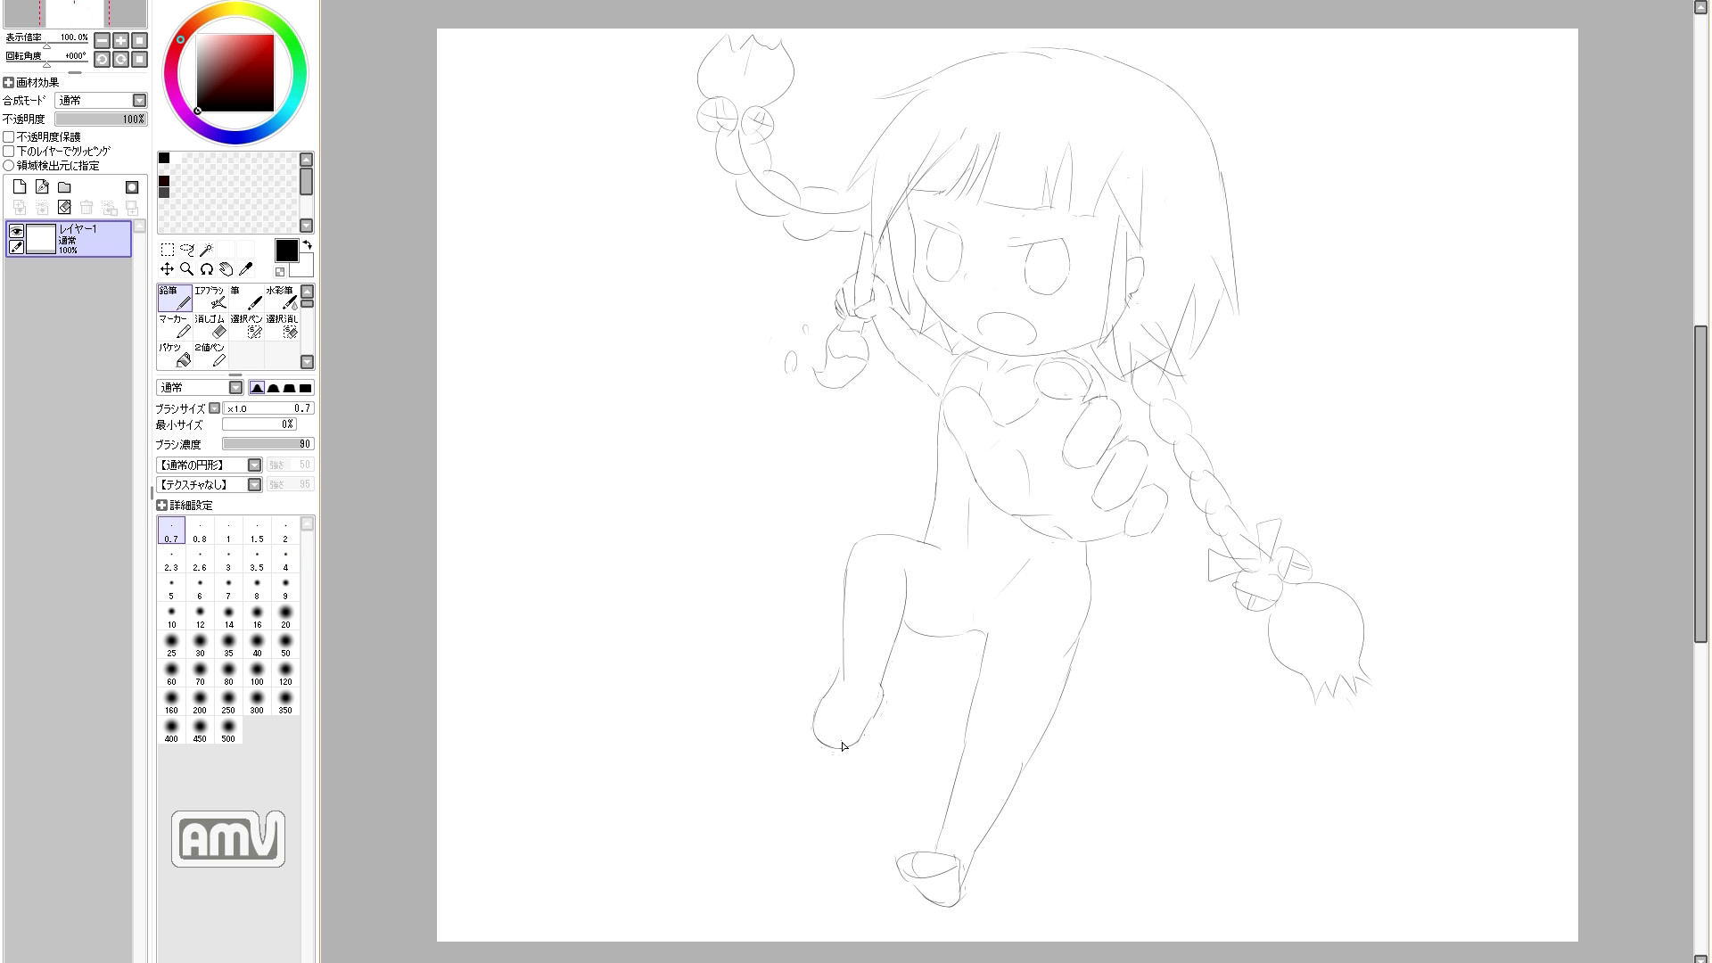
Step: Refine the extended leg's foot by redrawing its side and sole lines and erasing the stray strokes
{"action": "key", "text": "e"}
{"action": "left_click", "coordinate": [854, 816]}
{"action": "key", "text": "n"}
{"action": "key", "text": "e"}
{"action": "key", "text": "n"}
{"action": "mouse_move", "coordinate": [963, 858]}
{"action": "left_mouse_down"}
{"action": "mouse_move", "coordinate": [961, 892]}
{"action": "mouse_move", "coordinate": [900, 876]}
{"action": "mouse_move", "coordinate": [937, 908]}
{"action": "mouse_move", "coordinate": [943, 895]}
{"action": "left_mouse_up"}
{"action": "key", "text": "e"}
{"action": "key", "text": "n"}
{"action": "key", "text": "e"}
{"action": "key", "text": "n"}
{"action": "key", "text": "e"}
{"action": "key", "text": "n"}
Step: Erase and redraw the lower edge of the reaching hand where it overlaps the torso
{"action": "key", "text": "e"}
{"action": "left_click_drag", "start_coordinate": [1054, 516], "coordinate": [1070, 533]}
{"action": "key", "text": "n"}
{"action": "key", "text": "e"}
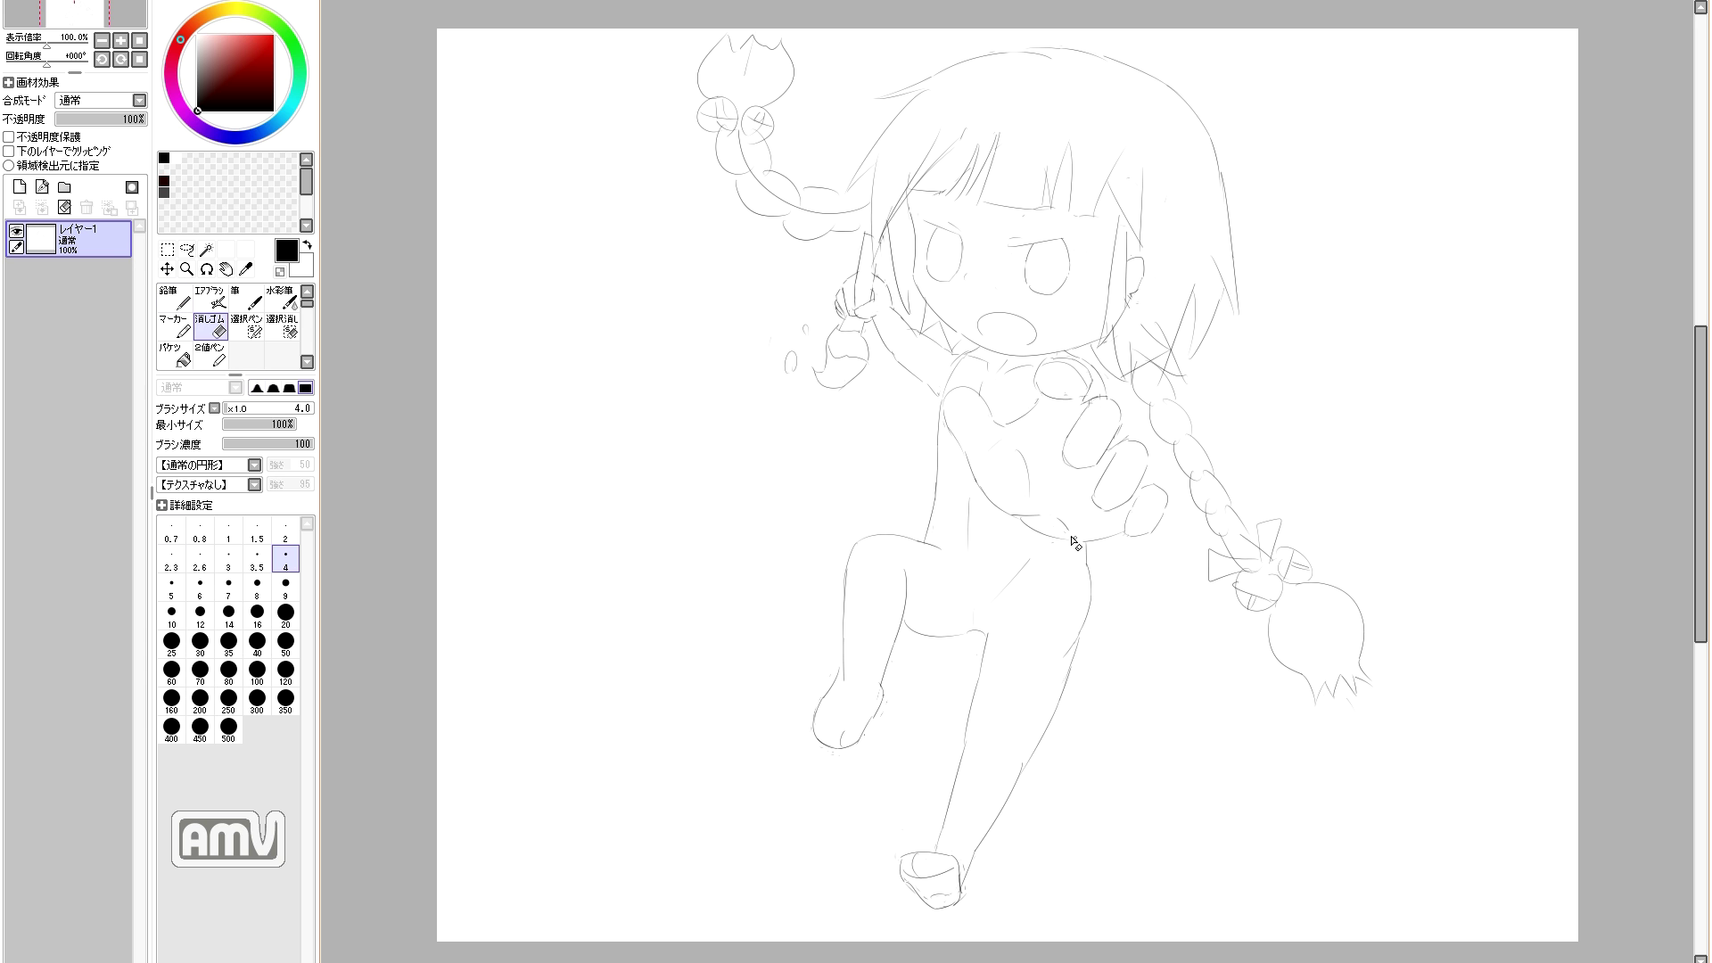
{"action": "key", "text": "n"}
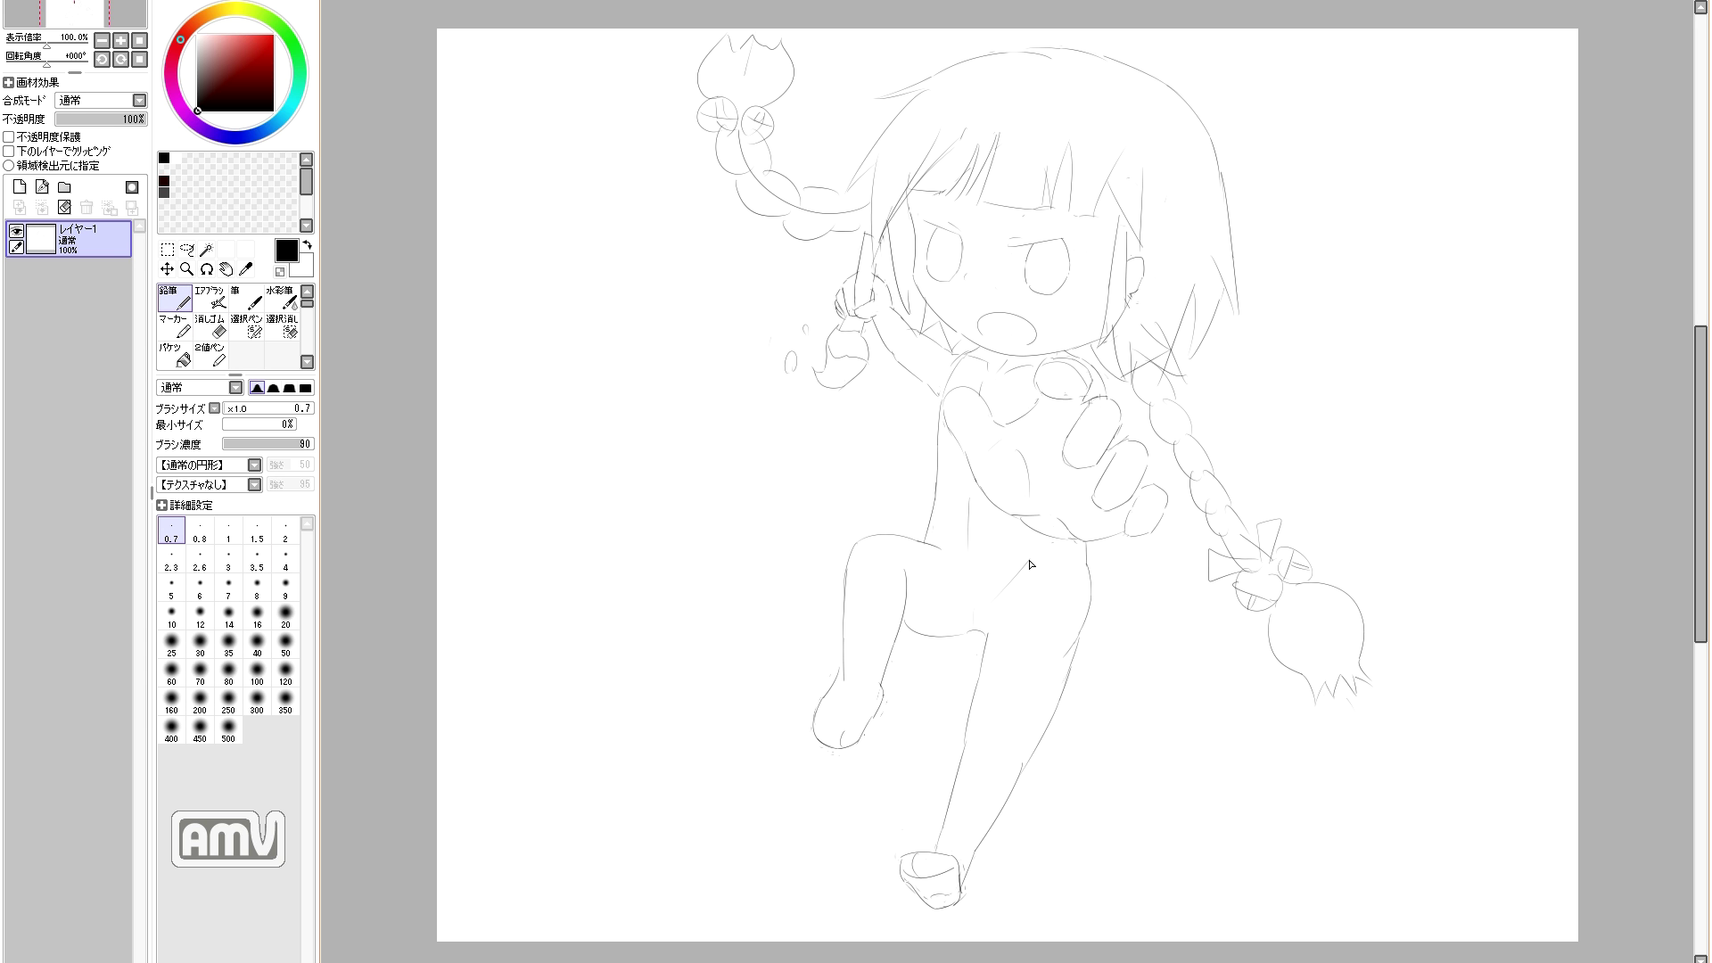
Step: Extend the inner thigh line of the extended leg from the hip to the knee
{"action": "left_click_drag", "start_coordinate": [1005, 587], "coordinate": [984, 648]}
{"action": "key", "text": "e"}
{"action": "key", "text": "n"}
Step: Erase the raised braid's inner guide curves and outline its rounded segments
{"action": "key", "text": "e"}
{"action": "key", "text": "n"}
{"action": "left_click", "coordinate": [36, 2]}
{"action": "left_click", "coordinate": [61, 69]}
{"action": "key", "text": "e"}
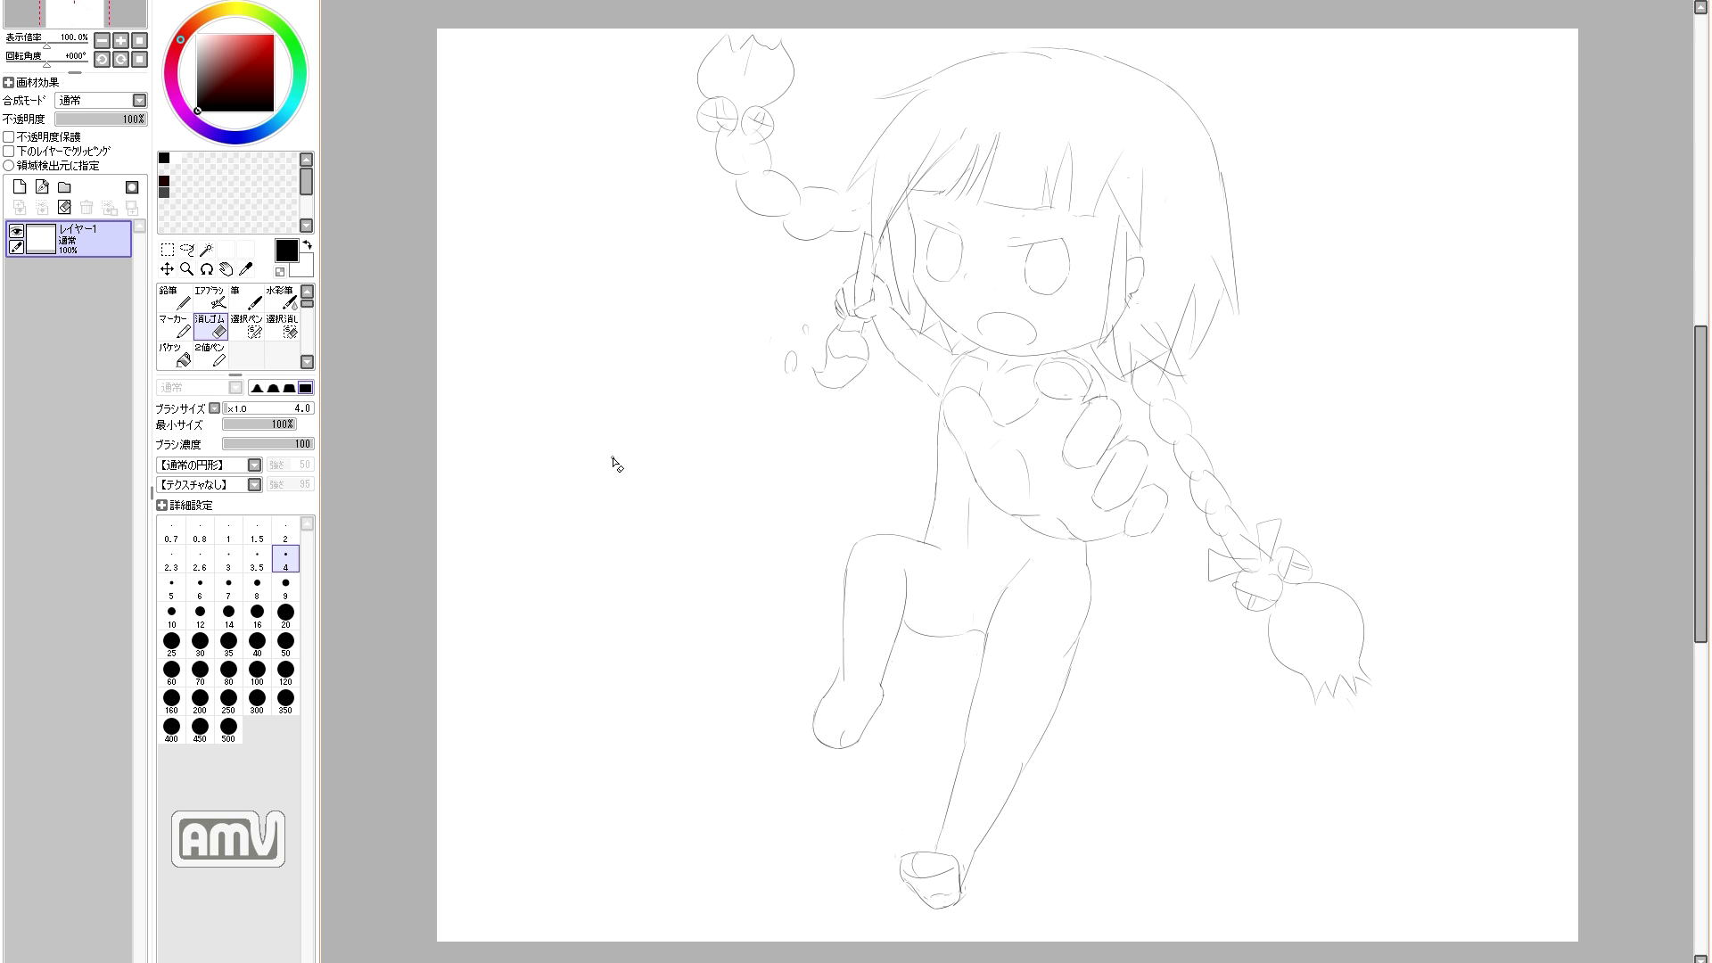
Step: Sketch the top's side edge from the armpit down to the waist, outside the torso line
{"action": "left_click", "coordinate": [175, 298]}
{"action": "key", "text": "ctrl+z"}
{"action": "left_click_drag", "start_coordinate": [936, 397], "coordinate": [931, 465]}
{"action": "left_click_drag", "start_coordinate": [932, 462], "coordinate": [917, 535]}
{"action": "key", "text": "ctrl+z"}
{"action": "key", "text": "ctrl+z"}
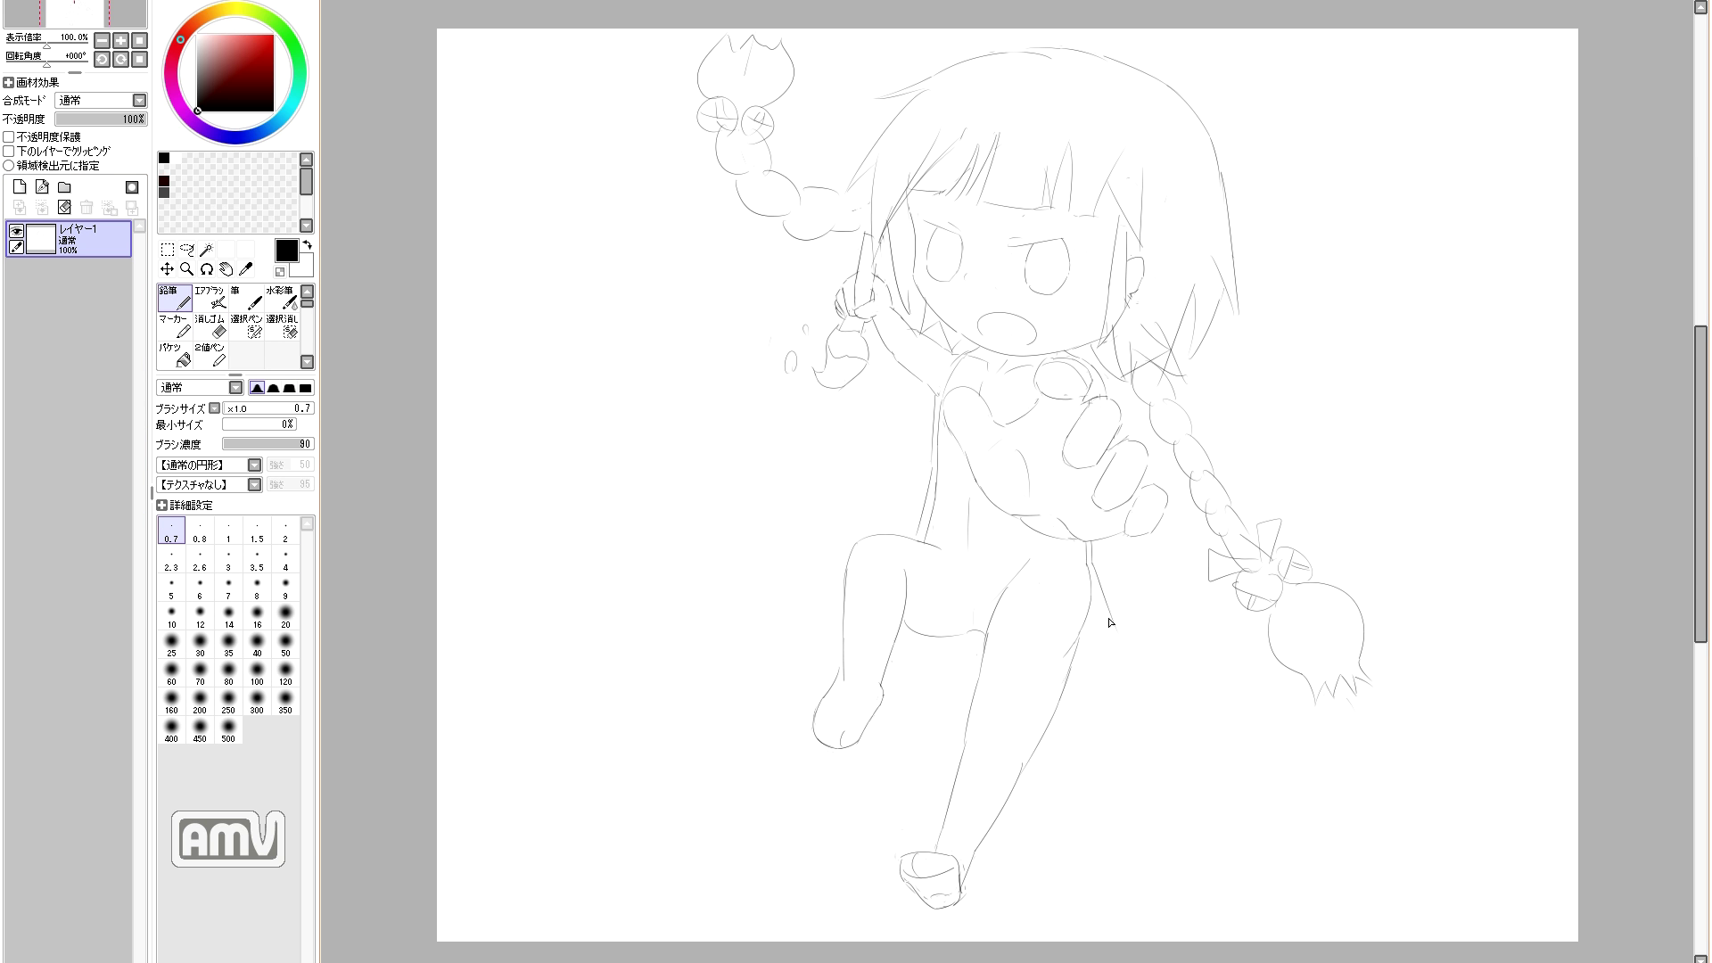
Step: Sketch the top's flared opposite side and its hem slanting across the hips, and clean up the lines
{"action": "mouse_move", "coordinate": [1097, 572]}
{"action": "left_mouse_down"}
{"action": "mouse_move", "coordinate": [1081, 632]}
{"action": "mouse_move", "coordinate": [1116, 618]}
{"action": "mouse_move", "coordinate": [1071, 654]}
{"action": "mouse_move", "coordinate": [1120, 623]}
{"action": "mouse_move", "coordinate": [1089, 640]}
{"action": "mouse_move", "coordinate": [1104, 597]}
{"action": "mouse_move", "coordinate": [1013, 603]}
{"action": "mouse_move", "coordinate": [1055, 609]}
{"action": "mouse_move", "coordinate": [911, 530]}
{"action": "mouse_move", "coordinate": [954, 554]}
{"action": "mouse_move", "coordinate": [996, 636]}
{"action": "mouse_move", "coordinate": [895, 536]}
{"action": "left_mouse_up"}
{"action": "key", "text": "ctrl+z"}
{"action": "key", "text": "ctrl+z"}
{"action": "key", "text": "e"}
{"action": "key", "text": "n"}
Step: Sketch the raised arm's sleeve outline and add the collar line from the neck to the shoulder
{"action": "mouse_move", "coordinate": [875, 318]}
{"action": "left_mouse_down"}
{"action": "mouse_move", "coordinate": [875, 367]}
{"action": "mouse_move", "coordinate": [904, 307]}
{"action": "mouse_move", "coordinate": [922, 327]}
{"action": "mouse_move", "coordinate": [873, 364]}
{"action": "mouse_move", "coordinate": [924, 384]}
{"action": "left_mouse_up"}
{"action": "key", "text": "e"}
{"action": "key", "text": "n"}
{"action": "key", "text": "e"}
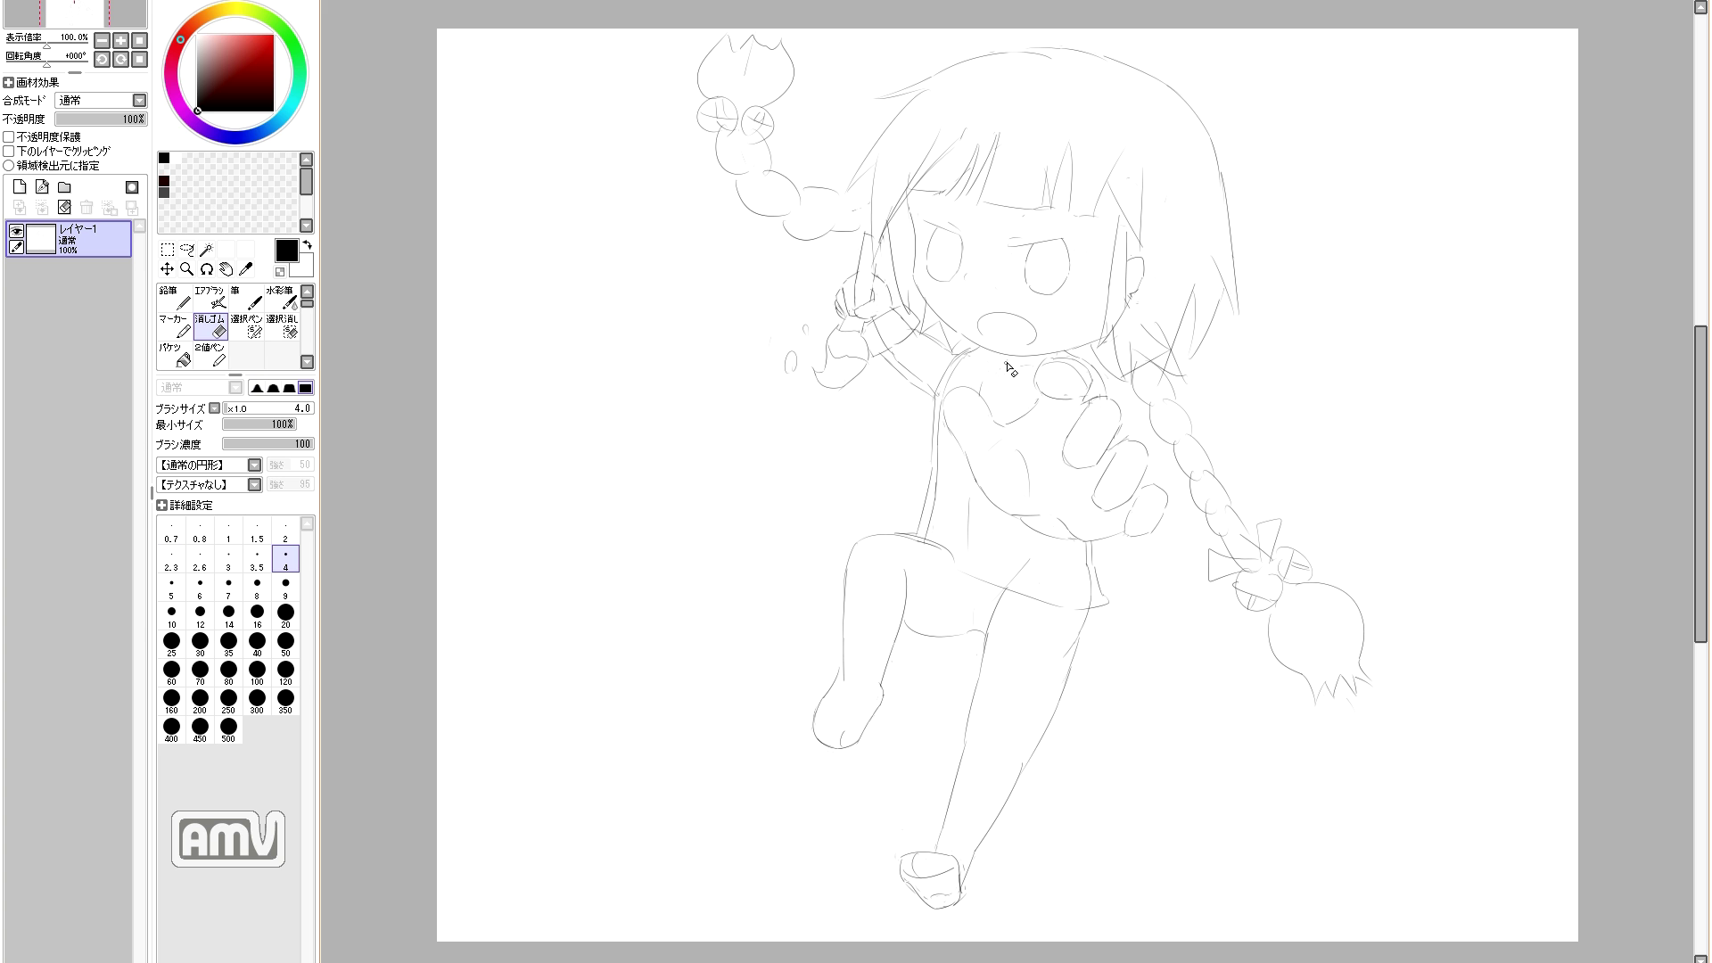
{"action": "key", "text": "n"}
{"action": "left_click_drag", "start_coordinate": [990, 357], "coordinate": [937, 397]}
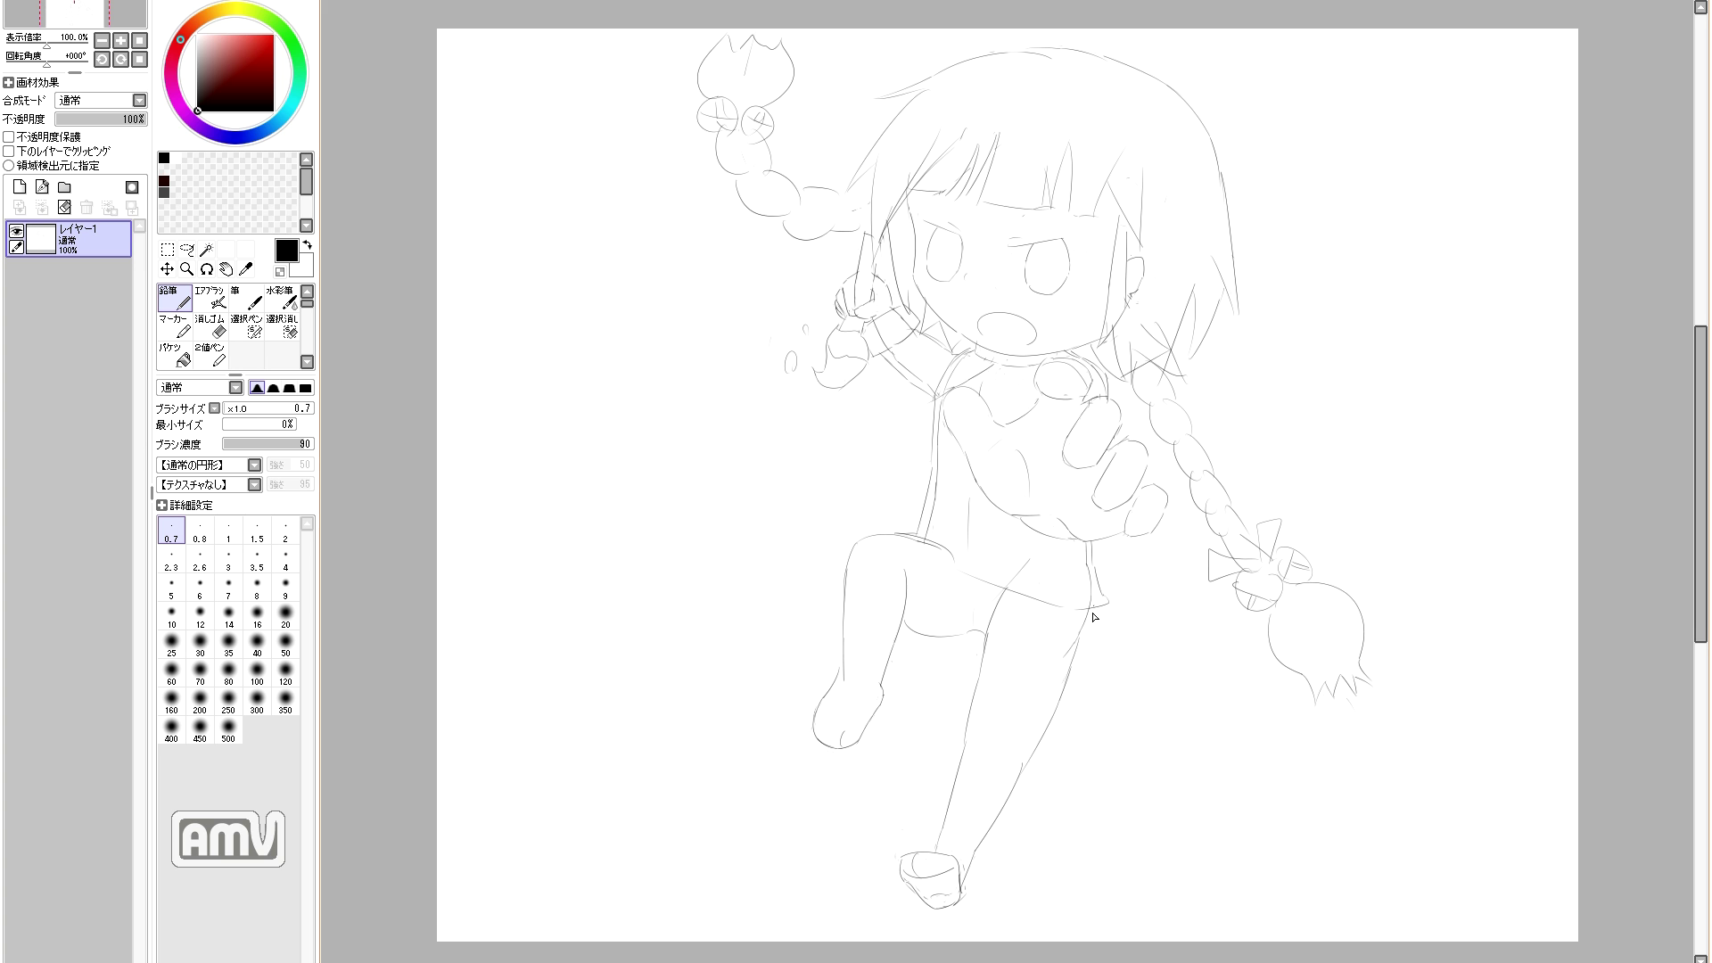
{"action": "key", "text": "e"}
{"action": "key", "text": "n"}
{"action": "mouse_move", "coordinate": [1100, 590]}
{"action": "left_mouse_down"}
{"action": "mouse_move", "coordinate": [929, 808]}
{"action": "mouse_move", "coordinate": [960, 734]}
{"action": "mouse_move", "coordinate": [825, 830]}
{"action": "left_mouse_up"}
{"action": "key", "text": "e"}
{"action": "key", "text": "n"}
{"action": "key", "text": "e"}
{"action": "key", "text": "n"}
{"action": "left_click_drag", "start_coordinate": [796, 680], "coordinate": [813, 800]}
{"action": "key", "text": "ctrl+z"}
{"action": "left_click_drag", "start_coordinate": [773, 712], "coordinate": [824, 821]}
{"action": "key", "text": "ctrl+z"}
{"action": "mouse_move", "coordinate": [775, 716]}
{"action": "left_mouse_down"}
{"action": "mouse_move", "coordinate": [809, 694]}
{"action": "mouse_move", "coordinate": [839, 720]}
{"action": "left_mouse_up"}
{"action": "mouse_move", "coordinate": [813, 625]}
{"action": "left_mouse_down"}
{"action": "mouse_move", "coordinate": [839, 725]}
{"action": "mouse_move", "coordinate": [766, 772]}
{"action": "left_mouse_up"}
{"action": "left_click_drag", "start_coordinate": [955, 572], "coordinate": [893, 627]}
{"action": "left_click_drag", "start_coordinate": [1055, 720], "coordinate": [1067, 825]}
{"action": "left_click_drag", "start_coordinate": [1067, 831], "coordinate": [1019, 827]}
{"action": "key", "text": "ctrl+z"}
{"action": "key", "text": "ctrl+z"}
{"action": "left_click_drag", "start_coordinate": [1040, 743], "coordinate": [1047, 845]}
{"action": "left_click_drag", "start_coordinate": [1047, 846], "coordinate": [994, 832]}
{"action": "left_click_drag", "start_coordinate": [912, 781], "coordinate": [953, 815]}
{"action": "key", "text": "e"}
{"action": "key", "text": "n"}
{"action": "key", "text": "e"}
{"action": "key", "text": "n"}
{"action": "key", "text": "e"}
{"action": "key", "text": "n"}
{"action": "mouse_move", "coordinate": [895, 535]}
{"action": "left_mouse_down"}
{"action": "mouse_move", "coordinate": [877, 641]}
{"action": "mouse_move", "coordinate": [885, 629]}
{"action": "mouse_move", "coordinate": [835, 644]}
{"action": "mouse_move", "coordinate": [889, 585]}
{"action": "mouse_move", "coordinate": [816, 653]}
{"action": "mouse_move", "coordinate": [891, 558]}
{"action": "left_mouse_up"}
{"action": "key", "text": "e"}
{"action": "key", "text": "n"}
{"action": "key", "text": "e"}
{"action": "key", "text": "n"}
{"action": "key", "text": "ctrl+z"}
{"action": "key", "text": "ctrl+z"}
{"action": "key", "text": "ctrl+z"}
{"action": "key", "text": "ctrl+z"}
{"action": "key", "text": "ctrl+z"}
{"action": "key", "text": "ctrl+z"}
{"action": "key", "text": "ctrl+z"}
{"action": "key", "text": "ctrl+z"}
{"action": "key", "text": "ctrl+z"}
Step: Sketch a long skirt falling from the raised knee, with a curved hem sweeping behind the extended leg
{"action": "left_click_drag", "start_coordinate": [902, 546], "coordinate": [913, 630]}
{"action": "key", "text": "ctrl+z"}
{"action": "left_click_drag", "start_coordinate": [904, 537], "coordinate": [923, 633]}
{"action": "mouse_move", "coordinate": [922, 639]}
{"action": "left_mouse_down"}
{"action": "mouse_move", "coordinate": [919, 742]}
{"action": "mouse_move", "coordinate": [975, 816]}
{"action": "mouse_move", "coordinate": [1105, 769]}
{"action": "left_mouse_up"}
{"action": "left_click_drag", "start_coordinate": [1113, 709], "coordinate": [1096, 781]}
{"action": "key", "text": "ctrl+z"}
{"action": "key", "text": "ctrl+z"}
Step: Draw the skirt's rear edge down to the hem corner, add a fold line there, and erase the stray strokes over the thigh
{"action": "left_click_drag", "start_coordinate": [1076, 673], "coordinate": [1104, 772]}
{"action": "left_click_drag", "start_coordinate": [1037, 732], "coordinate": [1088, 774]}
{"action": "key", "text": "ctrl+z"}
{"action": "key", "text": "ctrl+z"}
{"action": "left_click_drag", "start_coordinate": [1112, 678], "coordinate": [1105, 774]}
{"action": "left_click_drag", "start_coordinate": [1037, 718], "coordinate": [1098, 778]}
{"action": "mouse_move", "coordinate": [1039, 707]}
{"action": "left_mouse_down"}
{"action": "mouse_move", "coordinate": [1094, 723]}
{"action": "mouse_move", "coordinate": [985, 805]}
{"action": "left_mouse_up"}
{"action": "key", "text": "ctrl+z"}
{"action": "key", "text": "ctrl+z"}
{"action": "mouse_move", "coordinate": [1043, 738]}
{"action": "left_mouse_down"}
{"action": "mouse_move", "coordinate": [1104, 774]}
{"action": "mouse_move", "coordinate": [1081, 662]}
{"action": "left_mouse_up"}
{"action": "key", "text": "e"}
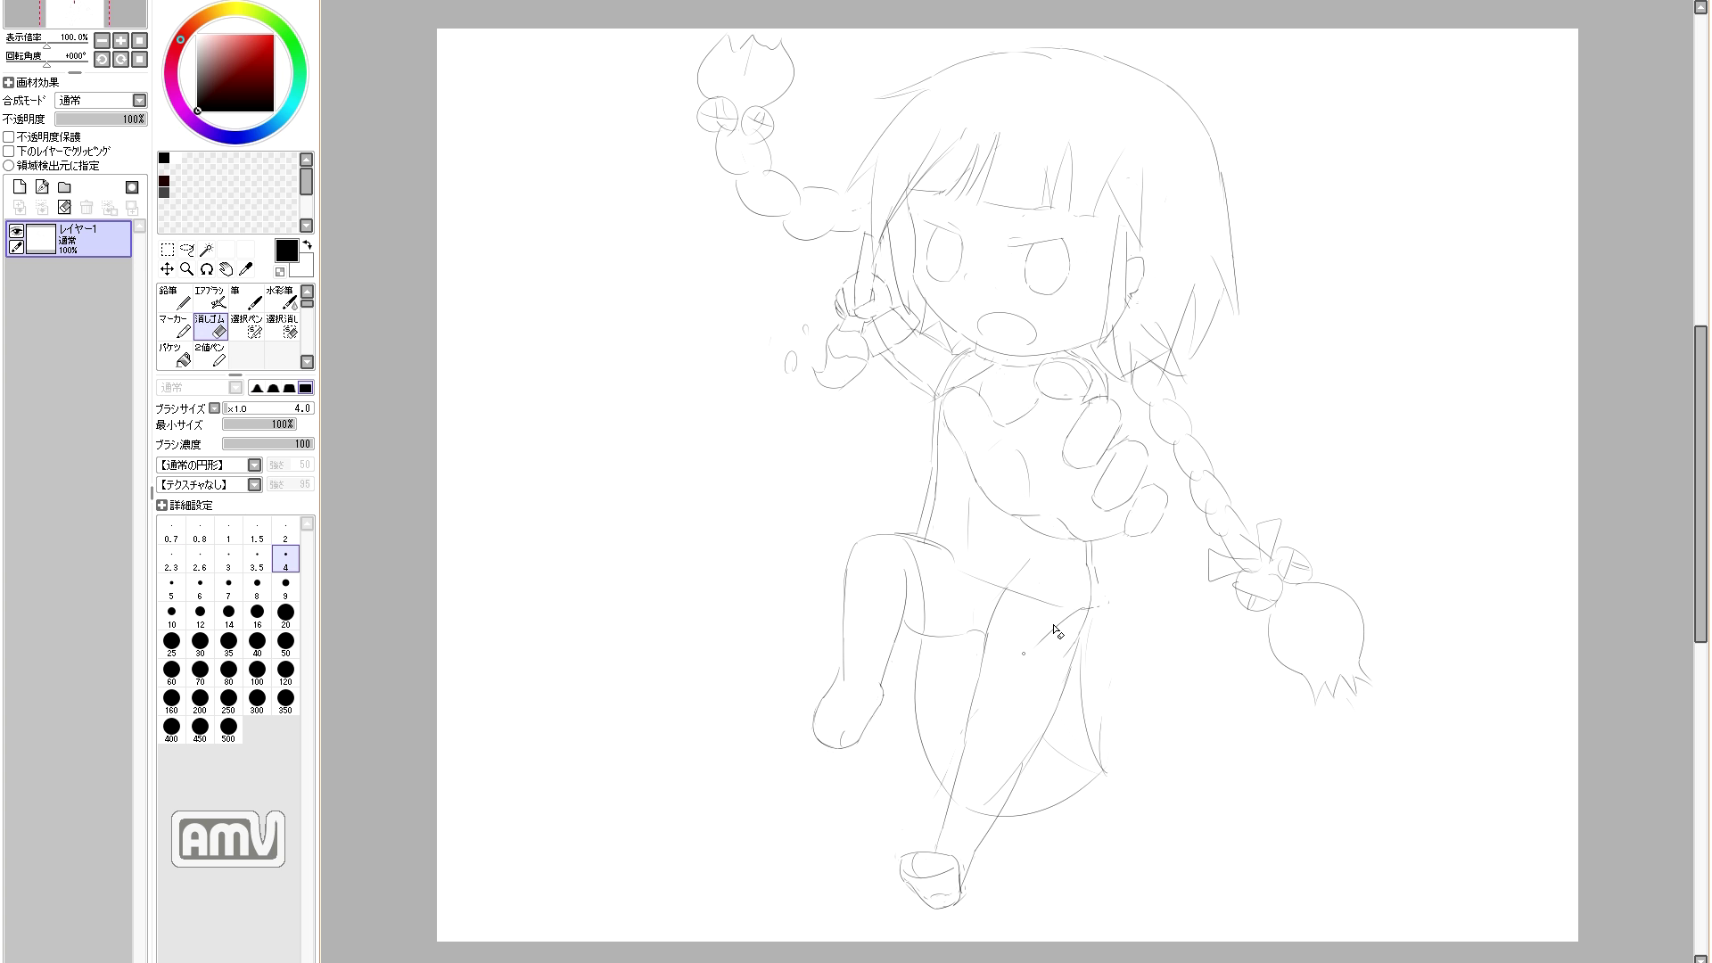
{"action": "key", "text": "n"}
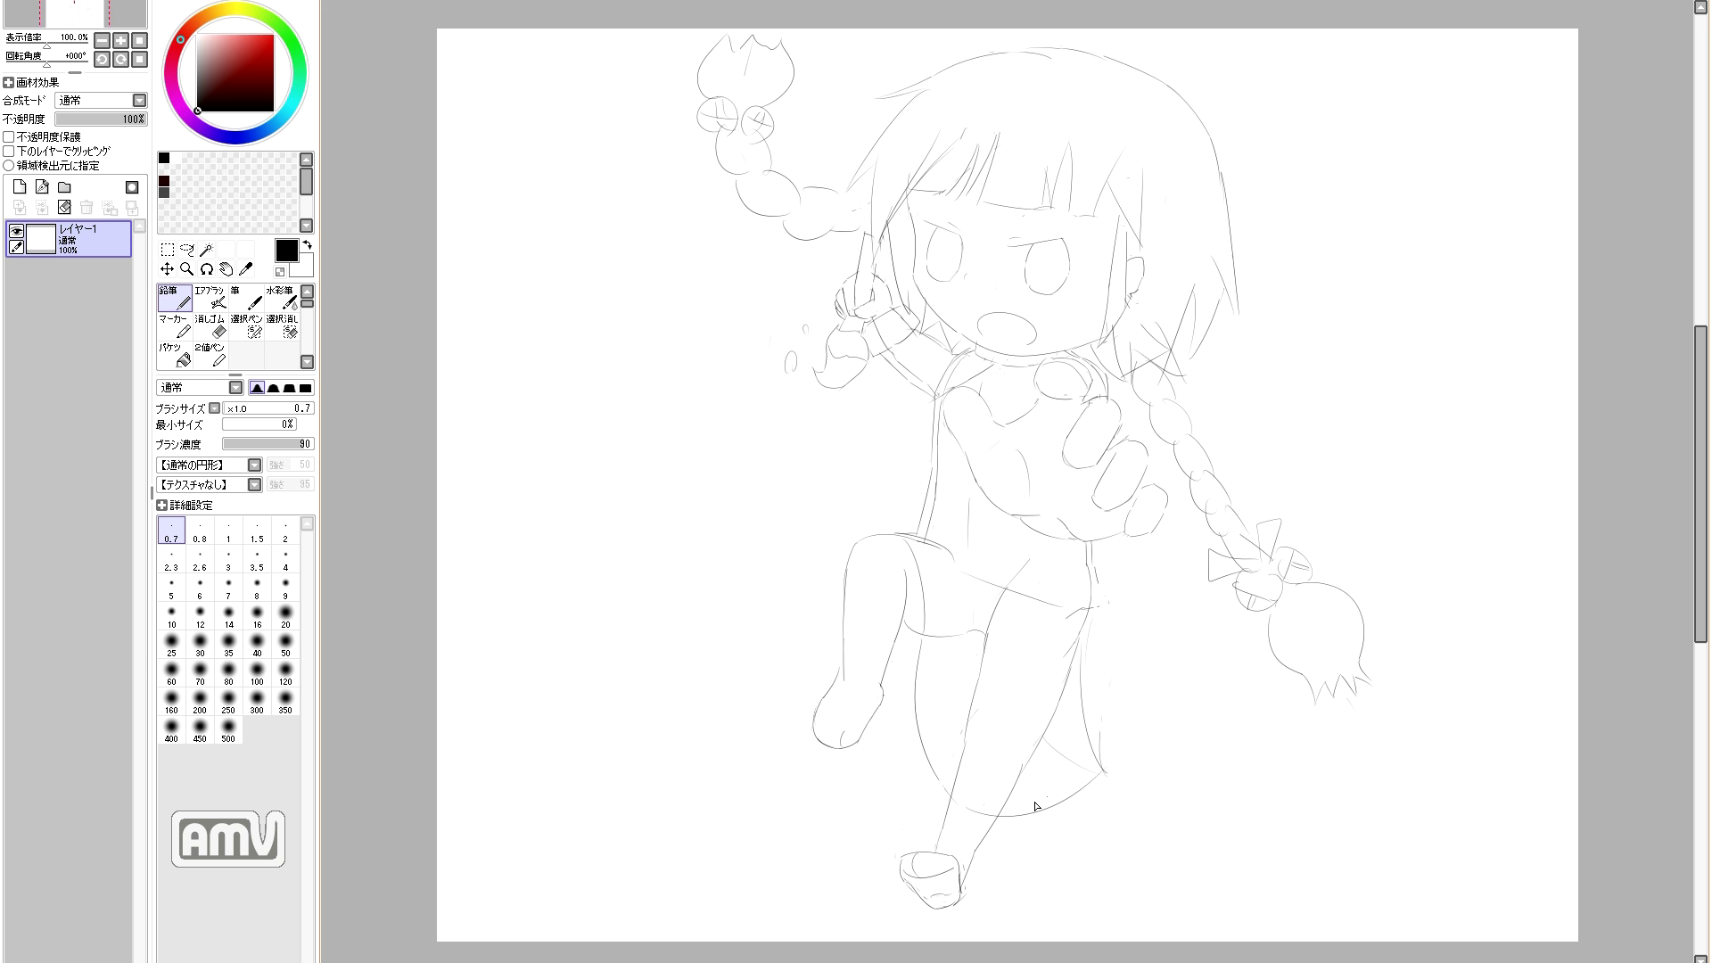
Step: Try sketching a skirt panel that flares out in front of the raised leg down toward the hem
{"action": "mouse_move", "coordinate": [843, 589]}
{"action": "left_mouse_down"}
{"action": "mouse_move", "coordinate": [710, 644]}
{"action": "mouse_move", "coordinate": [747, 653]}
{"action": "mouse_move", "coordinate": [730, 774]}
{"action": "left_mouse_up"}
{"action": "key", "text": "ctrl+z"}
{"action": "key", "text": "ctrl+z"}
{"action": "mouse_move", "coordinate": [751, 656]}
{"action": "left_mouse_down"}
{"action": "mouse_move", "coordinate": [901, 791]}
{"action": "mouse_move", "coordinate": [808, 772]}
{"action": "mouse_move", "coordinate": [922, 786]}
{"action": "left_mouse_up"}
Step: Erase the skirt's rear edge and redraw it curving from the hip down to the hem corner
{"action": "key", "text": "e"}
{"action": "left_click_drag", "start_coordinate": [1089, 660], "coordinate": [1095, 758]}
{"action": "key", "text": "n"}
{"action": "left_click_drag", "start_coordinate": [1067, 606], "coordinate": [1102, 767]}
{"action": "mouse_move", "coordinate": [1091, 589]}
{"action": "left_mouse_down"}
{"action": "mouse_move", "coordinate": [1063, 611]}
{"action": "mouse_move", "coordinate": [1082, 612]}
{"action": "mouse_move", "coordinate": [1066, 655]}
{"action": "left_mouse_up"}
{"action": "key", "text": "e"}
{"action": "key", "text": "n"}
{"action": "key", "text": "e"}
{"action": "key", "text": "n"}
{"action": "key", "text": "e"}
{"action": "left_click_drag", "start_coordinate": [1097, 571], "coordinate": [1095, 586]}
{"action": "key", "text": "n"}
Step: Erase the trial panel around the raised leg, set the eraser size to 20, and redraw the skirt's front edge below the thigh
{"action": "key", "text": "e"}
{"action": "mouse_move", "coordinate": [777, 648]}
{"action": "left_mouse_down"}
{"action": "mouse_move", "coordinate": [852, 607]}
{"action": "mouse_move", "coordinate": [833, 647]}
{"action": "left_mouse_up"}
{"action": "key", "text": "n"}
{"action": "key", "text": "ctrl+z"}
{"action": "key", "text": "e"}
{"action": "mouse_move", "coordinate": [756, 663]}
{"action": "left_mouse_down"}
{"action": "mouse_move", "coordinate": [745, 652]}
{"action": "mouse_move", "coordinate": [812, 649]}
{"action": "mouse_move", "coordinate": [915, 769]}
{"action": "left_mouse_up"}
{"action": "left_click", "coordinate": [285, 615]}
{"action": "key", "text": "n"}
{"action": "left_click_drag", "start_coordinate": [908, 633], "coordinate": [917, 683]}
Step: Sketch a cloth panel flaring out behind the hip, with a straight upper edge and a side curving back to the skirt
{"action": "left_click_drag", "start_coordinate": [1079, 698], "coordinate": [1204, 669]}
{"action": "left_click_drag", "start_coordinate": [1155, 583], "coordinate": [1196, 688]}
{"action": "left_click_drag", "start_coordinate": [1097, 584], "coordinate": [1153, 582]}
{"action": "key", "text": "ctrl+z"}
{"action": "key", "text": "ctrl+z"}
{"action": "key", "text": "e"}
{"action": "key", "text": "n"}
{"action": "mouse_move", "coordinate": [1196, 676]}
{"action": "left_mouse_down"}
{"action": "mouse_move", "coordinate": [1106, 704]}
{"action": "mouse_move", "coordinate": [1180, 561]}
{"action": "left_mouse_up"}
{"action": "key", "text": "e"}
{"action": "key", "text": "n"}
{"action": "left_click_drag", "start_coordinate": [1181, 561], "coordinate": [1114, 558]}
{"action": "key", "text": "ctrl+z"}
{"action": "key", "text": "ctrl+z"}
Step: Erase the doubled line along the torso's side and tidy the sleeve lines on the raised arm
{"action": "key", "text": "e"}
{"action": "key", "text": "n"}
{"action": "key", "text": "e"}
{"action": "key", "text": "n"}
{"action": "key", "text": "e"}
{"action": "key", "text": "n"}
{"action": "key", "text": "e"}
{"action": "key", "text": "n"}
{"action": "key", "text": "e"}
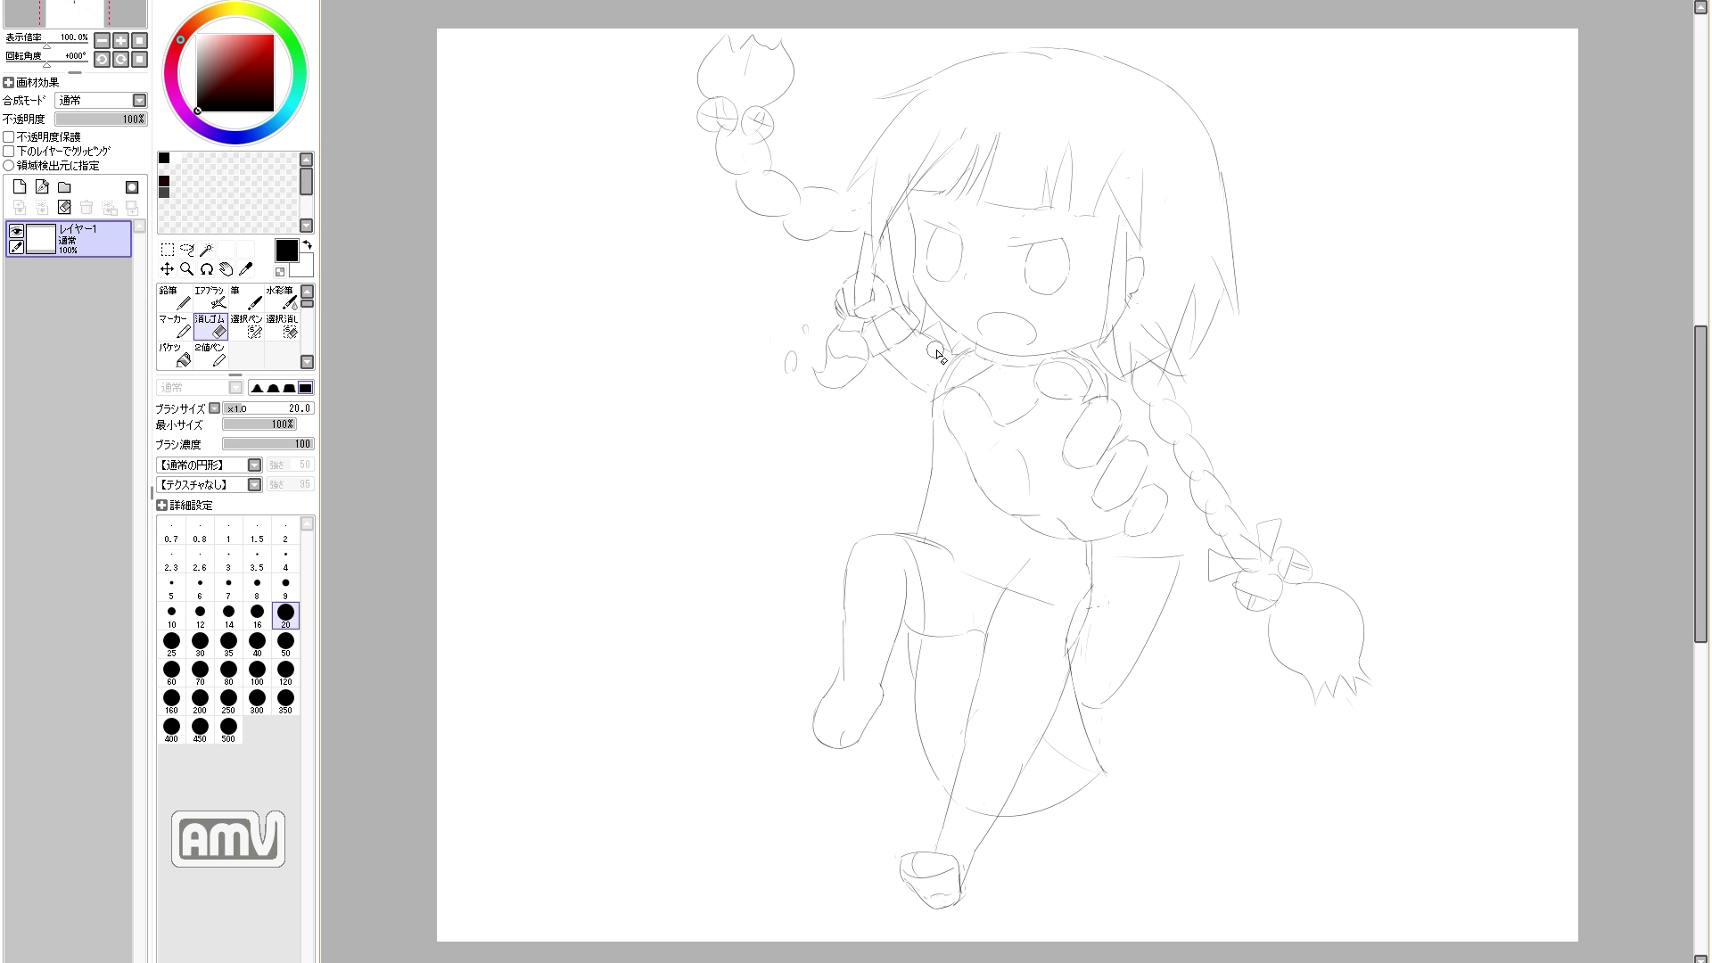
{"action": "key", "text": "n"}
{"action": "key", "text": "e"}
{"action": "key", "text": "n"}
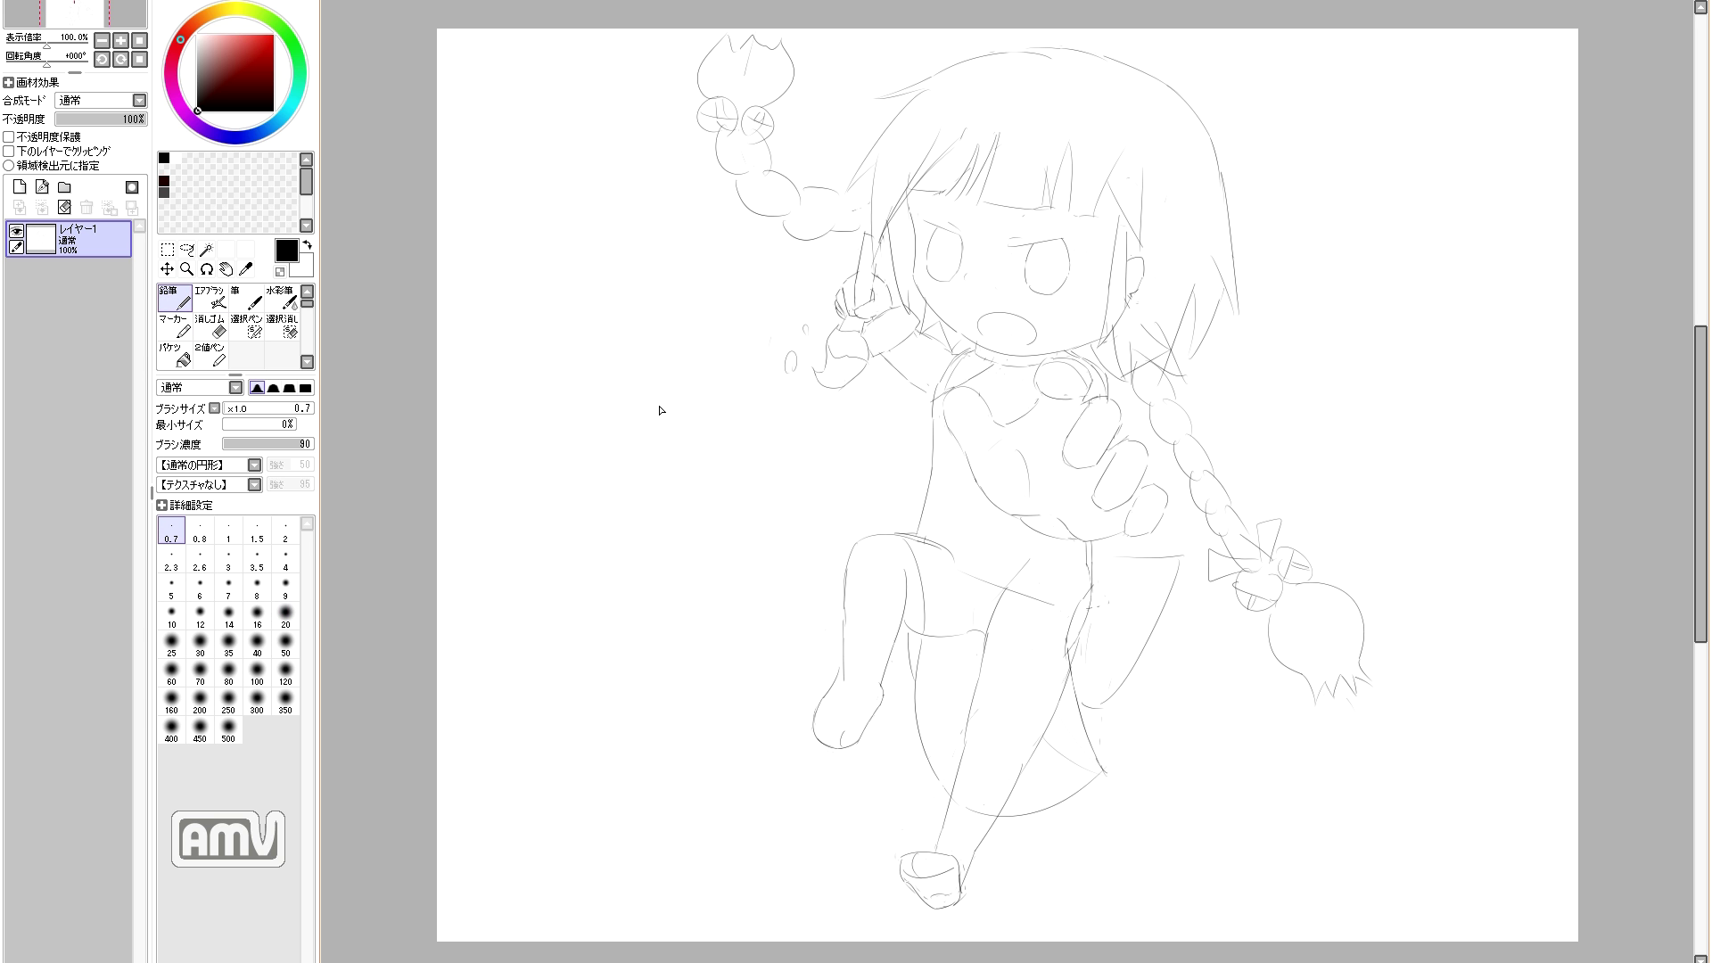
Step: Erase the leg, hip and fold lines covered by the long skirt
{"action": "key", "text": "e"}
{"action": "key", "text": "n"}
{"action": "key", "text": "e"}
{"action": "key", "text": "n"}
{"action": "key", "text": "e"}
{"action": "key", "text": "n"}
{"action": "key", "text": "e"}
{"action": "mouse_move", "coordinate": [980, 649]}
{"action": "left_mouse_down"}
{"action": "mouse_move", "coordinate": [971, 586]}
{"action": "mouse_move", "coordinate": [975, 681]}
{"action": "mouse_move", "coordinate": [1050, 699]}
{"action": "left_mouse_up"}
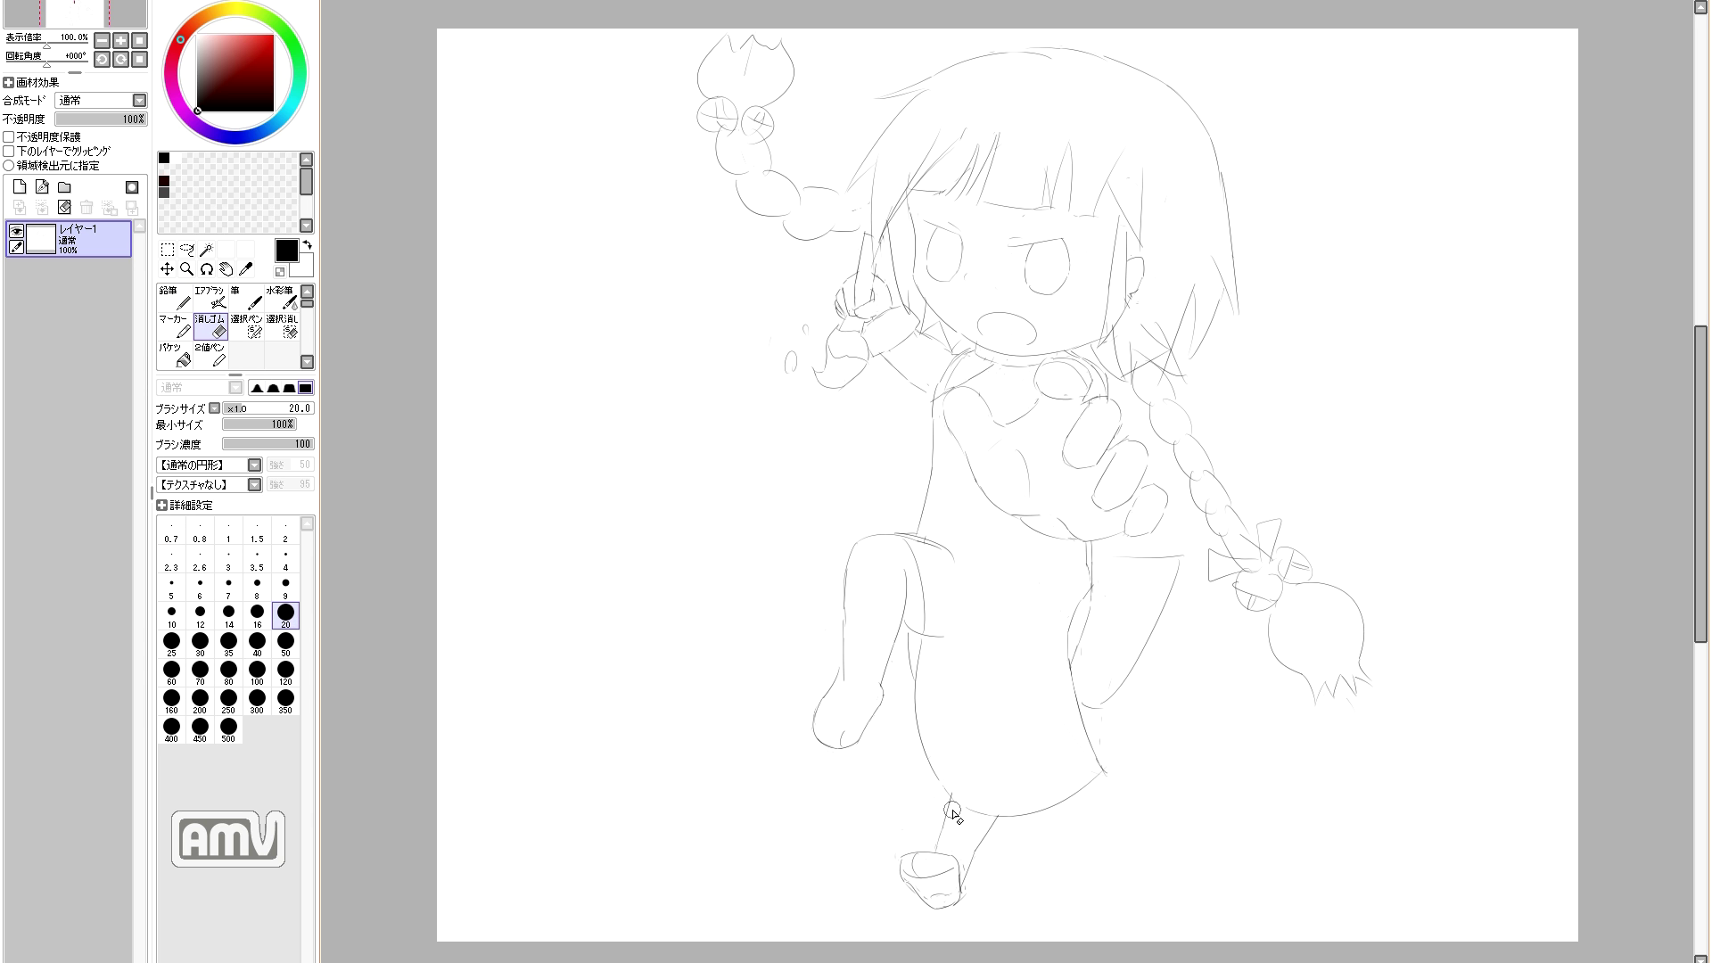
Step: Draw the inner hem curve from the skirt's front corner to its rear corner and clean up the lower hem line
{"action": "key", "text": "n"}
{"action": "key", "text": "e"}
{"action": "key", "text": "n"}
{"action": "mouse_move", "coordinate": [952, 794]}
{"action": "left_mouse_down"}
{"action": "mouse_move", "coordinate": [1097, 758]}
{"action": "mouse_move", "coordinate": [981, 756]}
{"action": "left_mouse_up"}
{"action": "key", "text": "ctrl+z"}
{"action": "left_click_drag", "start_coordinate": [981, 758], "coordinate": [1104, 770]}
{"action": "key", "text": "e"}
{"action": "left_click_drag", "start_coordinate": [988, 815], "coordinate": [1030, 816]}
{"action": "key", "text": "n"}
{"action": "mouse_move", "coordinate": [966, 805]}
{"action": "left_mouse_down"}
{"action": "mouse_move", "coordinate": [1070, 798]}
{"action": "mouse_move", "coordinate": [1103, 773]}
{"action": "mouse_move", "coordinate": [988, 830]}
{"action": "left_mouse_up"}
{"action": "key", "text": "ctrl+z"}
Step: Erase the leftover line under the raised thigh and refine the skirt's rear edge below the waist
{"action": "key", "text": "e"}
{"action": "key", "text": "n"}
{"action": "key", "text": "e"}
{"action": "left_click_drag", "start_coordinate": [943, 637], "coordinate": [937, 628]}
{"action": "key", "text": "n"}
{"action": "key", "text": "e"}
{"action": "key", "text": "n"}
{"action": "key", "text": "e"}
{"action": "key", "text": "n"}
{"action": "key", "text": "e"}
{"action": "left_click_drag", "start_coordinate": [1089, 546], "coordinate": [1071, 667]}
{"action": "key", "text": "n"}
{"action": "key", "text": "e"}
{"action": "key", "text": "n"}
{"action": "key", "text": "e"}
Step: Erase the line across the top of the raised thigh and redraw the skirt edge where it meets the torso
{"action": "left_click_drag", "start_coordinate": [932, 540], "coordinate": [911, 563]}
{"action": "key", "text": "n"}
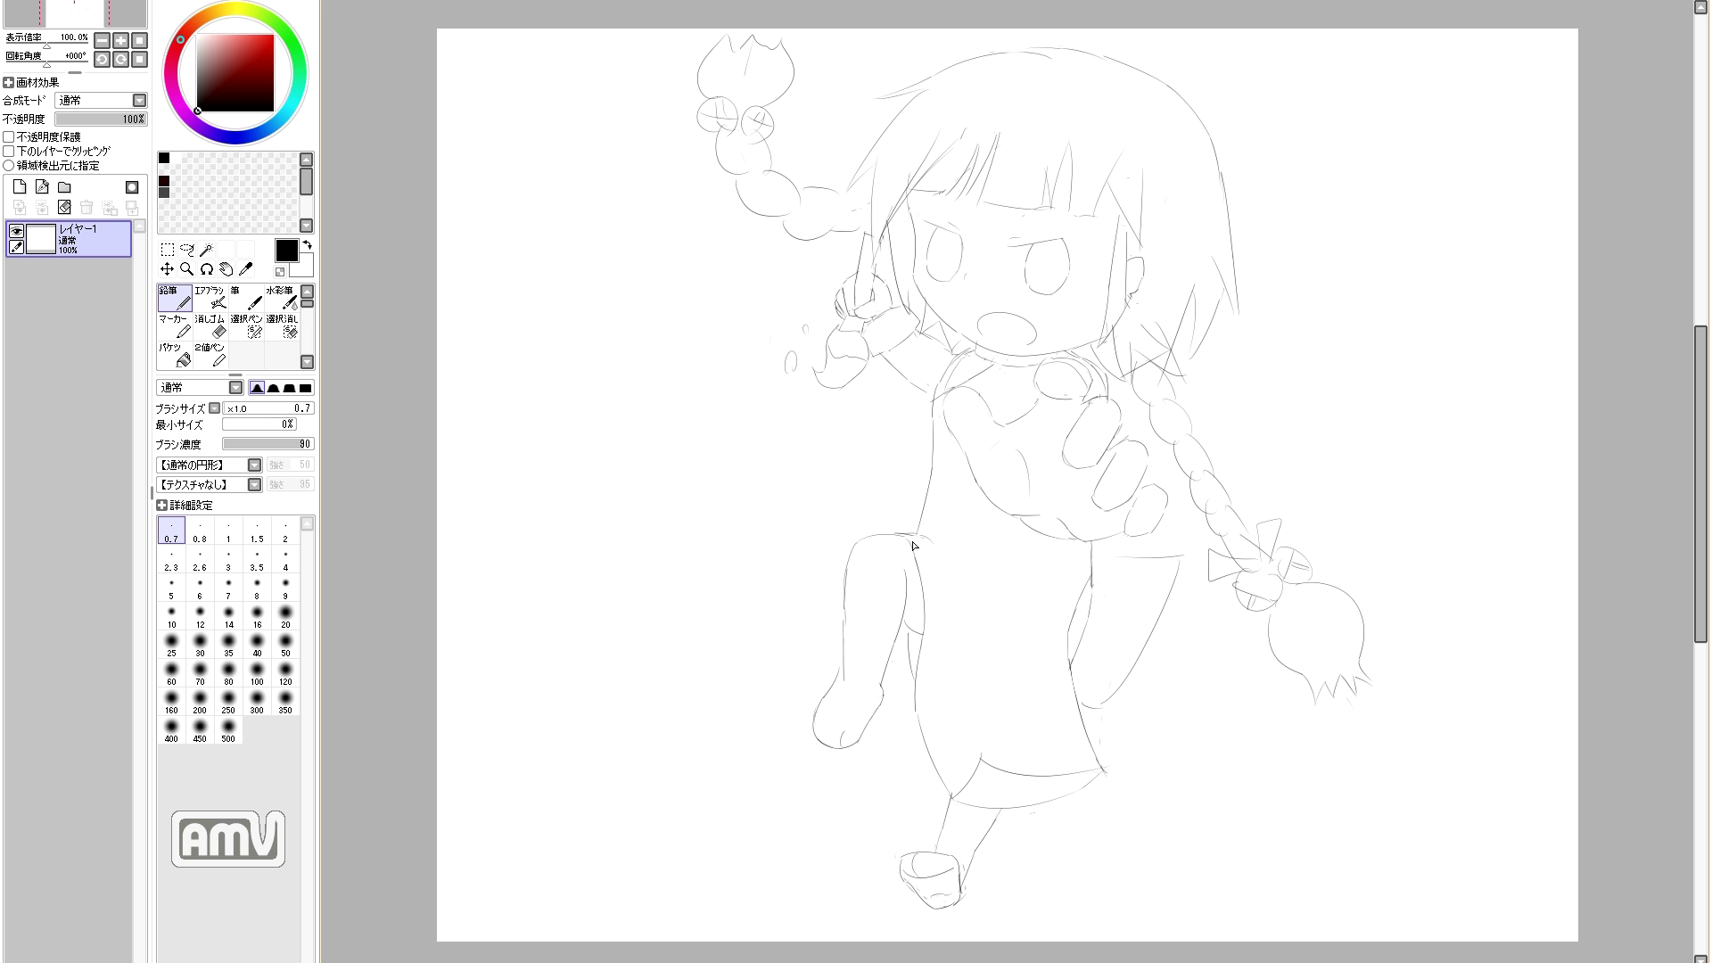
{"action": "key", "text": "e"}
{"action": "key", "text": "n"}
{"action": "left_click_drag", "start_coordinate": [916, 541], "coordinate": [909, 588]}
{"action": "left_click_drag", "start_coordinate": [920, 542], "coordinate": [934, 546]}
Step: Reduce the eraser size to 4 and erase the overlapping strokes at the raised arm's shoulder
{"action": "key", "text": "e"}
{"action": "key", "text": "bracketleft"}
{"action": "key", "text": "bracketleft"}
{"action": "key", "text": "bracketleft"}
{"action": "key", "text": "bracketleft"}
{"action": "key", "text": "bracketleft"}
{"action": "key", "text": "bracketleft"}
{"action": "key", "text": "bracketleft"}
{"action": "key", "text": "bracketleft"}
{"action": "key", "text": "bracketleft"}
{"action": "key", "text": "bracketleft"}
{"action": "left_click_drag", "start_coordinate": [951, 385], "coordinate": [963, 361]}
Step: Refine the raised arm's sleeve and shoulder outline with small pencil strokes and erasures
{"action": "key", "text": "n"}
{"action": "key", "text": "e"}
{"action": "key", "text": "n"}
{"action": "key", "text": "e"}
{"action": "key", "text": "n"}
{"action": "key", "text": "e"}
{"action": "key", "text": "n"}
{"action": "key", "text": "e"}
{"action": "key", "text": "n"}
{"action": "key", "text": "e"}
{"action": "key", "text": "n"}
{"action": "key", "text": "e"}
{"action": "key", "text": "n"}
{"action": "key", "text": "e"}
{"action": "key", "text": "n"}
{"action": "key", "text": "e"}
{"action": "key", "text": "n"}
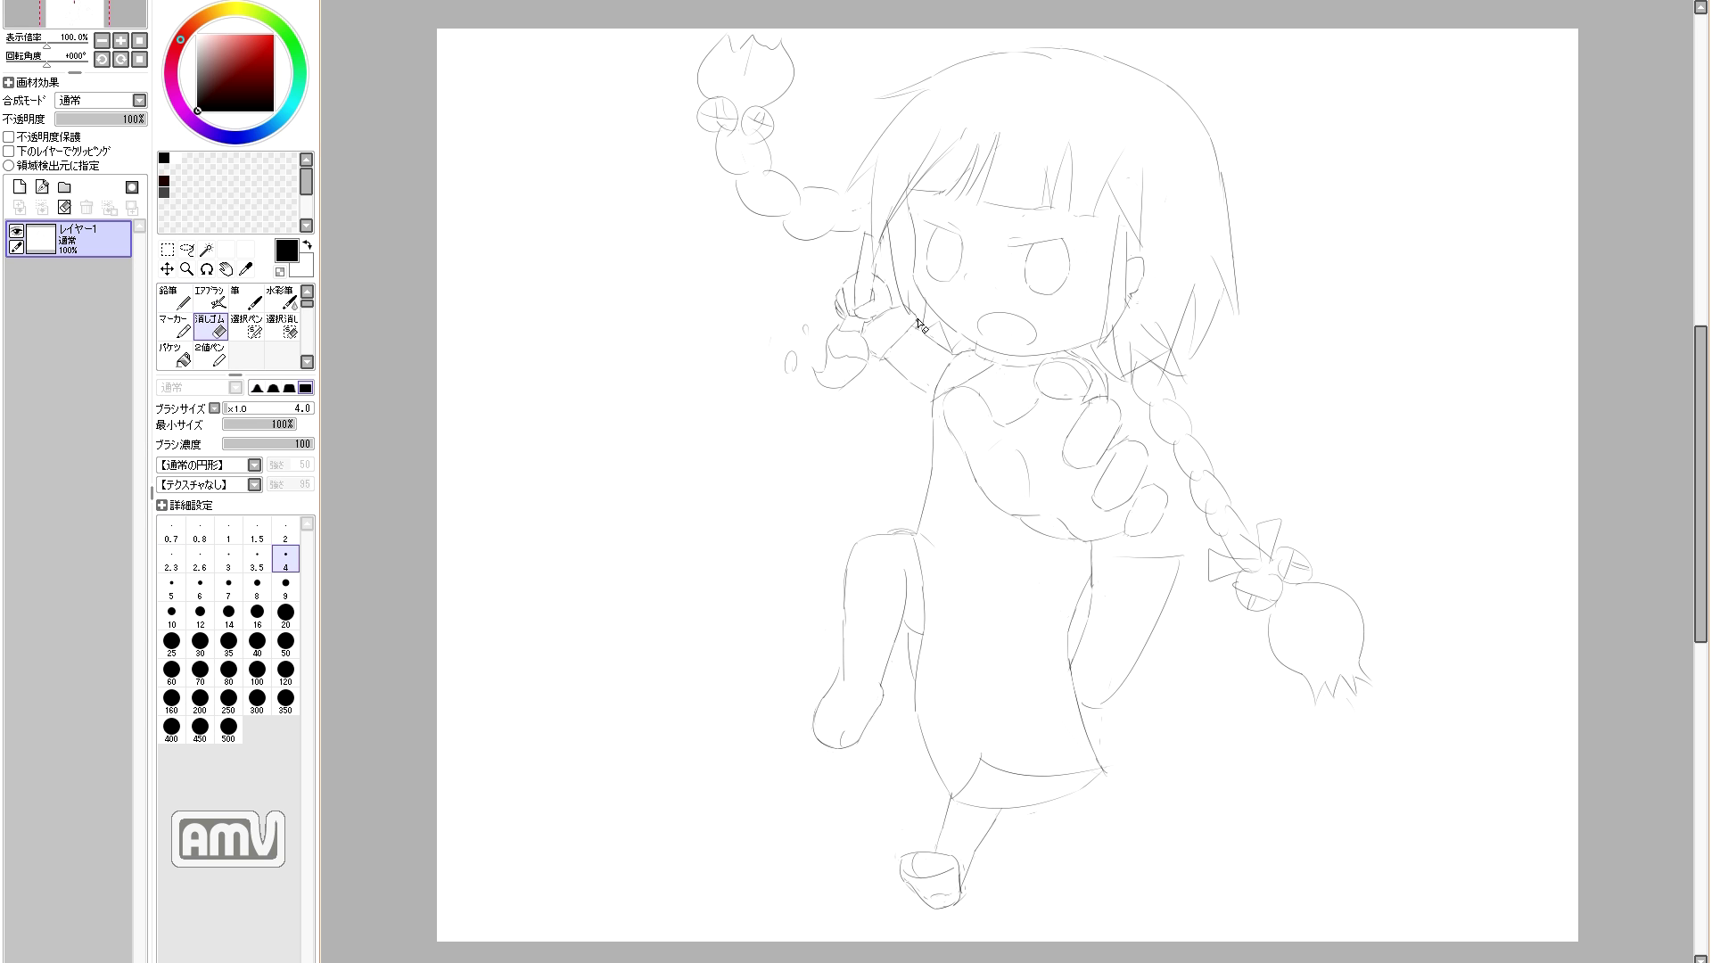
{"action": "key", "text": "e"}
{"action": "key", "text": "n"}
{"action": "key", "text": "e"}
{"action": "key", "text": "n"}
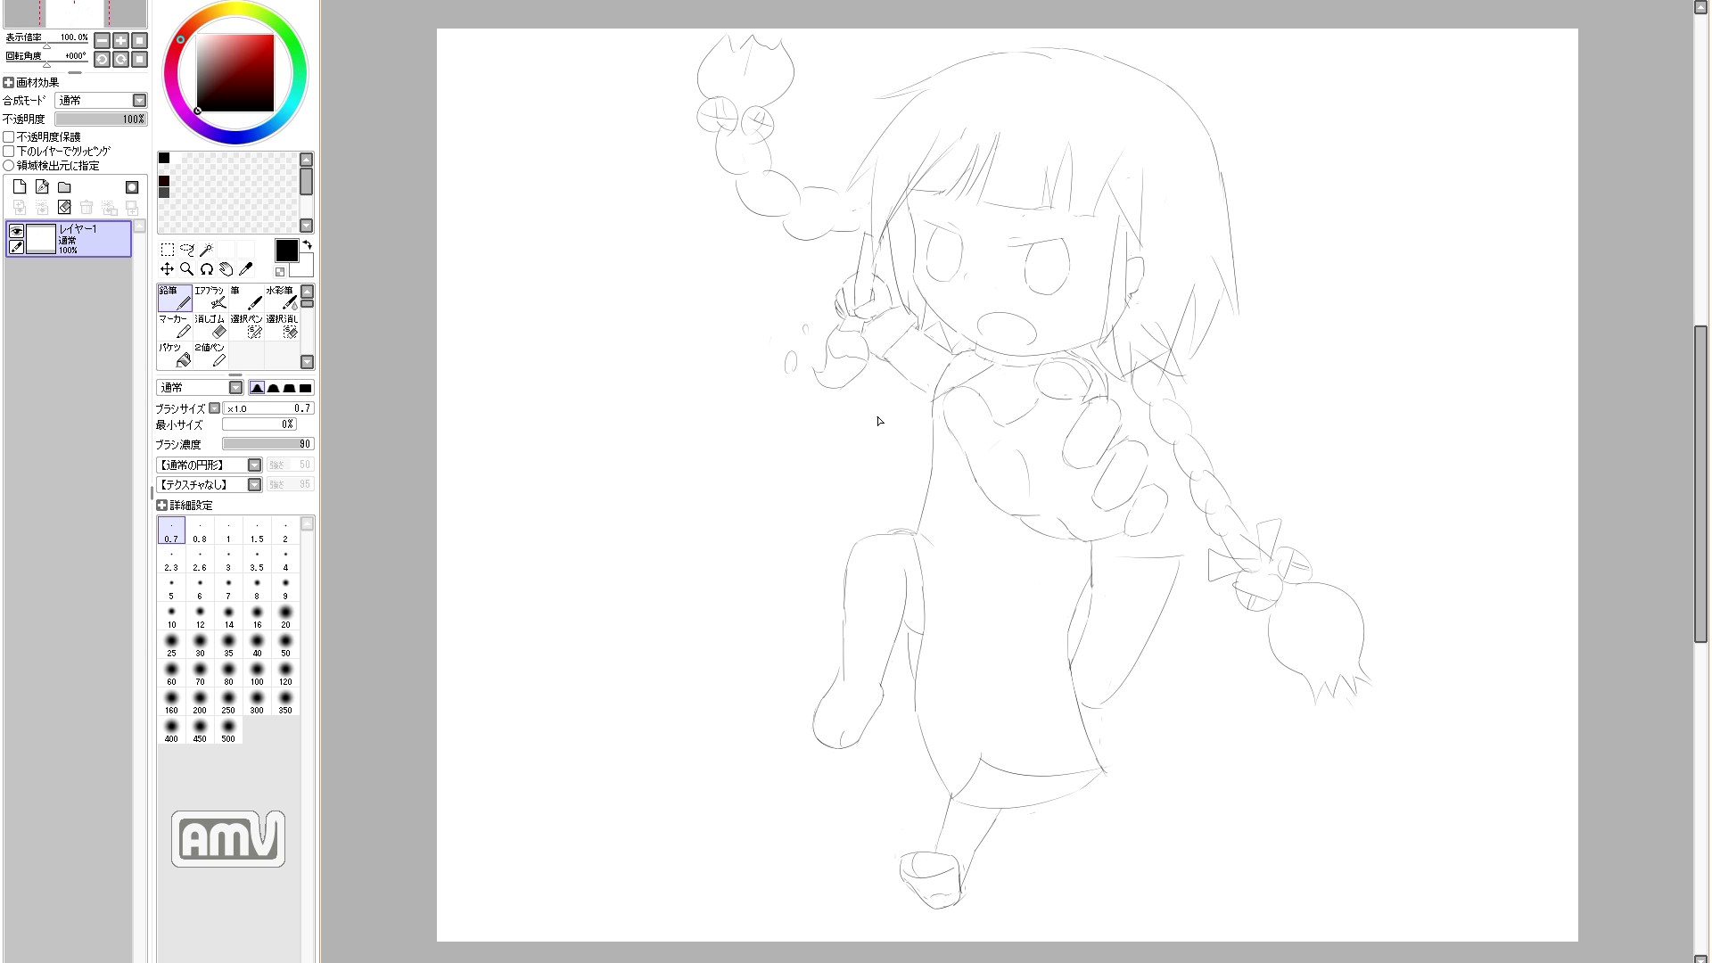
Step: Draw the curved sleeve edge beneath the reaching hand and touch up the lines beside its fingers
{"action": "key", "text": "e"}
{"action": "key", "text": "n"}
{"action": "key", "text": "ctrl+z"}
{"action": "mouse_move", "coordinate": [960, 454]}
{"action": "left_mouse_down"}
{"action": "mouse_move", "coordinate": [1007, 548]}
{"action": "mouse_move", "coordinate": [1115, 544]}
{"action": "mouse_move", "coordinate": [1062, 562]}
{"action": "left_mouse_up"}
{"action": "key", "text": "e"}
{"action": "key", "text": "n"}
{"action": "left_click_drag", "start_coordinate": [1124, 418], "coordinate": [1133, 441]}
{"action": "key", "text": "e"}
Step: Erase and redraw small parts of the reaching hand's finger outlines and the nearby shoulder line
{"action": "mouse_move", "coordinate": [1026, 382]}
{"action": "left_mouse_down"}
{"action": "mouse_move", "coordinate": [1012, 388]}
{"action": "mouse_move", "coordinate": [1035, 375]}
{"action": "left_mouse_up"}
{"action": "key", "text": "n"}
{"action": "key", "text": "e"}
{"action": "left_click_drag", "start_coordinate": [1061, 510], "coordinate": [1051, 513]}
{"action": "key", "text": "n"}
{"action": "left_click_drag", "start_coordinate": [1121, 413], "coordinate": [1143, 448]}
{"action": "key", "text": "e"}
{"action": "left_click_drag", "start_coordinate": [1106, 399], "coordinate": [1103, 387]}
Step: Add the collar's diagonal opening with short fastening marks and sketch light fold lines on the skirt
{"action": "key", "text": "n"}
{"action": "key", "text": "e"}
{"action": "key", "text": "n"}
{"action": "key", "text": "e"}
{"action": "key", "text": "n"}
{"action": "key", "text": "e"}
{"action": "key", "text": "n"}
{"action": "key", "text": "e"}
{"action": "key", "text": "n"}
{"action": "key", "text": "e"}
{"action": "key", "text": "n"}
{"action": "key", "text": "e"}
{"action": "key", "text": "n"}
{"action": "key", "text": "e"}
Step: Erase and redraw the front edge of the raised shin and mark the toes on the raised foot
{"action": "left_click_drag", "start_coordinate": [848, 564], "coordinate": [843, 681]}
{"action": "key", "text": "n"}
{"action": "left_click_drag", "start_coordinate": [850, 567], "coordinate": [833, 690]}
{"action": "key", "text": "ctrl+z"}
{"action": "key", "text": "e"}
{"action": "key", "text": "n"}
{"action": "key", "text": "e"}
{"action": "key", "text": "n"}
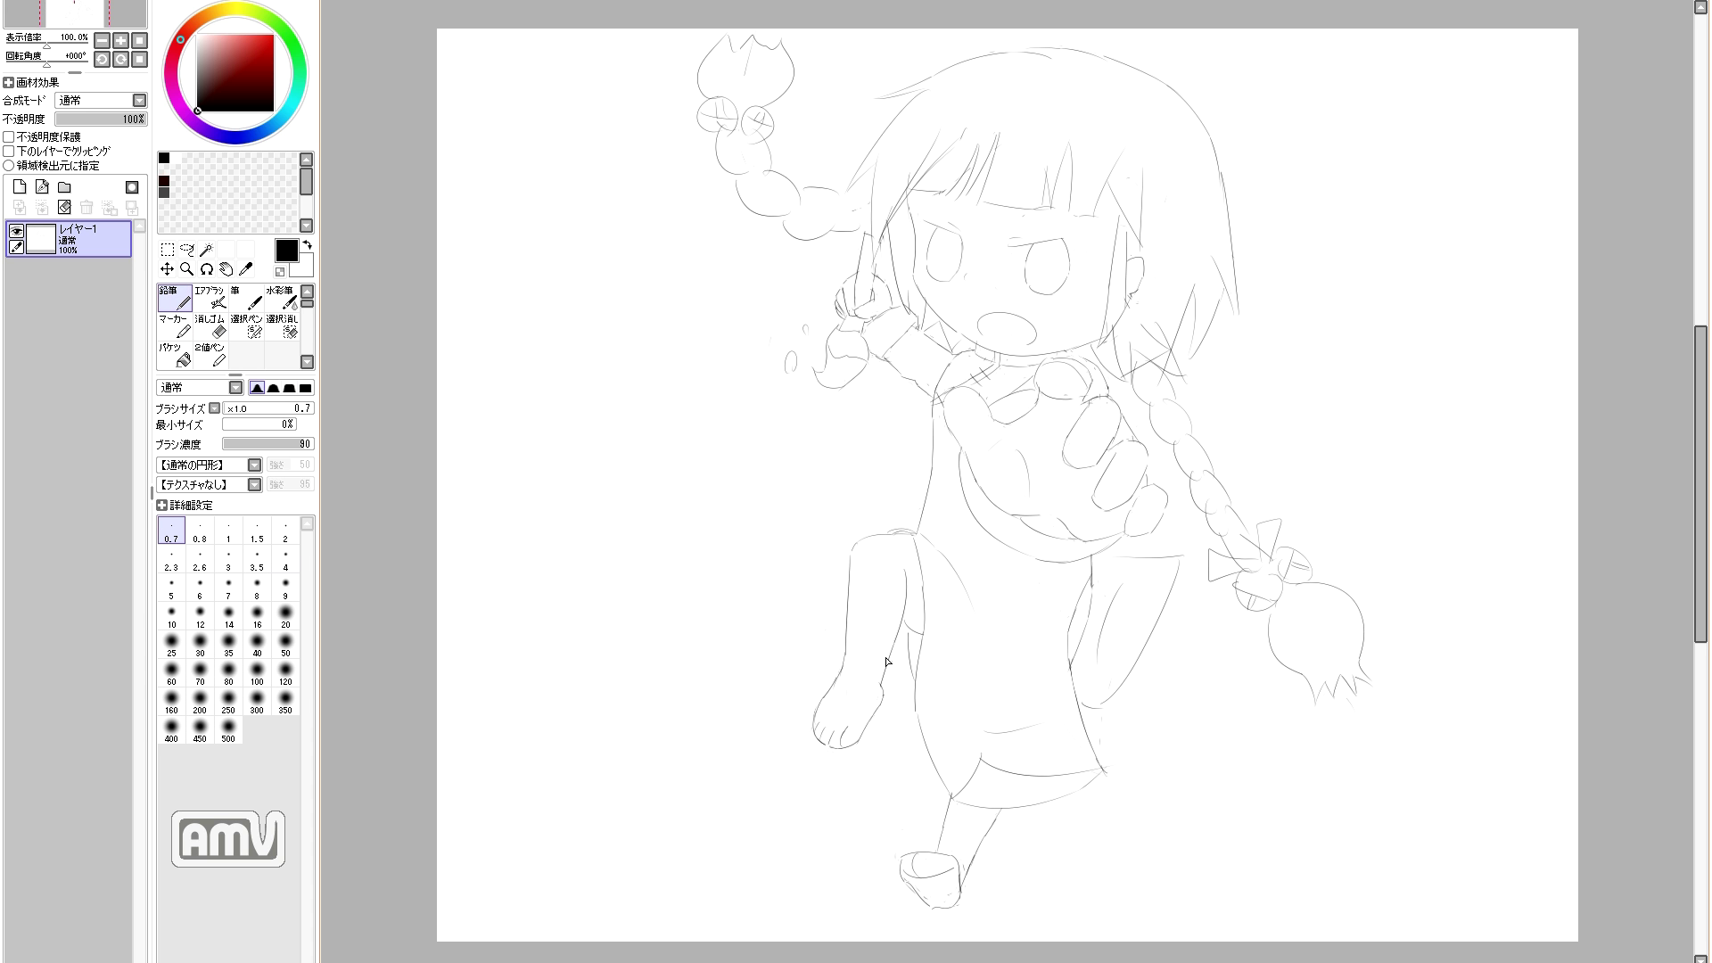
Step: Redraw the tip of the reaching hand's thumb where it meets the round fingertip
{"action": "scroll", "coordinate": [965, 511], "scroll_direction": "up", "scroll_amount": 3}
{"action": "key", "text": "e"}
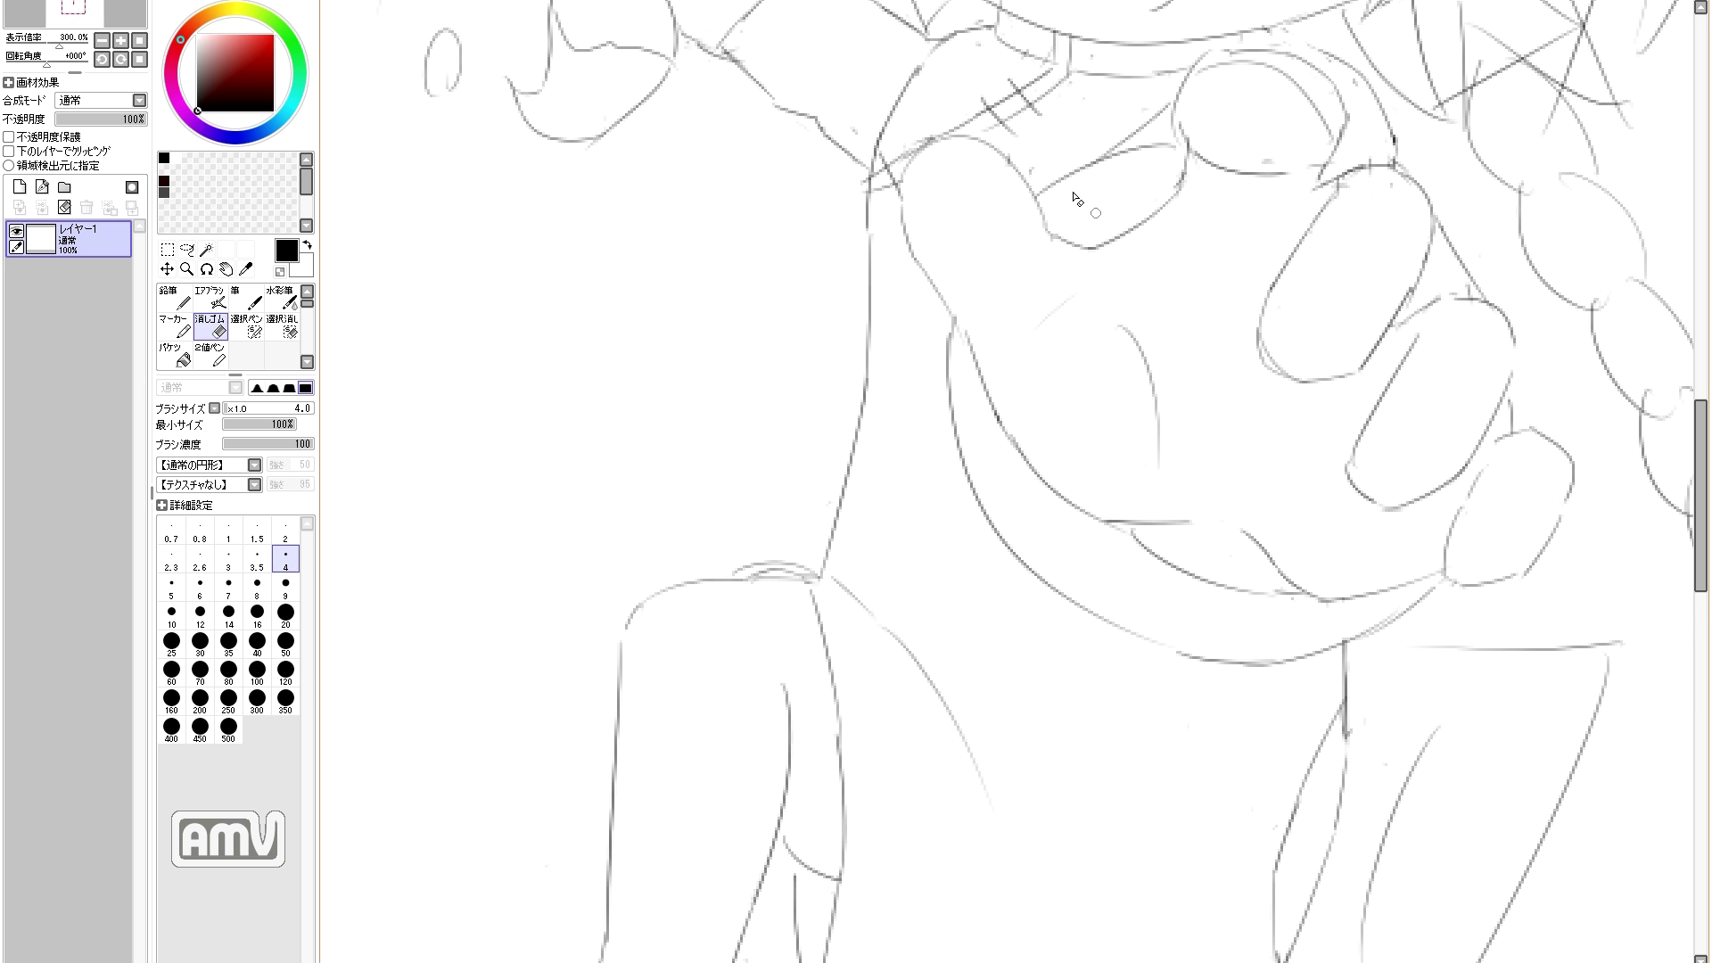
{"action": "key", "text": "n"}
{"action": "key", "text": "e"}
{"action": "key", "text": "n"}
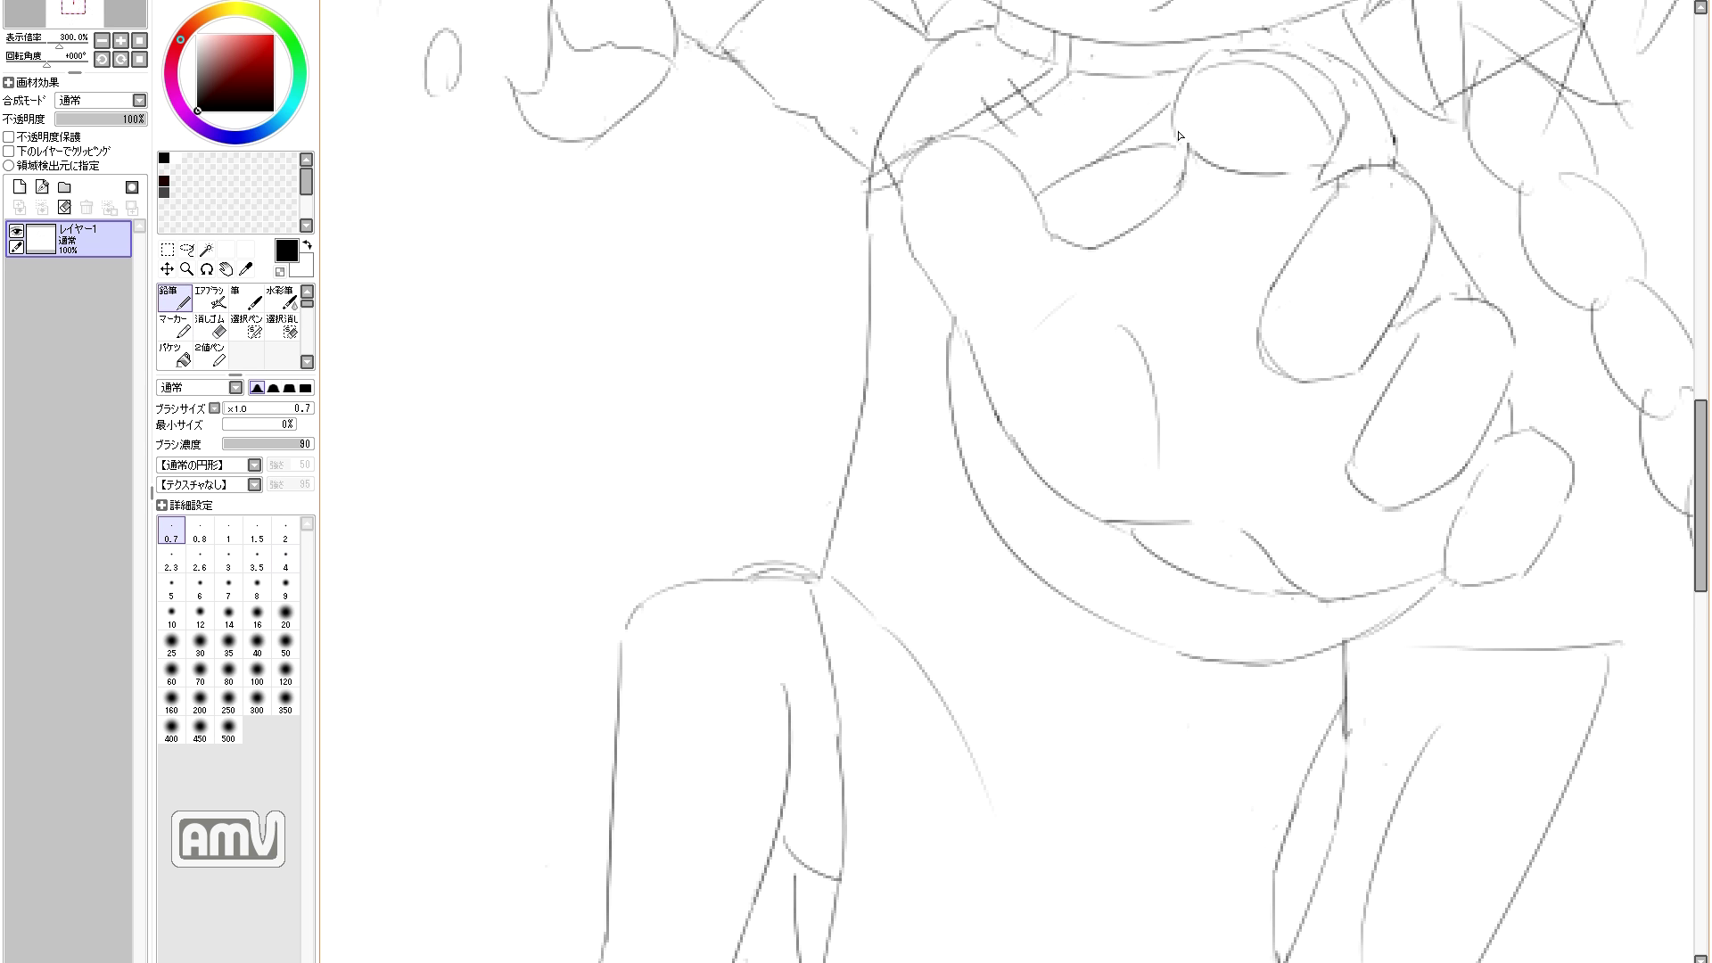
{"action": "left_click_drag", "start_coordinate": [1165, 150], "coordinate": [1189, 147]}
{"action": "key", "text": "e"}
{"action": "key", "text": "n"}
Step: Clean up the palm's lower contour and wrist lines and close the gaps in the finger outlines
{"action": "key", "text": "e"}
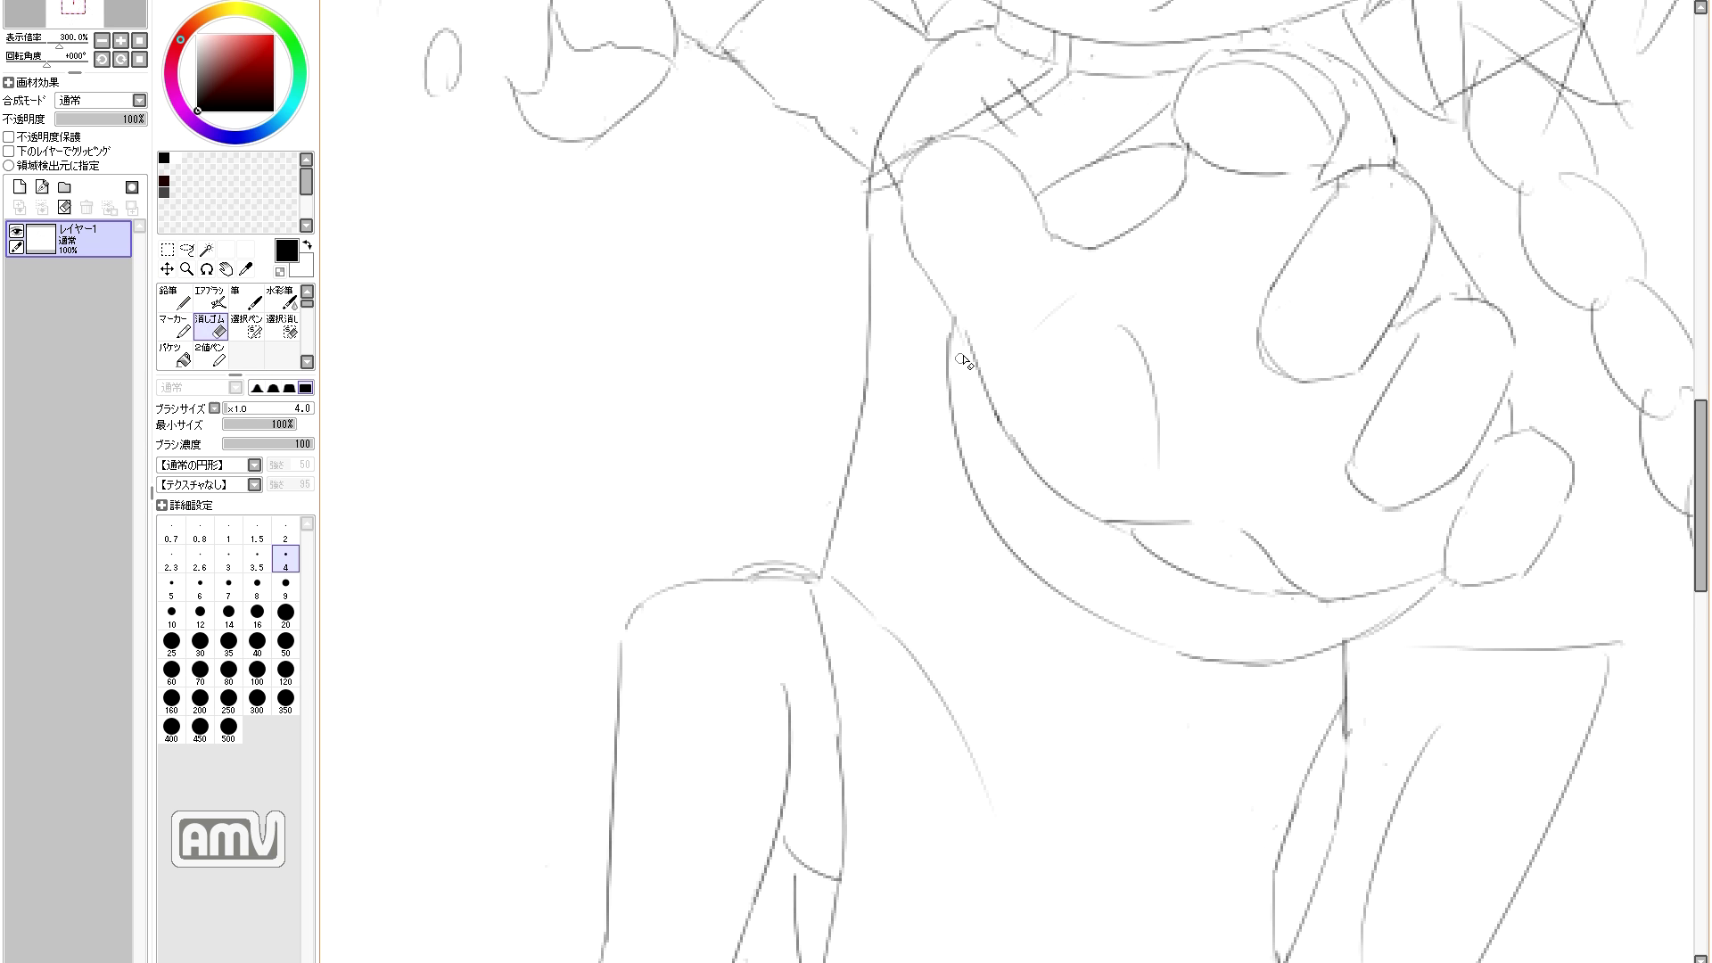
{"action": "key", "text": "n"}
{"action": "key", "text": "e"}
{"action": "key", "text": "n"}
{"action": "key", "text": "e"}
{"action": "key", "text": "n"}
{"action": "key", "text": "e"}
{"action": "key", "text": "n"}
{"action": "key", "text": "e"}
{"action": "key", "text": "n"}
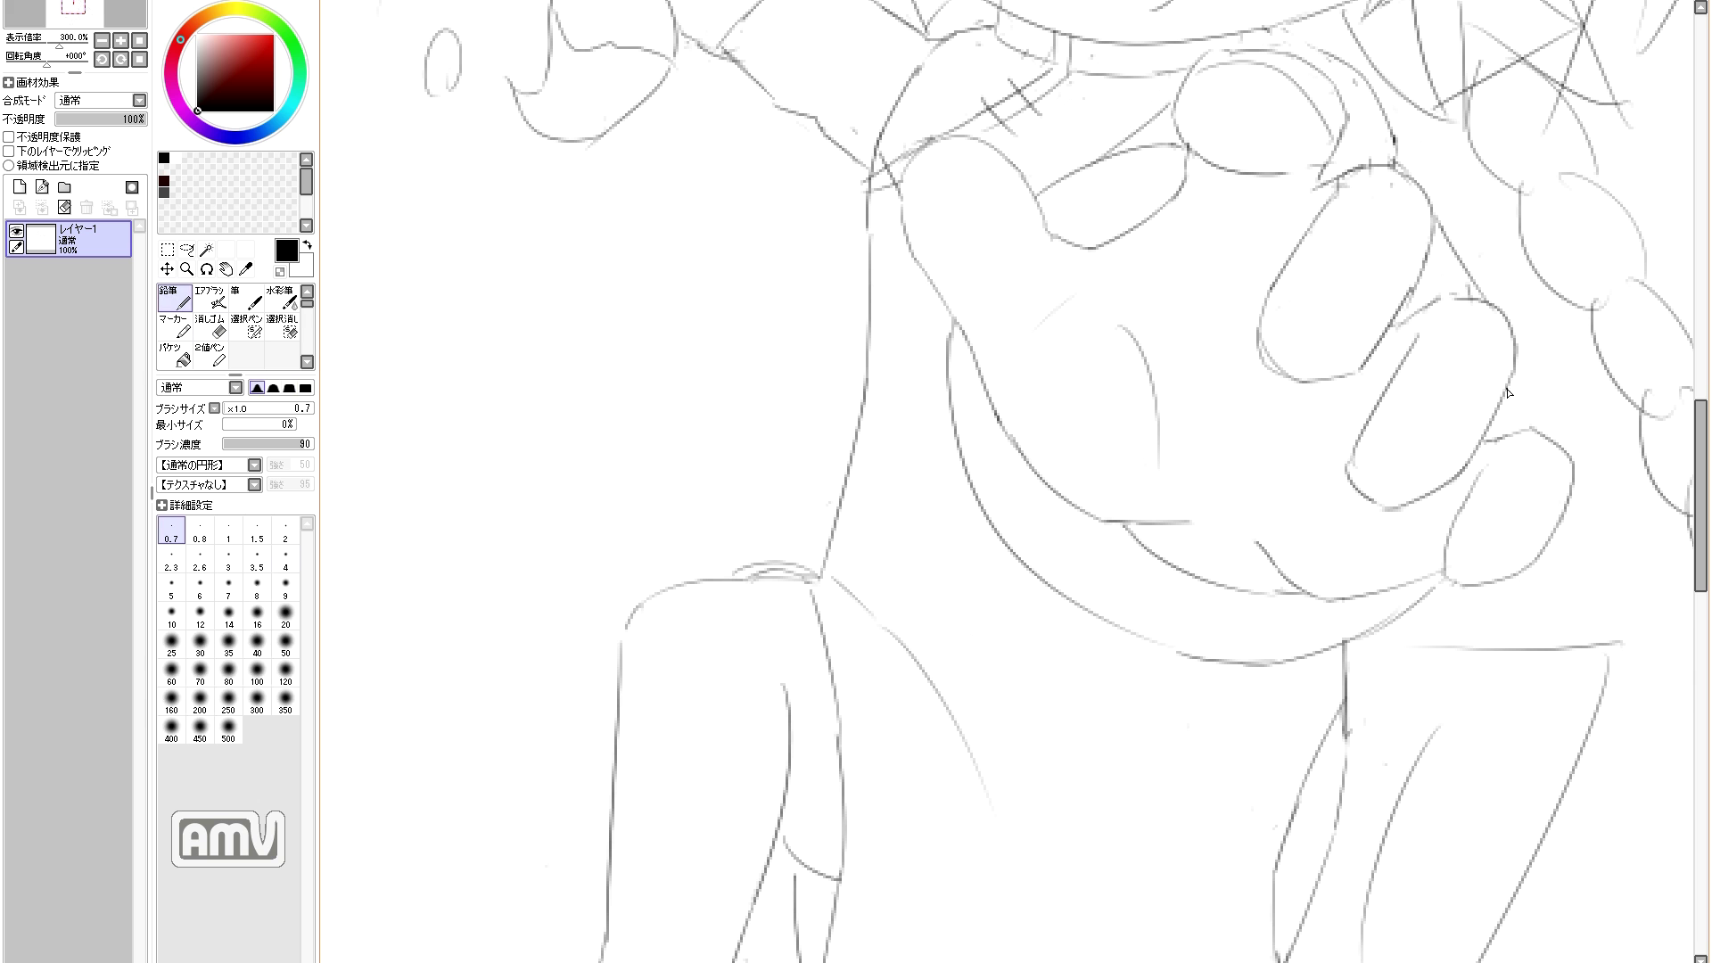
Step: Refine the outlines of the reaching hand's lower fingers with short erasures and pencil strokes
{"action": "key", "text": "e"}
{"action": "key", "text": "n"}
{"action": "key", "text": "e"}
{"action": "key", "text": "n"}
{"action": "key", "text": "e"}
{"action": "key", "text": "n"}
{"action": "scroll", "coordinate": [1434, 357], "scroll_direction": "up", "scroll_amount": 3}
{"action": "key", "text": "e"}
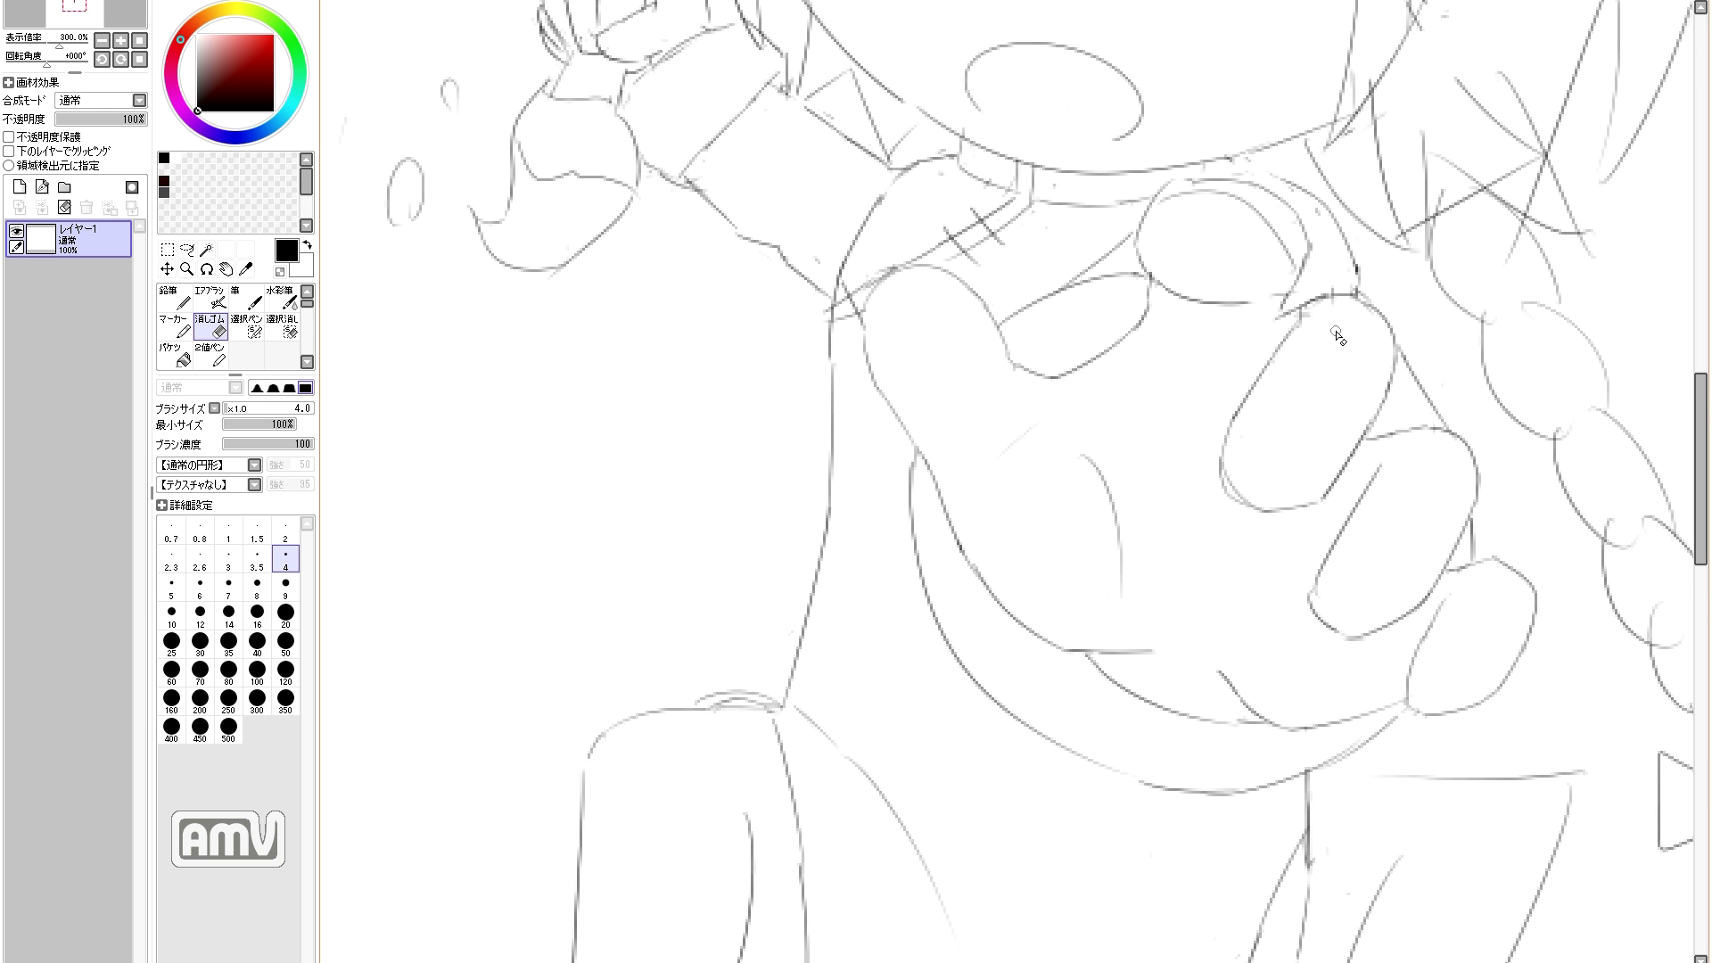
Step: Erase the shoulder line's stray marks that overlap the top of the reaching hand's middle finger
{"action": "key", "text": "n"}
{"action": "key", "text": "e"}
{"action": "key", "text": "n"}
{"action": "key", "text": "e"}
{"action": "key", "text": "n"}
{"action": "key", "text": "e"}
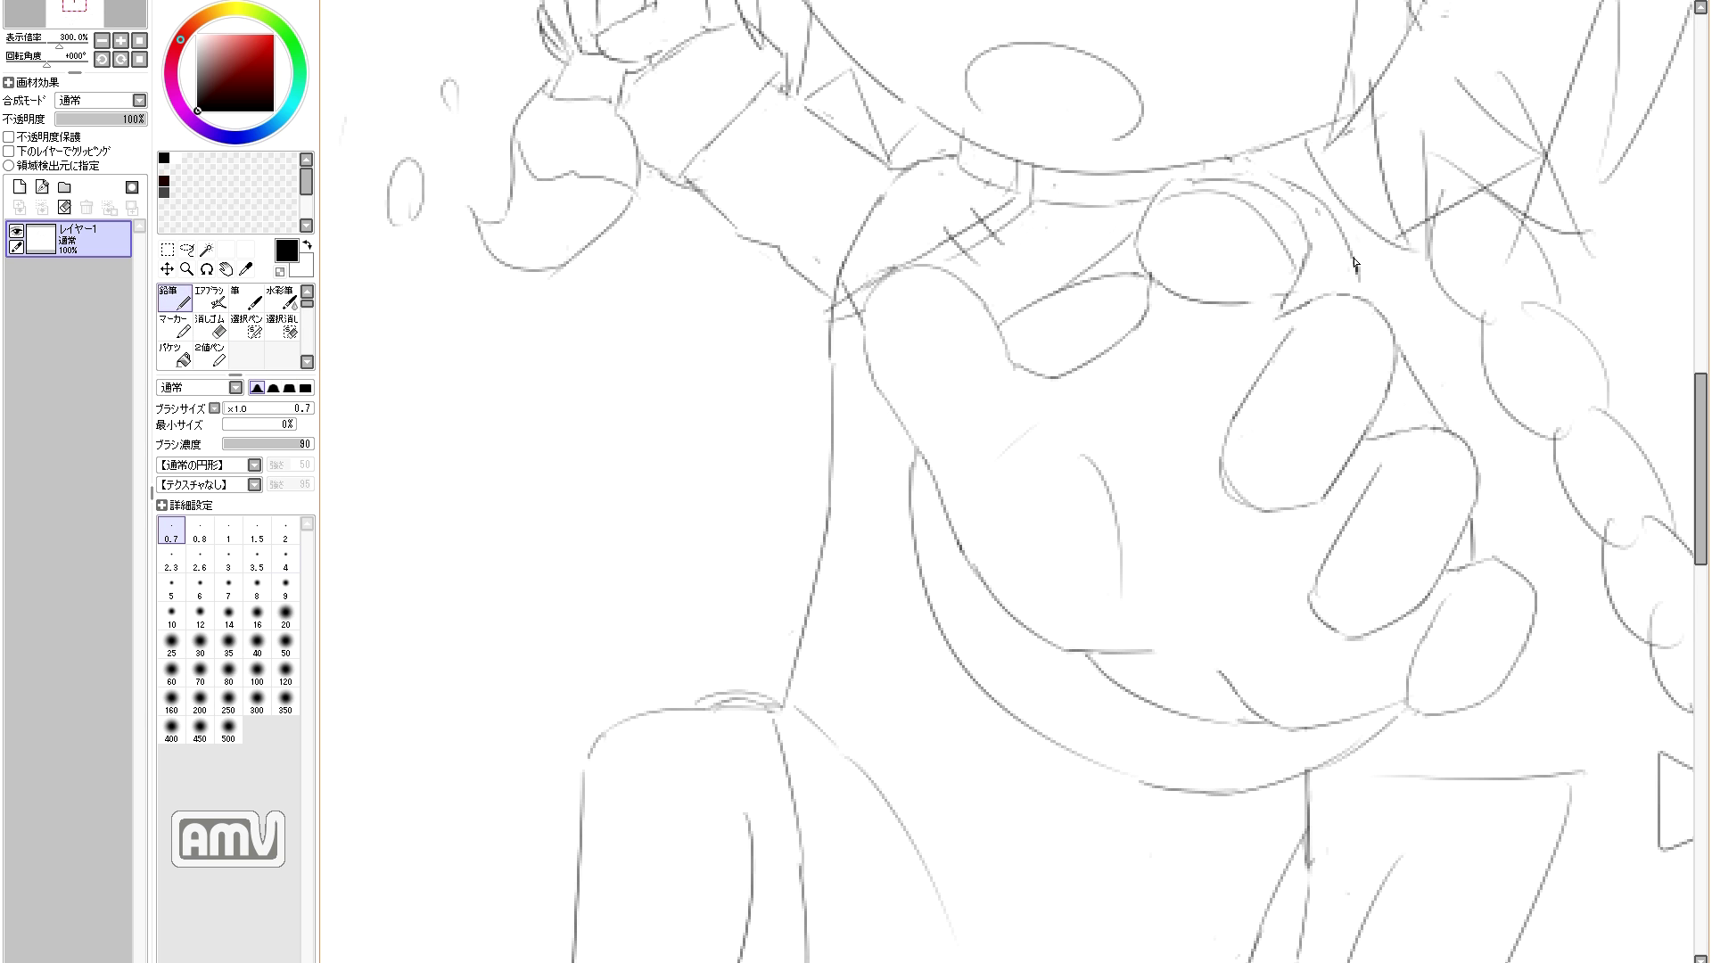
Step: Refine the collar and shoulder line, adding a short neck line and another fastening mark on the collar opening
{"action": "scroll", "coordinate": [1338, 307], "scroll_direction": "up", "scroll_amount": 2}
{"action": "key", "text": "n"}
{"action": "key", "text": "e"}
{"action": "key", "text": "n"}
{"action": "key", "text": "e"}
{"action": "key", "text": "n"}
{"action": "key", "text": "e"}
{"action": "key", "text": "n"}
{"action": "key", "text": "e"}
{"action": "key", "text": "n"}
{"action": "key", "text": "e"}
{"action": "key", "text": "n"}
{"action": "key", "text": "e"}
{"action": "key", "text": "n"}
{"action": "key", "text": "e"}
{"action": "key", "text": "n"}
{"action": "key", "text": "e"}
{"action": "key", "text": "n"}
{"action": "key", "text": "e"}
{"action": "key", "text": "n"}
{"action": "key", "text": "e"}
{"action": "key", "text": "n"}
{"action": "key", "text": "e"}
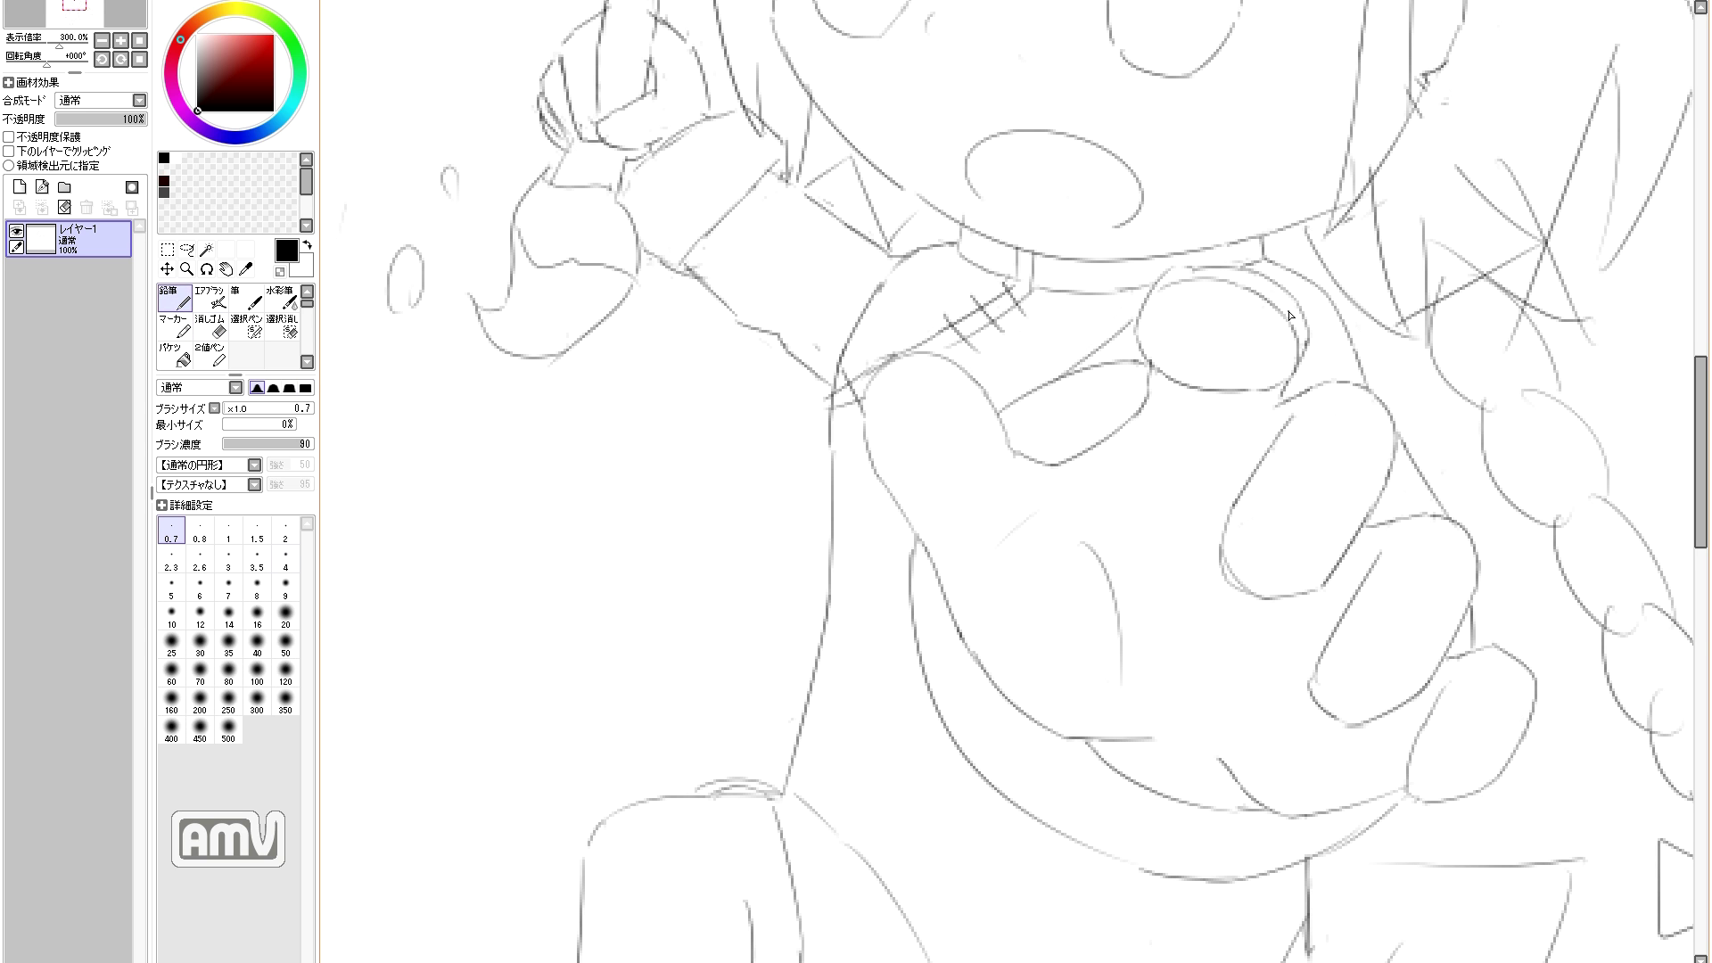
{"action": "key", "text": "n"}
Step: Erase and redraw the upper outline of the round index fingertip just below the collar
{"action": "scroll", "coordinate": [1284, 299], "scroll_direction": "down", "scroll_amount": 4}
{"action": "scroll", "coordinate": [1150, 384], "scroll_direction": "up", "scroll_amount": 5}
{"action": "key", "text": "e"}
{"action": "key", "text": "n"}
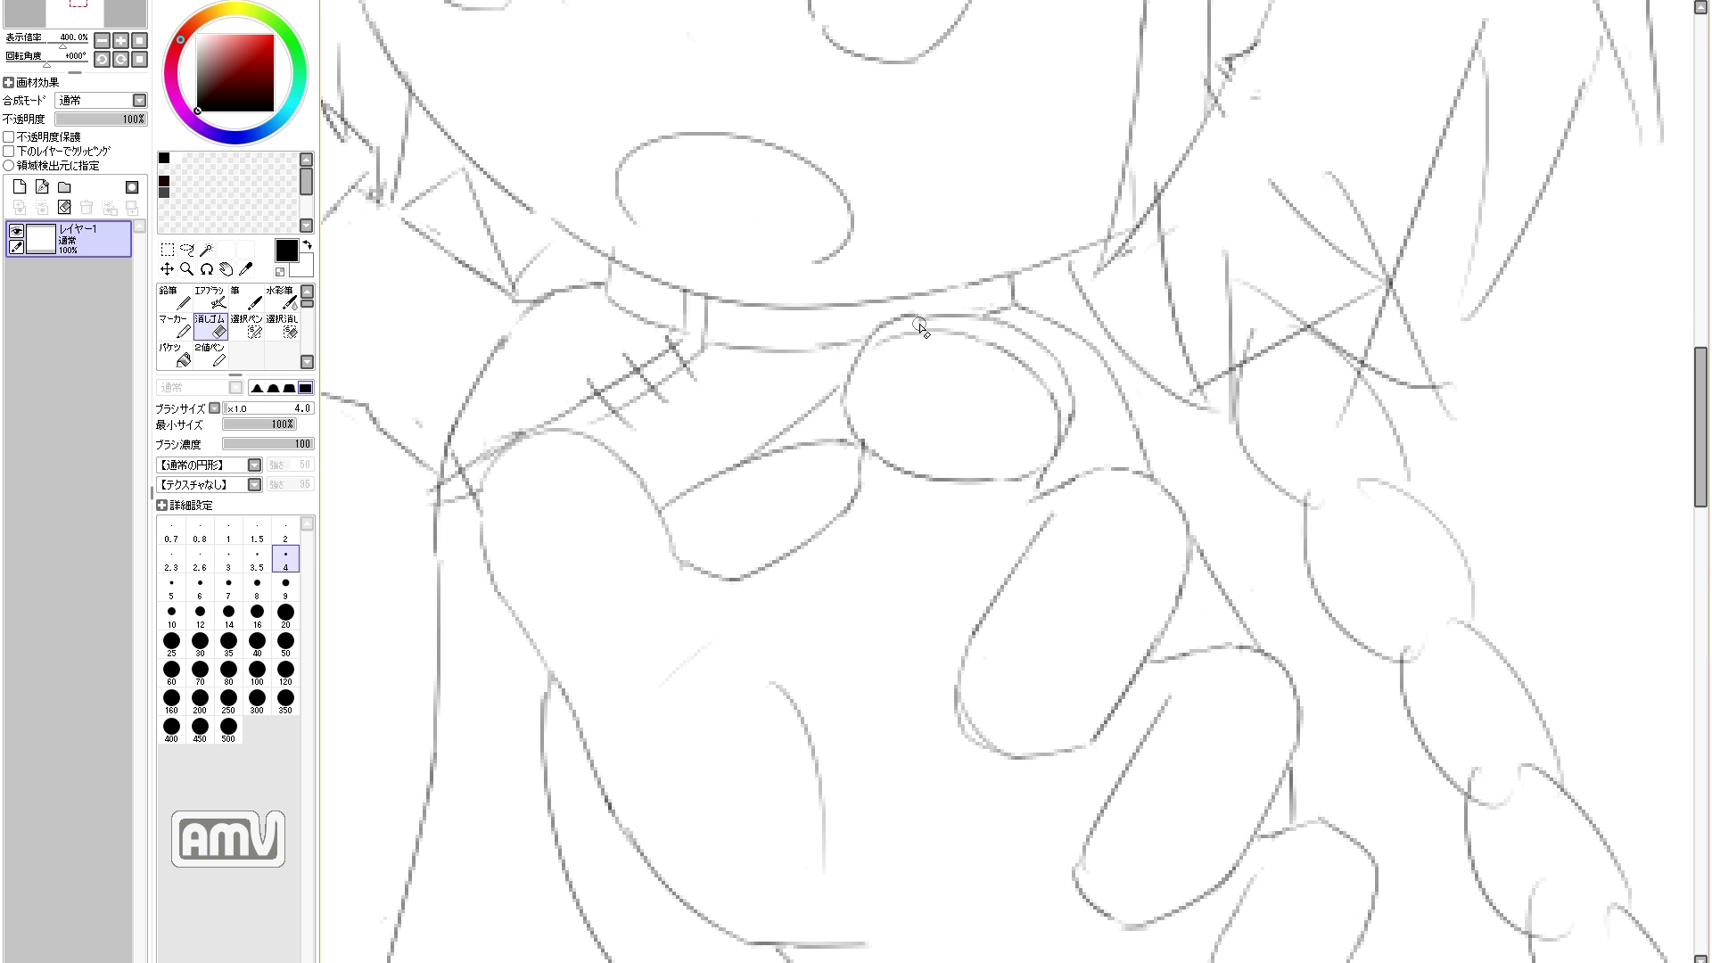
{"action": "key", "text": "e"}
{"action": "key", "text": "n"}
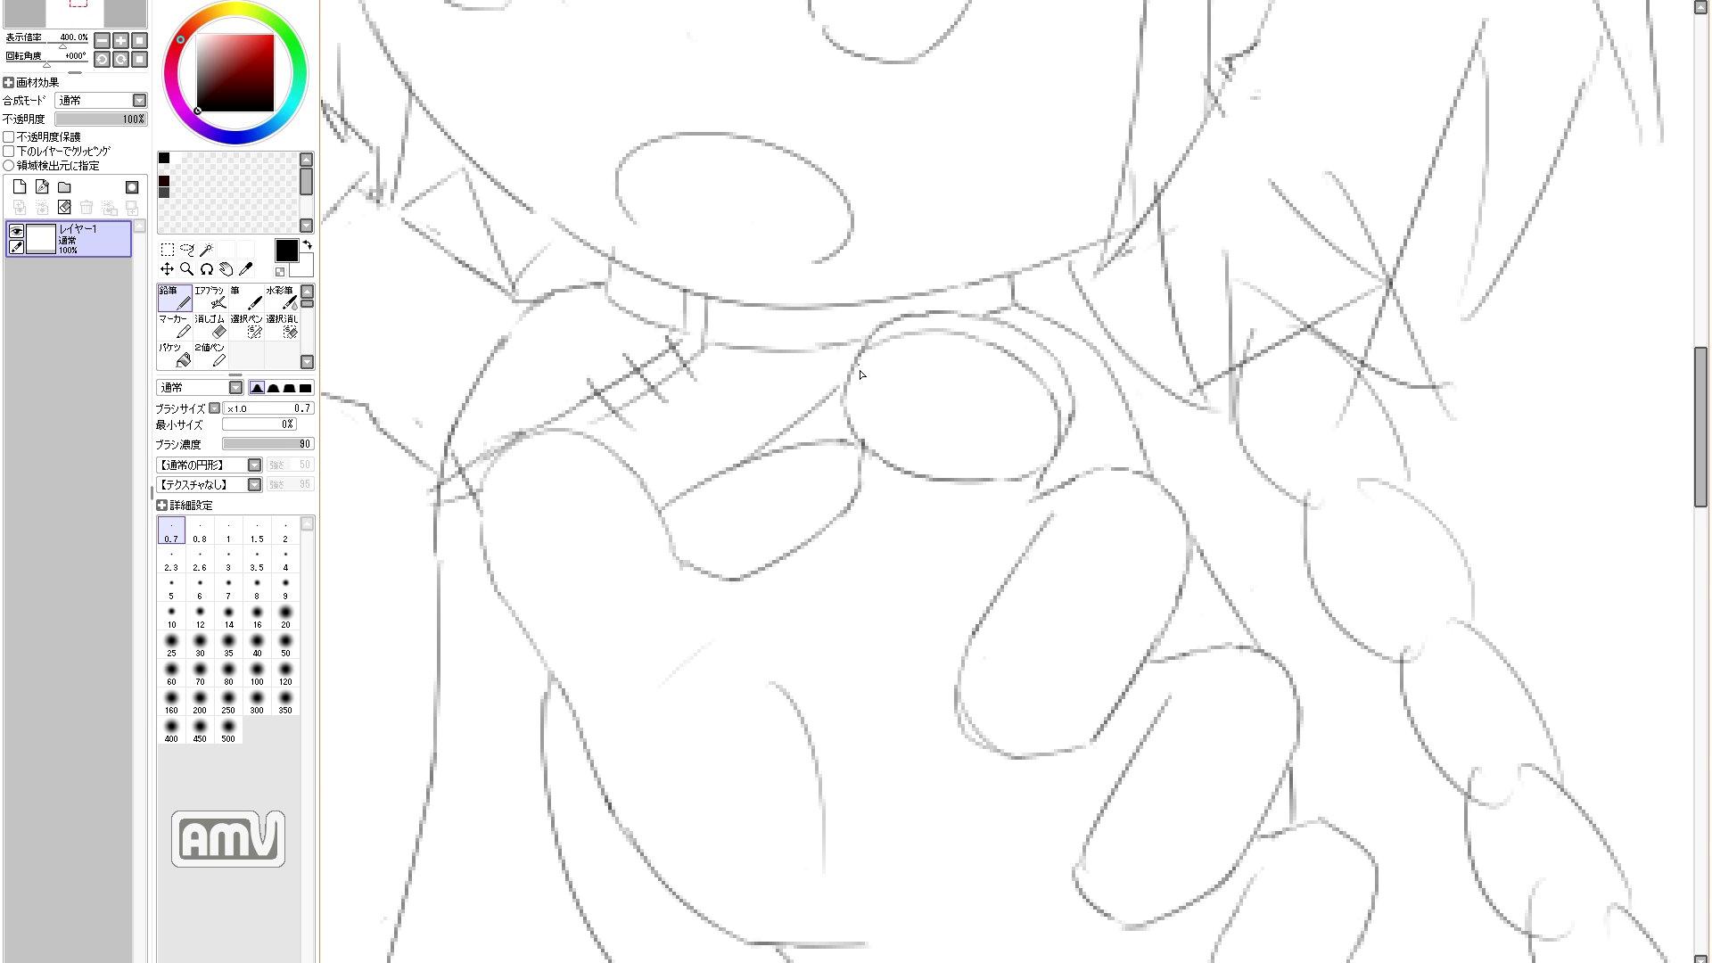
{"action": "left_click_drag", "start_coordinate": [856, 348], "coordinate": [768, 229]}
{"action": "key", "text": "e"}
{"action": "key", "text": "n"}
{"action": "left_click_drag", "start_coordinate": [815, 489], "coordinate": [814, 371]}
Step: Tidy the remaining finger edges and join the curved sleeve edges to the base of the little finger
{"action": "key", "text": "e"}
{"action": "left_click_drag", "start_coordinate": [879, 464], "coordinate": [909, 507]}
{"action": "mouse_move", "coordinate": [989, 628]}
{"action": "left_mouse_down"}
{"action": "mouse_move", "coordinate": [1034, 689]}
{"action": "mouse_move", "coordinate": [999, 661]}
{"action": "left_mouse_up"}
{"action": "key", "text": "n"}
{"action": "key", "text": "e"}
{"action": "left_click_drag", "start_coordinate": [1115, 774], "coordinate": [1135, 789]}
{"action": "key", "text": "n"}
{"action": "key", "text": "e"}
{"action": "key", "text": "n"}
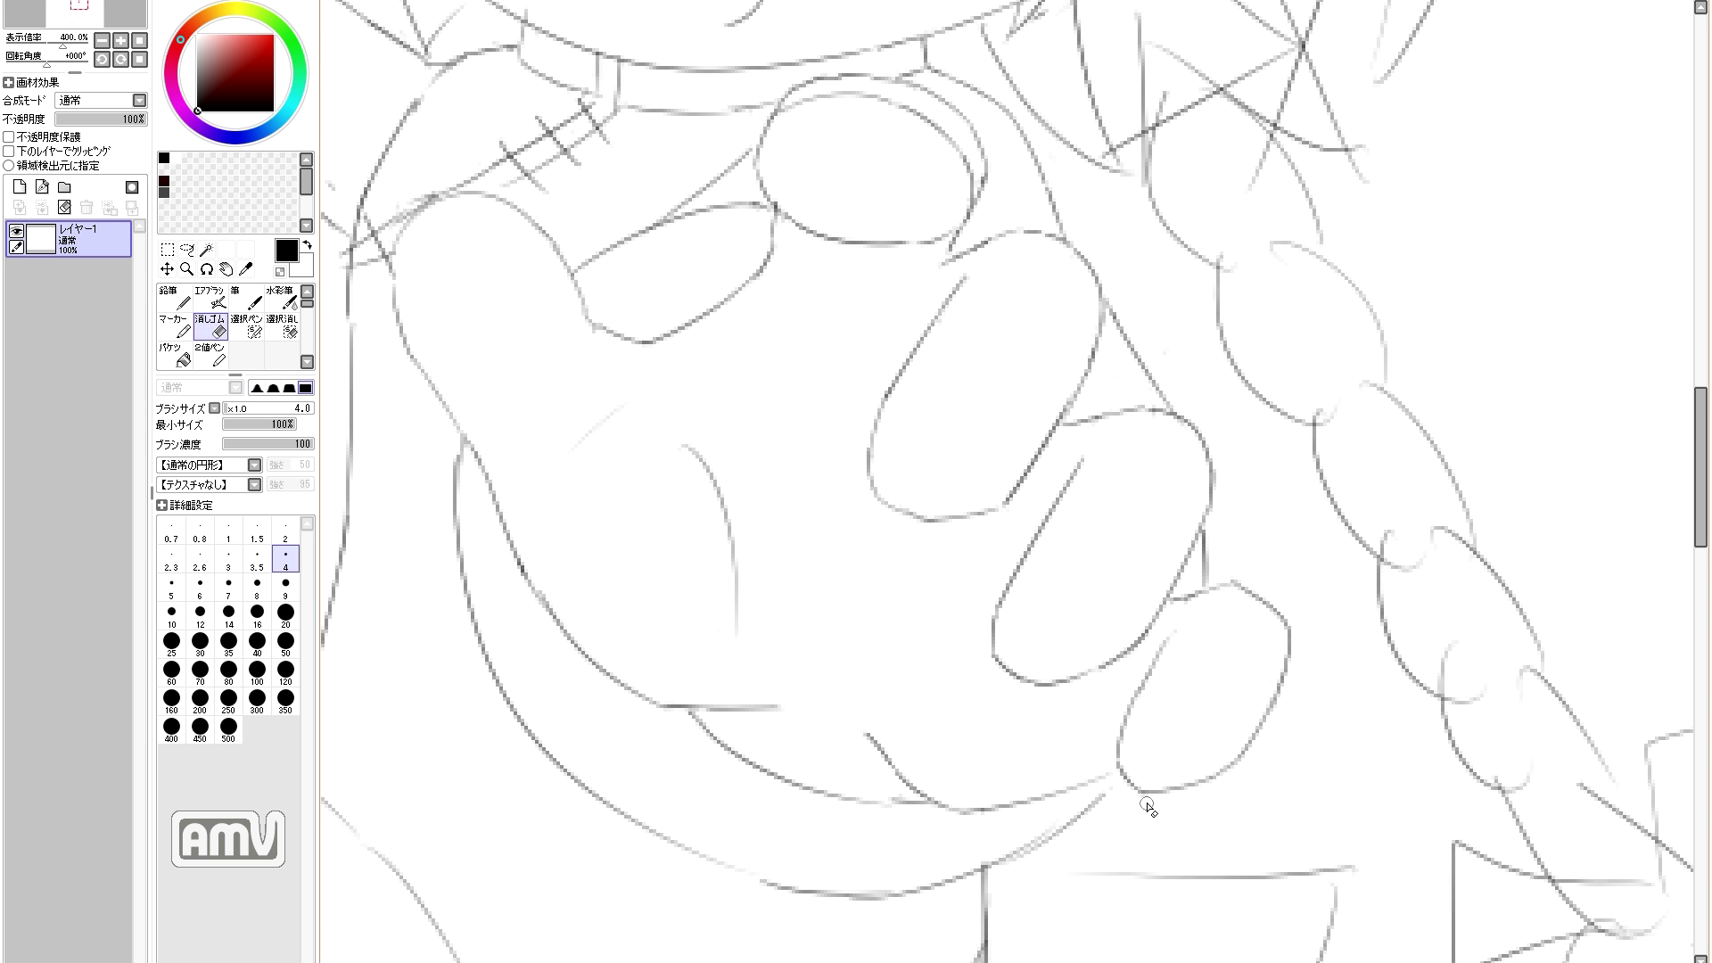
{"action": "key", "text": "e"}
{"action": "key", "text": "n"}
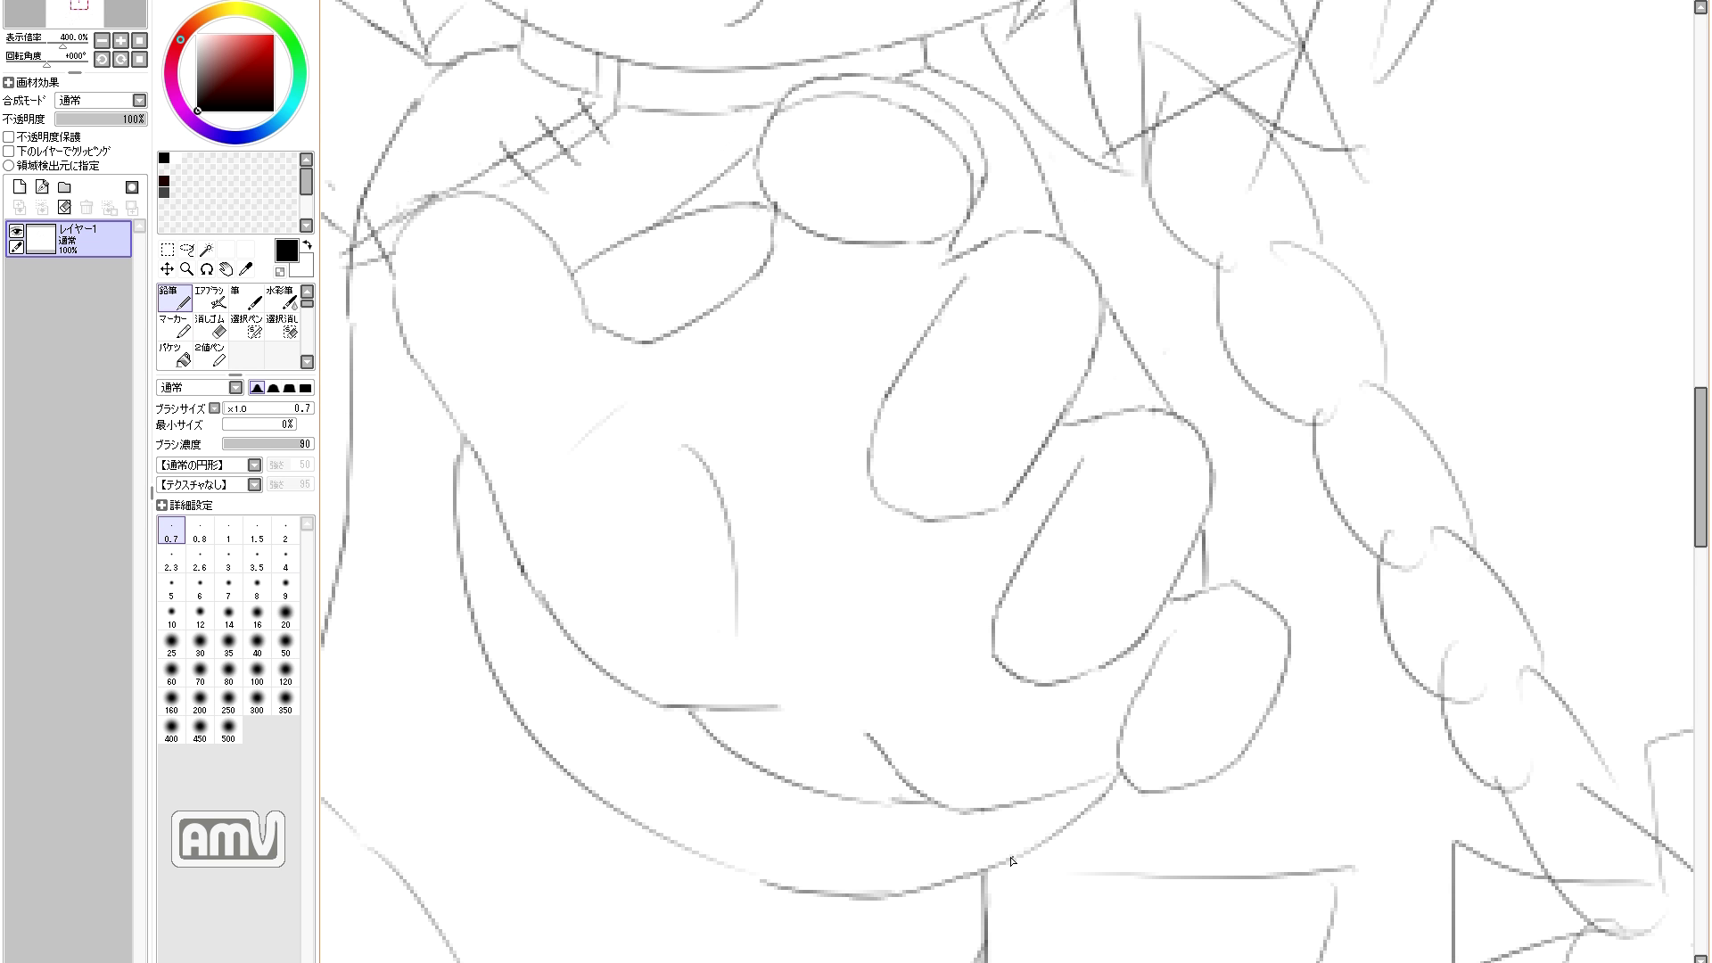
Step: Refine the lower edge of the sleeve where it meets the top of the skirt
{"action": "mouse_move", "coordinate": [1055, 920]}
{"action": "left_mouse_down"}
{"action": "mouse_move", "coordinate": [1028, 726]}
{"action": "mouse_move", "coordinate": [1032, 552]}
{"action": "left_mouse_up"}
{"action": "scroll", "coordinate": [1031, 526], "scroll_direction": "down", "scroll_amount": 4}
{"action": "scroll", "coordinate": [1106, 548], "scroll_direction": "up", "scroll_amount": 3}
{"action": "key", "text": "e"}
{"action": "key", "text": "n"}
{"action": "key", "text": "e"}
{"action": "key", "text": "n"}
{"action": "key", "text": "e"}
{"action": "key", "text": "n"}
Step: Touch up the skirt's side edges with short erasures and pencil strokes
{"action": "left_click_drag", "start_coordinate": [1049, 464], "coordinate": [1051, 114]}
{"action": "key", "text": "e"}
{"action": "key", "text": "n"}
{"action": "left_click_drag", "start_coordinate": [1023, 717], "coordinate": [991, 470]}
{"action": "key", "text": "e"}
{"action": "left_click_drag", "start_coordinate": [1056, 524], "coordinate": [986, 524]}
{"action": "key", "text": "n"}
{"action": "mouse_move", "coordinate": [843, 419]}
{"action": "left_mouse_down"}
{"action": "mouse_move", "coordinate": [1024, 562]}
{"action": "mouse_move", "coordinate": [1120, 675]}
{"action": "left_mouse_up"}
{"action": "key", "text": "e"}
{"action": "key", "text": "n"}
Step: Redraw the raised foot's heel and clean up the line along the front of its ankle
{"action": "left_click_drag", "start_coordinate": [662, 534], "coordinate": [655, 580]}
{"action": "key", "text": "e"}
{"action": "key", "text": "n"}
{"action": "key", "text": "e"}
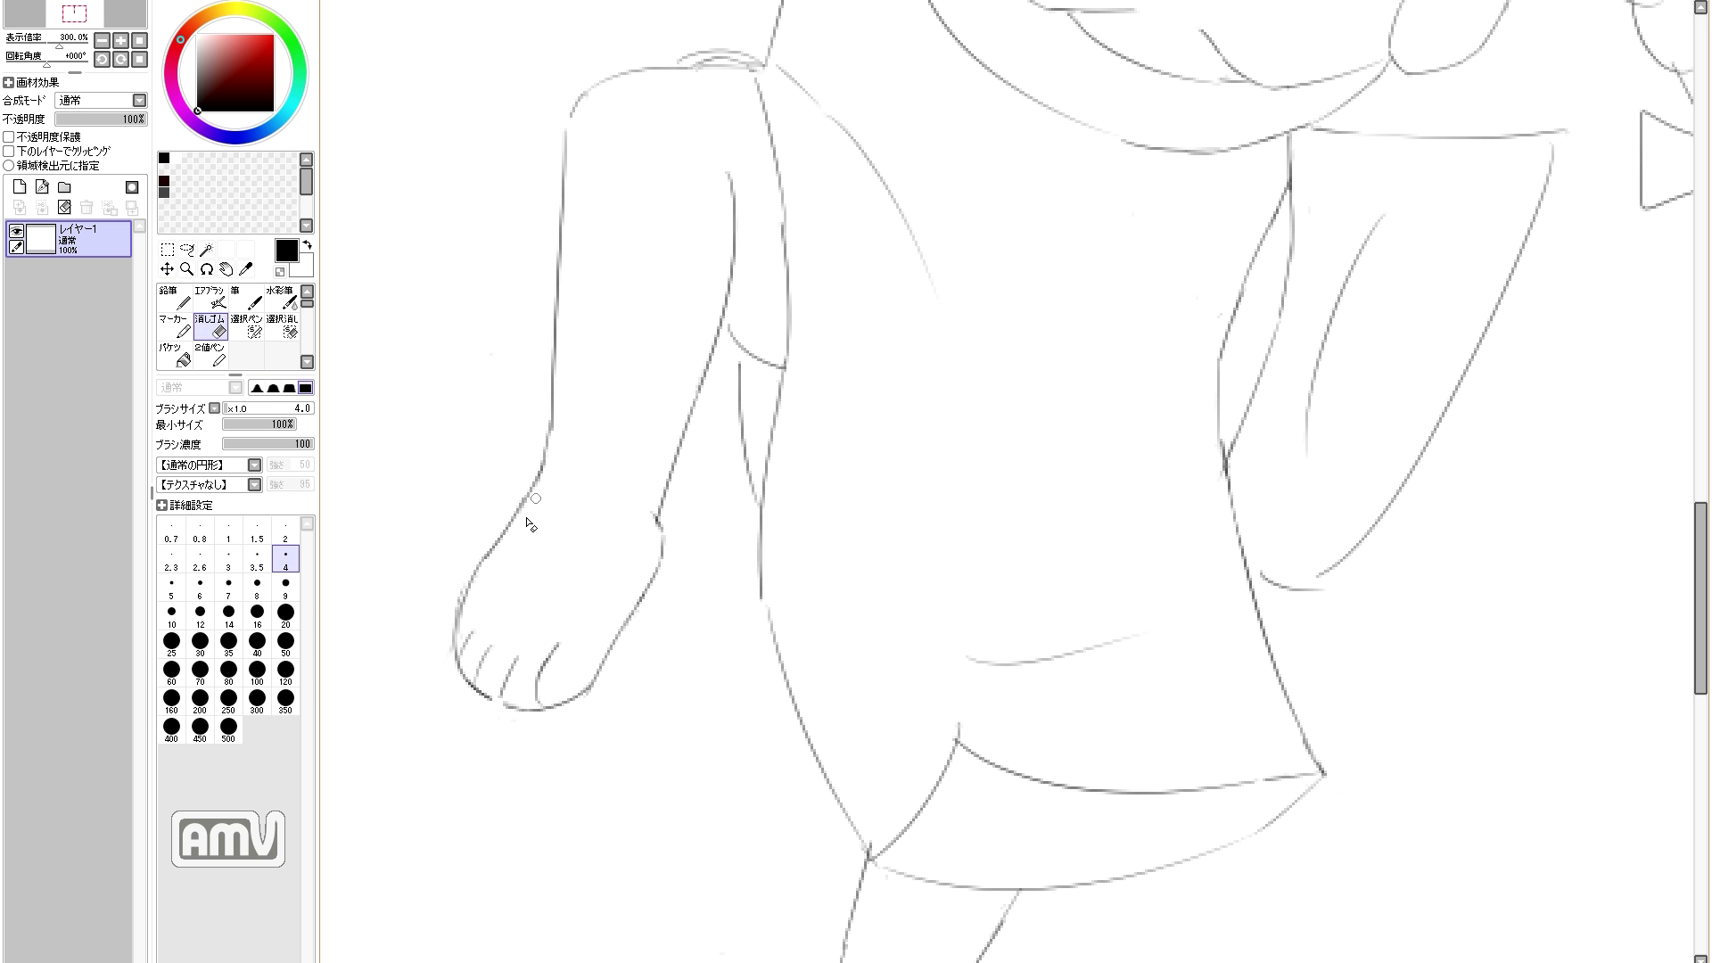
{"action": "key", "text": "n"}
{"action": "key", "text": "e"}
{"action": "key", "text": "n"}
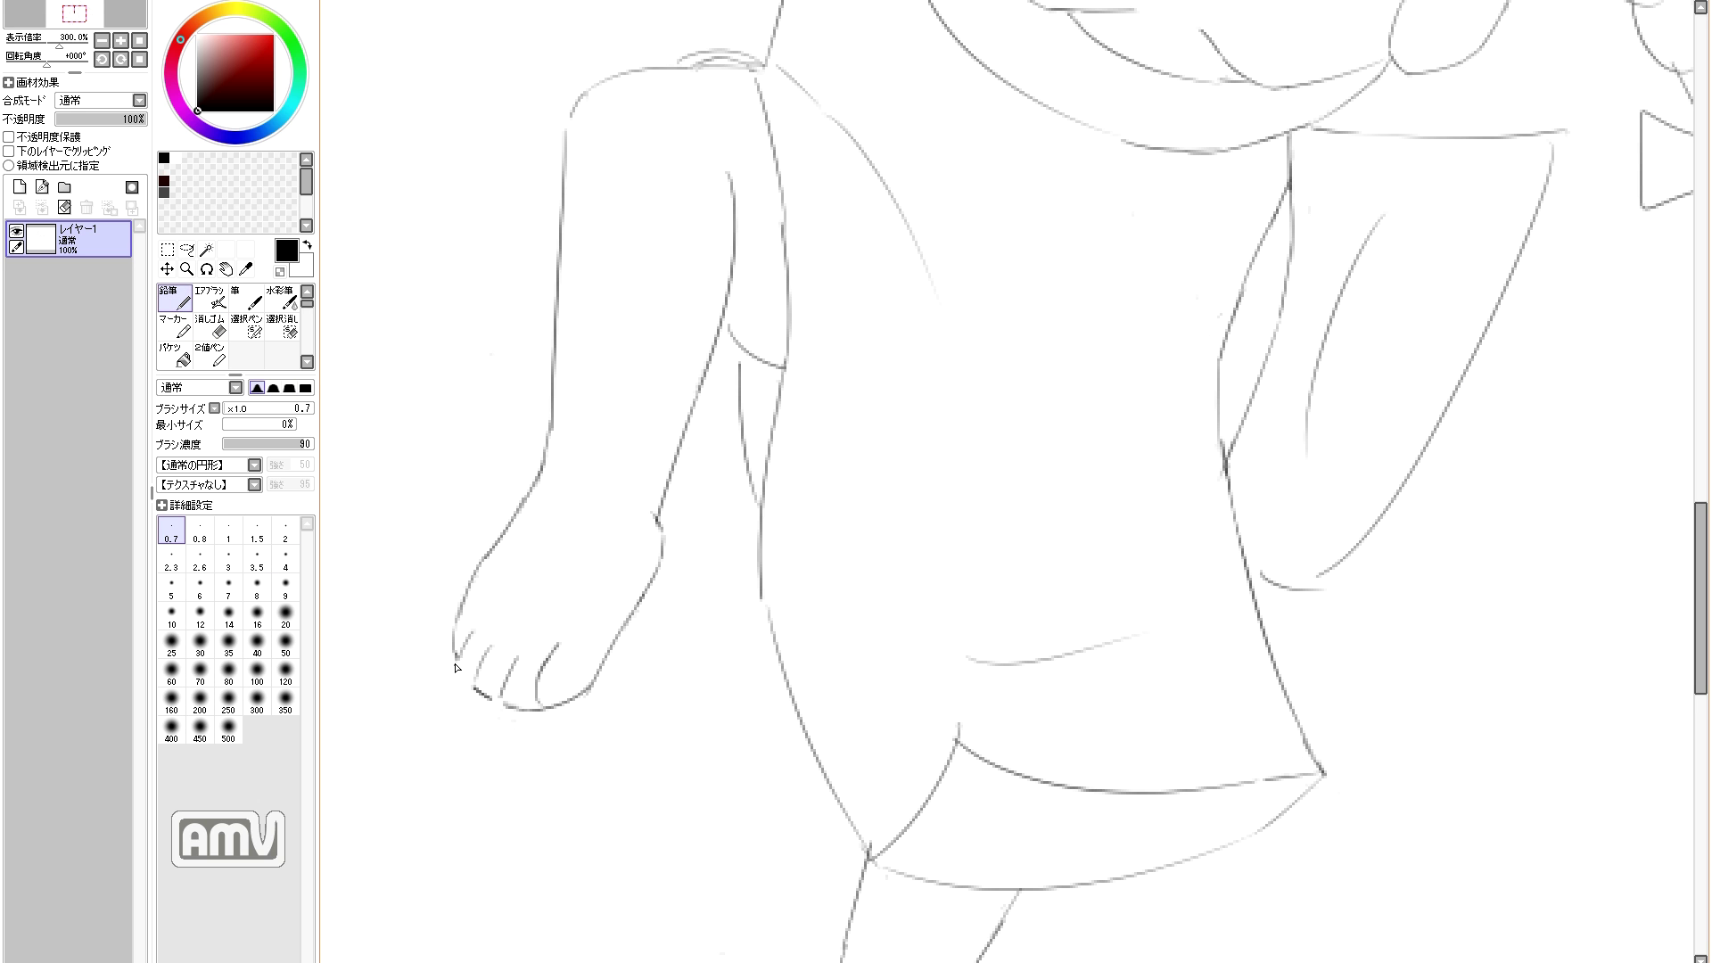
Step: Erase the straight outline at the end of the raised foot and redraw it as separate rounded toes
{"action": "key", "text": "e"}
{"action": "key", "text": "n"}
{"action": "key", "text": "e"}
{"action": "key", "text": "n"}
{"action": "key", "text": "e"}
{"action": "key", "text": "n"}
{"action": "key", "text": "e"}
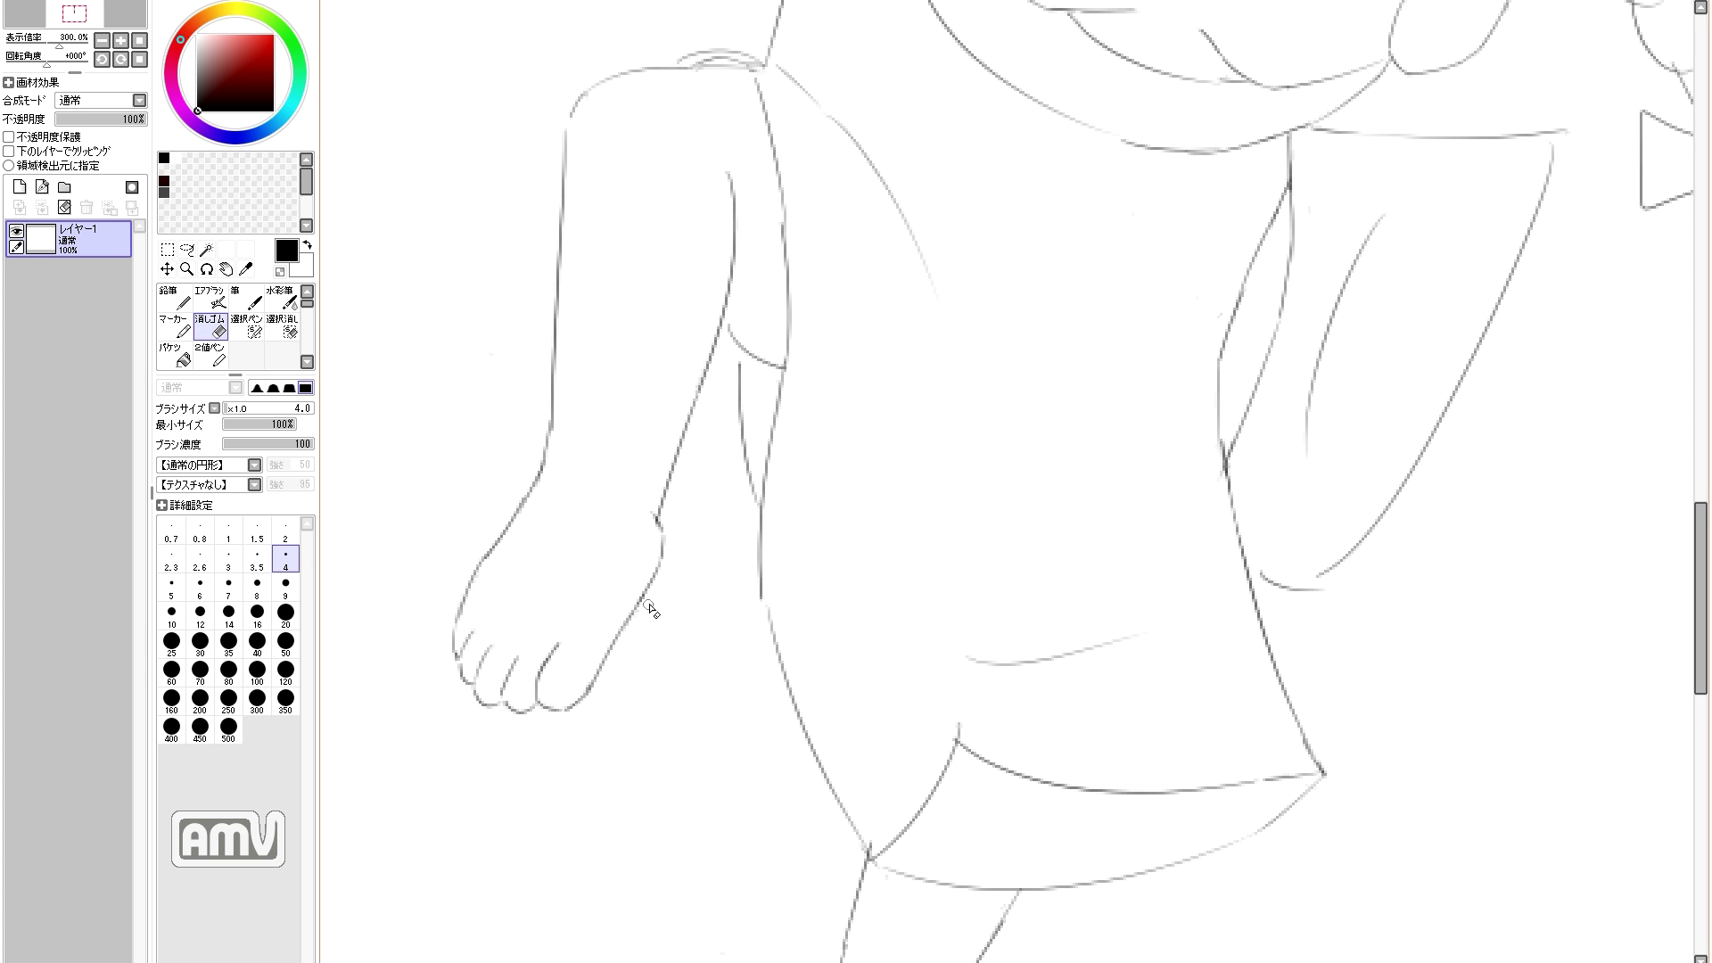
Step: Clean up the side outline of the raised foot and the corners of the skirt hem
{"action": "key", "text": "n"}
{"action": "scroll", "coordinate": [526, 500], "scroll_direction": "down", "scroll_amount": 1}
{"action": "key", "text": "e"}
{"action": "key", "text": "n"}
{"action": "key", "text": "e"}
{"action": "key", "text": "n"}
{"action": "scroll", "coordinate": [501, 506], "scroll_direction": "down", "scroll_amount": 5}
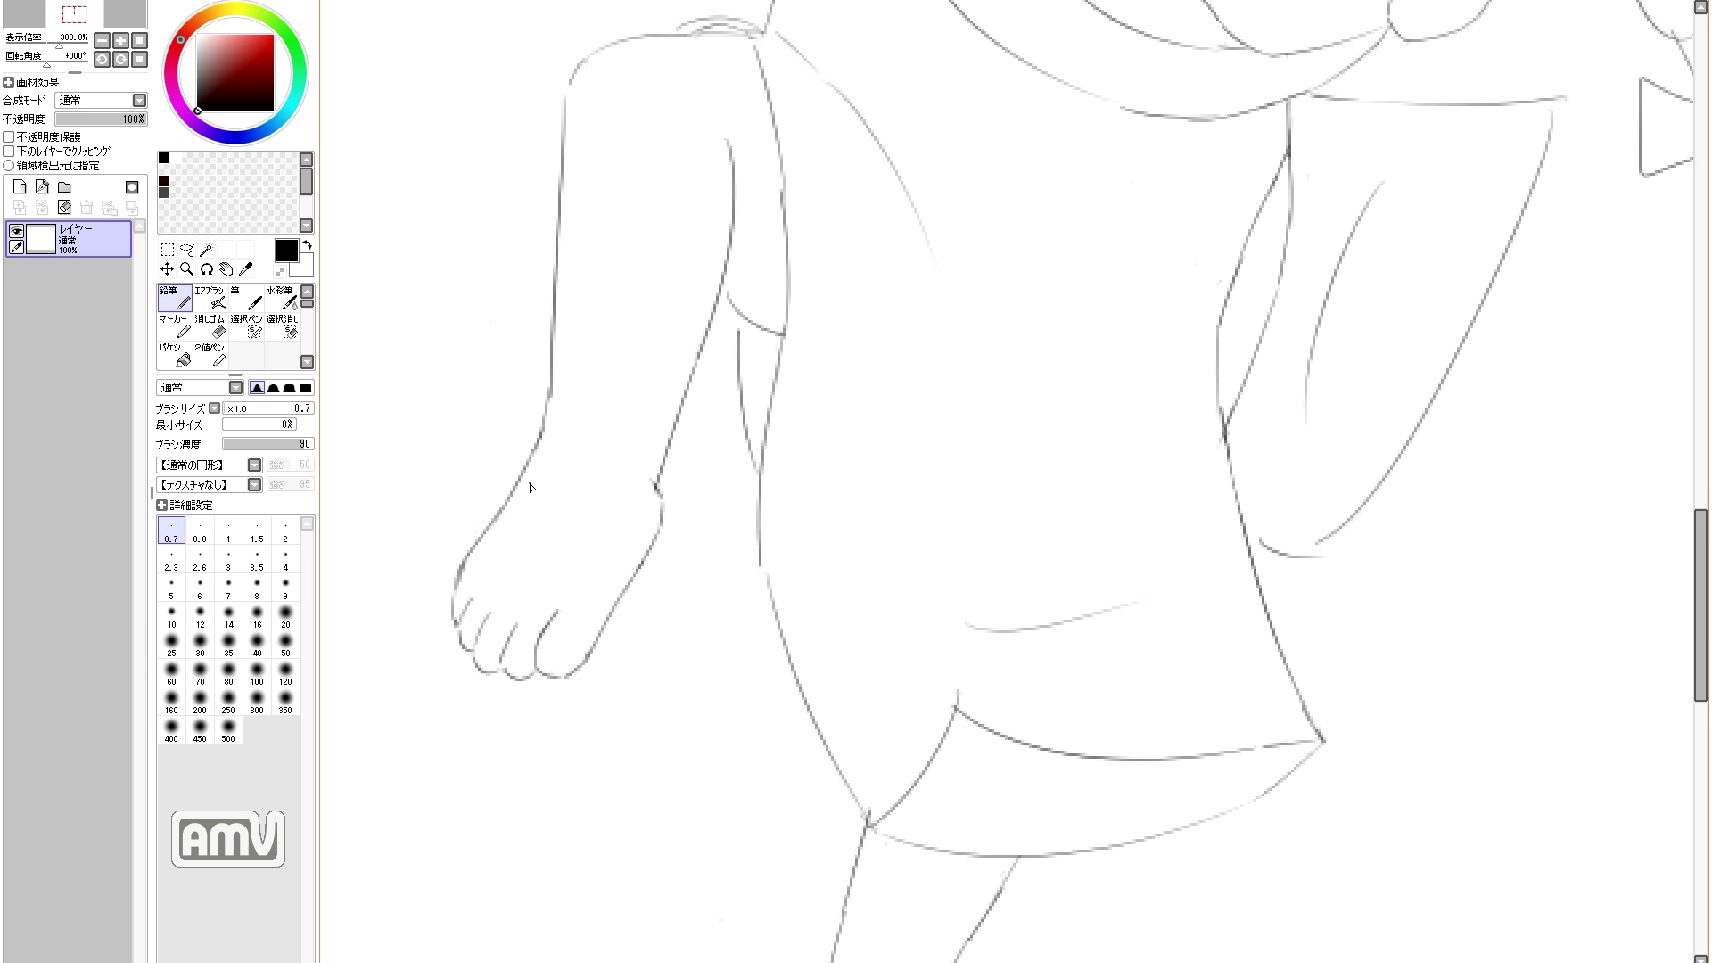
Step: Clean up the collar corner and the stitched shoulder seam beside it with alternating short erasures and pencil strokes
{"action": "scroll", "coordinate": [700, 527], "scroll_direction": "up", "scroll_amount": 6}
{"action": "key", "text": "e"}
{"action": "key", "text": "n"}
{"action": "key", "text": "e"}
{"action": "key", "text": "n"}
{"action": "key", "text": "e"}
{"action": "key", "text": "n"}
{"action": "key", "text": "e"}
{"action": "key", "text": "n"}
{"action": "key", "text": "e"}
{"action": "key", "text": "n"}
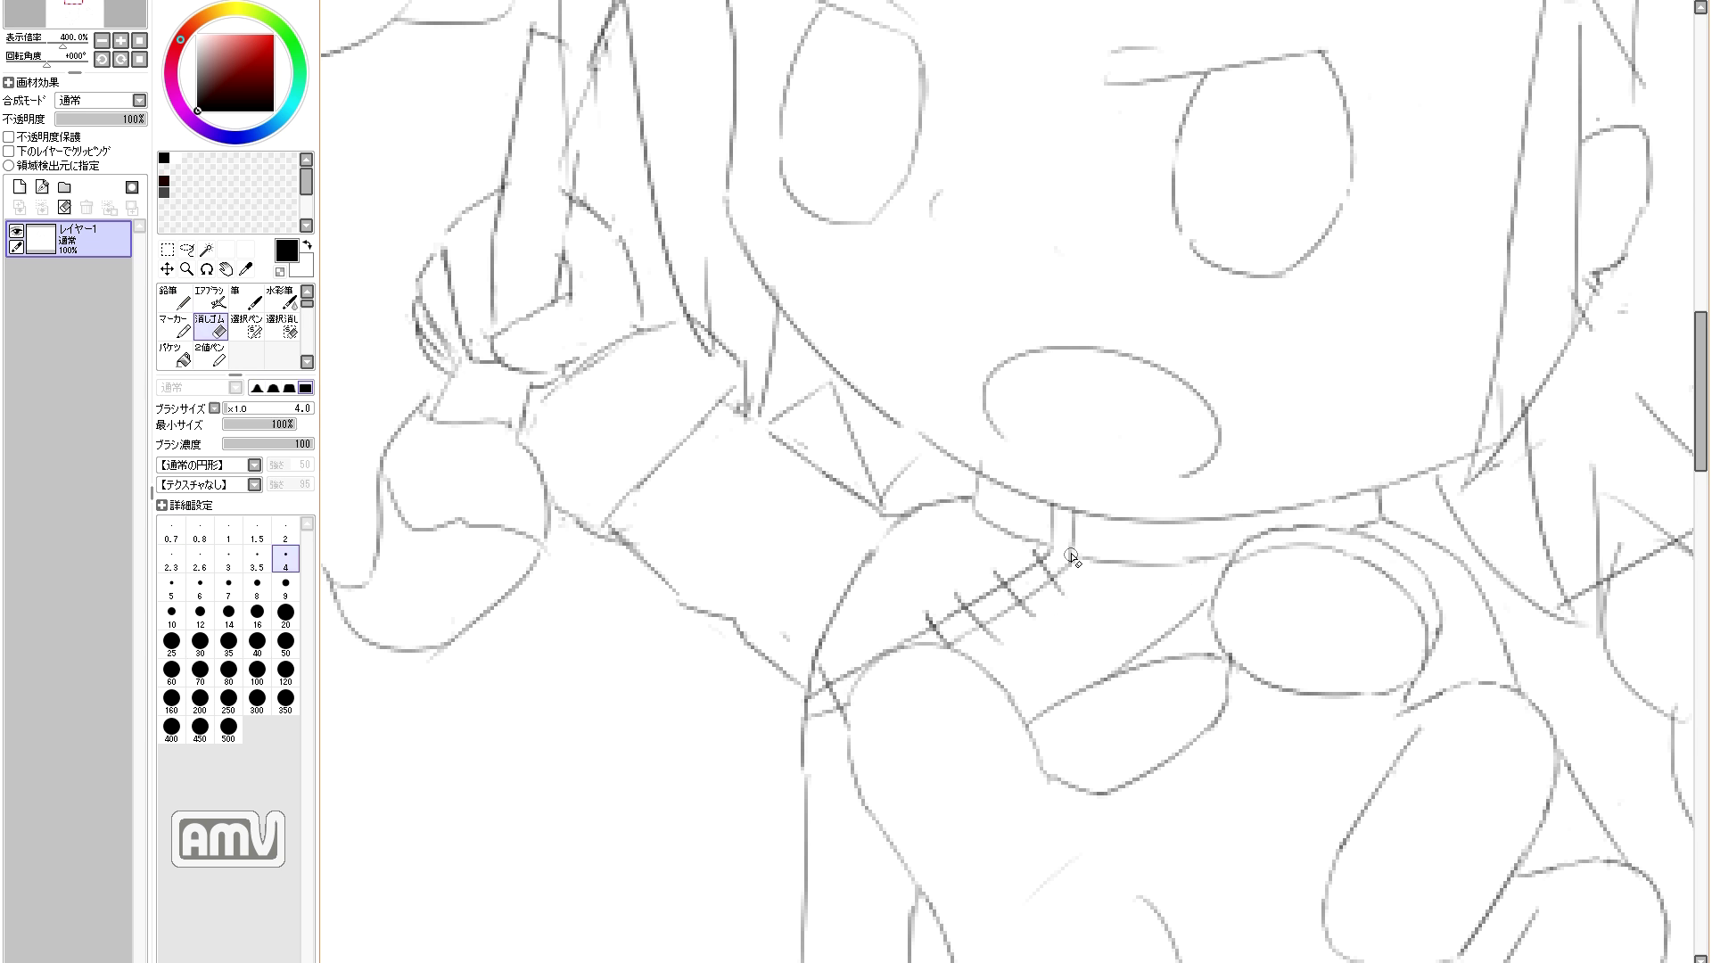
{"action": "key", "text": "e"}
{"action": "key", "text": "n"}
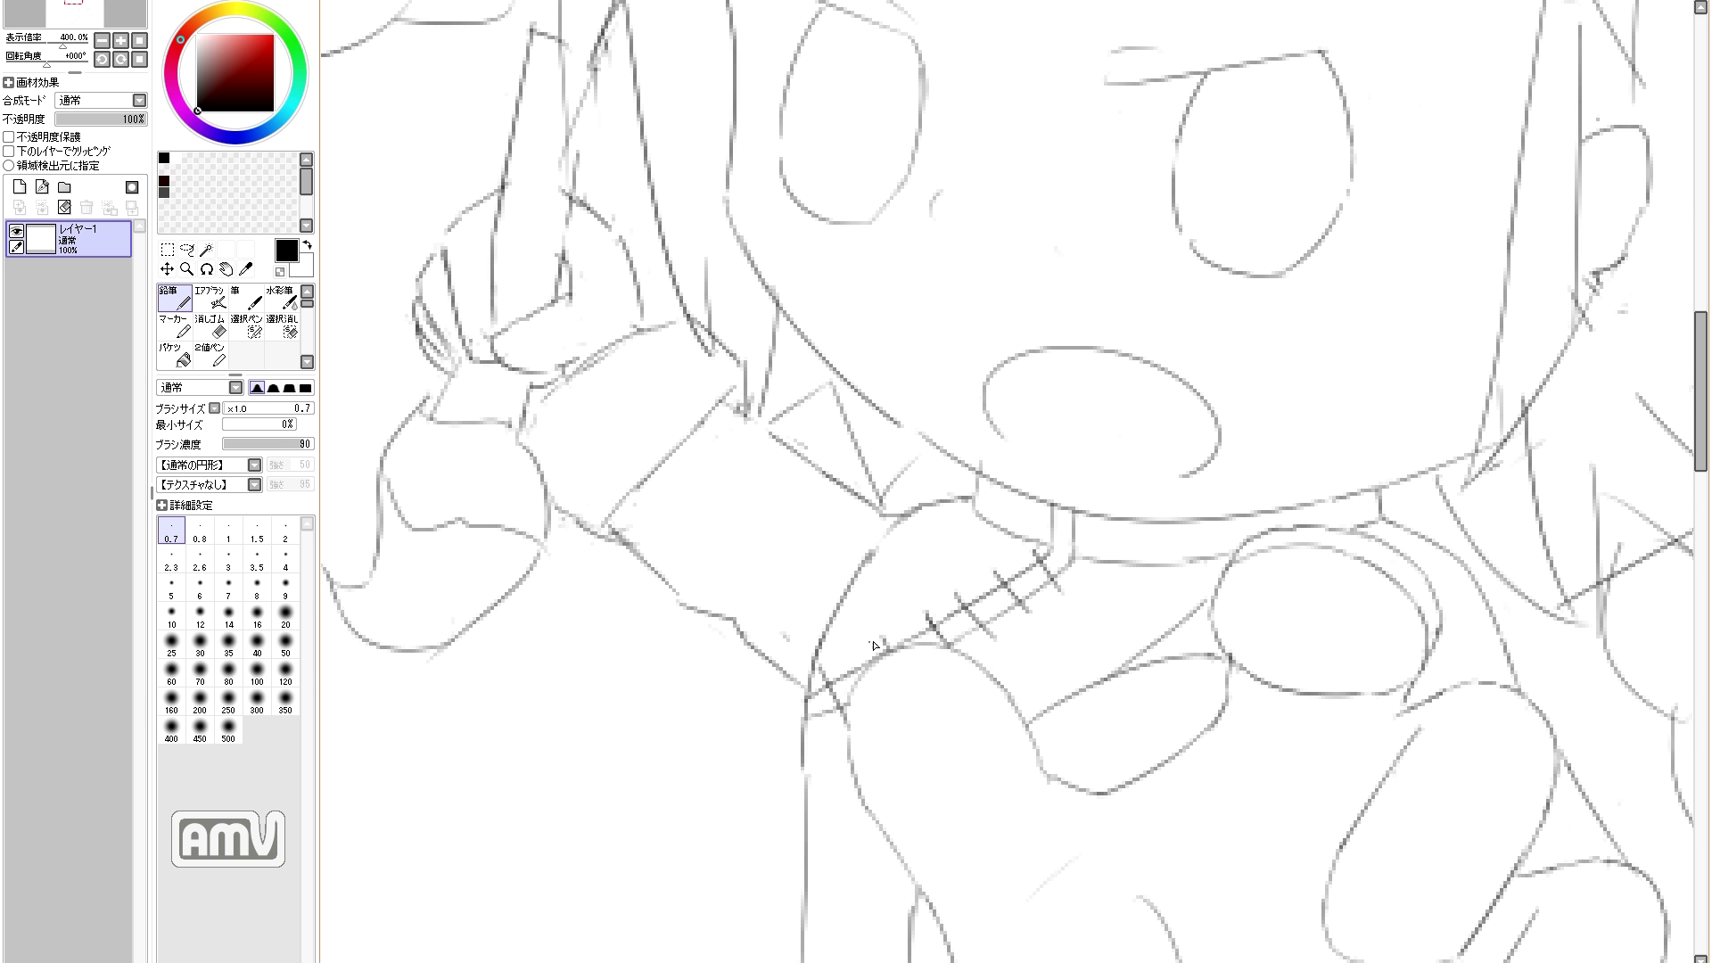
Step: Extend the stitch marks along the lower end of the shoulder seam and tidy the armpit corner where the sleeve meets the body
{"action": "key", "text": "e"}
{"action": "key", "text": "n"}
{"action": "key", "text": "e"}
{"action": "key", "text": "n"}
{"action": "left_click_drag", "start_coordinate": [805, 722], "coordinate": [845, 705]}
{"action": "key", "text": "e"}
{"action": "key", "text": "n"}
{"action": "key", "text": "e"}
{"action": "key", "text": "n"}
{"action": "key", "text": "e"}
{"action": "key", "text": "n"}
{"action": "key", "text": "e"}
{"action": "key", "text": "n"}
Step: Erase the straight cuff line across the raised arm's sleeve and redraw it as a smooth curve meeting both sleeve edges
{"action": "key", "text": "e"}
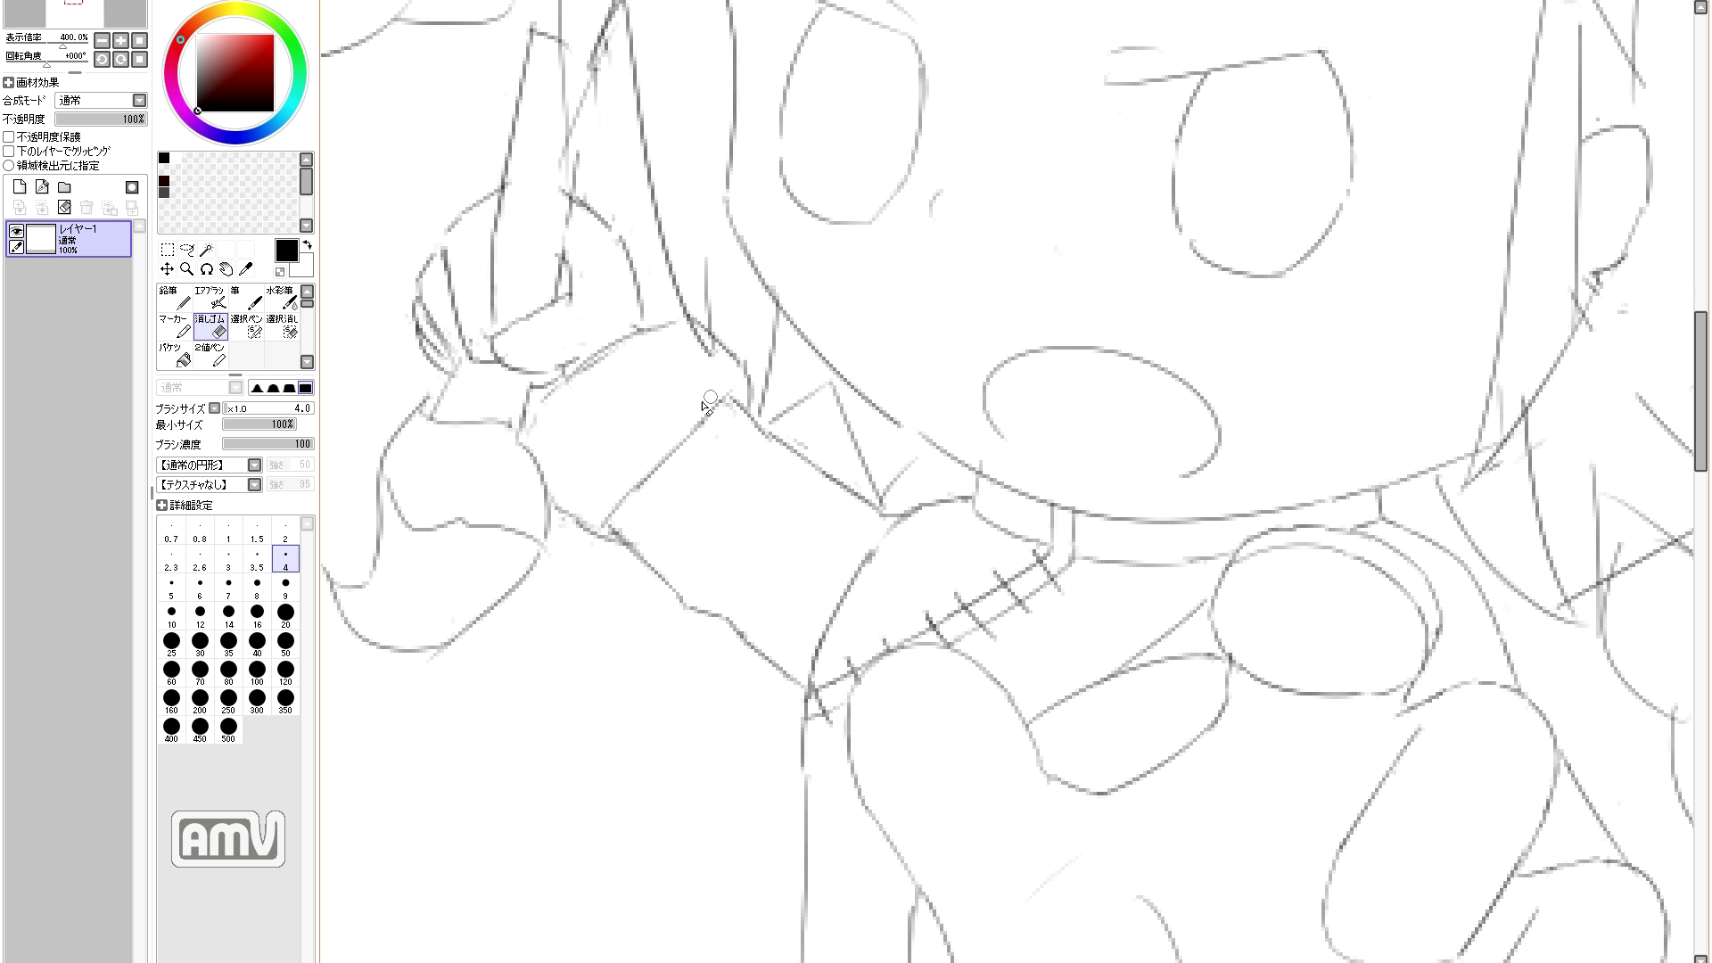
{"action": "left_click_drag", "start_coordinate": [687, 439], "coordinate": [649, 474]}
{"action": "key", "text": "n"}
{"action": "left_click_drag", "start_coordinate": [712, 408], "coordinate": [614, 496]}
{"action": "key", "text": "e"}
{"action": "mouse_move", "coordinate": [617, 494]}
{"action": "left_mouse_down"}
{"action": "mouse_move", "coordinate": [714, 401]}
{"action": "mouse_move", "coordinate": [590, 528]}
{"action": "left_mouse_up"}
{"action": "key", "text": "n"}
{"action": "key", "text": "e"}
{"action": "key", "text": "n"}
{"action": "key", "text": "e"}
{"action": "key", "text": "n"}
{"action": "key", "text": "e"}
{"action": "key", "text": "n"}
{"action": "key", "text": "e"}
{"action": "key", "text": "n"}
{"action": "key", "text": "e"}
{"action": "key", "text": "n"}
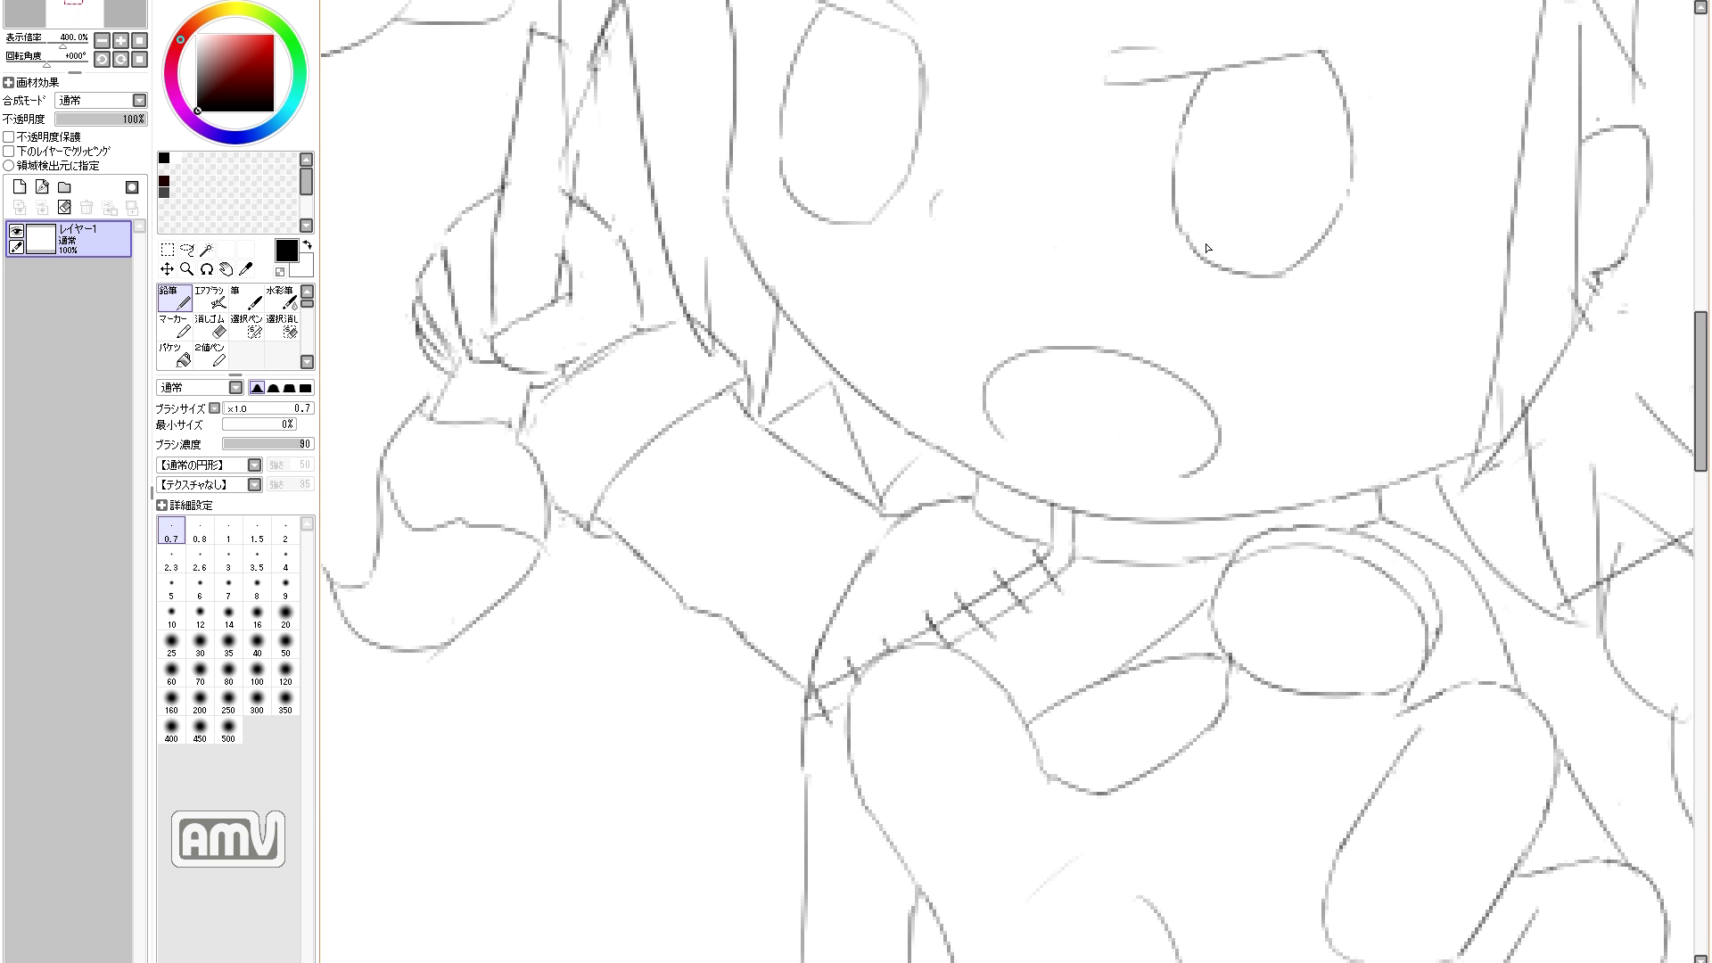
Step: Refine the raised fist's outline and the lines around the wrist with repeated short erasures and pencil strokes
{"action": "left_click_drag", "start_coordinate": [1354, 188], "coordinate": [1329, 374]}
{"action": "key", "text": "e"}
{"action": "key", "text": "n"}
{"action": "key", "text": "e"}
{"action": "key", "text": "n"}
{"action": "key", "text": "e"}
{"action": "key", "text": "n"}
{"action": "key", "text": "e"}
{"action": "key", "text": "n"}
{"action": "key", "text": "e"}
{"action": "key", "text": "n"}
{"action": "key", "text": "e"}
{"action": "key", "text": "n"}
{"action": "key", "text": "e"}
{"action": "key", "text": "n"}
{"action": "key", "text": "e"}
{"action": "key", "text": "n"}
{"action": "key", "text": "e"}
{"action": "key", "text": "n"}
{"action": "key", "text": "e"}
{"action": "key", "text": "n"}
{"action": "key", "text": "e"}
{"action": "key", "text": "n"}
{"action": "key", "text": "e"}
{"action": "key", "text": "n"}
Step: Redraw the lower edge of the paintbrush's ferrule where it meets the bristles and tidy the adjoining lines
{"action": "key", "text": "e"}
{"action": "mouse_move", "coordinate": [428, 584]}
{"action": "left_mouse_down"}
{"action": "mouse_move", "coordinate": [372, 617]}
{"action": "mouse_move", "coordinate": [496, 613]}
{"action": "left_mouse_up"}
{"action": "key", "text": "n"}
{"action": "key", "text": "e"}
{"action": "left_click_drag", "start_coordinate": [486, 611], "coordinate": [495, 633]}
{"action": "key", "text": "n"}
{"action": "key", "text": "e"}
{"action": "key", "text": "n"}
{"action": "key", "text": "e"}
{"action": "key", "text": "n"}
{"action": "key", "text": "e"}
{"action": "key", "text": "n"}
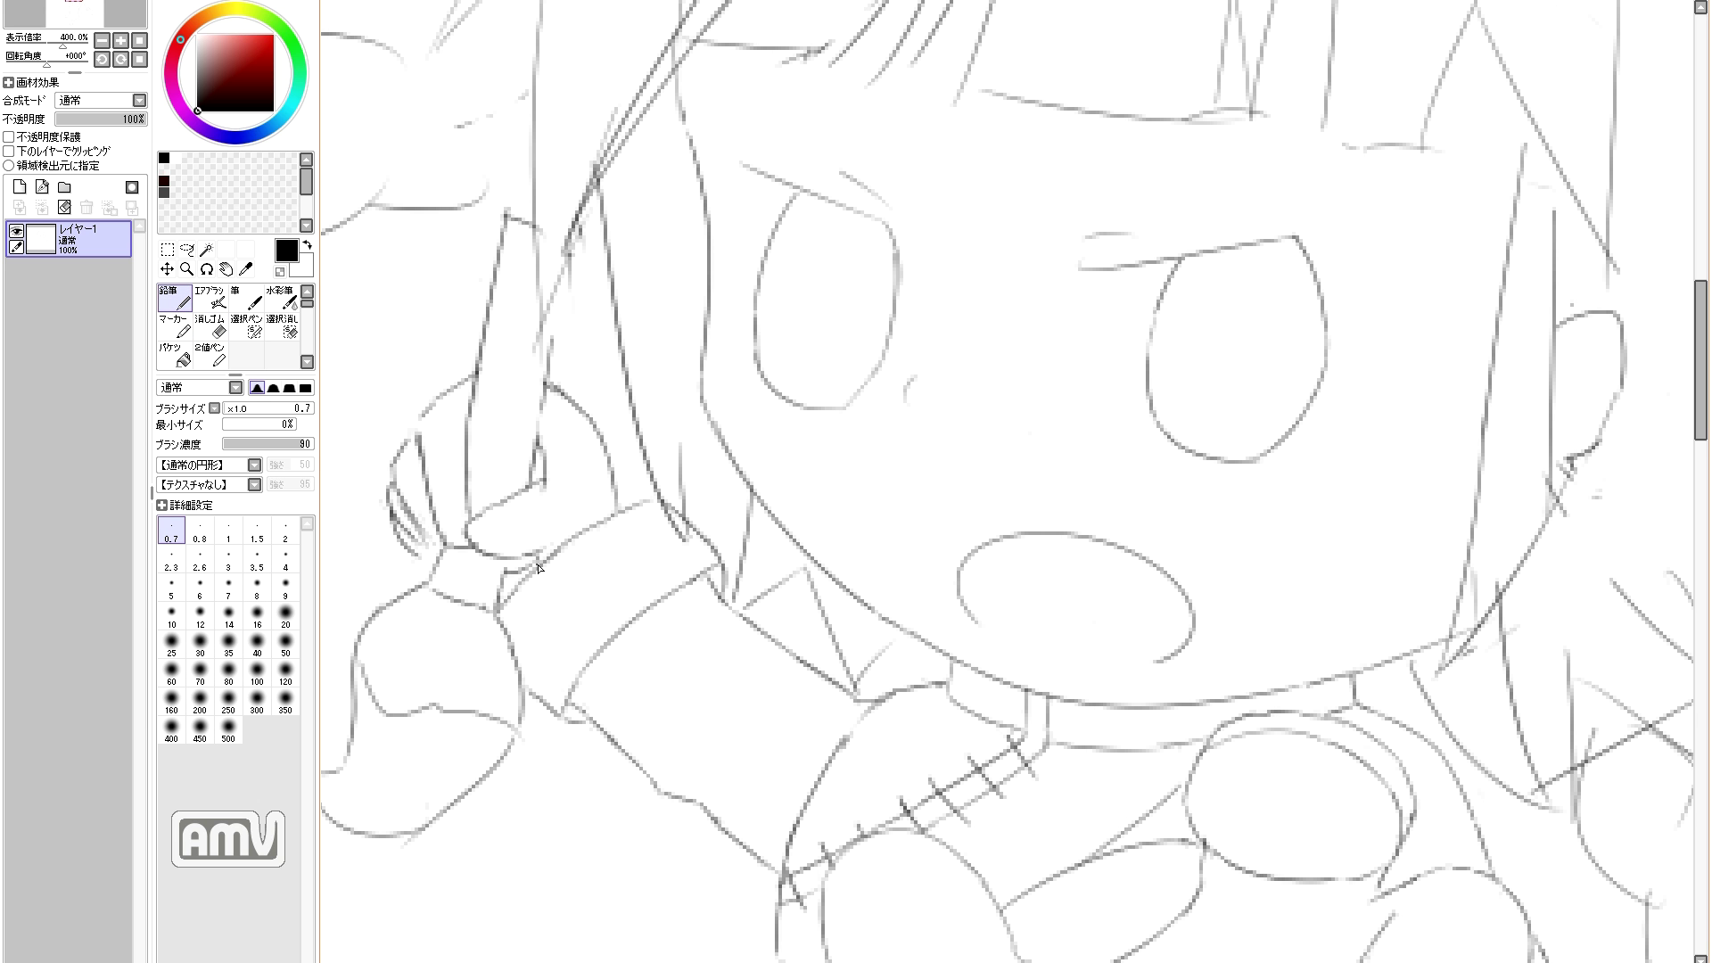
Step: Touch up the upper paintbrush handle and the finger lines on the outer side of the raised fist
{"action": "left_click_drag", "start_coordinate": [565, 267], "coordinate": [547, 351]}
{"action": "key", "text": "e"}
{"action": "key", "text": "n"}
{"action": "mouse_move", "coordinate": [419, 433]}
{"action": "left_mouse_down"}
{"action": "mouse_move", "coordinate": [378, 501]}
{"action": "mouse_move", "coordinate": [435, 555]}
{"action": "left_mouse_up"}
{"action": "key", "text": "e"}
{"action": "key", "text": "n"}
{"action": "key", "text": "e"}
{"action": "key", "text": "n"}
{"action": "key", "text": "e"}
{"action": "key", "text": "n"}
{"action": "key", "text": "e"}
{"action": "key", "text": "n"}
{"action": "key", "text": "Home"}
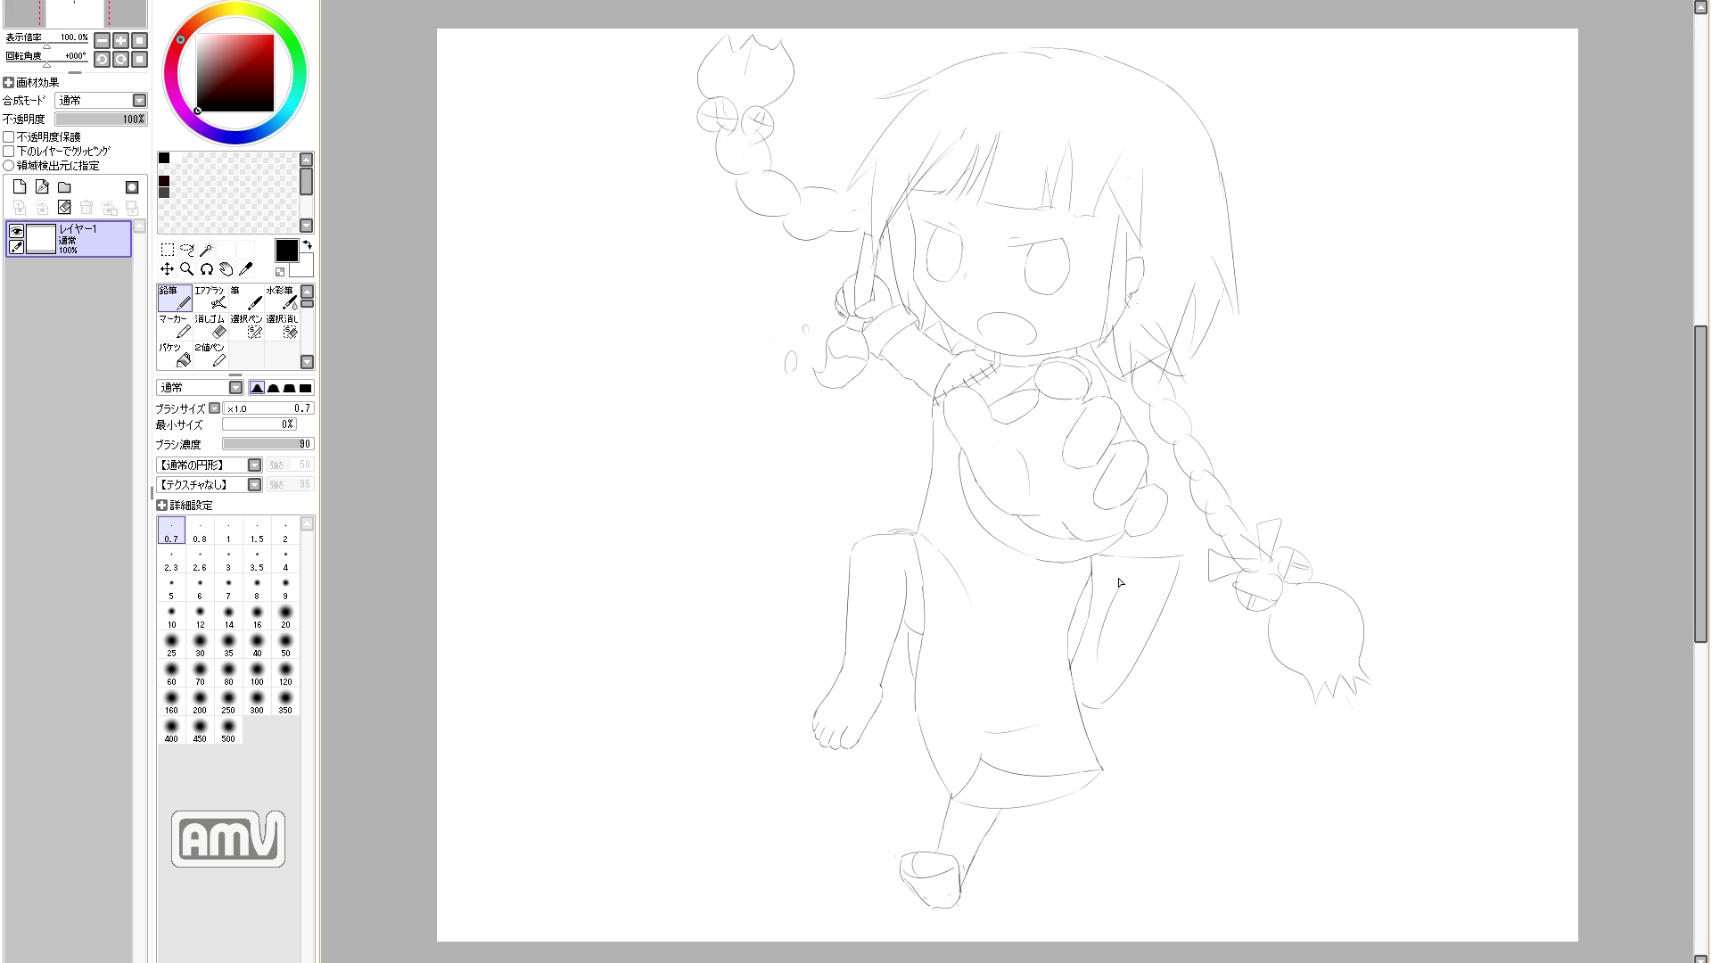
Step: Erase the doubled arcs on top of the raised knee and redraw the knee line where it meets the torso
{"action": "scroll", "coordinate": [1049, 486], "scroll_direction": "up", "scroll_amount": 2}
{"action": "left_click_drag", "start_coordinate": [1070, 712], "coordinate": [1001, 366]}
{"action": "left_click_drag", "start_coordinate": [1240, 290], "coordinate": [1040, 676]}
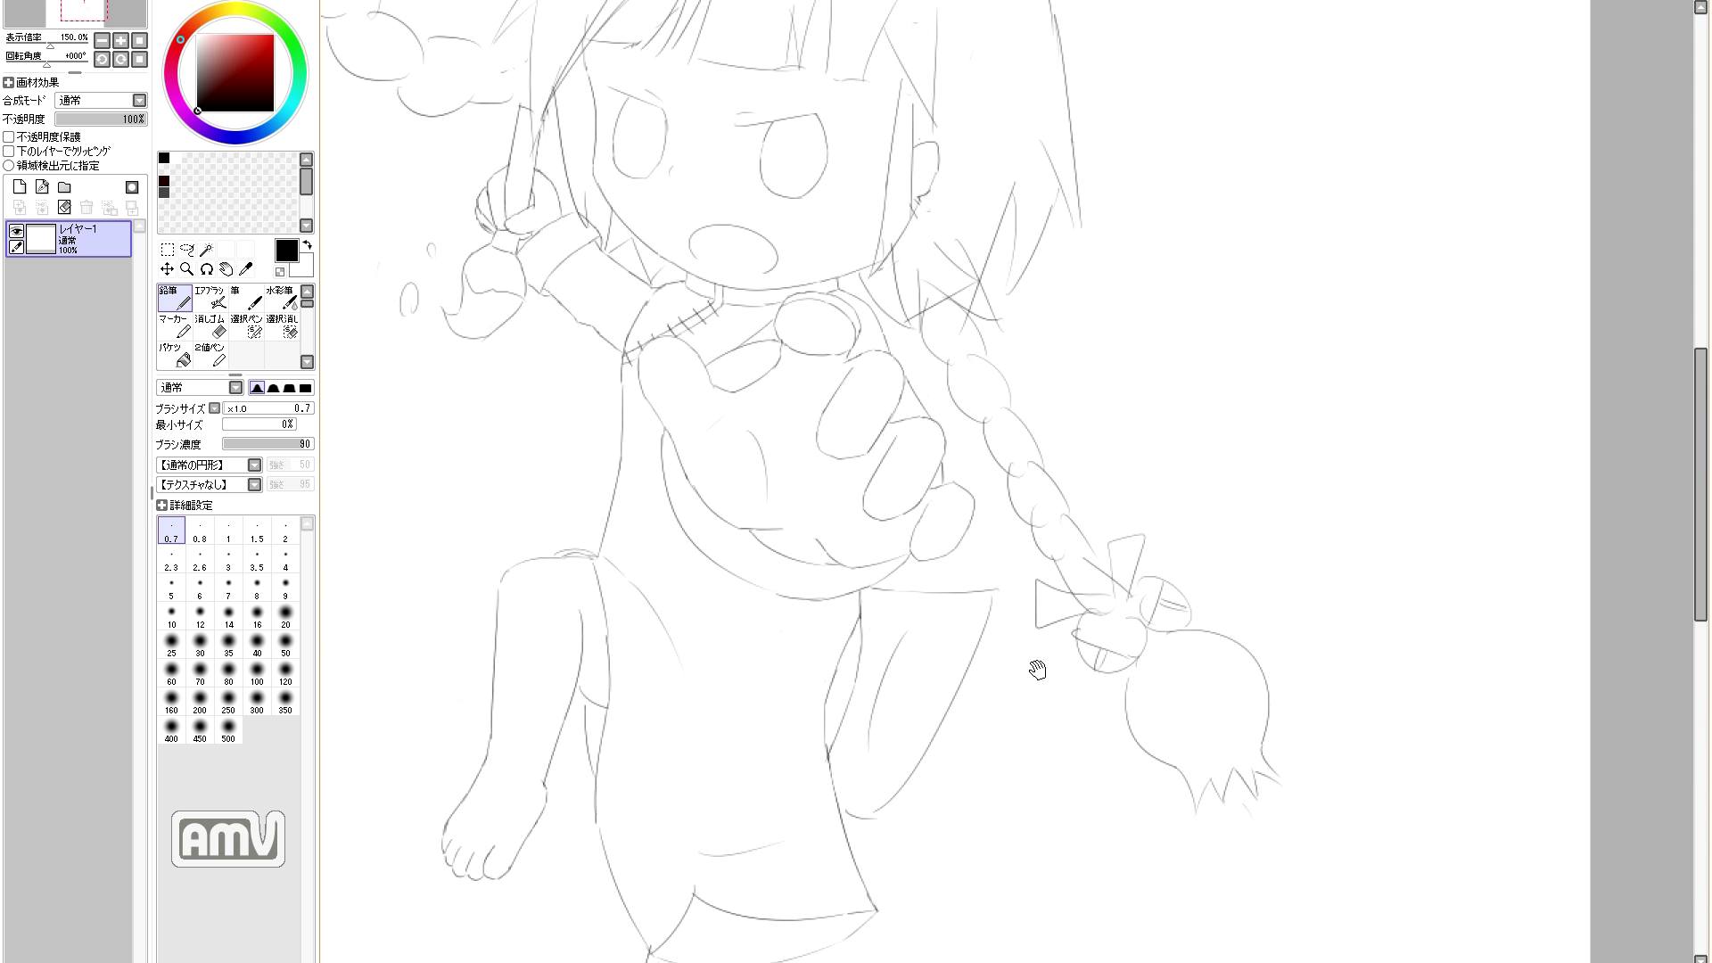
{"action": "scroll", "coordinate": [660, 588], "scroll_direction": "up", "scroll_amount": 2}
{"action": "key", "text": "e"}
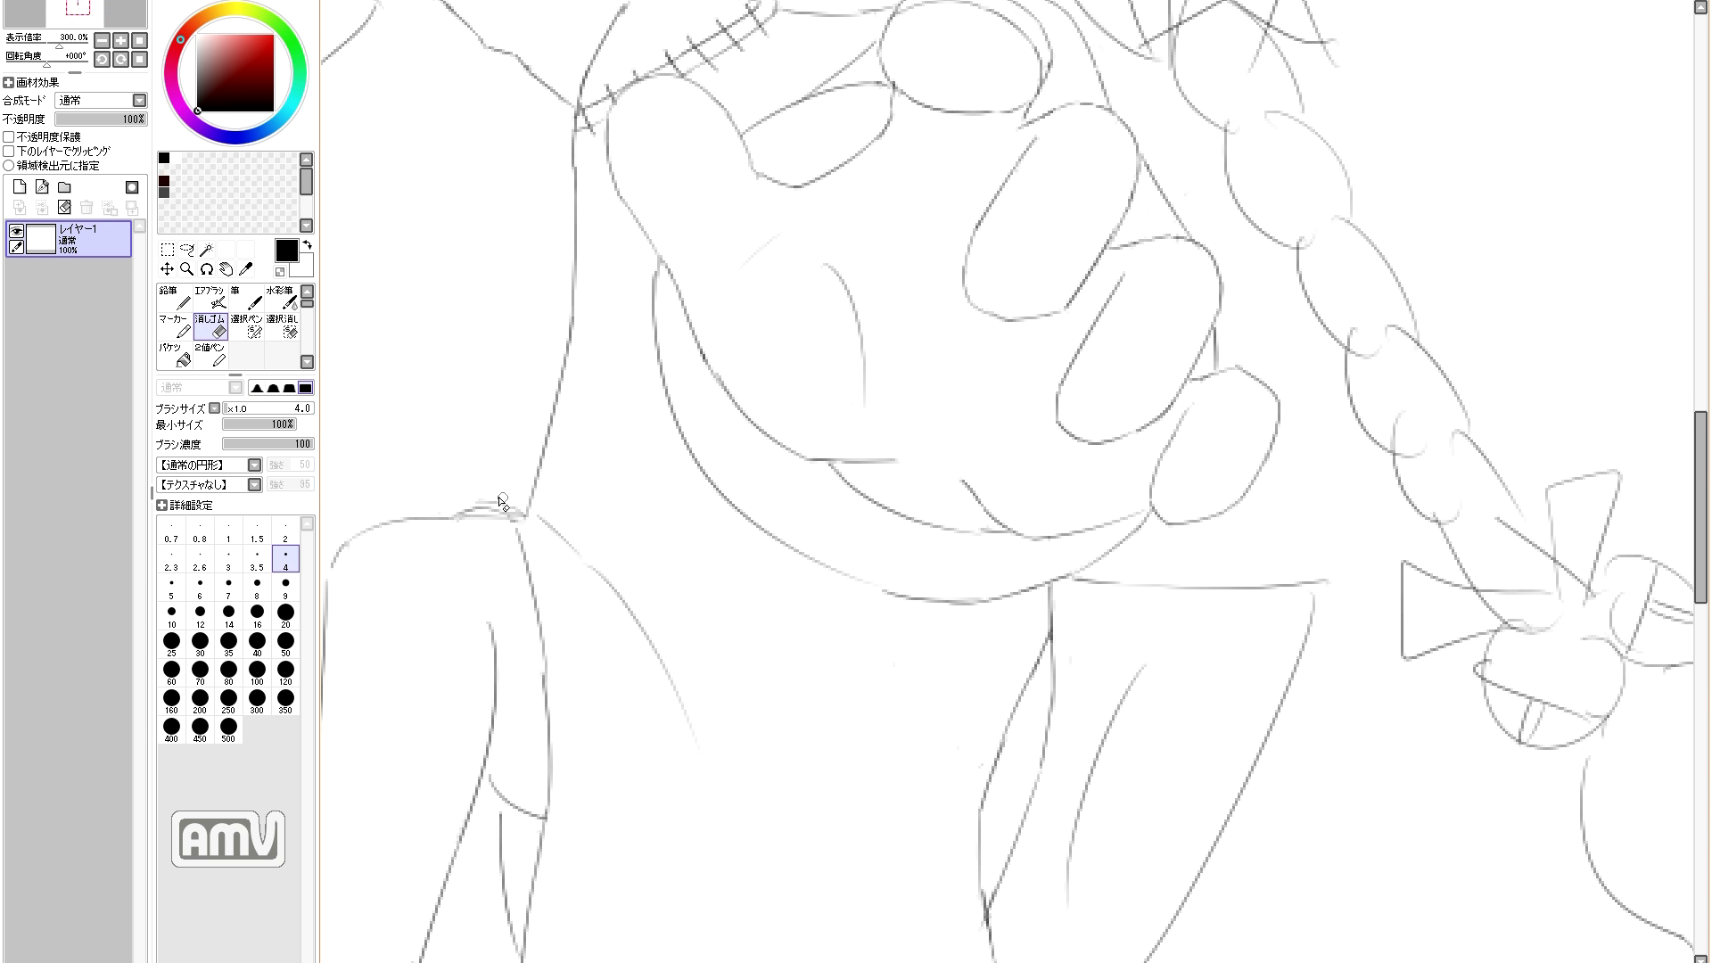
{"action": "key", "text": "n"}
{"action": "left_click_drag", "start_coordinate": [503, 510], "coordinate": [518, 533]}
{"action": "key", "text": "e"}
{"action": "key", "text": "n"}
{"action": "mouse_move", "coordinate": [371, 600]}
{"action": "left_mouse_down"}
{"action": "mouse_move", "coordinate": [443, 577]}
{"action": "mouse_move", "coordinate": [398, 560]}
{"action": "left_mouse_up"}
{"action": "key", "text": "e"}
{"action": "key", "text": "n"}
{"action": "key", "text": "e"}
{"action": "key", "text": "n"}
{"action": "left_click_drag", "start_coordinate": [430, 943], "coordinate": [505, 650]}
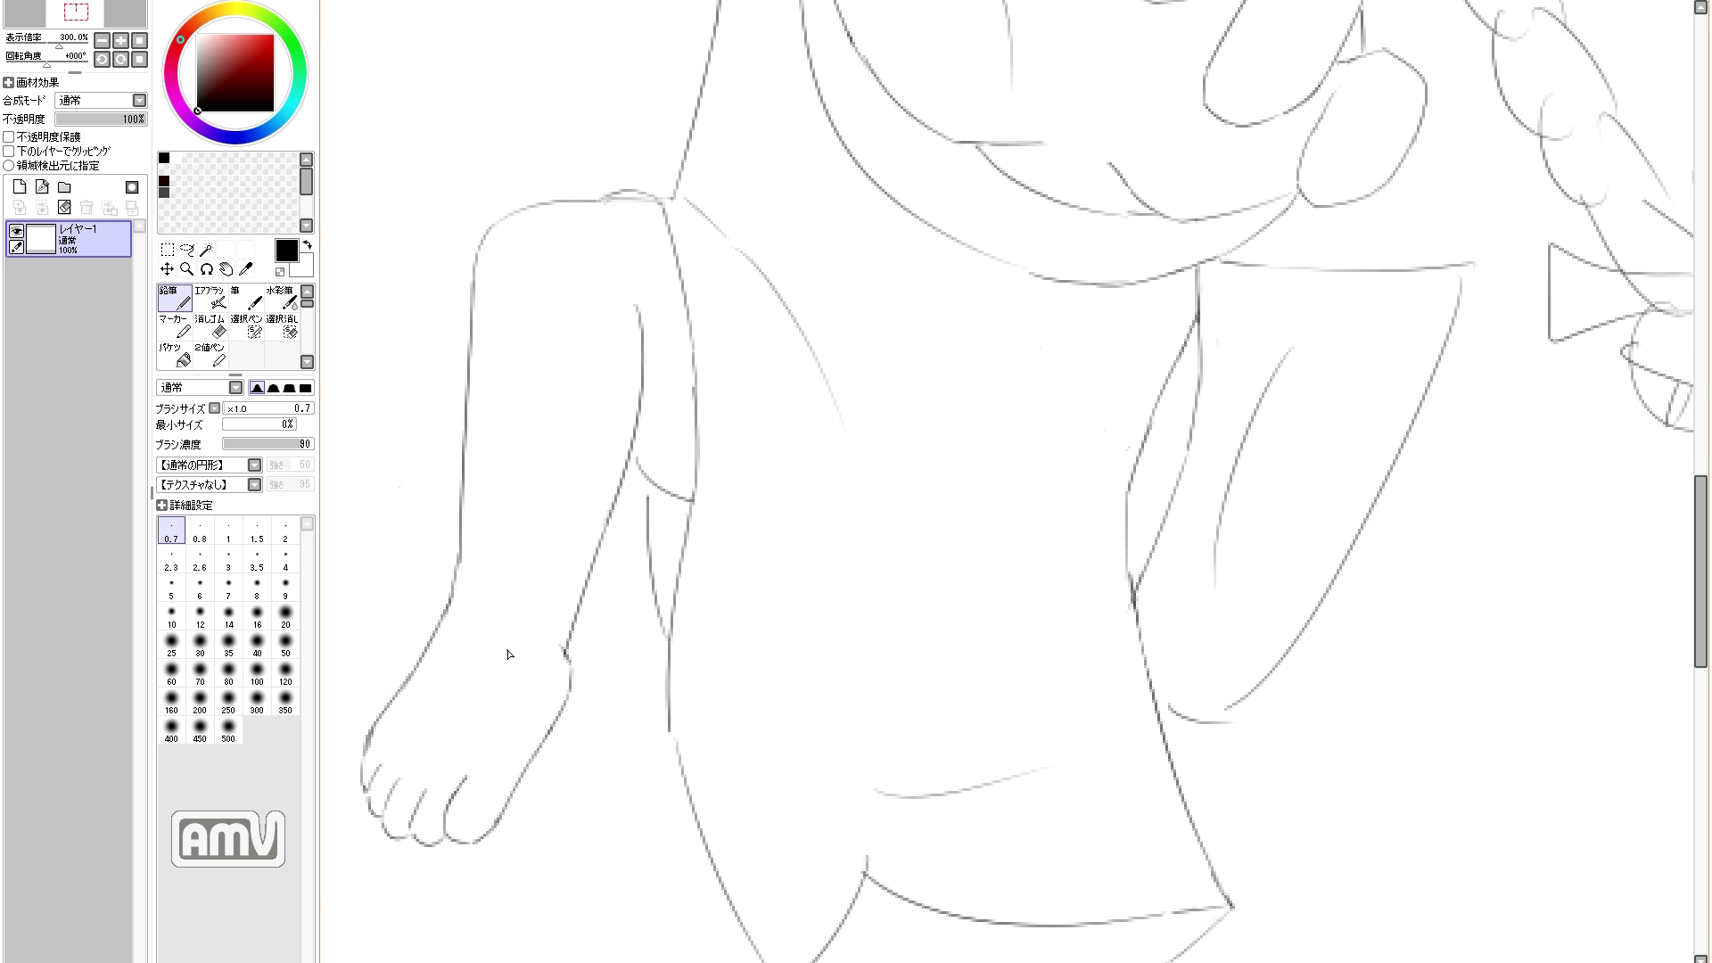
{"action": "key", "text": "e"}
{"action": "key", "text": "ctrl+0"}
{"action": "key", "text": "e"}
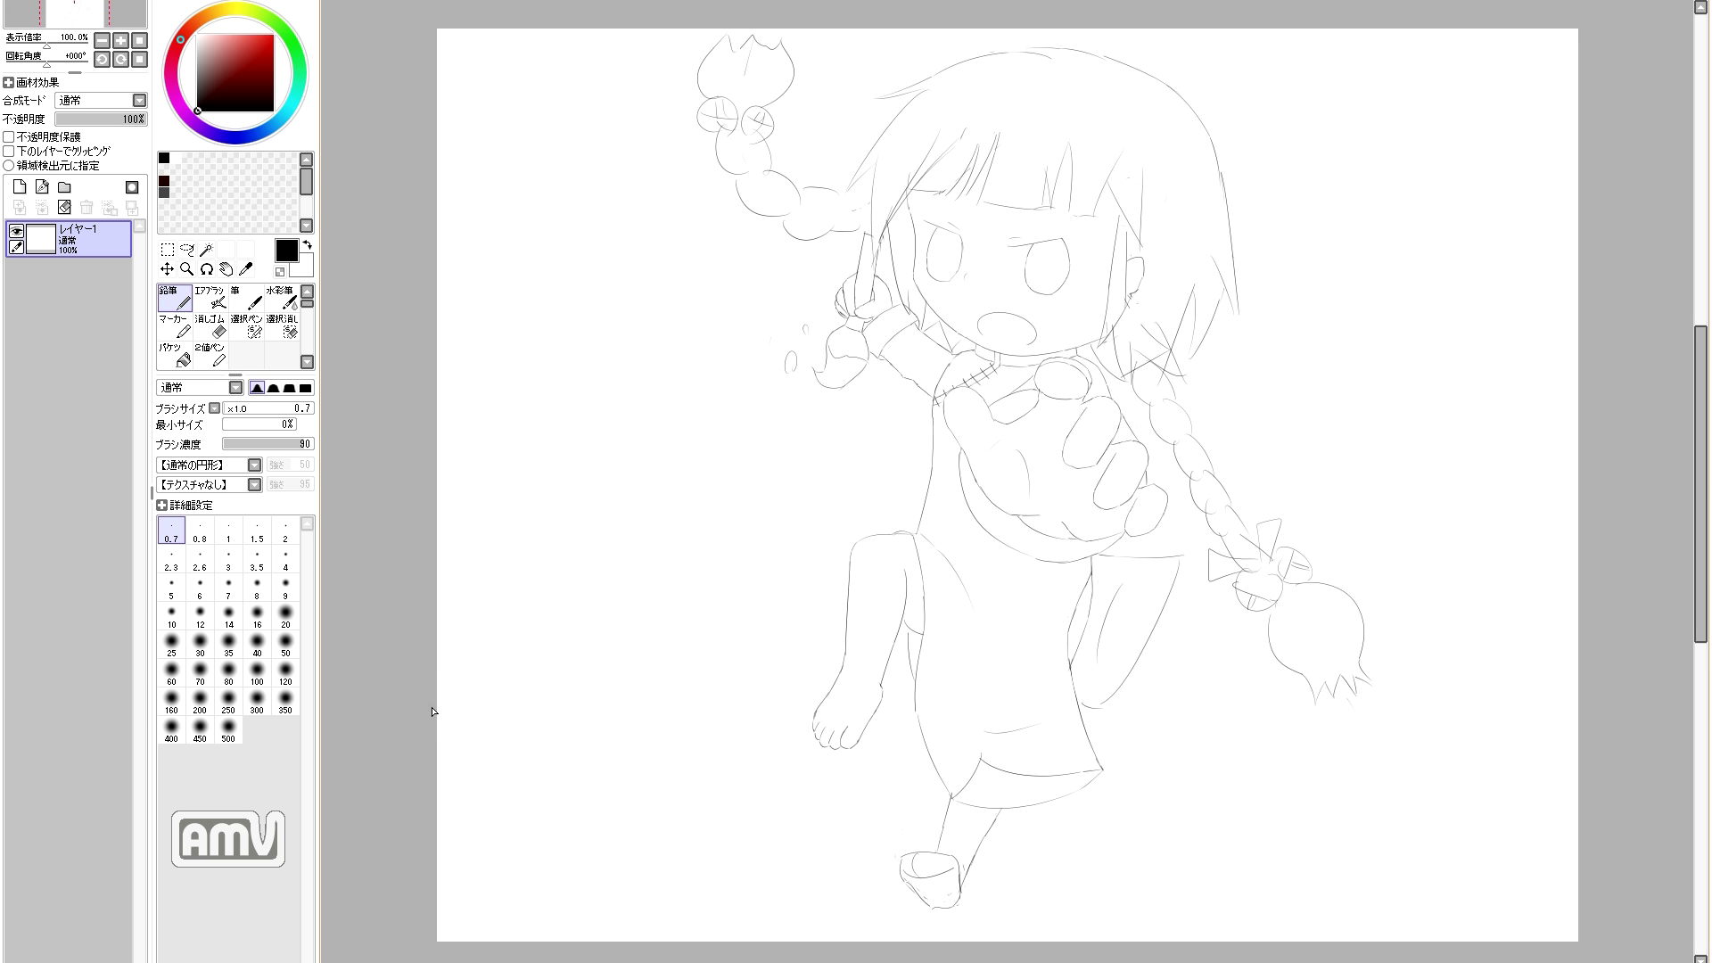
Step: Fill both eye outlines with solid black using the bucket tool and return to the pencil
{"action": "key", "text": "Page_Up"}
{"action": "key", "text": "Page_Up"}
{"action": "left_click_drag", "start_coordinate": [1005, 432], "coordinate": [1062, 657]}
{"action": "key", "text": "e"}
{"action": "key", "text": "n"}
{"action": "mouse_move", "coordinate": [1108, 492]}
{"action": "left_mouse_down"}
{"action": "mouse_move", "coordinate": [1125, 469]}
{"action": "mouse_move", "coordinate": [1089, 611]}
{"action": "mouse_move", "coordinate": [1049, 653]}
{"action": "left_mouse_up"}
{"action": "left_click_drag", "start_coordinate": [945, 690], "coordinate": [1069, 482]}
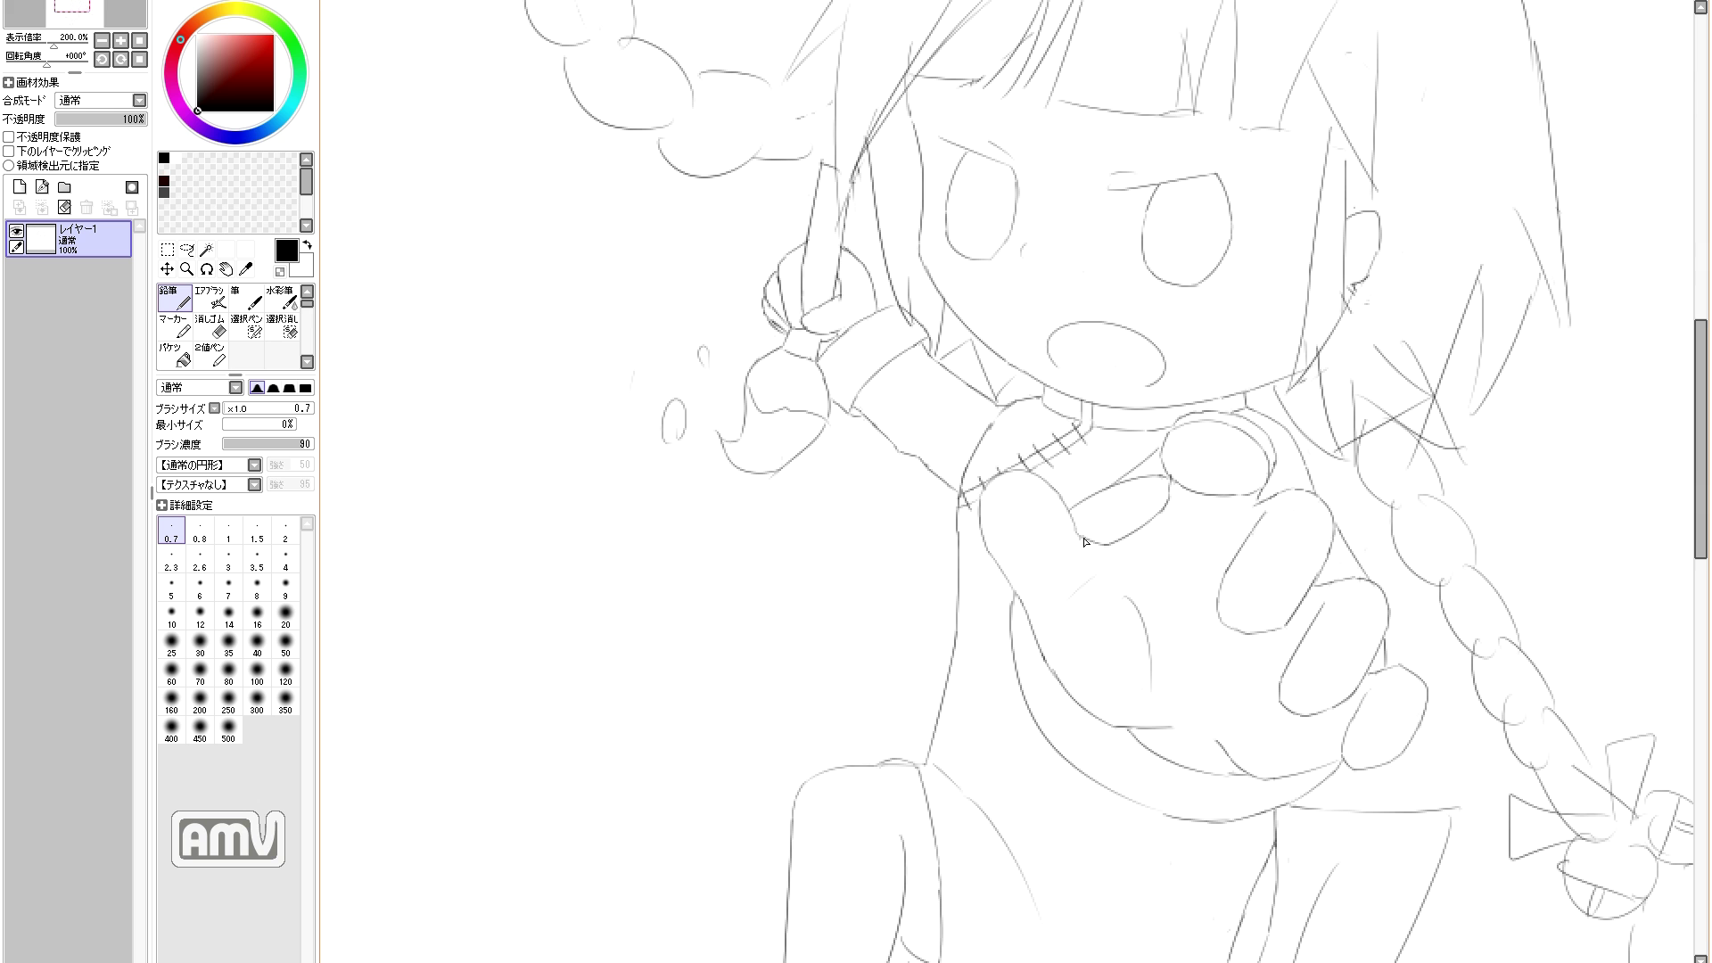
{"action": "left_click", "coordinate": [175, 355]}
{"action": "left_click", "coordinate": [981, 210]}
{"action": "left_click", "coordinate": [1186, 234]}
{"action": "left_click", "coordinate": [175, 299]}
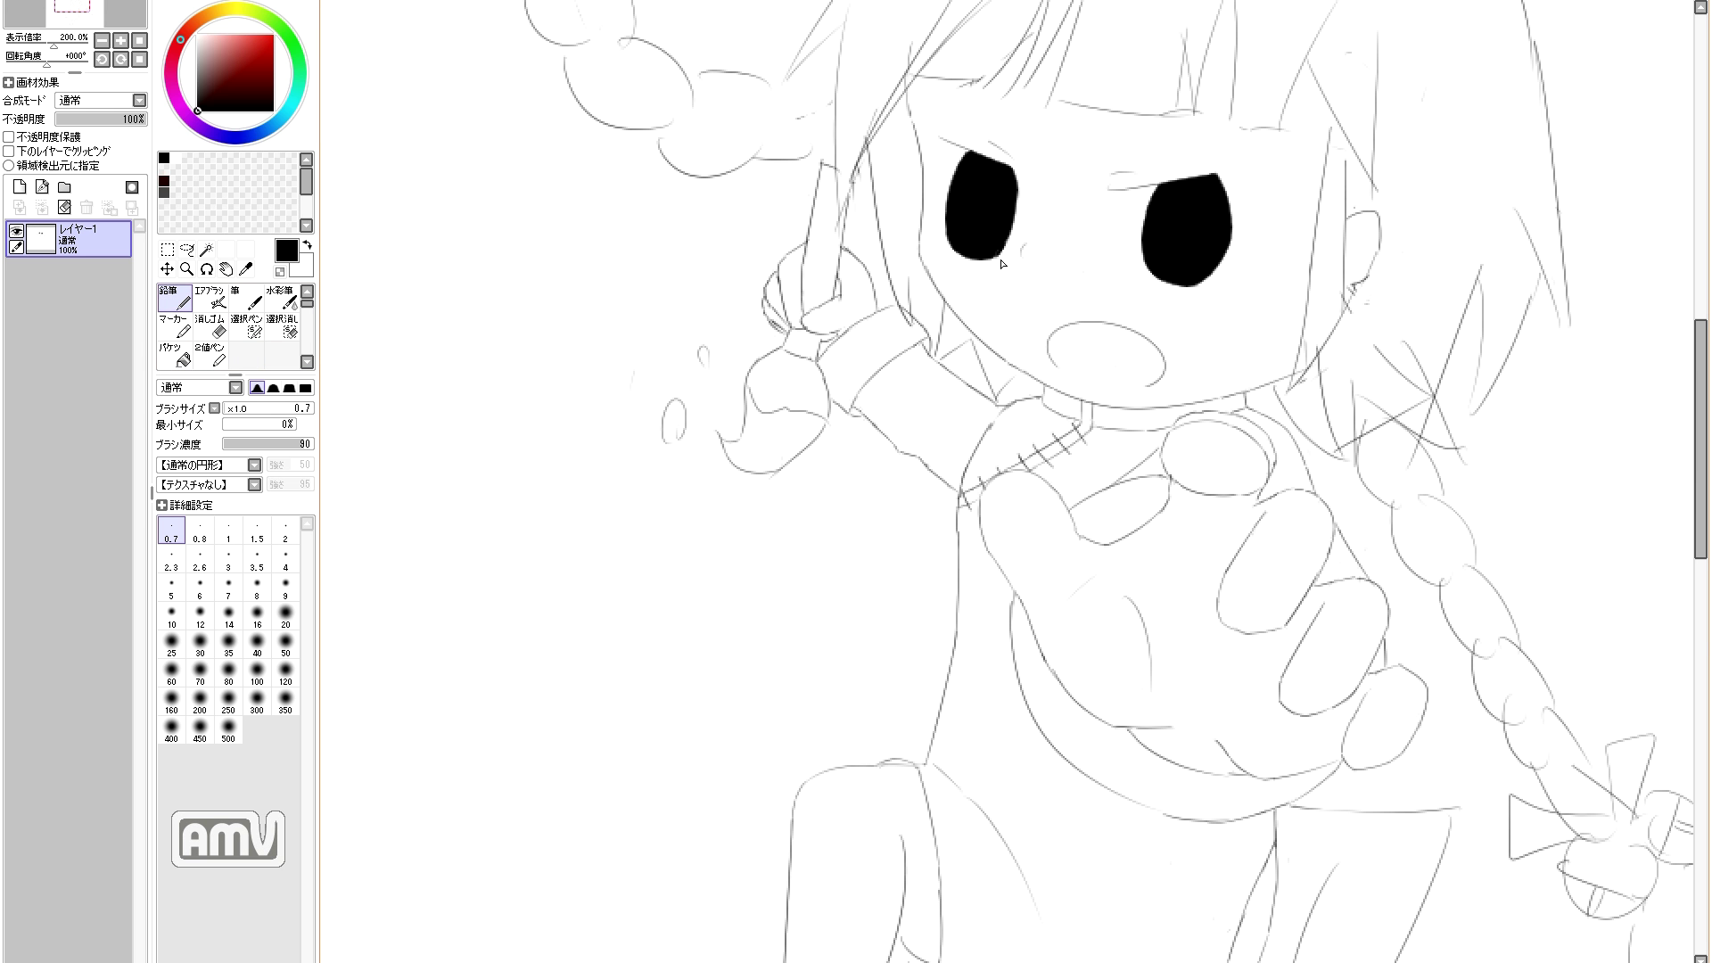
Step: Touch up the upper corner of the larger black eye with the eraser
{"action": "scroll", "coordinate": [1002, 264], "scroll_direction": "down", "scroll_amount": 3}
{"action": "scroll", "coordinate": [851, 268], "scroll_direction": "up", "scroll_amount": 3}
{"action": "key", "text": "e"}
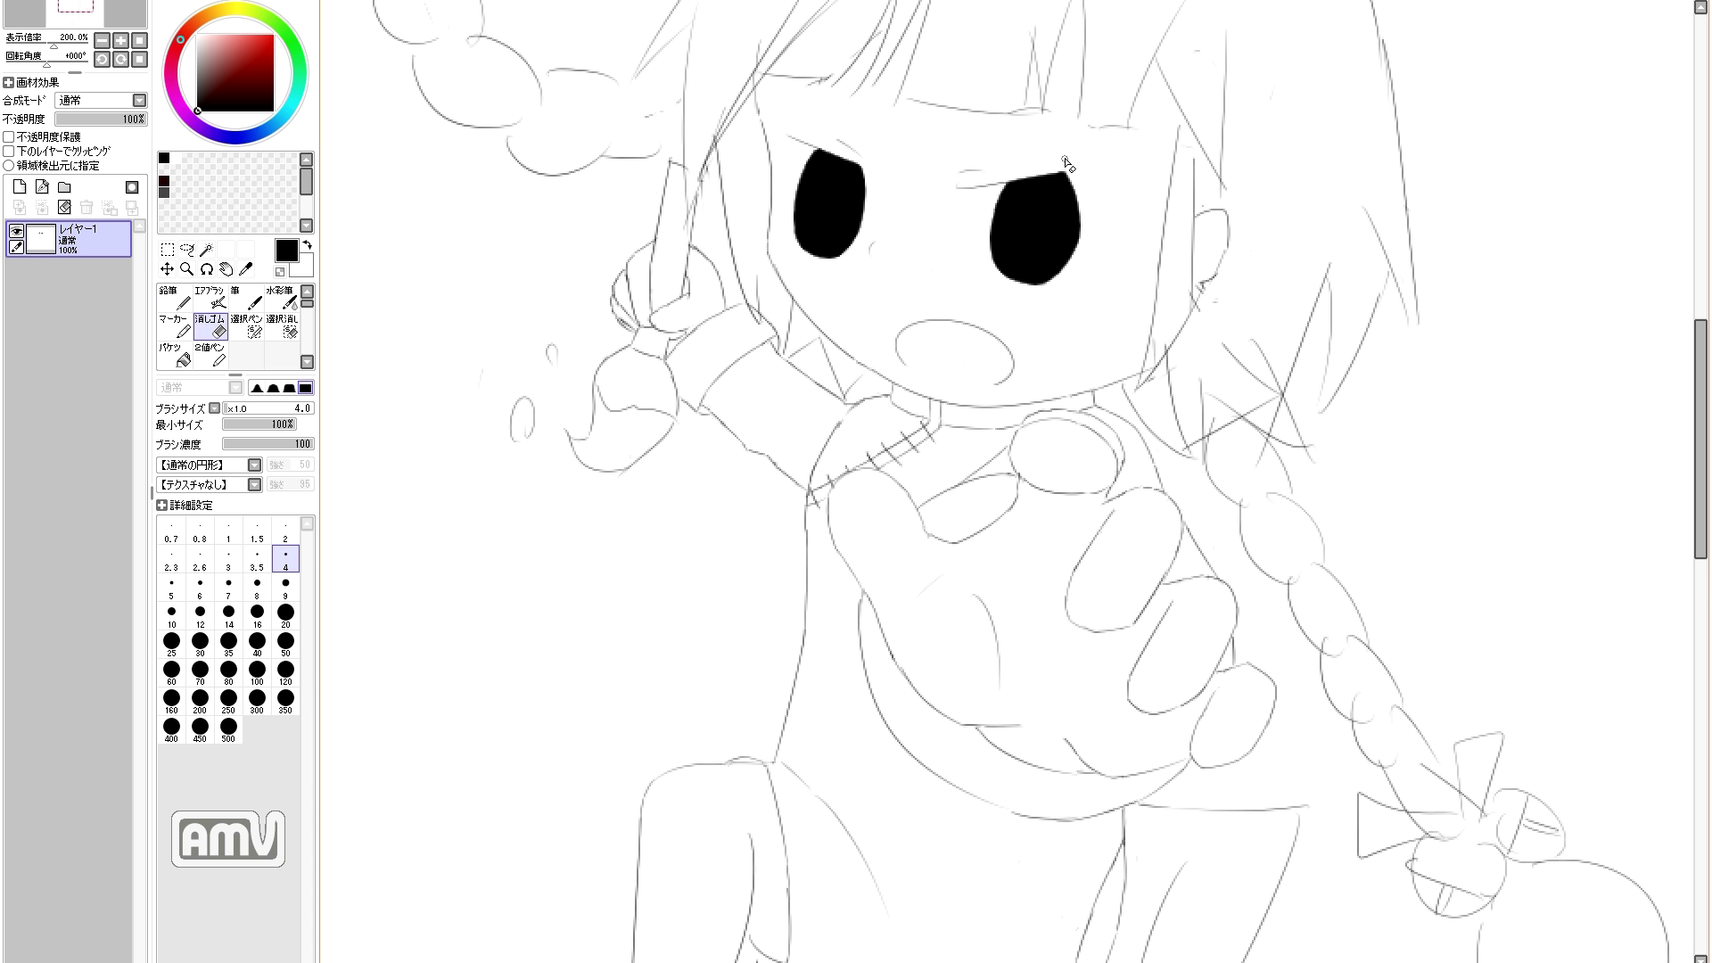
{"action": "key", "text": "n"}
{"action": "scroll", "coordinate": [1019, 321], "scroll_direction": "down", "scroll_amount": 3}
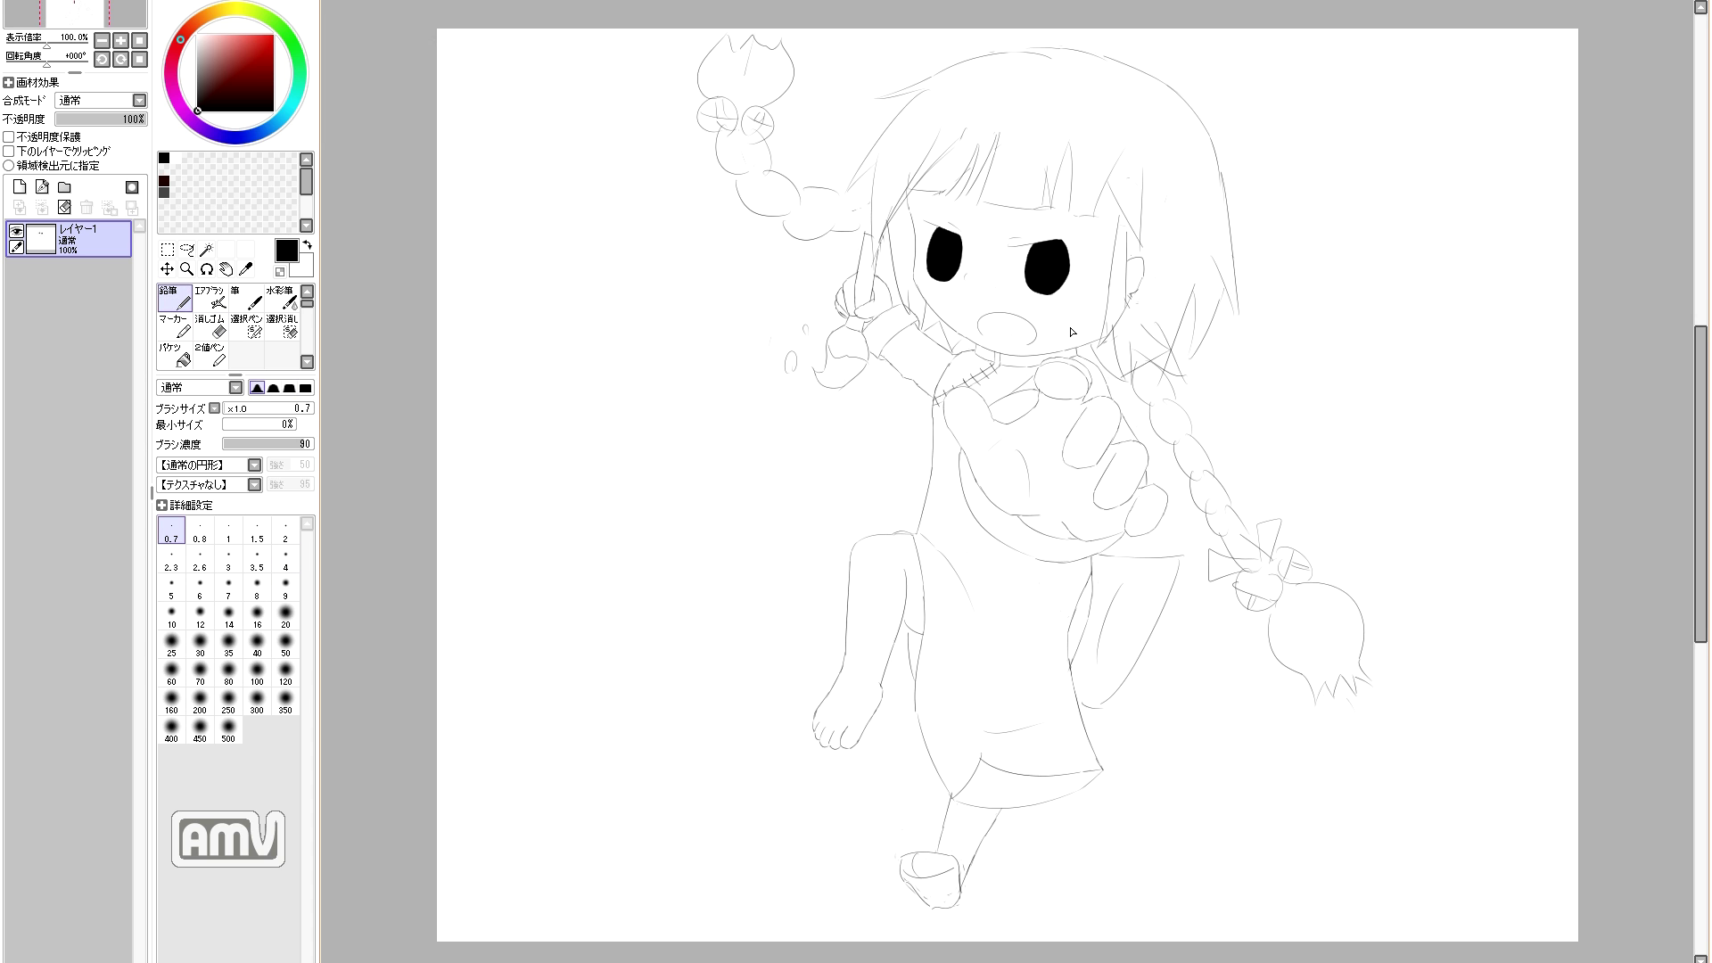
Step: Airbrush white highlights at size 20 in both eyes, with a round spot near the top and a curved glow along the bottom
{"action": "scroll", "coordinate": [1019, 322], "scroll_direction": "up", "scroll_amount": 3}
{"action": "left_click", "coordinate": [212, 300]}
{"action": "left_click", "coordinate": [286, 616]}
{"action": "key", "text": "x"}
{"action": "left_click", "coordinate": [850, 156]}
{"action": "left_click", "coordinate": [1042, 185]}
{"action": "scroll", "coordinate": [910, 311], "scroll_direction": "down", "scroll_amount": 2}
{"action": "scroll", "coordinate": [917, 312], "scroll_direction": "up", "scroll_amount": 2}
{"action": "left_click_drag", "start_coordinate": [1062, 223], "coordinate": [1111, 261]}
{"action": "mouse_move", "coordinate": [858, 213]}
{"action": "left_mouse_down"}
{"action": "mouse_move", "coordinate": [892, 235]}
{"action": "mouse_move", "coordinate": [911, 217]}
{"action": "left_mouse_up"}
{"action": "scroll", "coordinate": [925, 363], "scroll_direction": "down", "scroll_amount": 1}
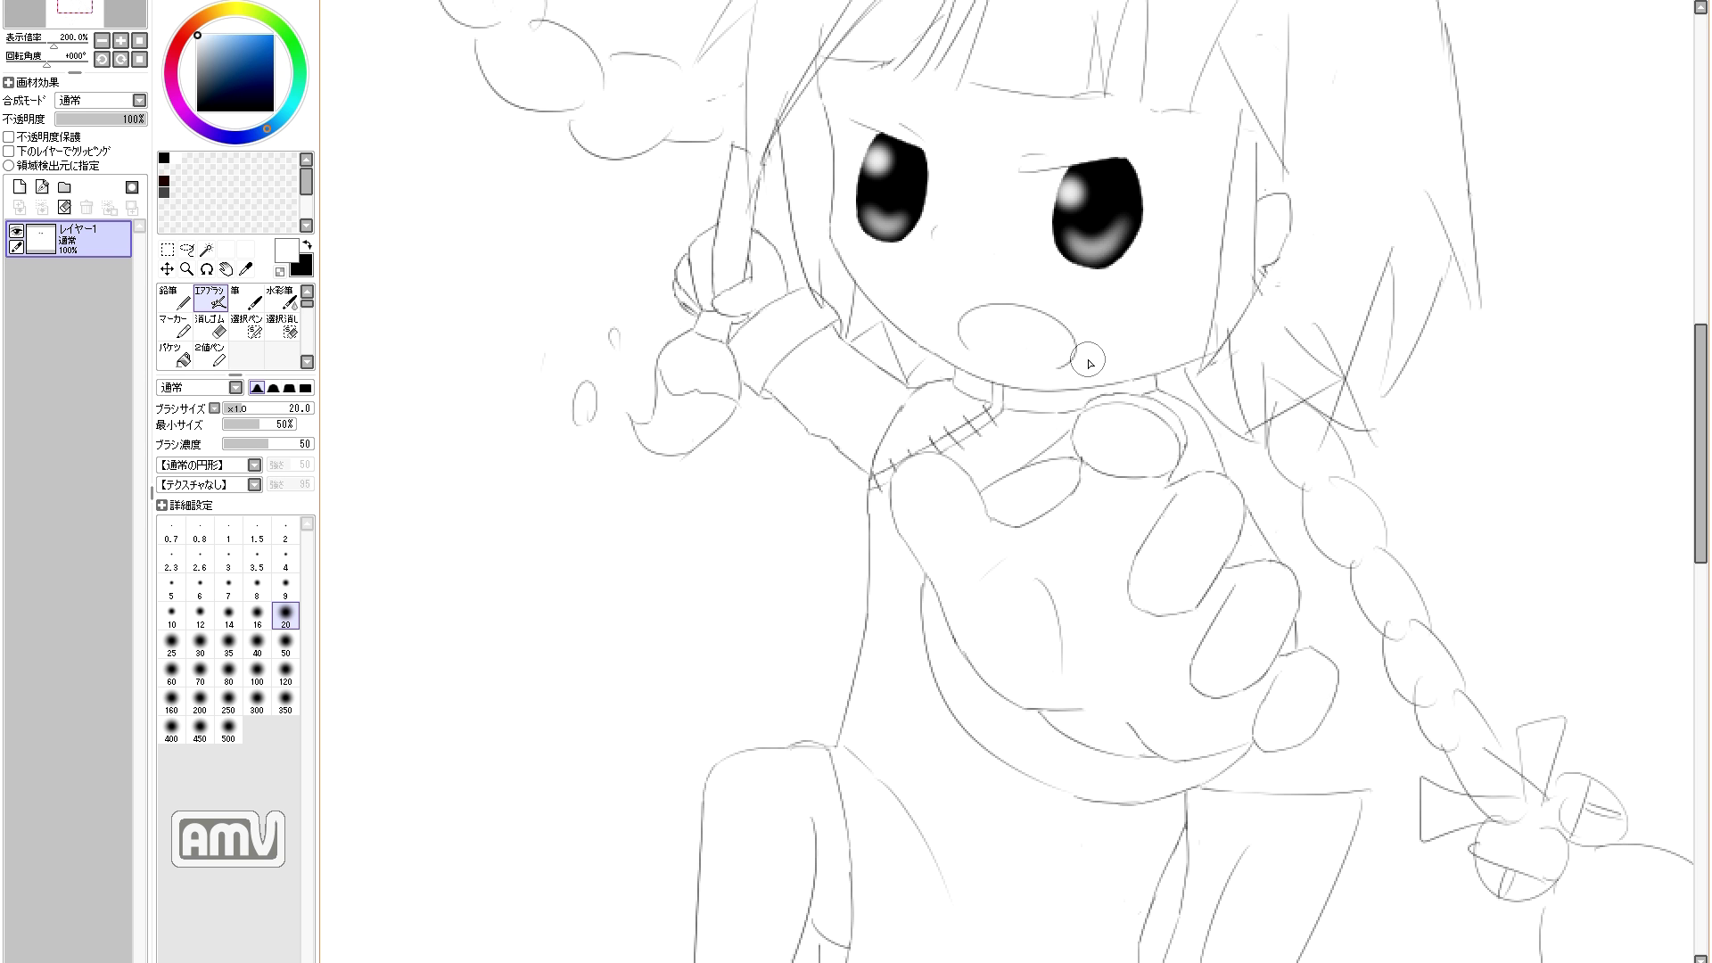
Step: Outline two short, angry slanted eyebrows above the eyes with the pencil in black
{"action": "scroll", "coordinate": [1088, 362], "scroll_direction": "down", "scroll_amount": 1}
{"action": "scroll", "coordinate": [1067, 290], "scroll_direction": "up", "scroll_amount": 3}
{"action": "key", "text": "n"}
{"action": "mouse_move", "coordinate": [897, 134]}
{"action": "left_mouse_down"}
{"action": "mouse_move", "coordinate": [869, 323]}
{"action": "mouse_move", "coordinate": [965, 256]}
{"action": "left_mouse_up"}
{"action": "left_click", "coordinate": [286, 241]}
{"action": "key", "text": "ctrl+z"}
{"action": "mouse_move", "coordinate": [873, 309]}
{"action": "left_mouse_down"}
{"action": "mouse_move", "coordinate": [988, 244]}
{"action": "mouse_move", "coordinate": [873, 308]}
{"action": "left_mouse_up"}
{"action": "left_click_drag", "start_coordinate": [682, 198], "coordinate": [734, 289]}
{"action": "mouse_move", "coordinate": [683, 198]}
{"action": "left_mouse_down"}
{"action": "mouse_move", "coordinate": [676, 249]}
{"action": "mouse_move", "coordinate": [735, 290]}
{"action": "left_mouse_up"}
{"action": "scroll", "coordinate": [704, 332], "scroll_direction": "down", "scroll_amount": 3}
{"action": "scroll", "coordinate": [900, 283], "scroll_direction": "up", "scroll_amount": 3}
{"action": "left_click_drag", "start_coordinate": [906, 283], "coordinate": [616, 576]}
Step: Fill both eyebrow outlines with solid black and touch up the tip of the brow over the larger eye
{"action": "left_click", "coordinate": [176, 355]}
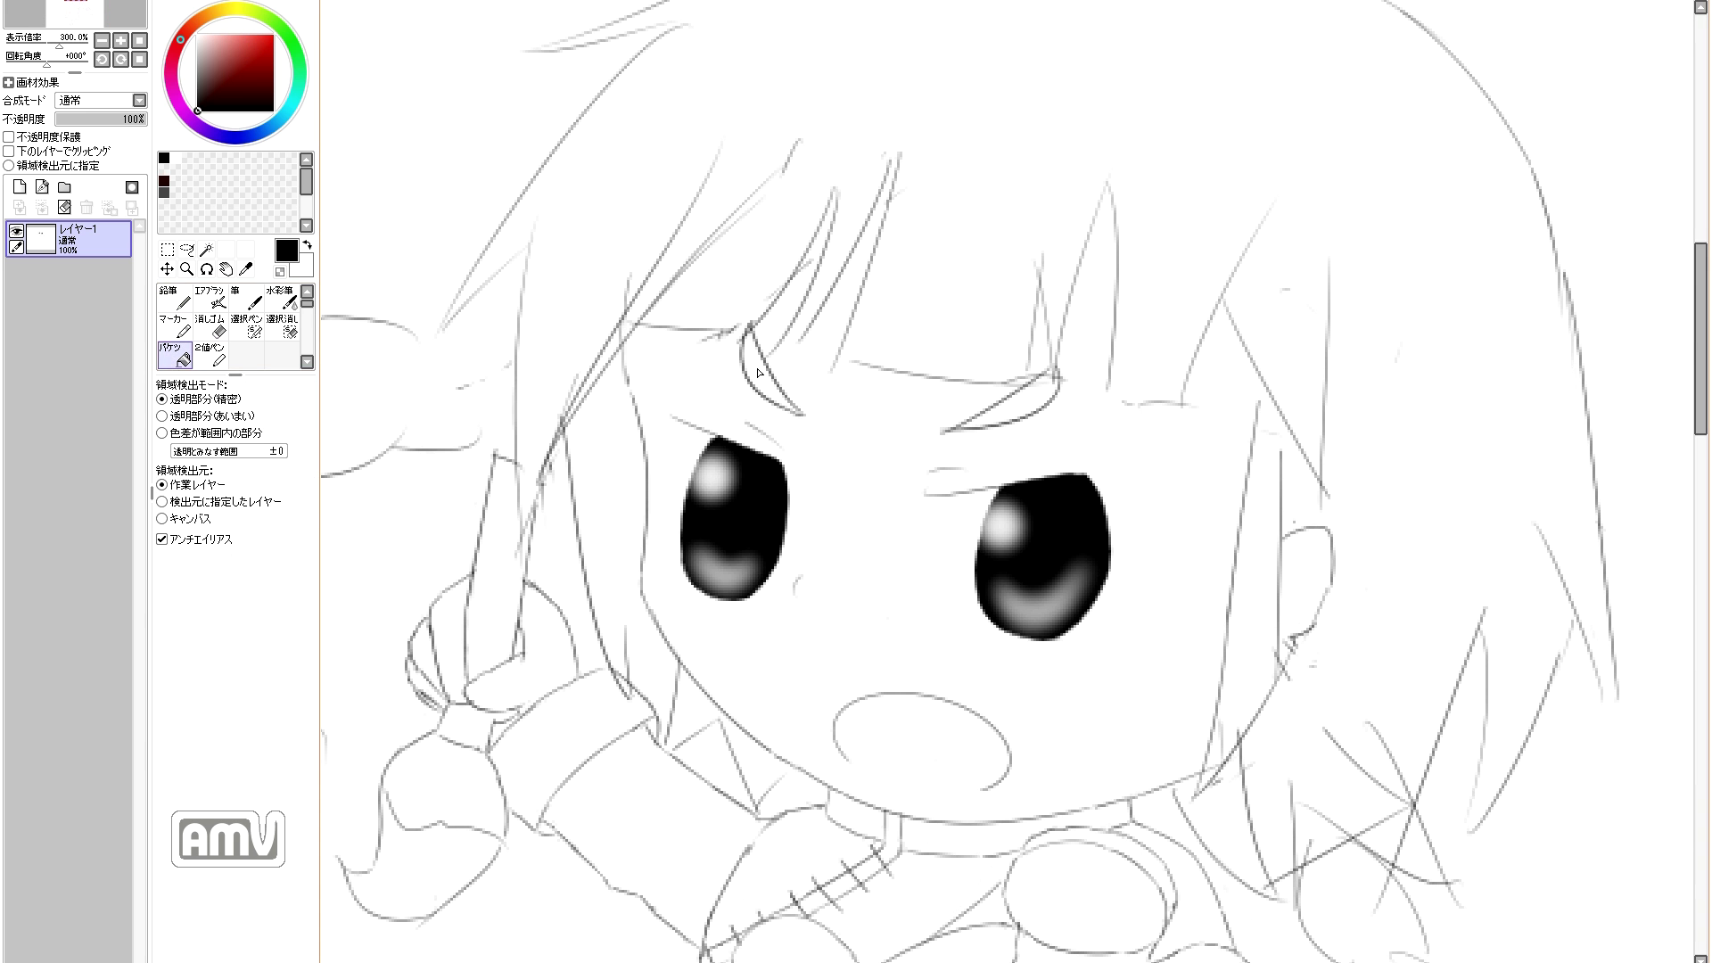
{"action": "left_click", "coordinate": [760, 375]}
{"action": "left_click", "coordinate": [1021, 405]}
{"action": "left_click", "coordinate": [176, 300]}
{"action": "key", "text": "e"}
{"action": "key", "text": "n"}
{"action": "left_click_drag", "start_coordinate": [1050, 374], "coordinate": [1032, 390]}
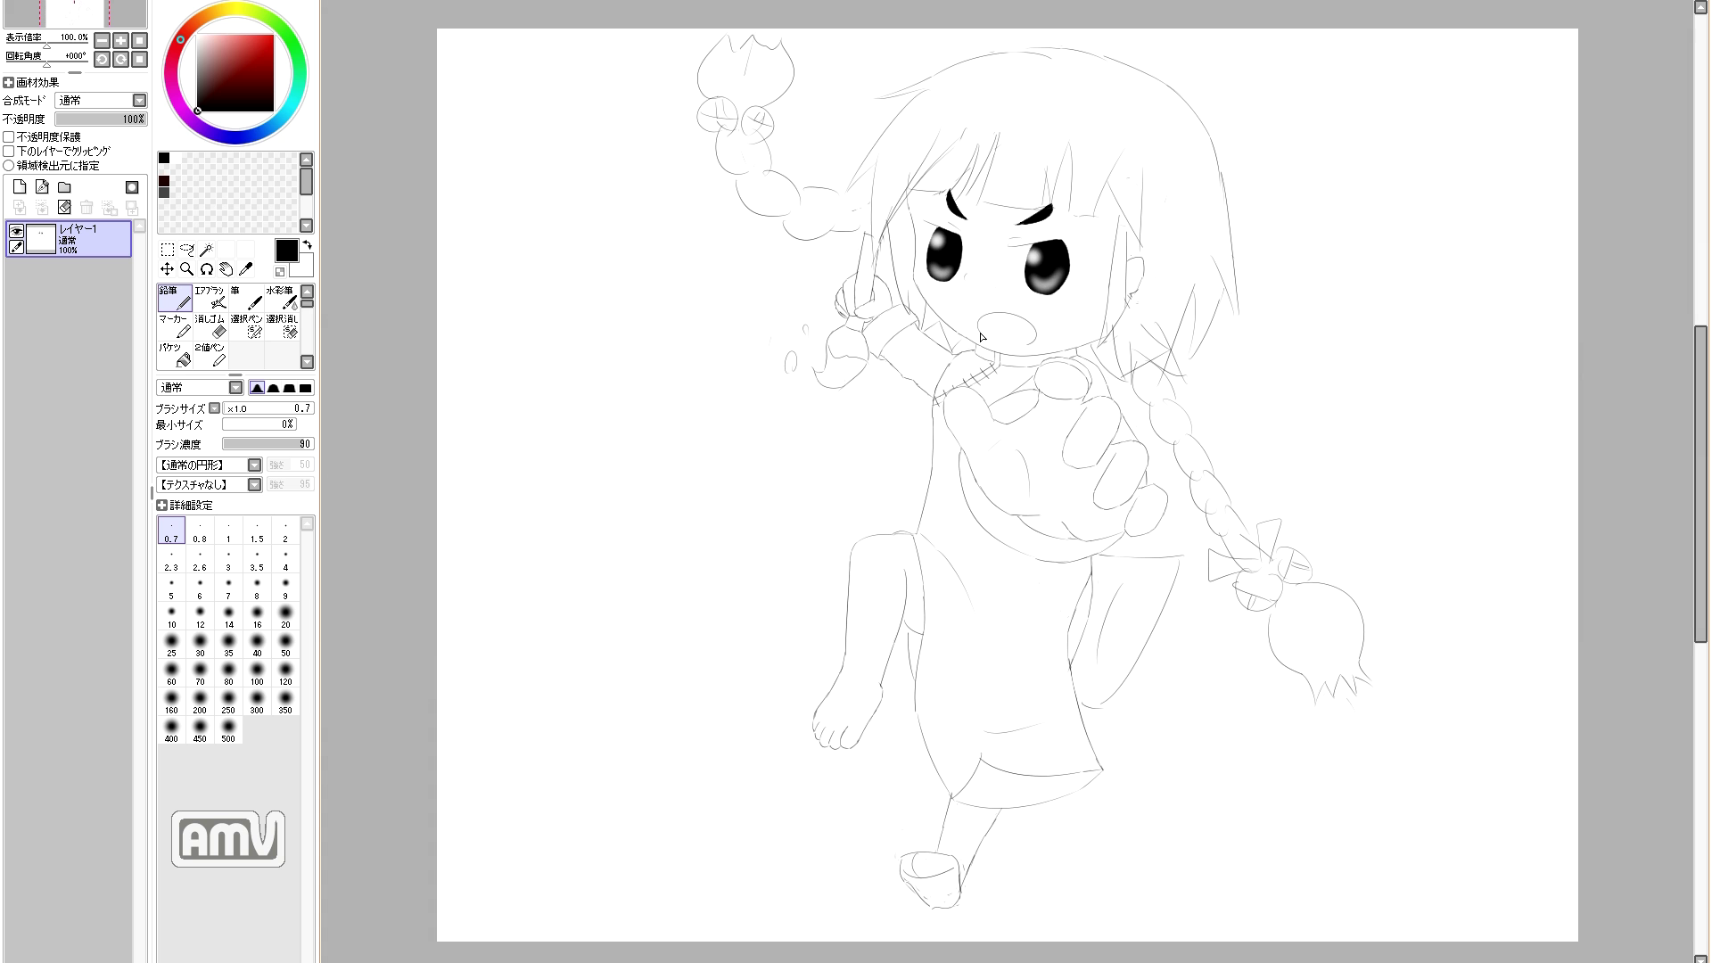
Step: Refine the outline of the open mouth by erasing and redrawing its curve with the pencil
{"action": "scroll", "coordinate": [963, 303], "scroll_direction": "up", "scroll_amount": 4}
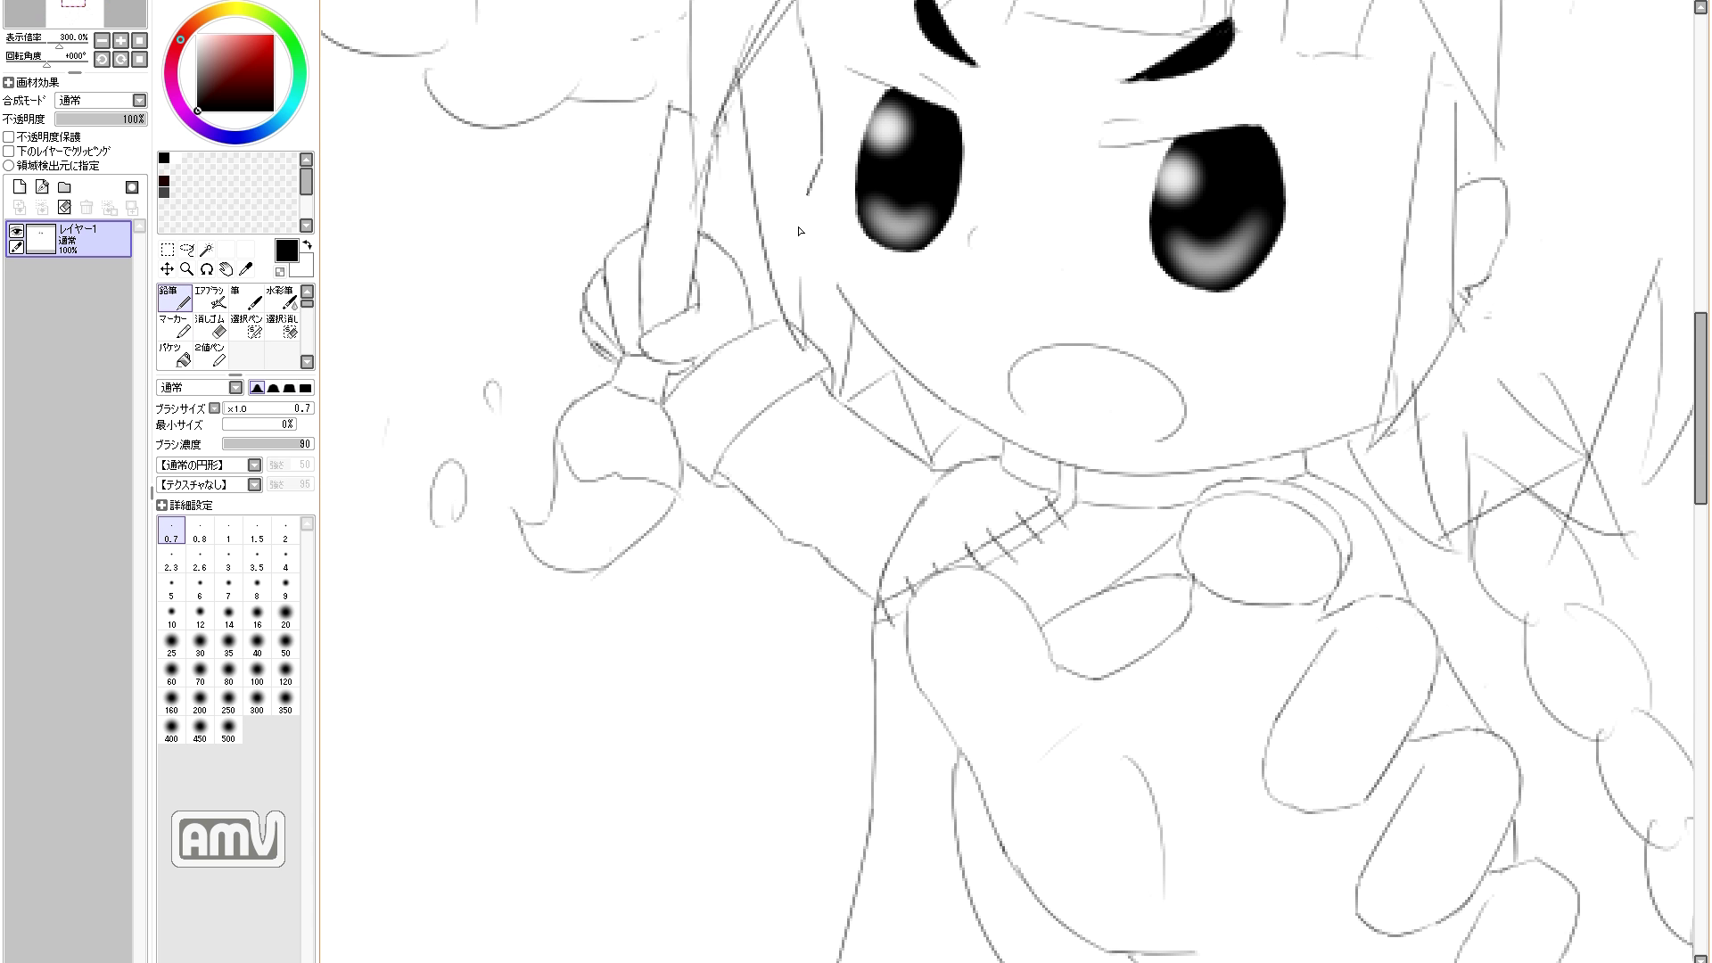
{"action": "scroll", "coordinate": [822, 154], "scroll_direction": "down", "scroll_amount": 1}
{"action": "scroll", "coordinate": [965, 287], "scroll_direction": "down", "scroll_amount": 2}
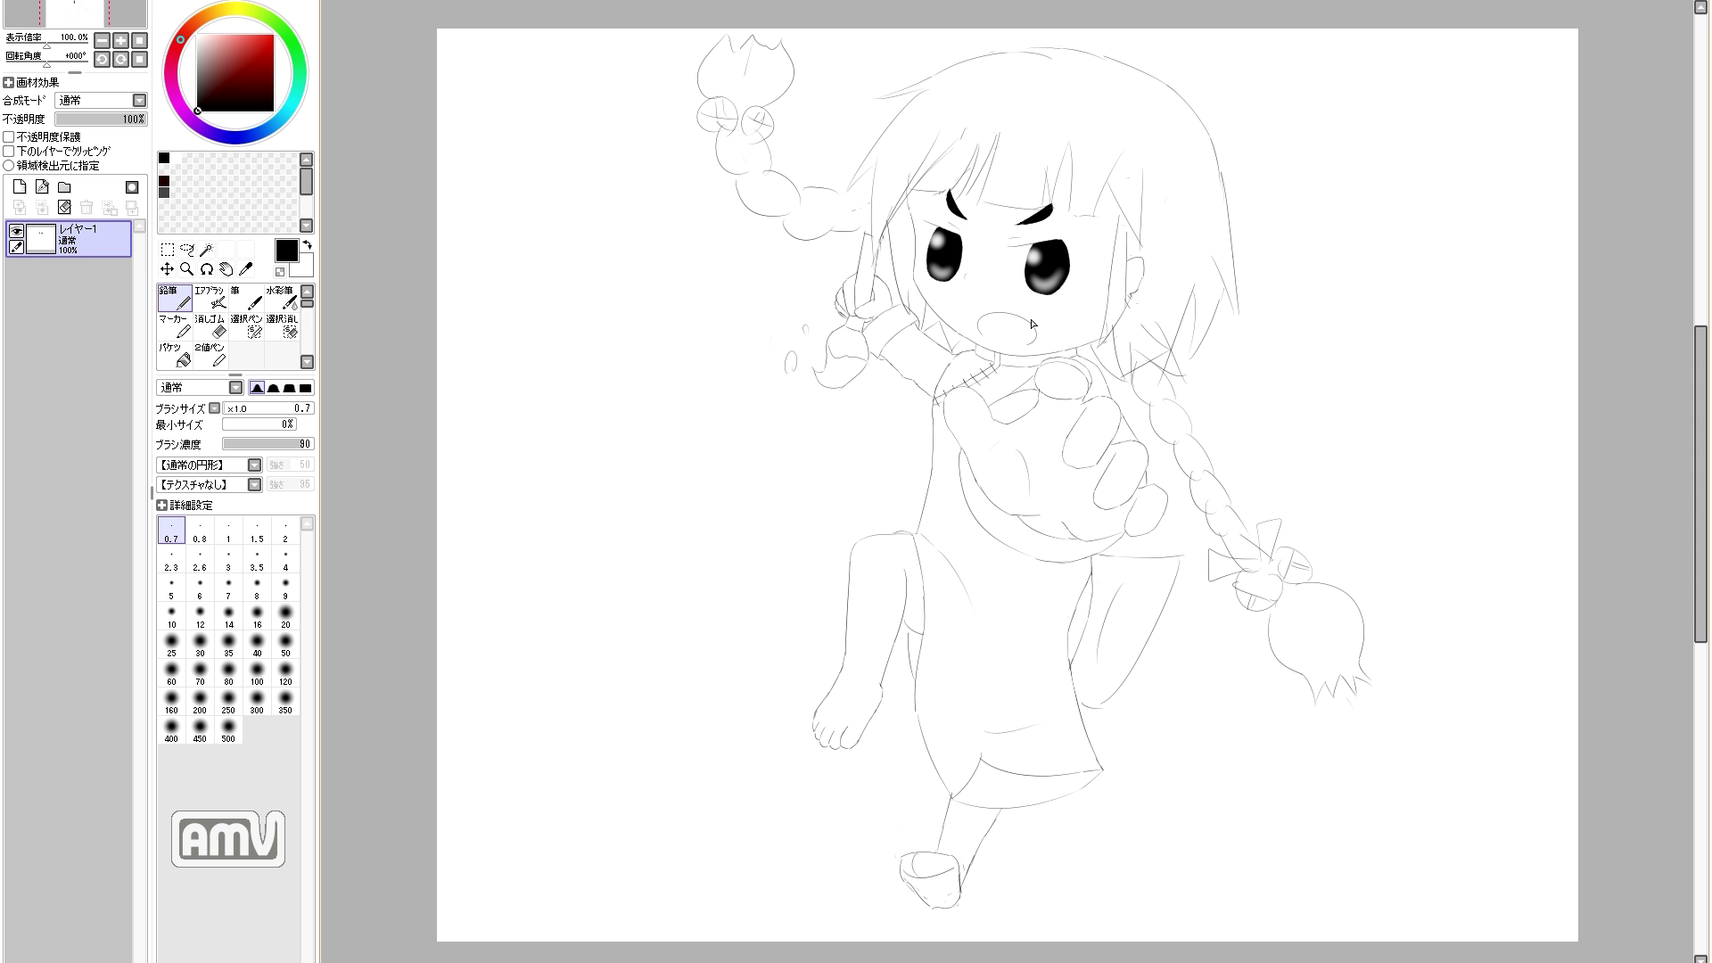
{"action": "scroll", "coordinate": [985, 226], "scroll_direction": "up", "scroll_amount": 2}
{"action": "key", "text": "e"}
{"action": "key", "text": "e"}
{"action": "key", "text": "e"}
{"action": "scroll", "coordinate": [829, 227], "scroll_direction": "down", "scroll_amount": 2}
{"action": "key", "text": "e"}
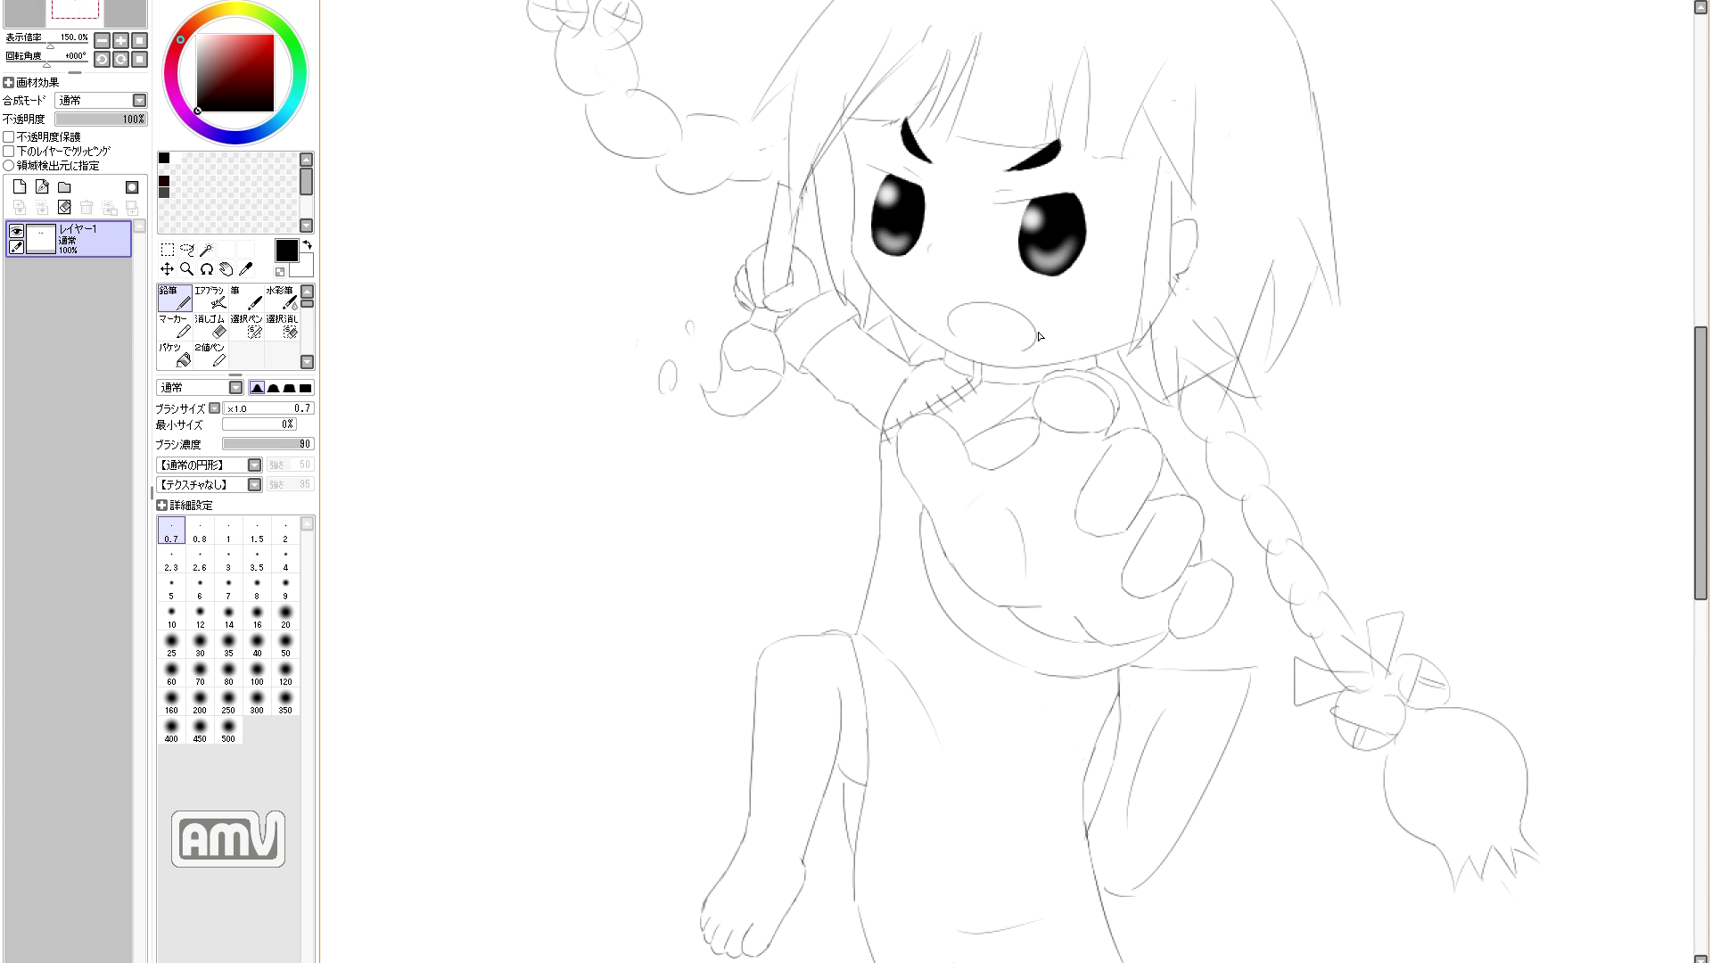
Step: Fill the paintbrush's ferrule with black and the paint-covered part of its bristles with dark red
{"action": "scroll", "coordinate": [988, 361], "scroll_direction": "up", "scroll_amount": 1}
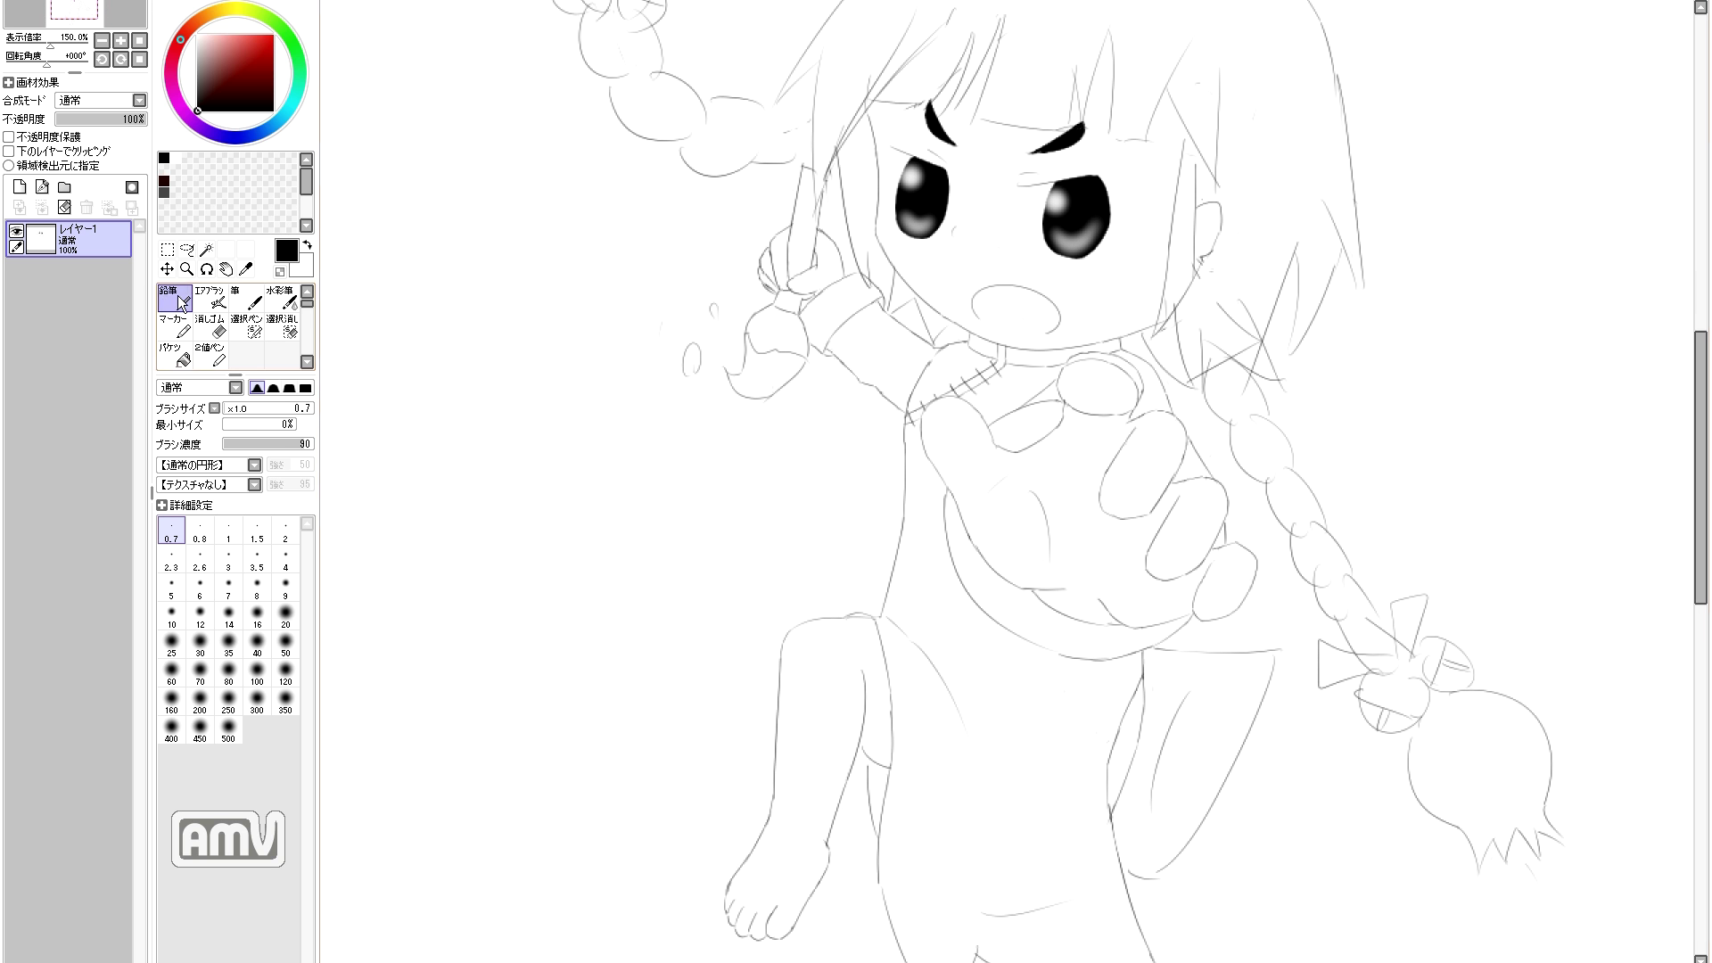
{"action": "left_click", "coordinate": [175, 355]}
{"action": "left_click", "coordinate": [789, 302]}
{"action": "left_click", "coordinate": [273, 35]}
{"action": "left_click", "coordinate": [770, 383]}
{"action": "key", "text": "ctrl+z"}
{"action": "left_click", "coordinate": [273, 51]}
{"action": "left_click", "coordinate": [767, 375]}
Step: Clean up the red bristle tip and shape the paint's upper edge into jagged spikes with pencil and eraser
{"action": "key", "text": "n"}
{"action": "scroll", "coordinate": [833, 366], "scroll_direction": "up", "scroll_amount": 2}
{"action": "key", "text": "e"}
{"action": "left_click_drag", "start_coordinate": [733, 331], "coordinate": [714, 345]}
{"action": "key", "text": "n"}
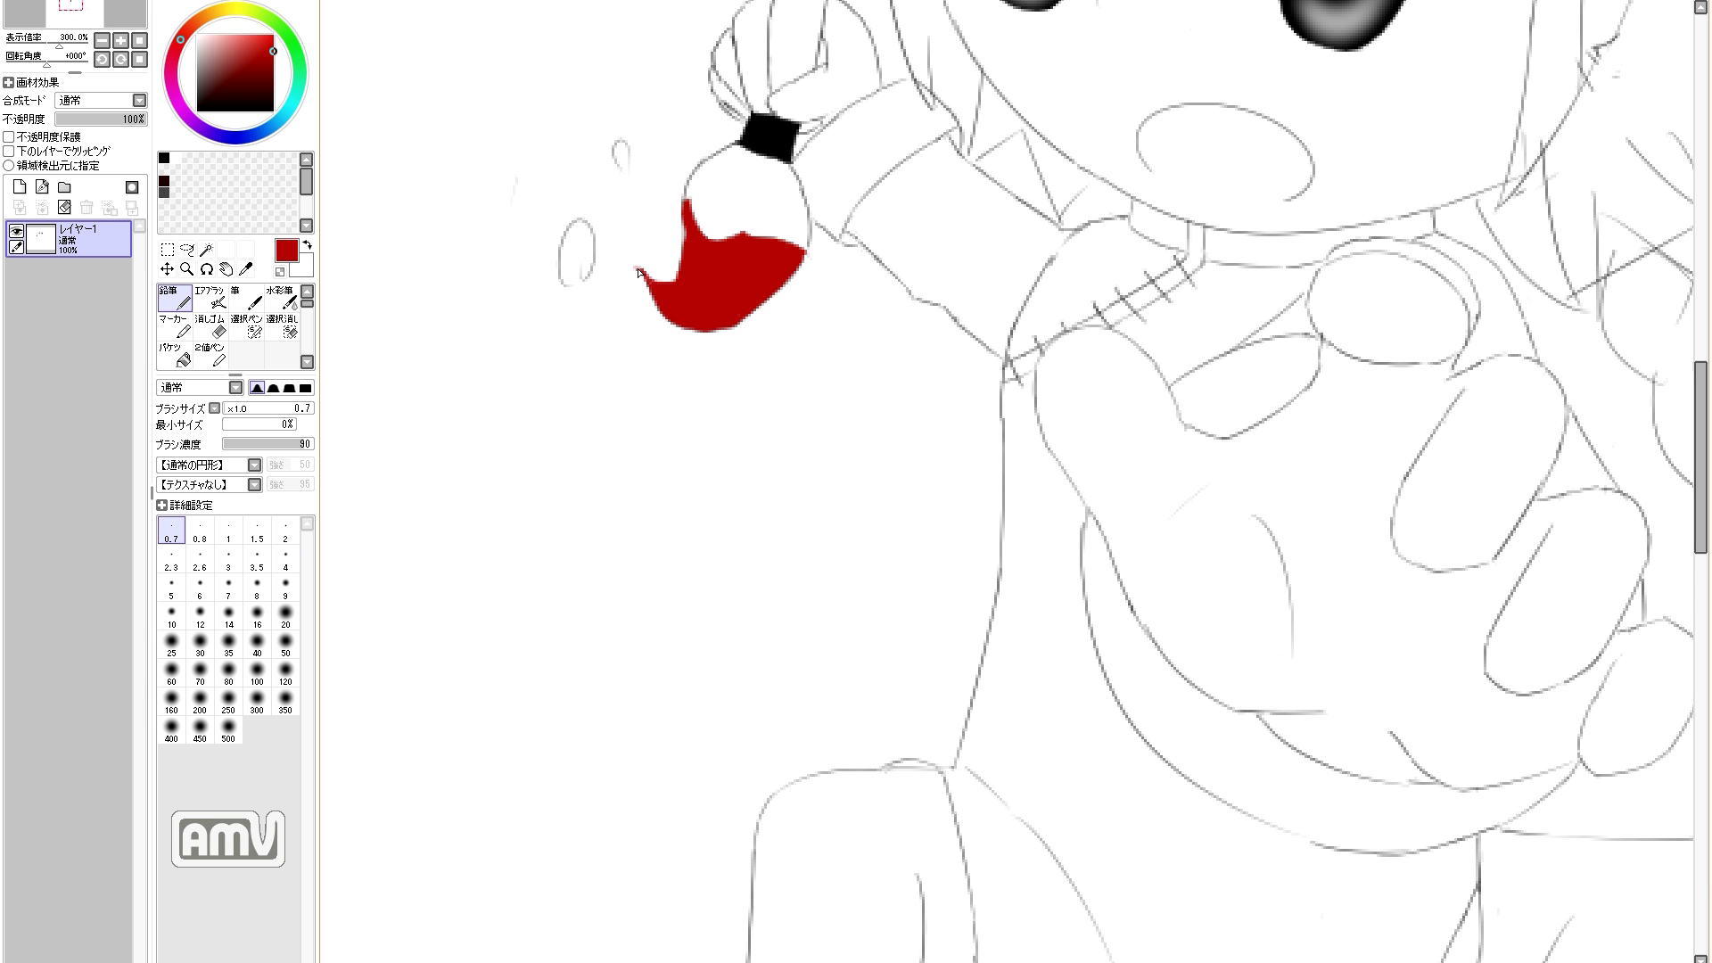
{"action": "key", "text": "e"}
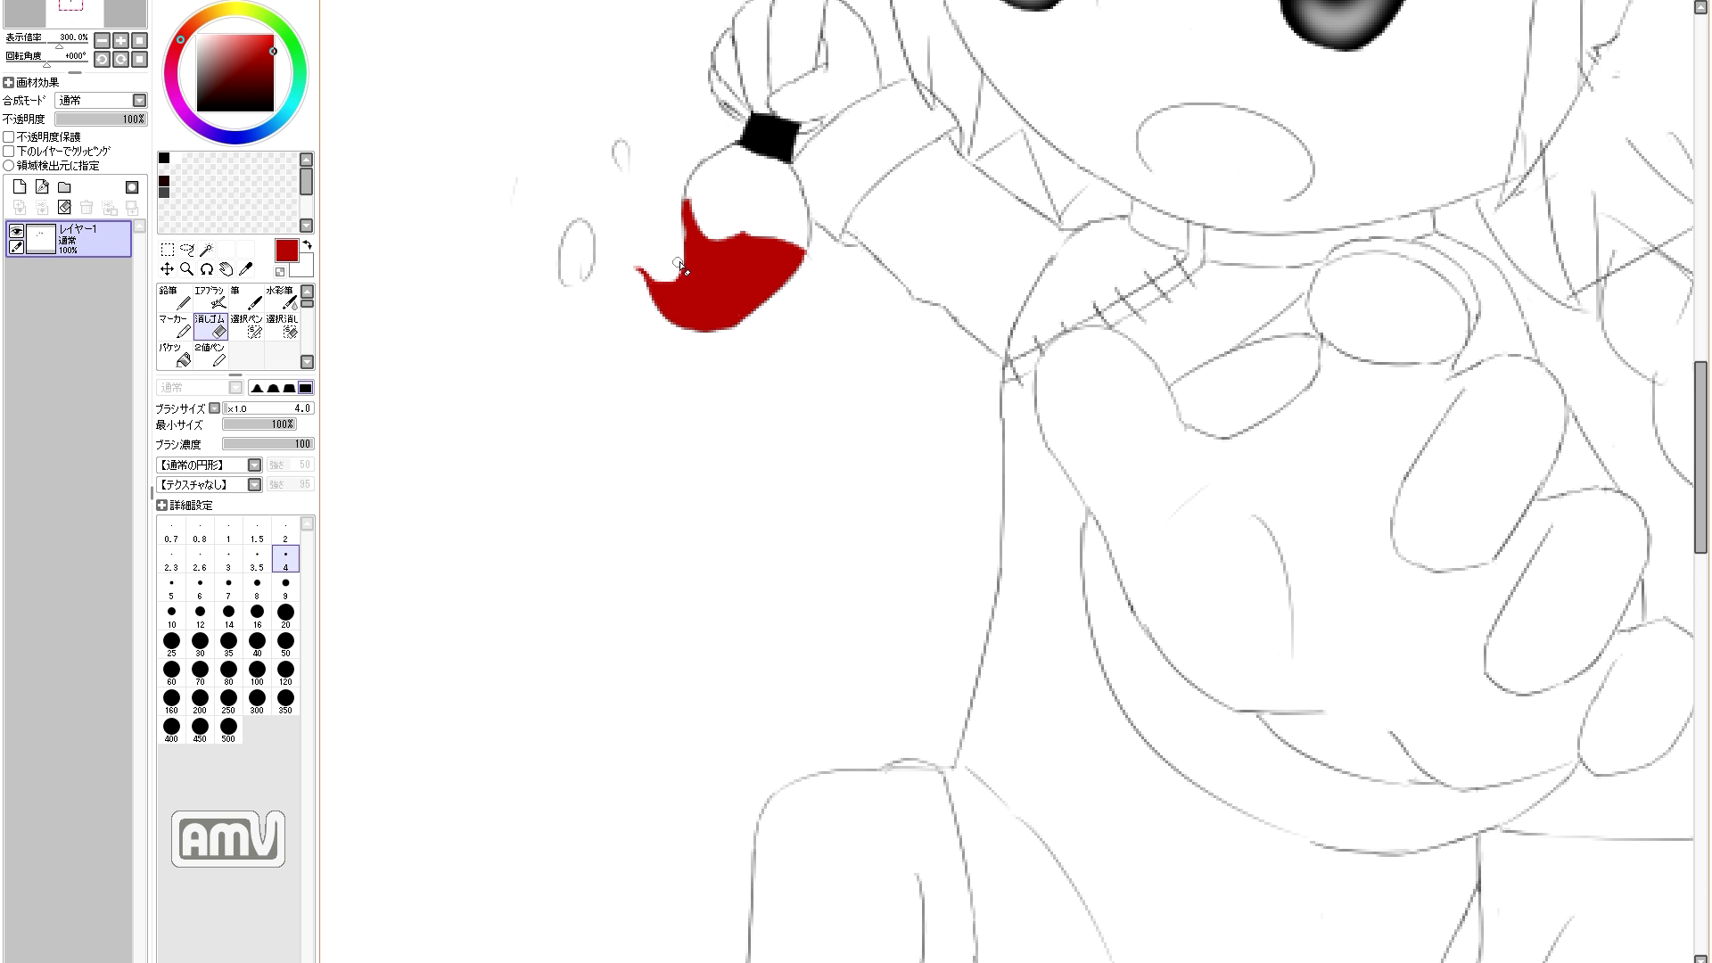
{"action": "key", "text": "n"}
{"action": "key", "text": "e"}
{"action": "key", "text": "n"}
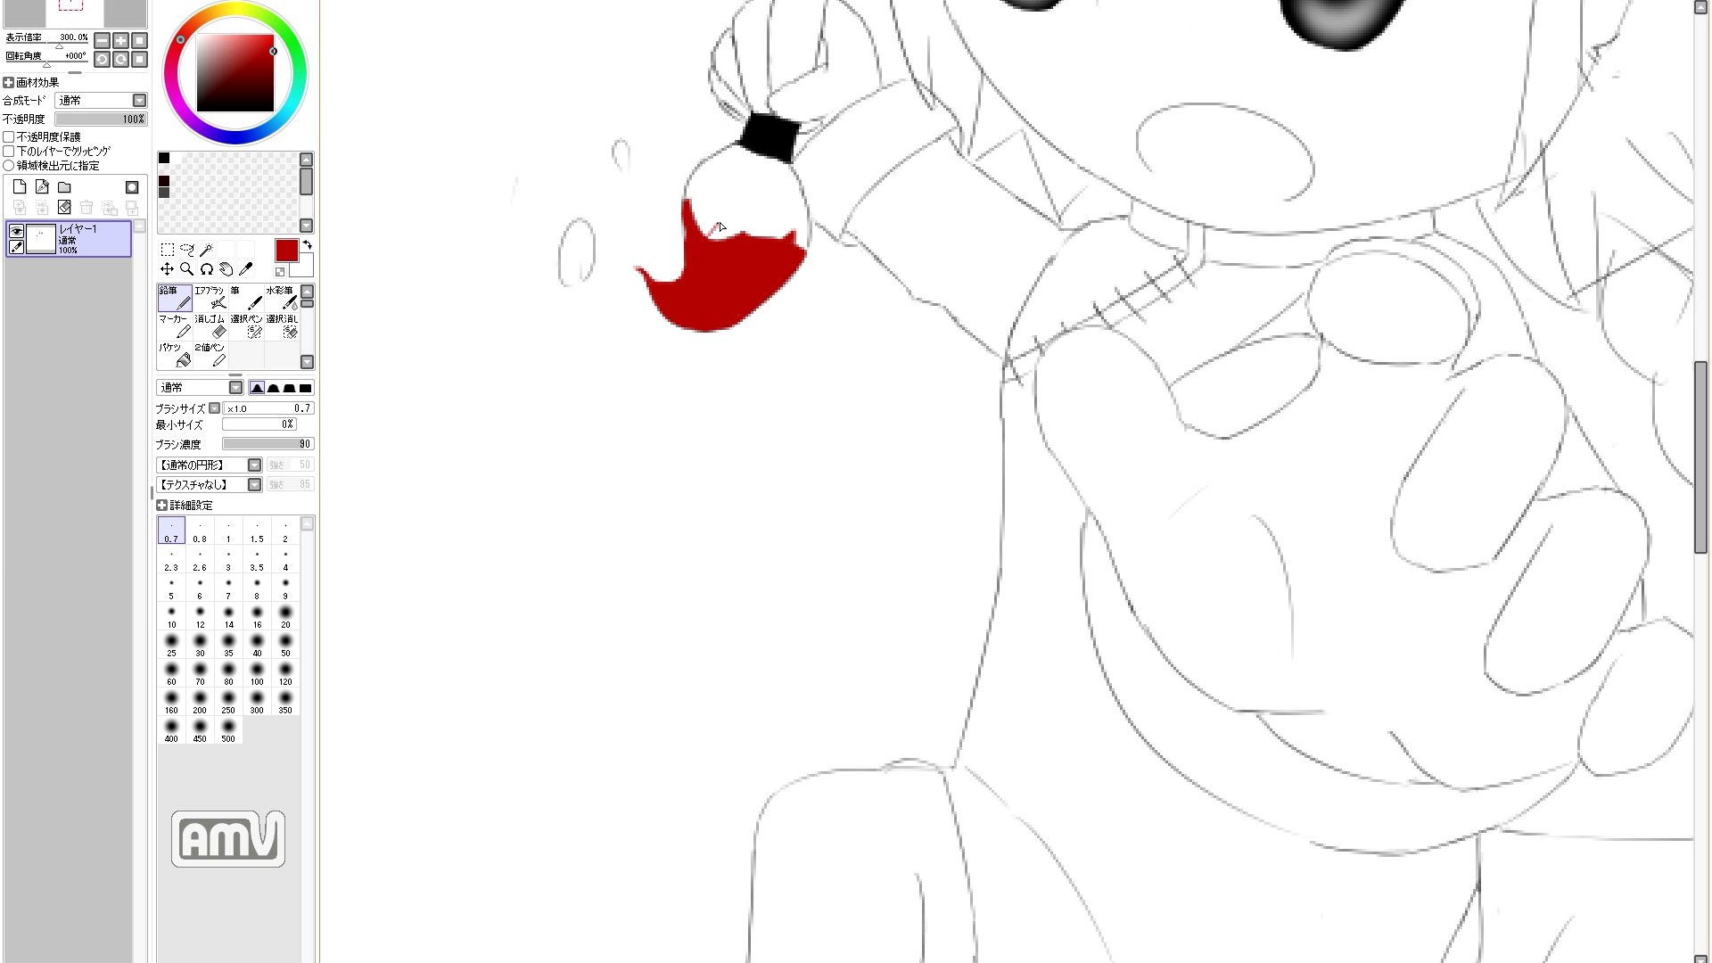
{"action": "left_click_drag", "start_coordinate": [771, 234], "coordinate": [754, 242]}
Step: Erase the old paint droplets beside the brush and outline two in red, one round and one narrow
{"action": "scroll", "coordinate": [774, 314], "scroll_direction": "down", "scroll_amount": 3}
{"action": "scroll", "coordinate": [843, 337], "scroll_direction": "up", "scroll_amount": 4}
{"action": "key", "text": "e"}
{"action": "key", "text": "n"}
{"action": "key", "text": "e"}
{"action": "left_click_drag", "start_coordinate": [420, 404], "coordinate": [558, 433]}
{"action": "mouse_move", "coordinate": [615, 481]}
{"action": "left_mouse_down"}
{"action": "mouse_move", "coordinate": [661, 434]}
{"action": "mouse_move", "coordinate": [609, 479]}
{"action": "left_mouse_up"}
{"action": "left_click_drag", "start_coordinate": [708, 344], "coordinate": [692, 305]}
{"action": "key", "text": "n"}
{"action": "left_click_drag", "start_coordinate": [698, 314], "coordinate": [713, 401]}
{"action": "left_click_drag", "start_coordinate": [578, 481], "coordinate": [581, 482]}
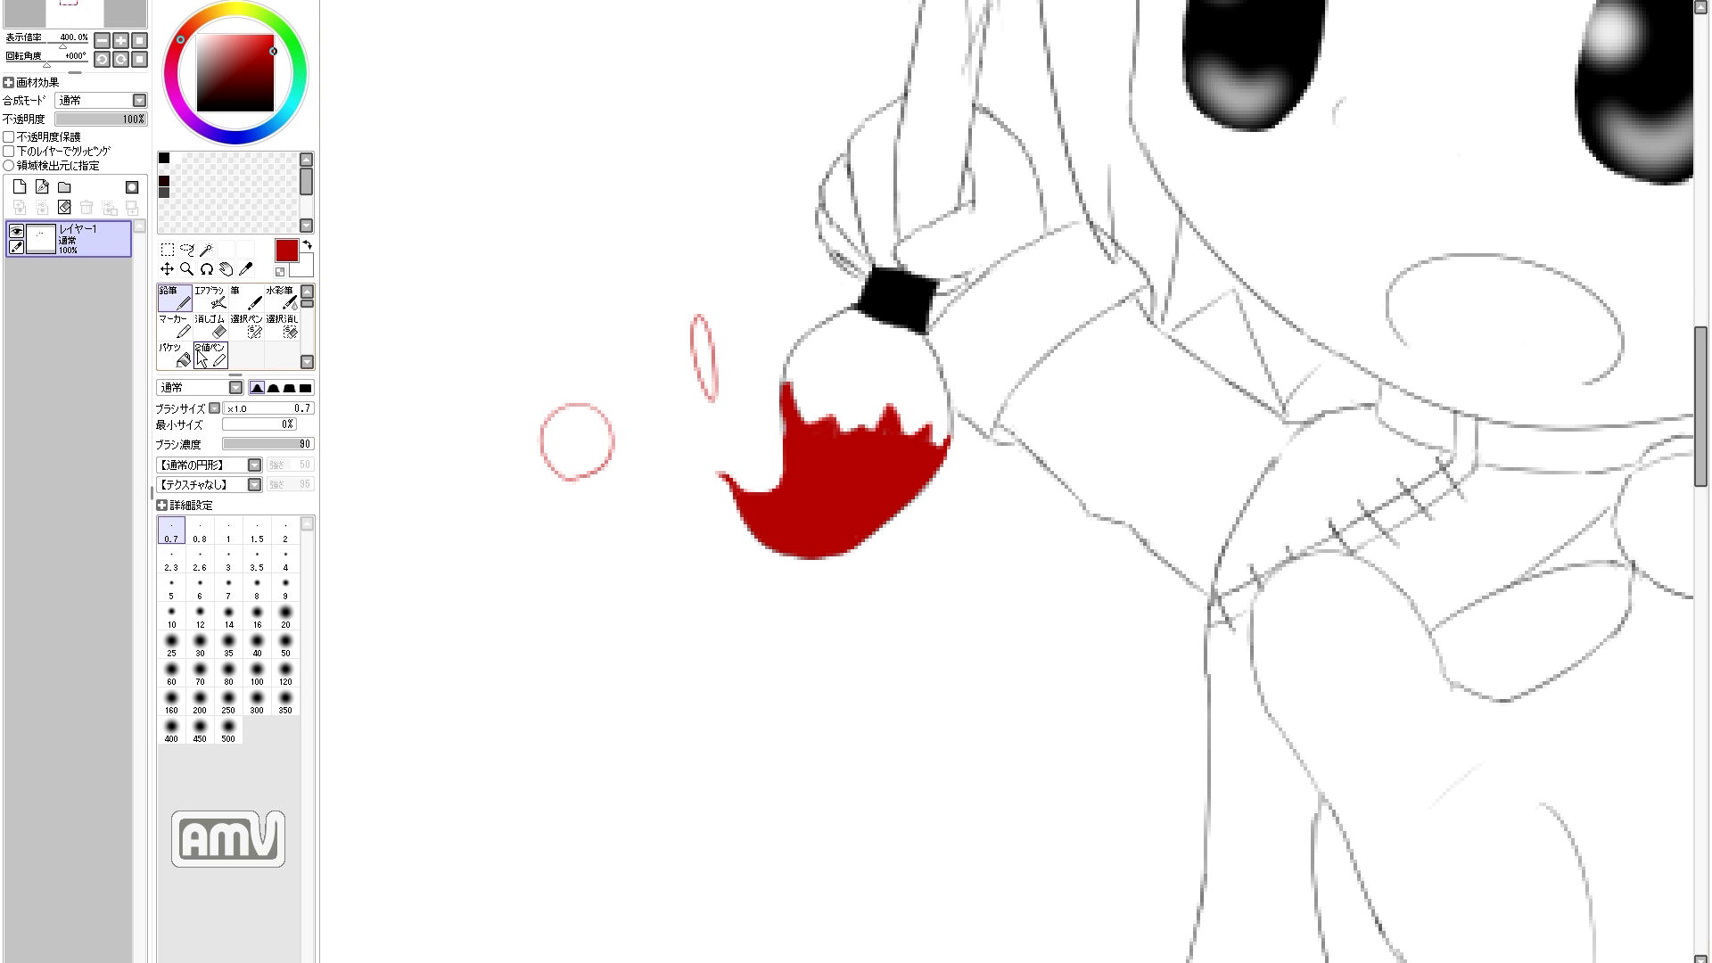
Step: Fill the two paint droplet outlines with dark red
{"action": "left_click", "coordinate": [175, 355]}
{"action": "left_click", "coordinate": [584, 441]}
{"action": "left_click", "coordinate": [702, 358]}
{"action": "scroll", "coordinate": [690, 358], "scroll_direction": "down", "scroll_amount": 4}
Step: Rework the upper edge of the red paint on the bristles, outlining and filling an added area in red
{"action": "scroll", "coordinate": [747, 338], "scroll_direction": "up", "scroll_amount": 4}
{"action": "key", "text": "e"}
{"action": "mouse_move", "coordinate": [833, 395]}
{"action": "left_mouse_down"}
{"action": "mouse_move", "coordinate": [821, 444]}
{"action": "mouse_move", "coordinate": [877, 451]}
{"action": "left_mouse_up"}
{"action": "key", "text": "e"}
{"action": "left_click", "coordinate": [869, 398]}
{"action": "key", "text": "ctrl+z"}
{"action": "left_click", "coordinate": [175, 299]}
{"action": "left_click_drag", "start_coordinate": [812, 314], "coordinate": [814, 316]}
{"action": "left_click", "coordinate": [174, 355]}
{"action": "left_click", "coordinate": [820, 347]}
{"action": "scroll", "coordinate": [815, 345], "scroll_direction": "down", "scroll_amount": 4}
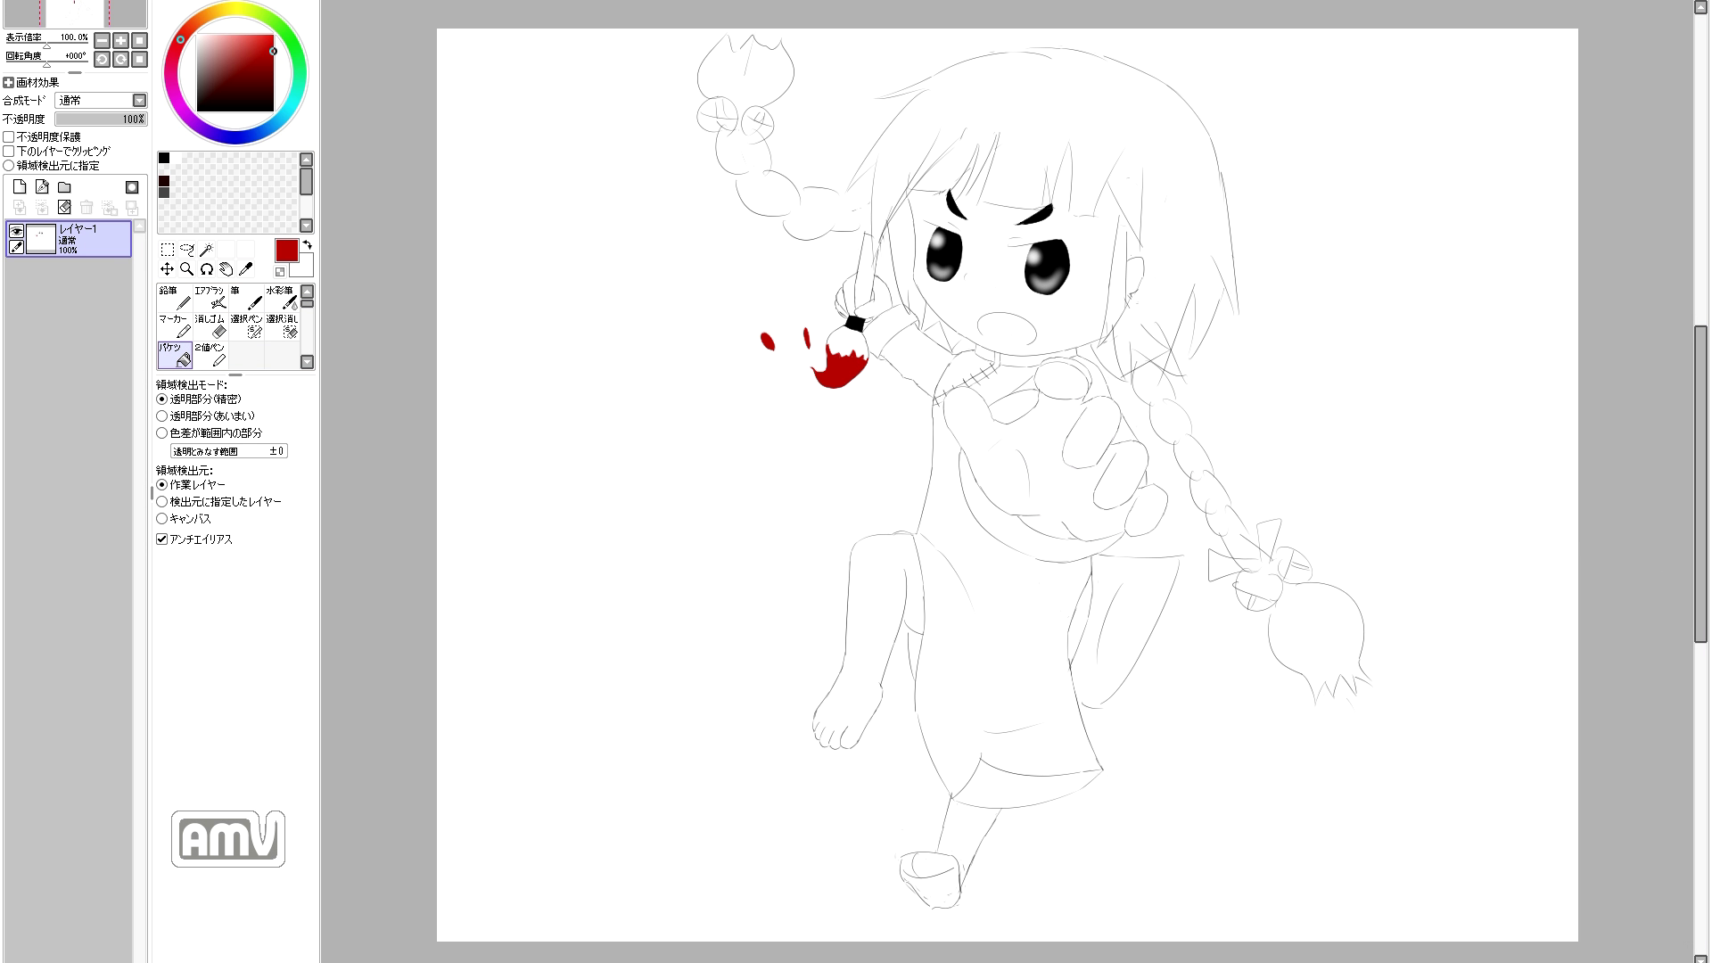
Step: Store the dark red in the colour swatches and switch back to the pencil in black
{"action": "scroll", "coordinate": [1030, 665], "scroll_direction": "up", "scroll_amount": 2}
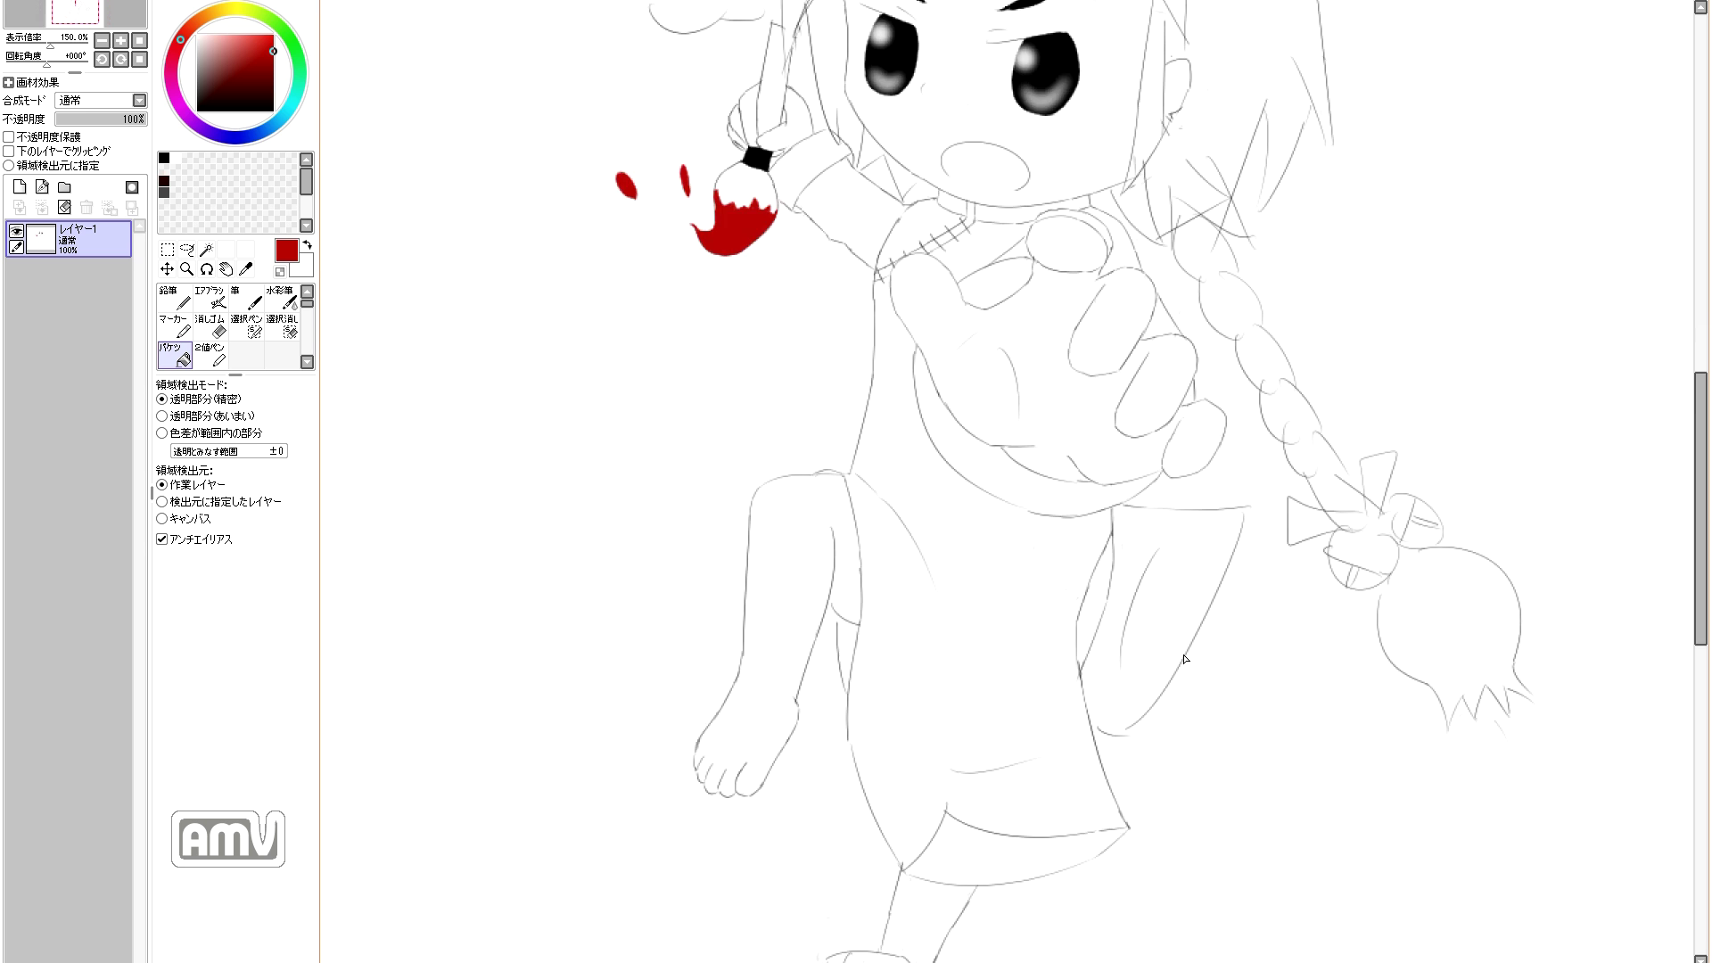
{"action": "right_click", "coordinate": [162, 204]}
{"action": "left_click", "coordinate": [193, 209]}
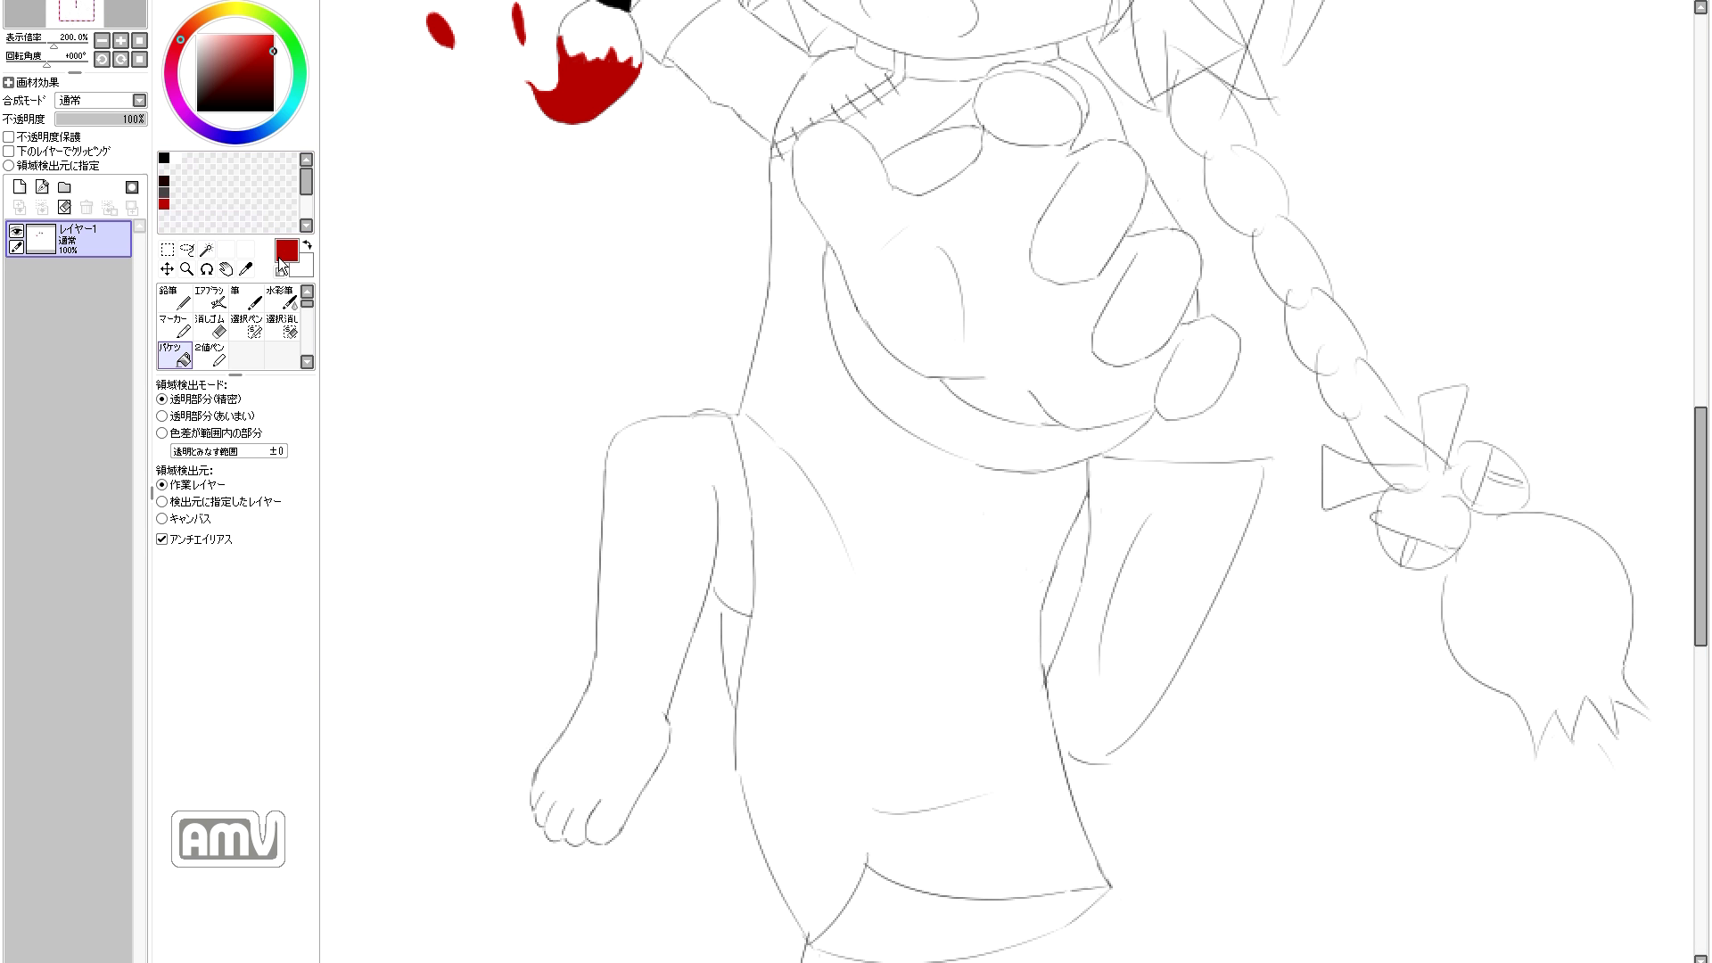
{"action": "left_click", "coordinate": [164, 158]}
{"action": "left_click", "coordinate": [175, 300]}
Step: Erase the round ornaments on the lower braid's bow and move the lassoed end tuft up against the bow
{"action": "key", "text": "e"}
{"action": "mouse_move", "coordinate": [1380, 496]}
{"action": "left_mouse_down"}
{"action": "mouse_move", "coordinate": [1376, 543]}
{"action": "mouse_move", "coordinate": [1430, 531]}
{"action": "mouse_move", "coordinate": [1481, 546]}
{"action": "mouse_move", "coordinate": [1534, 492]}
{"action": "mouse_move", "coordinate": [1473, 473]}
{"action": "left_mouse_up"}
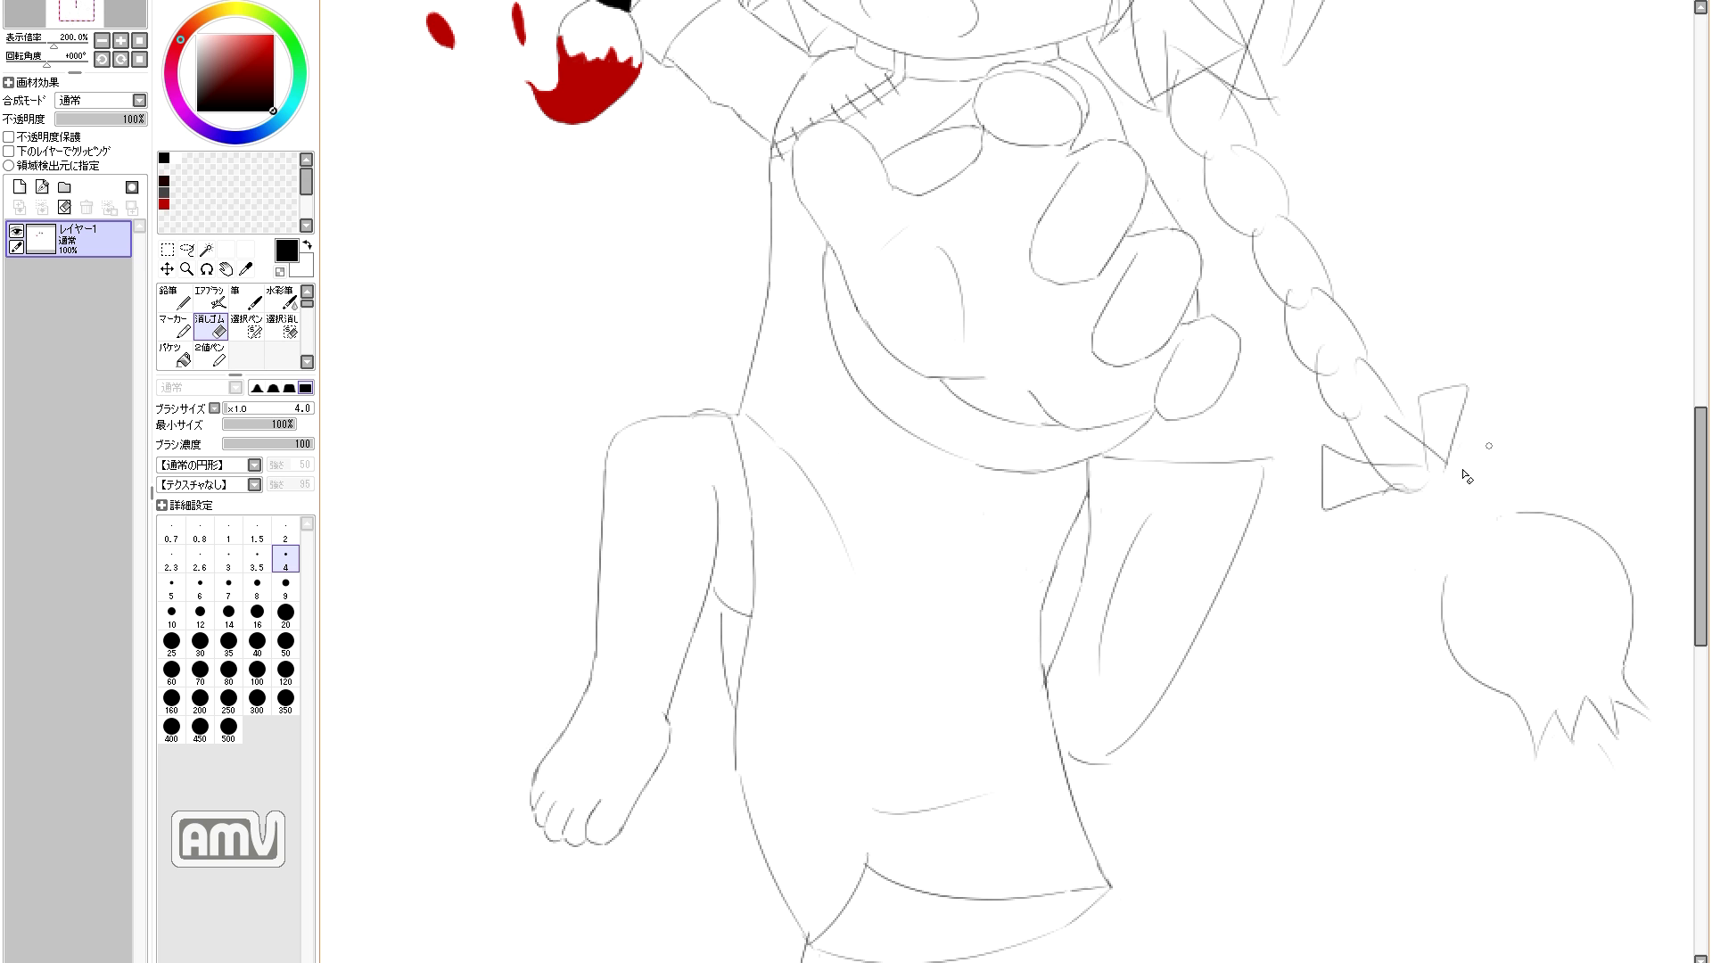
{"action": "key", "text": "l"}
{"action": "mouse_move", "coordinate": [1397, 575]}
{"action": "left_mouse_down"}
{"action": "mouse_move", "coordinate": [1579, 791]}
{"action": "mouse_move", "coordinate": [1400, 581]}
{"action": "left_mouse_up"}
{"action": "left_click_drag", "start_coordinate": [1555, 621], "coordinate": [1486, 550]}
{"action": "key", "text": "ctrl+d"}
{"action": "scroll", "coordinate": [1457, 552], "scroll_direction": "down", "scroll_amount": 2}
{"action": "scroll", "coordinate": [1178, 499], "scroll_direction": "up", "scroll_amount": 1}
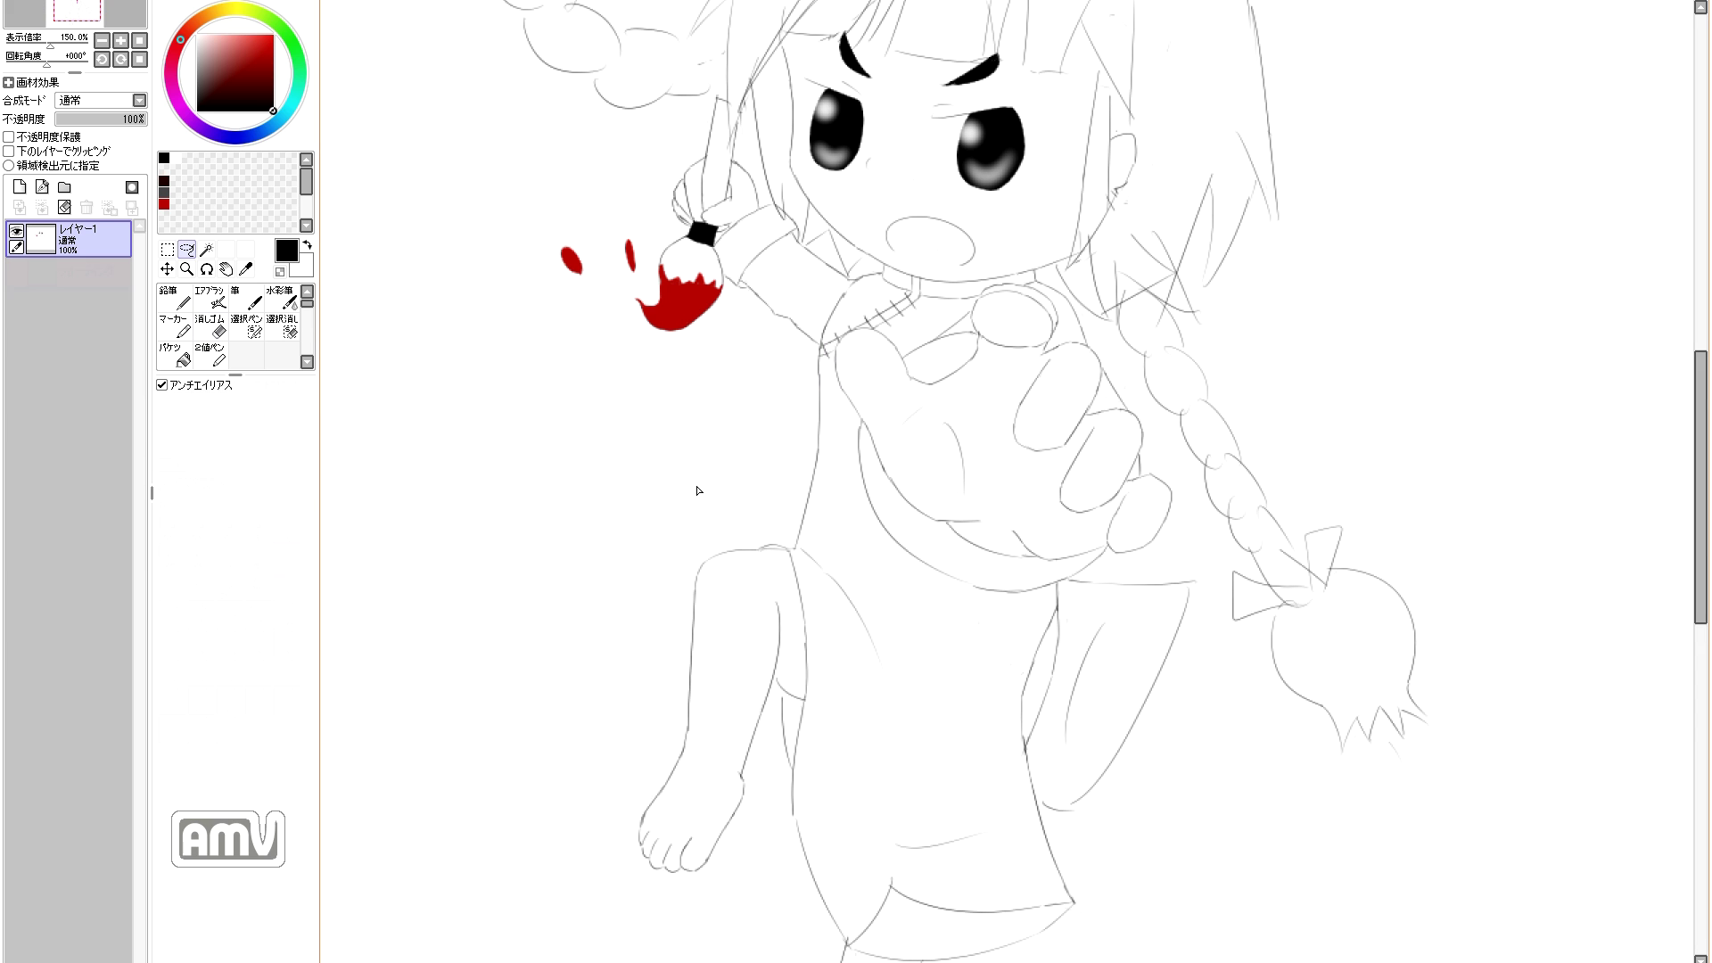
Step: Redraw the lower braid's bow as two pointed triangular ribbon ends meeting above the tuft
{"action": "key", "text": "n"}
{"action": "key", "text": "e"}
{"action": "mouse_move", "coordinate": [1274, 589]}
{"action": "left_mouse_down"}
{"action": "mouse_move", "coordinate": [1315, 606]}
{"action": "mouse_move", "coordinate": [1325, 584]}
{"action": "mouse_move", "coordinate": [1306, 584]}
{"action": "mouse_move", "coordinate": [1318, 596]}
{"action": "mouse_move", "coordinate": [1314, 536]}
{"action": "mouse_move", "coordinate": [1331, 530]}
{"action": "mouse_move", "coordinate": [1308, 550]}
{"action": "mouse_move", "coordinate": [1325, 516]}
{"action": "mouse_move", "coordinate": [1285, 593]}
{"action": "left_mouse_up"}
{"action": "key", "text": "n"}
{"action": "mouse_move", "coordinate": [1325, 566]}
{"action": "left_mouse_down"}
{"action": "mouse_move", "coordinate": [1235, 634]}
{"action": "mouse_move", "coordinate": [1238, 571]}
{"action": "mouse_move", "coordinate": [1216, 591]}
{"action": "mouse_move", "coordinate": [1231, 608]}
{"action": "mouse_move", "coordinate": [1234, 572]}
{"action": "mouse_move", "coordinate": [1298, 584]}
{"action": "left_mouse_up"}
{"action": "key", "text": "e"}
{"action": "key", "text": "n"}
{"action": "key", "text": "ctrl+z"}
{"action": "key", "text": "e"}
{"action": "key", "text": "n"}
{"action": "key", "text": "e"}
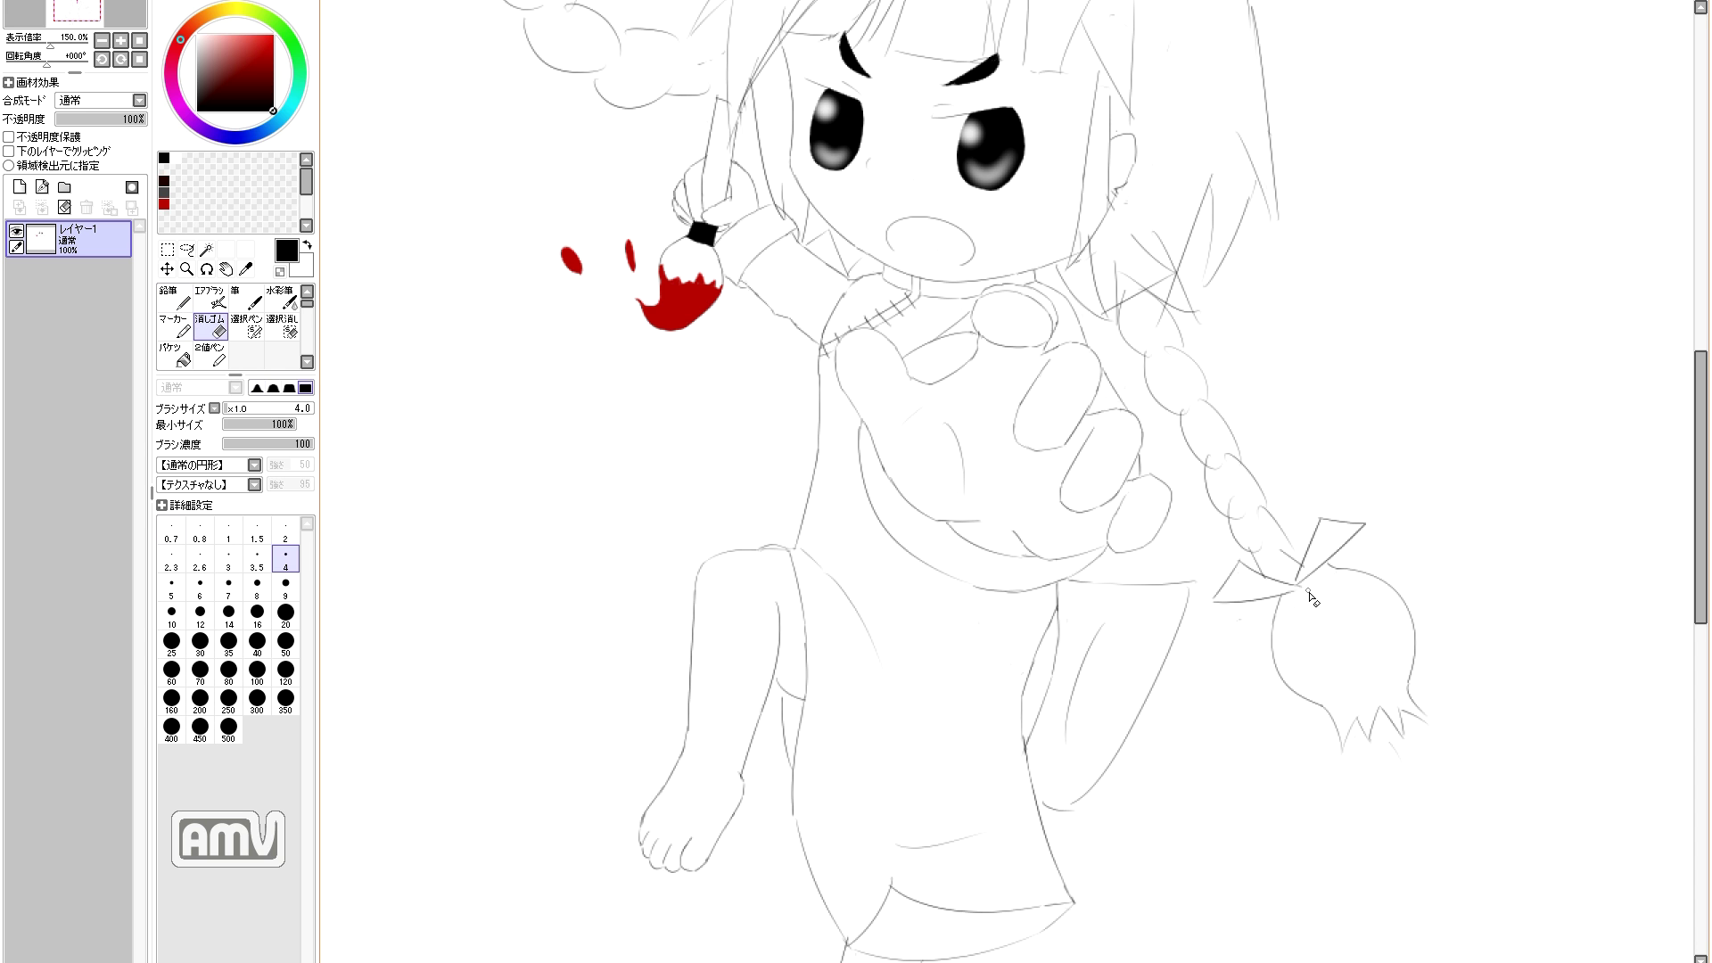
Step: Replace the round ornaments on the upper braid with a matching bow of two pointed ribbon ends
{"action": "key", "text": "n"}
{"action": "left_click_drag", "start_coordinate": [1022, 71], "coordinate": [1077, 504]}
{"action": "key", "text": "e"}
{"action": "mouse_move", "coordinate": [526, 350]}
{"action": "left_mouse_down"}
{"action": "mouse_move", "coordinate": [551, 337]}
{"action": "mouse_move", "coordinate": [579, 383]}
{"action": "mouse_move", "coordinate": [622, 388]}
{"action": "mouse_move", "coordinate": [598, 354]}
{"action": "mouse_move", "coordinate": [558, 352]}
{"action": "left_mouse_up"}
{"action": "key", "text": "n"}
{"action": "mouse_move", "coordinate": [578, 347]}
{"action": "left_mouse_down"}
{"action": "mouse_move", "coordinate": [581, 367]}
{"action": "mouse_move", "coordinate": [497, 389]}
{"action": "mouse_move", "coordinate": [585, 340]}
{"action": "left_mouse_up"}
{"action": "key", "text": "ctrl+z"}
{"action": "key", "text": "ctrl+z"}
{"action": "mouse_move", "coordinate": [581, 349]}
{"action": "left_mouse_down"}
{"action": "mouse_move", "coordinate": [650, 385]}
{"action": "mouse_move", "coordinate": [660, 366]}
{"action": "left_mouse_up"}
{"action": "key", "text": "ctrl+z"}
{"action": "left_click_drag", "start_coordinate": [660, 366], "coordinate": [635, 403]}
{"action": "key", "text": "e"}
{"action": "left_click_drag", "start_coordinate": [580, 349], "coordinate": [630, 407]}
{"action": "key", "text": "n"}
{"action": "key", "text": "e"}
{"action": "left_click_drag", "start_coordinate": [603, 250], "coordinate": [592, 296]}
{"action": "key", "text": "n"}
{"action": "key", "text": "Home"}
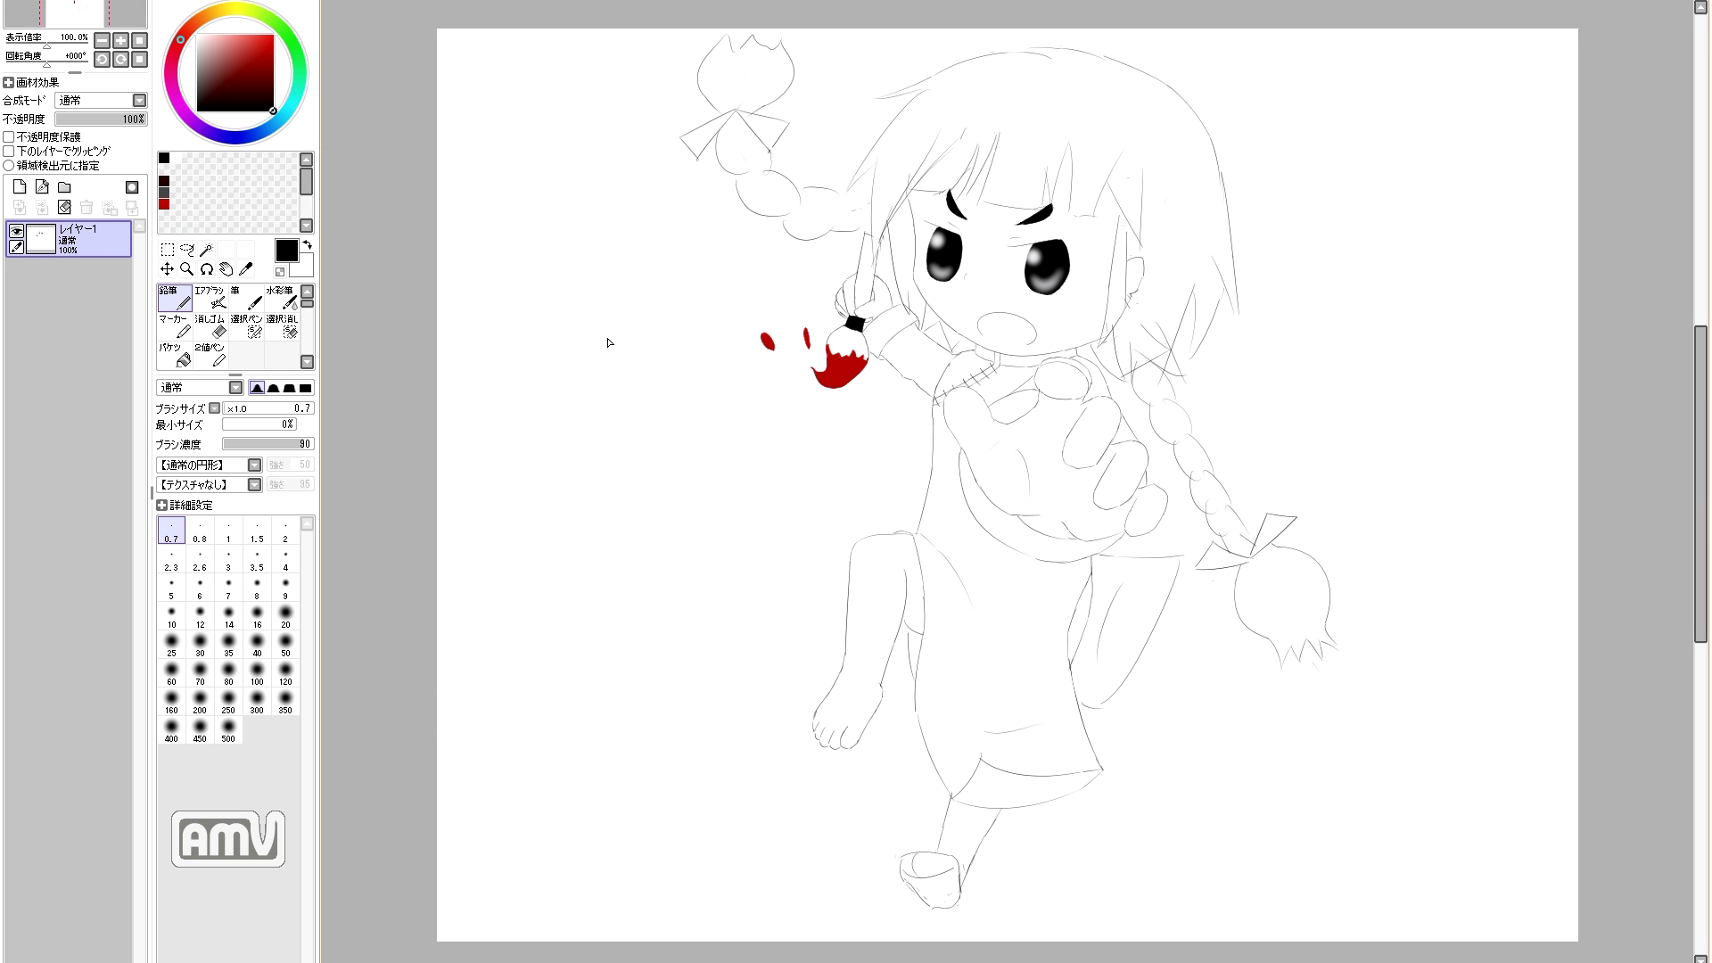
Step: Clean up stray sketch lines and erase part of the outer hair outline on the ear side of the head
{"action": "scroll", "coordinate": [812, 285], "scroll_direction": "up", "scroll_amount": 5}
{"action": "key", "text": "e"}
{"action": "left_click_drag", "start_coordinate": [885, 367], "coordinate": [972, 325]}
{"action": "mouse_move", "coordinate": [571, 223]}
{"action": "left_mouse_down"}
{"action": "mouse_move", "coordinate": [730, 296]}
{"action": "mouse_move", "coordinate": [495, 154]}
{"action": "left_mouse_up"}
{"action": "key", "text": "n"}
{"action": "scroll", "coordinate": [860, 384], "scroll_direction": "down", "scroll_amount": 4}
{"action": "left_click_drag", "start_coordinate": [627, 420], "coordinate": [766, 437]}
{"action": "key", "text": "e"}
{"action": "key", "text": "n"}
{"action": "left_click_drag", "start_coordinate": [927, 599], "coordinate": [948, 811]}
{"action": "key", "text": "ctrl+z"}
{"action": "key", "text": "ctrl+z"}
{"action": "key", "text": "ctrl+z"}
{"action": "key", "text": "e"}
{"action": "left_click_drag", "start_coordinate": [939, 664], "coordinate": [951, 788]}
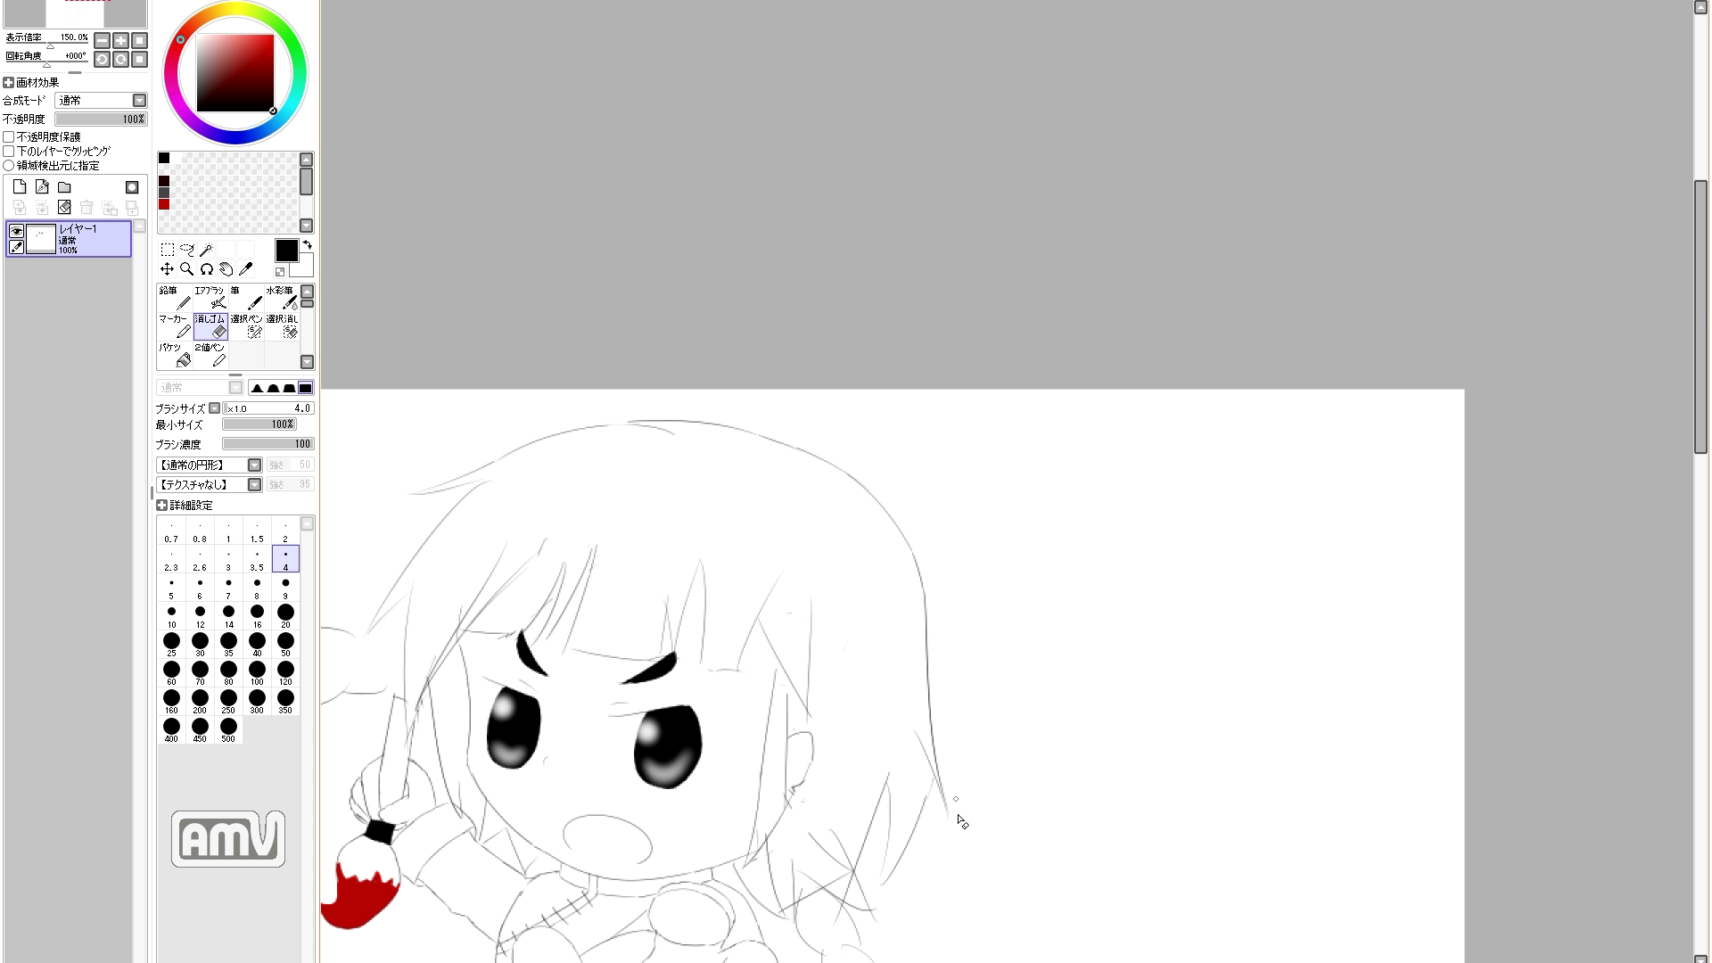
Step: Redraw the outer hair outline on the ear side so it falls into a pointed tip, erasing the excess
{"action": "key", "text": "n"}
{"action": "key", "text": "Home"}
{"action": "left_click_drag", "start_coordinate": [1248, 321], "coordinate": [1045, 364]}
{"action": "key", "text": "ctrl+z"}
{"action": "left_click_drag", "start_coordinate": [1191, 273], "coordinate": [936, 409]}
{"action": "key", "text": "Page_Up"}
{"action": "key", "text": "Page_Up"}
{"action": "key", "text": "Page_Up"}
{"action": "key", "text": "e"}
{"action": "left_click_drag", "start_coordinate": [799, 499], "coordinate": [808, 362]}
{"action": "mouse_move", "coordinate": [833, 454]}
{"action": "left_mouse_down"}
{"action": "mouse_move", "coordinate": [884, 311]}
{"action": "mouse_move", "coordinate": [776, 473]}
{"action": "left_mouse_up"}
{"action": "key", "text": "n"}
{"action": "left_click_drag", "start_coordinate": [809, 359], "coordinate": [783, 475]}
{"action": "key", "text": "ctrl+z"}
{"action": "left_click_drag", "start_coordinate": [809, 349], "coordinate": [764, 499]}
{"action": "key", "text": "ctrl+z"}
{"action": "key", "text": "e"}
{"action": "left_click_drag", "start_coordinate": [809, 361], "coordinate": [803, 324]}
{"action": "key", "text": "n"}
{"action": "scroll", "coordinate": [783, 382], "scroll_direction": "down", "scroll_amount": 3}
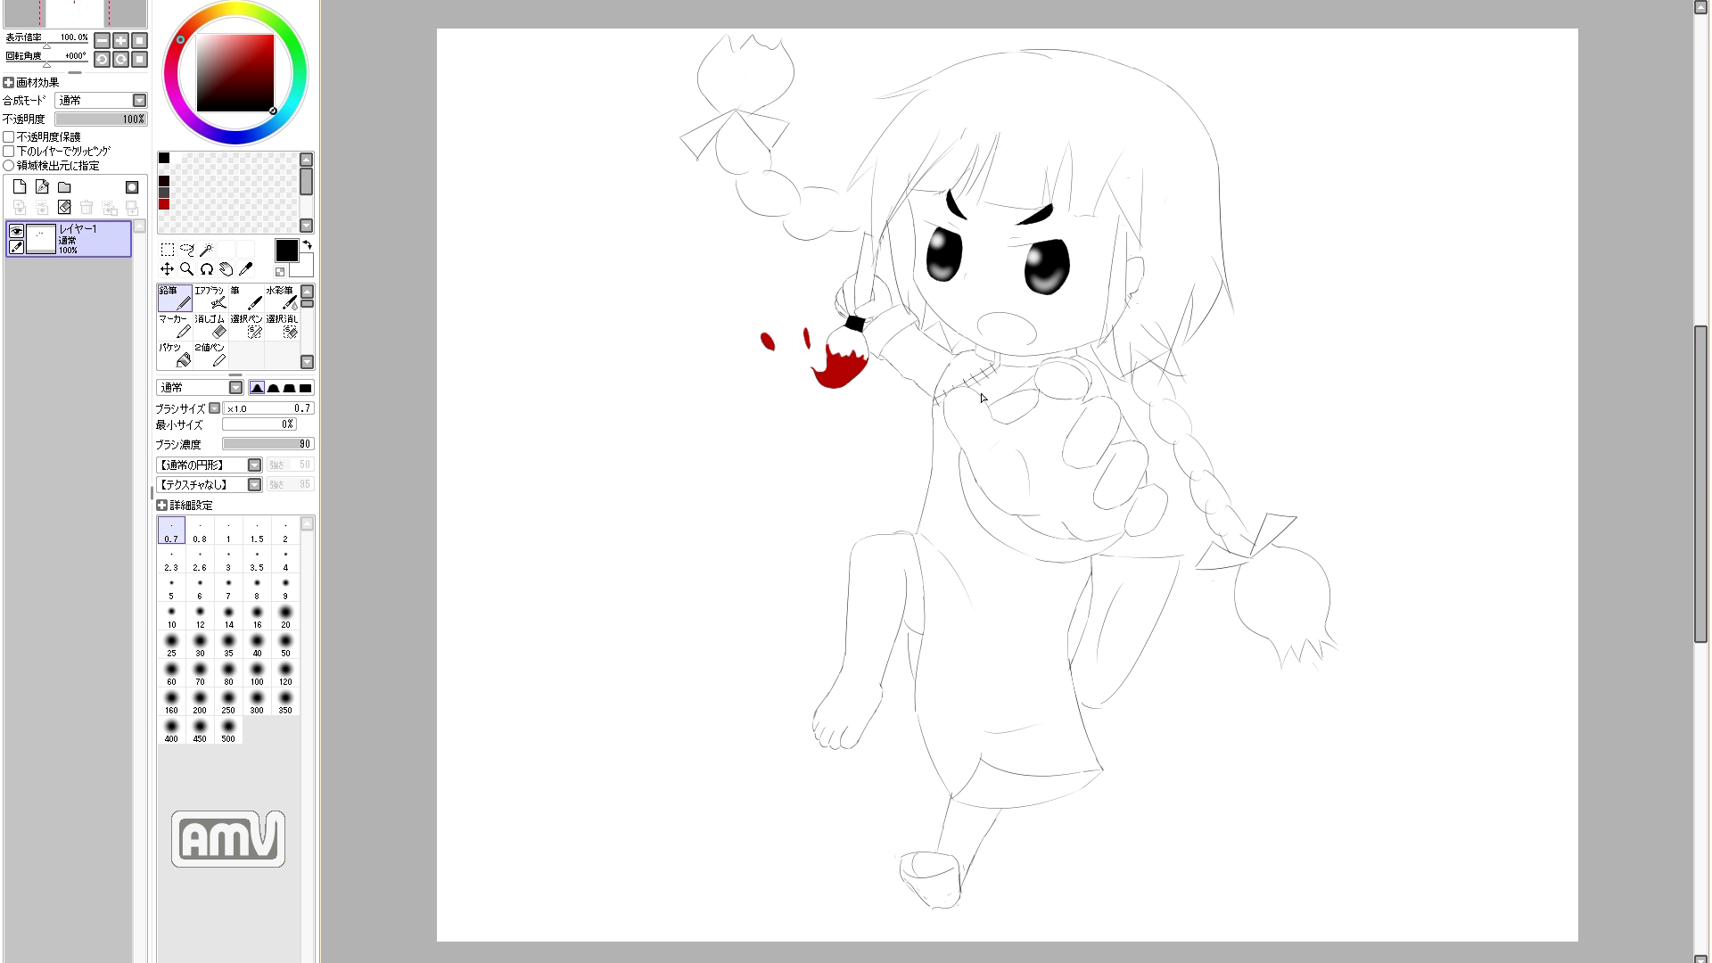
Step: Sketch a row of toes along the upper edge of the lower foot's sole
{"action": "key", "text": "e"}
{"action": "key", "text": "n"}
{"action": "key", "text": "e"}
{"action": "key", "text": "n"}
{"action": "mouse_move", "coordinate": [944, 858]}
{"action": "left_mouse_down"}
{"action": "mouse_move", "coordinate": [952, 870]}
{"action": "mouse_move", "coordinate": [907, 879]}
{"action": "left_mouse_up"}
{"action": "key", "text": "e"}
{"action": "key", "text": "n"}
{"action": "key", "text": "e"}
{"action": "key", "text": "n"}
{"action": "key", "text": "e"}
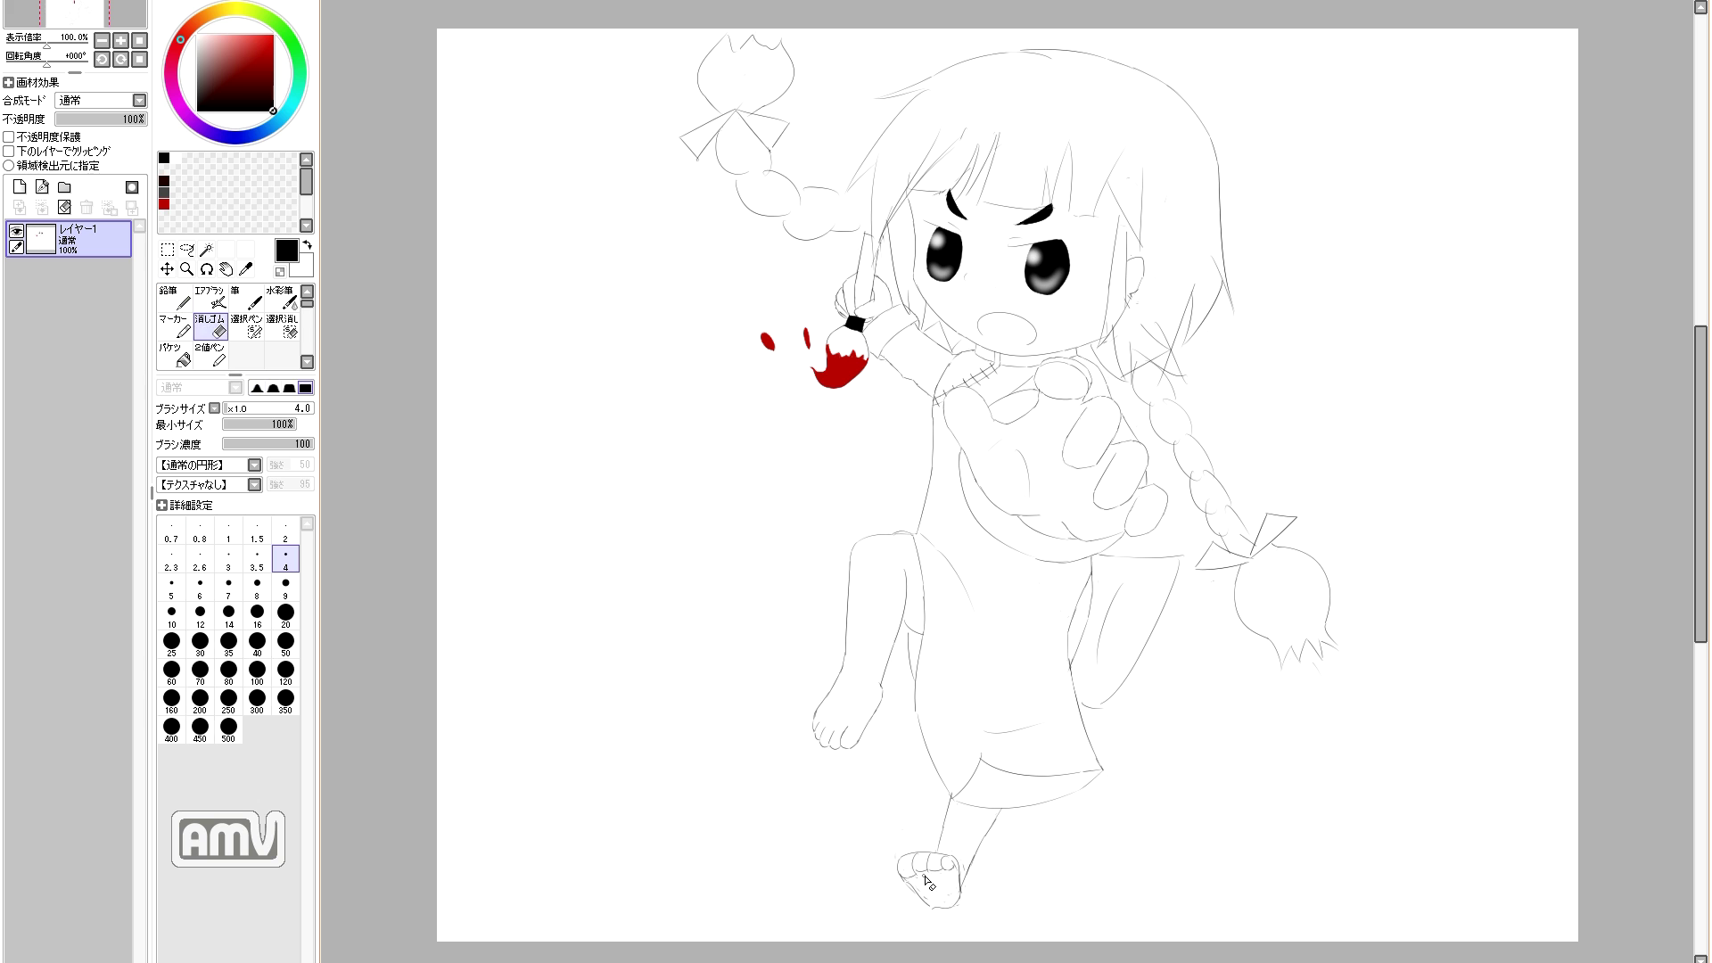
Step: Refine the toes of the lower foot into rounded shapes, alternating pencil and eraser
{"action": "key", "text": "n"}
{"action": "scroll", "coordinate": [906, 883], "scroll_direction": "up", "scroll_amount": 2}
{"action": "key", "text": "e"}
{"action": "key", "text": "n"}
{"action": "key", "text": "e"}
{"action": "key", "text": "n"}
{"action": "key", "text": "e"}
{"action": "key", "text": "n"}
{"action": "key", "text": "e"}
{"action": "left_click", "coordinate": [941, 841]}
{"action": "key", "text": "n"}
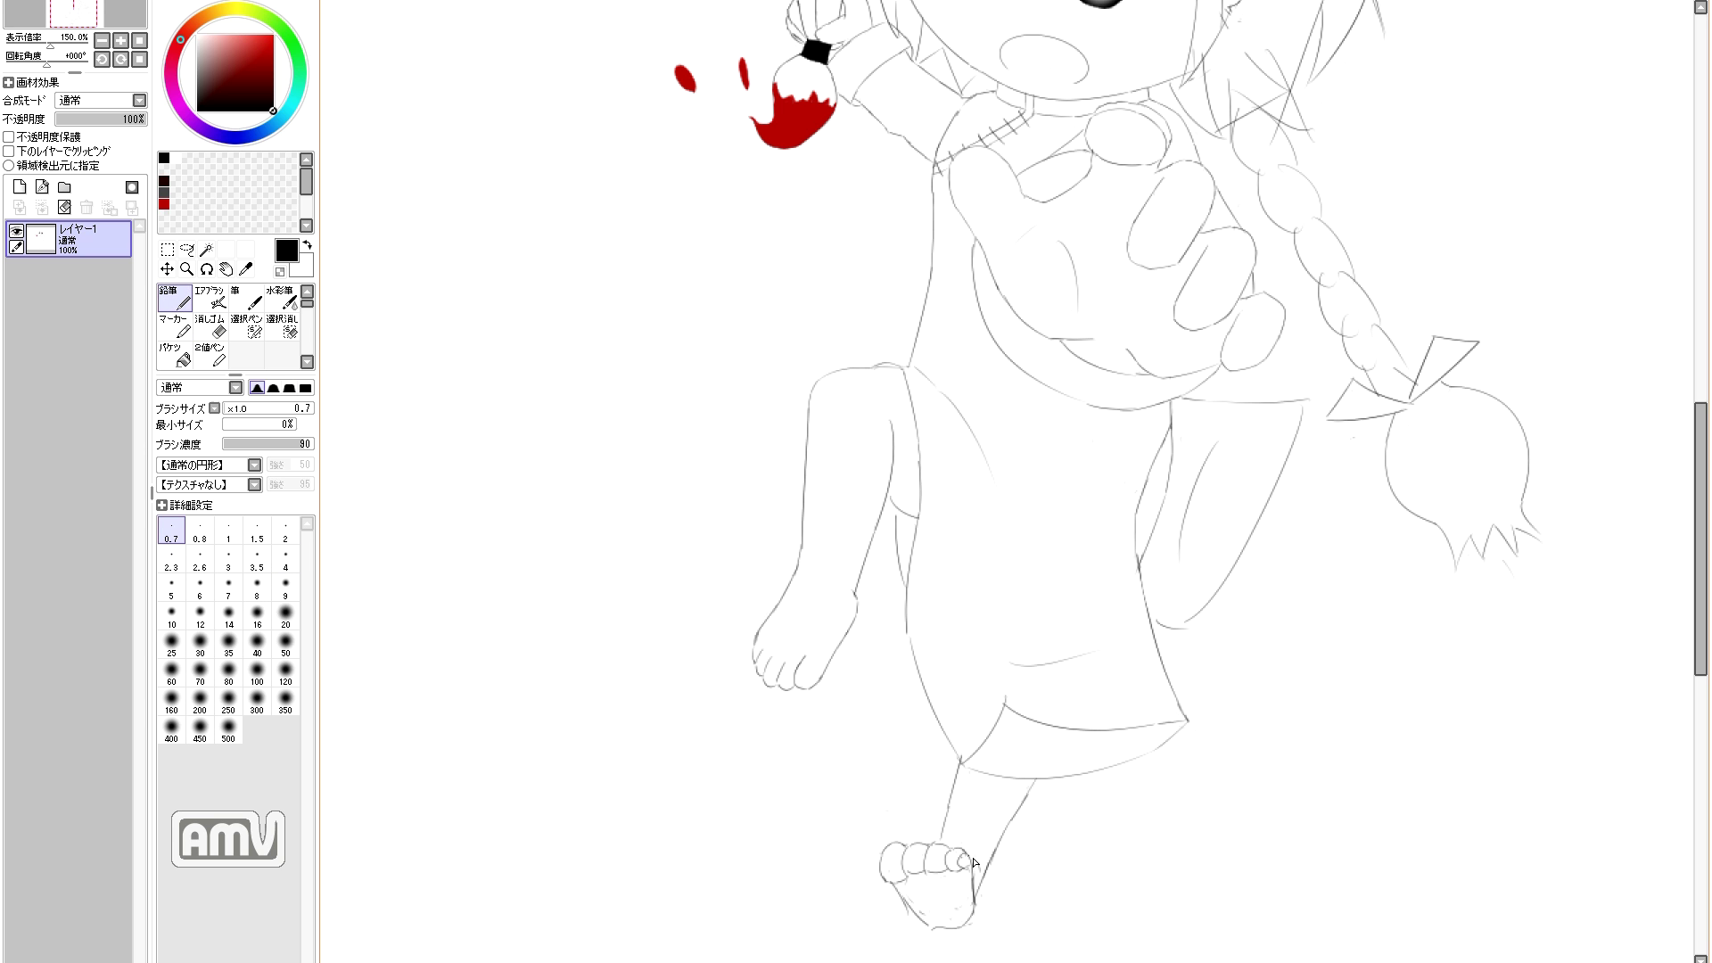
Step: Clean up and redraw the sole and heel outline of the lower foot, alternating eraser and pencil
{"action": "key", "text": "e"}
{"action": "key", "text": "n"}
{"action": "key", "text": "e"}
{"action": "key", "text": "n"}
{"action": "key", "text": "e"}
{"action": "key", "text": "n"}
{"action": "key", "text": "e"}
{"action": "left_click_drag", "start_coordinate": [927, 925], "coordinate": [900, 894]}
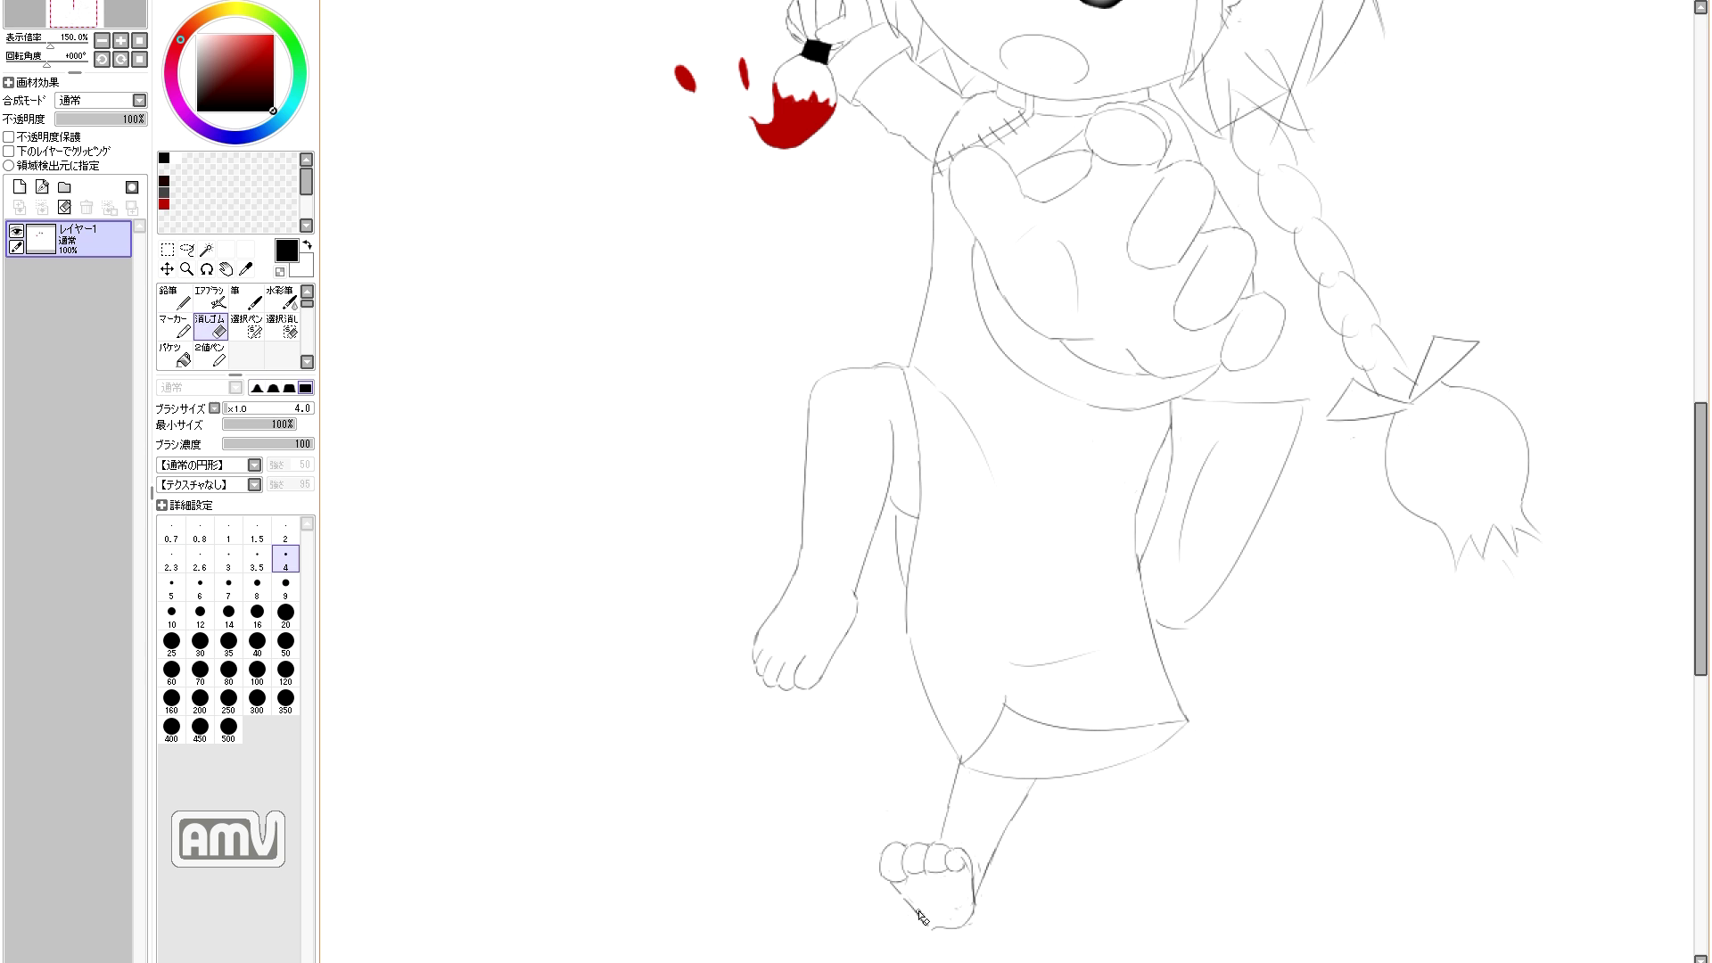
{"action": "key", "text": "n"}
{"action": "key", "text": "e"}
{"action": "key", "text": "n"}
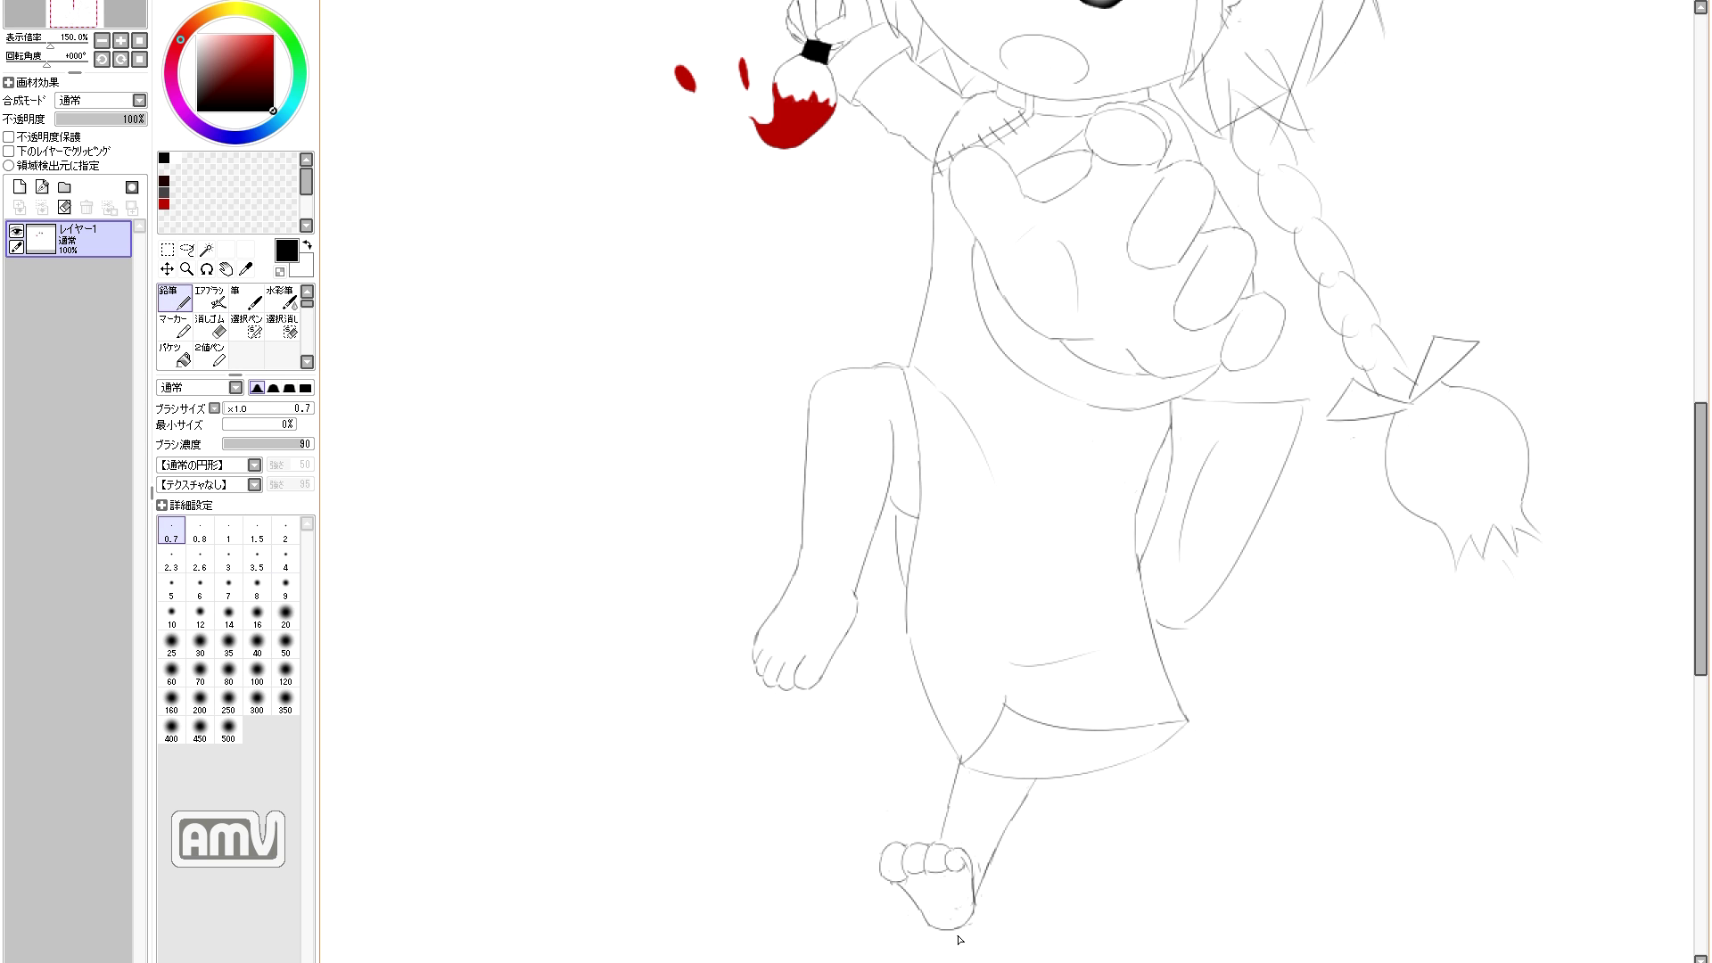
Step: Refine the lower foot's lines and add a short curved crease on its heel, alternating eraser and pencil
{"action": "key", "text": "e"}
{"action": "key", "text": "n"}
{"action": "key", "text": "e"}
{"action": "key", "text": "n"}
{"action": "key", "text": "e"}
{"action": "key", "text": "n"}
{"action": "key", "text": "e"}
{"action": "key", "text": "n"}
{"action": "key", "text": "e"}
{"action": "key", "text": "n"}
{"action": "key", "text": "e"}
{"action": "key", "text": "n"}
{"action": "key", "text": "e"}
{"action": "key", "text": "n"}
{"action": "key", "text": "e"}
{"action": "key", "text": "n"}
{"action": "key", "text": "e"}
{"action": "key", "text": "n"}
{"action": "key", "text": "e"}
{"action": "scroll", "coordinate": [1162, 531], "scroll_direction": "up", "scroll_amount": 2}
{"action": "key", "text": "n"}
{"action": "scroll", "coordinate": [923, 736], "scroll_direction": "up", "scroll_amount": 3}
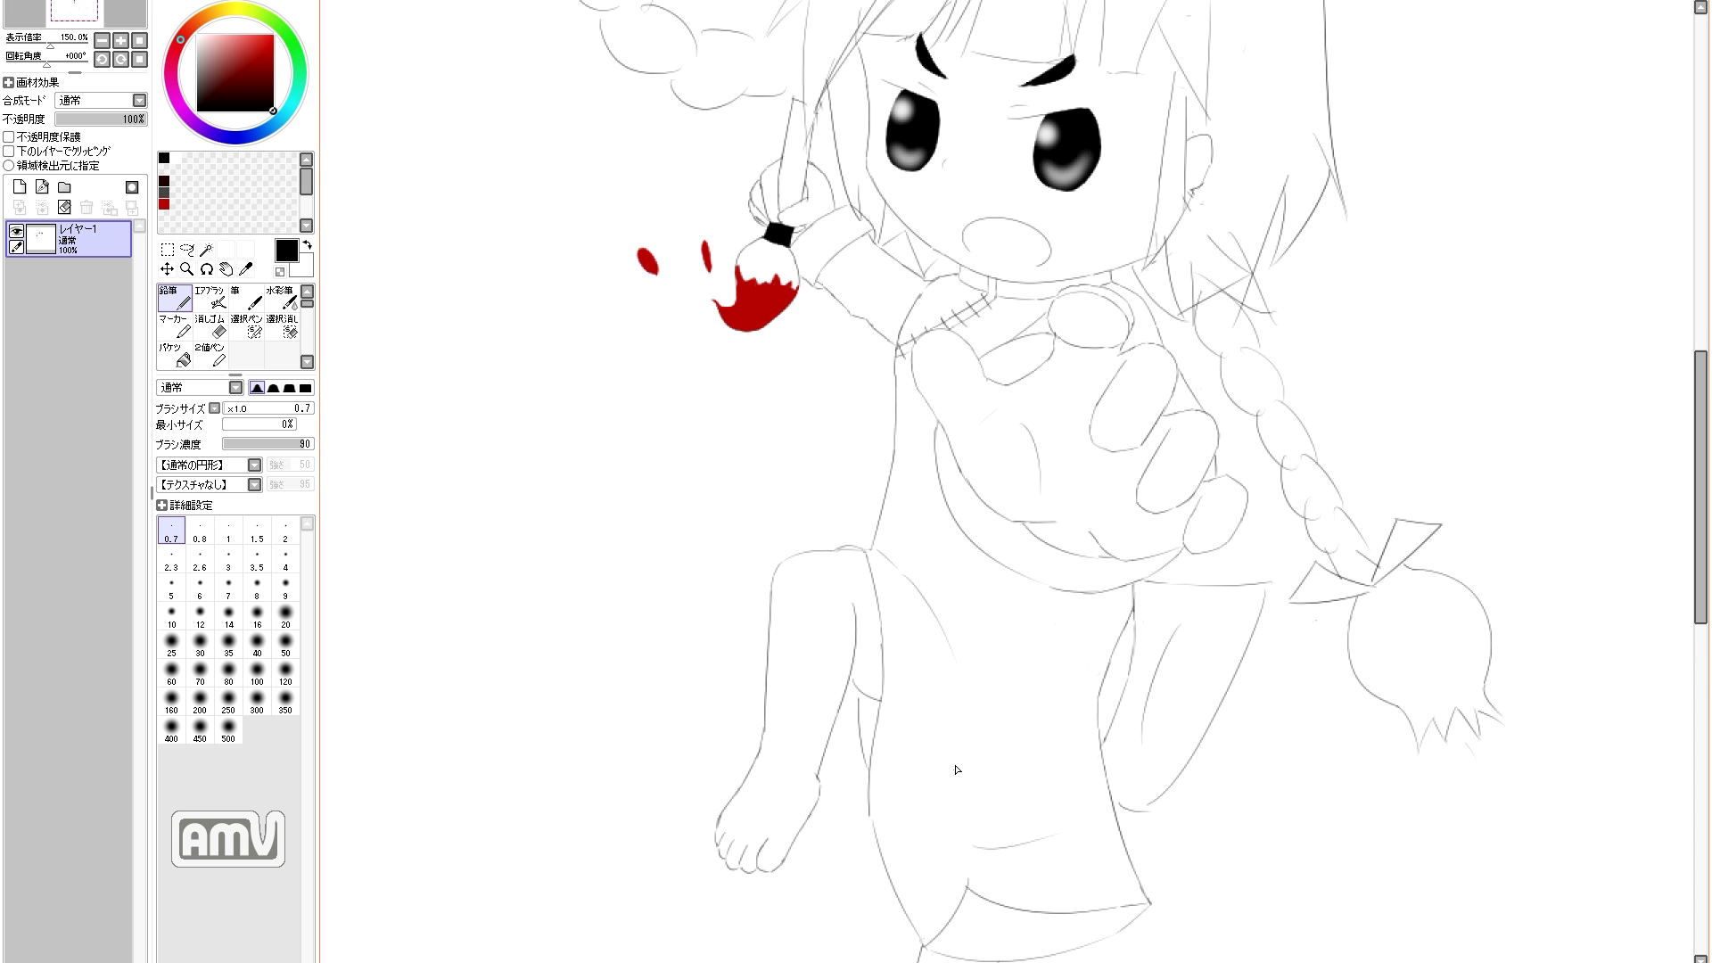
Step: Touch up the sketch lines around the reaching hand's fingertip and the shoulder behind it
{"action": "left_click_drag", "start_coordinate": [988, 807], "coordinate": [909, 630]}
{"action": "left_click_drag", "start_coordinate": [975, 473], "coordinate": [933, 723]}
{"action": "key", "text": "e"}
{"action": "key", "text": "n"}
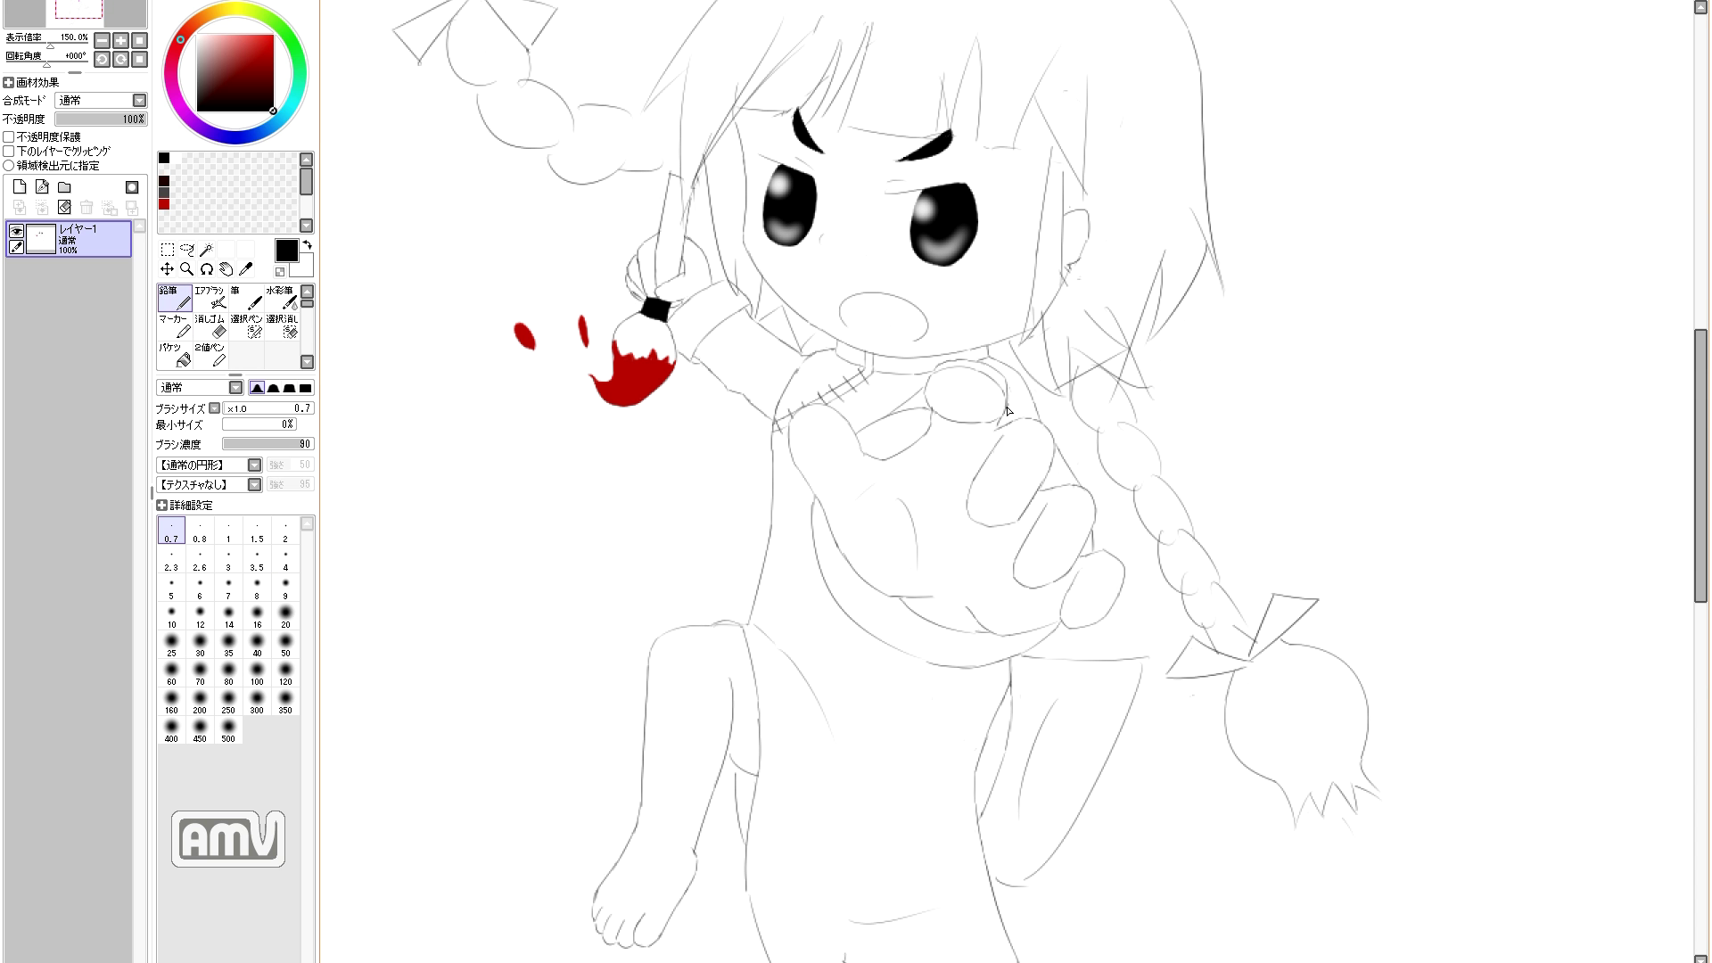
{"action": "key", "text": "e"}
{"action": "key", "text": "n"}
{"action": "key", "text": "Home"}
Step: Try to bucket-fill the dress and the bent rear leg with black
{"action": "left_click", "coordinate": [177, 354]}
{"action": "left_click", "coordinate": [999, 634]}
{"action": "left_click", "coordinate": [1126, 624]}
{"action": "key", "text": "ctrl+z"}
{"action": "key", "text": "ctrl+z"}
Step: Close the gaps in the outlines around the dress and rear leg with pencil and eraser
{"action": "key", "text": "n"}
{"action": "key", "text": "e"}
{"action": "left_click_drag", "start_coordinate": [1116, 691], "coordinate": [1098, 708]}
{"action": "key", "text": "n"}
{"action": "key", "text": "e"}
{"action": "left_click_drag", "start_coordinate": [1184, 556], "coordinate": [1182, 569]}
{"action": "key", "text": "n"}
{"action": "key", "text": "e"}
{"action": "key", "text": "n"}
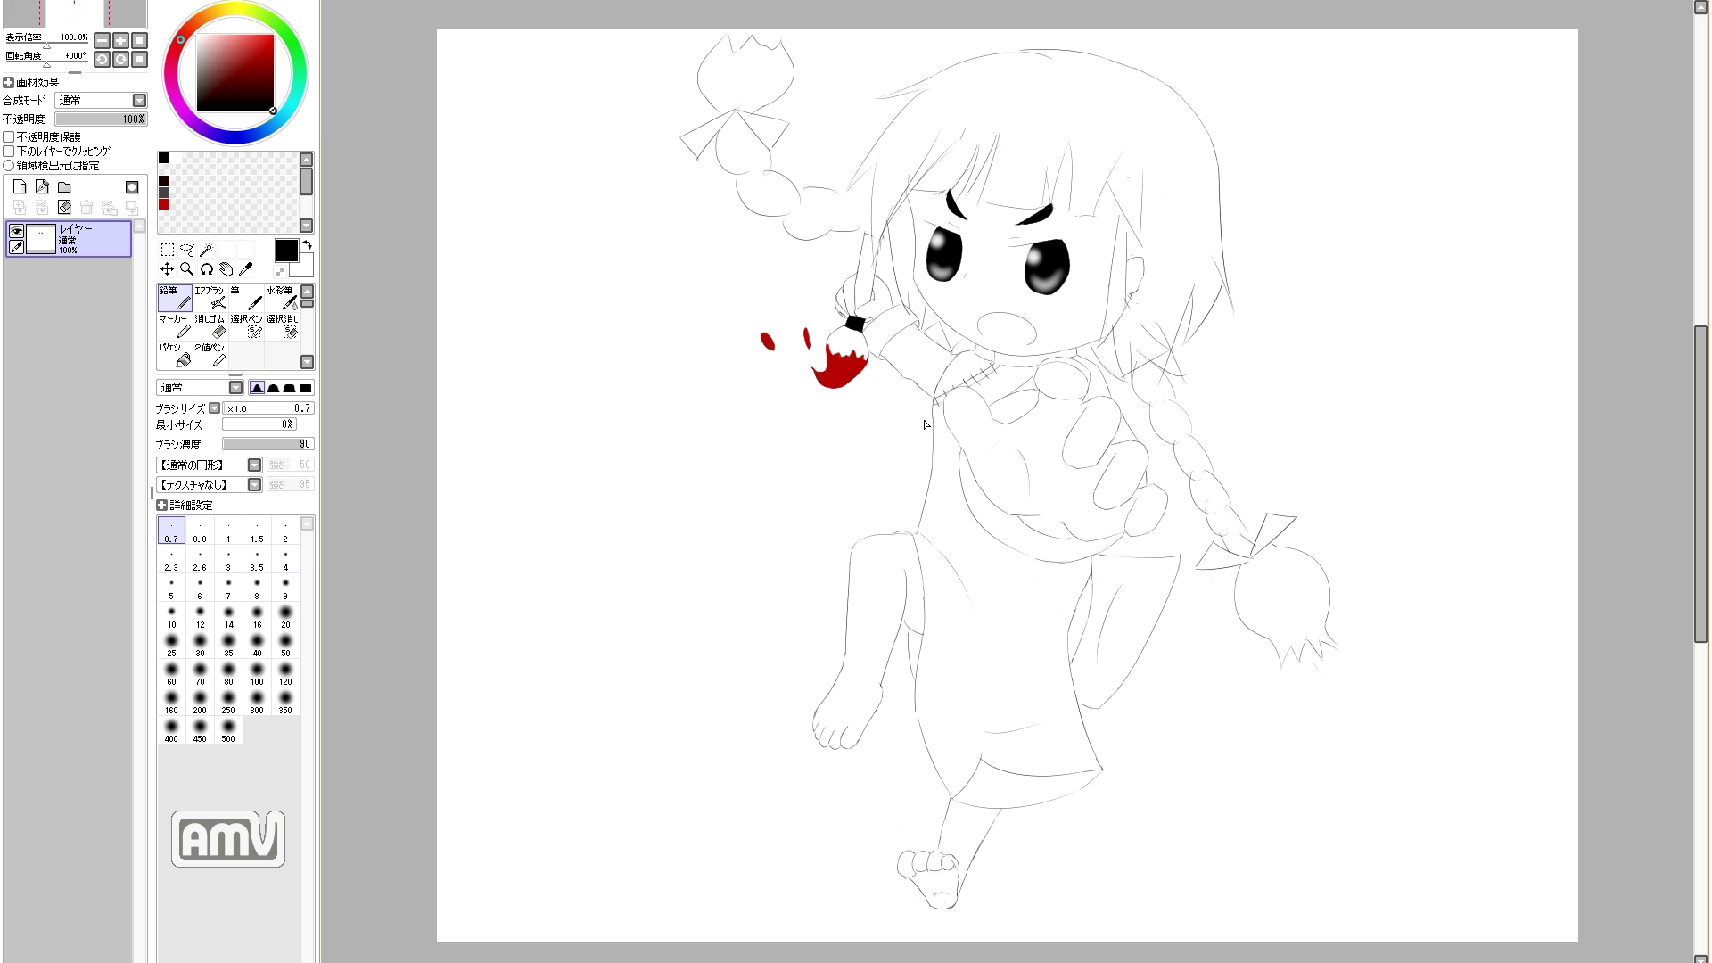
Step: Draw a curved cuff line across the lower end of the bent rear leg, undoing unwanted strokes
{"action": "key", "text": "e"}
{"action": "key", "text": "n"}
{"action": "scroll", "coordinate": [1115, 705], "scroll_direction": "up", "scroll_amount": 2}
{"action": "key", "text": "e"}
{"action": "key", "text": "n"}
{"action": "key", "text": "e"}
{"action": "key", "text": "n"}
{"action": "mouse_move", "coordinate": [1062, 716]}
{"action": "left_mouse_down"}
{"action": "mouse_move", "coordinate": [1106, 682]}
{"action": "mouse_move", "coordinate": [1094, 730]}
{"action": "mouse_move", "coordinate": [1097, 704]}
{"action": "mouse_move", "coordinate": [1134, 686]}
{"action": "left_mouse_up"}
{"action": "key", "text": "ctrl+z"}
{"action": "key", "text": "e"}
{"action": "key", "text": "n"}
{"action": "key", "text": "ctrl+z"}
{"action": "key", "text": "ctrl+z"}
{"action": "key", "text": "ctrl+z"}
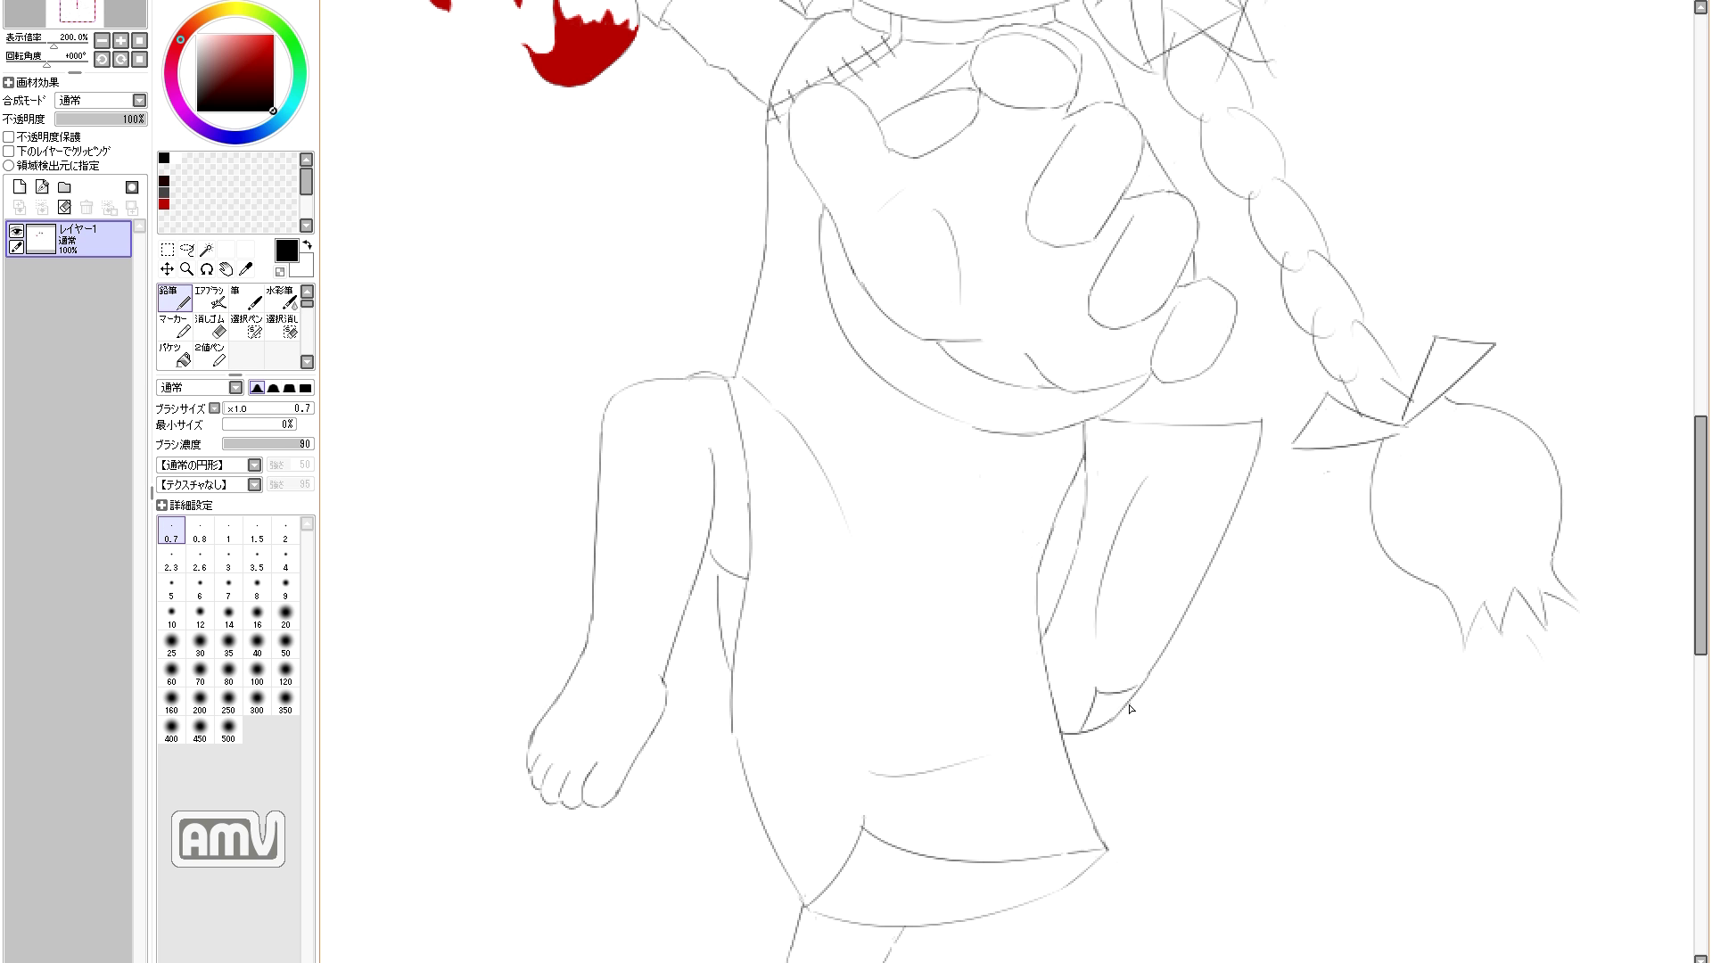
Step: Bucket-fill the dress body, rear leg, chest, raised sleeve and far shoulder with black
{"action": "left_click", "coordinate": [178, 355]}
{"action": "left_click", "coordinate": [848, 569]}
{"action": "left_click", "coordinate": [1092, 574]}
{"action": "key", "text": "Home"}
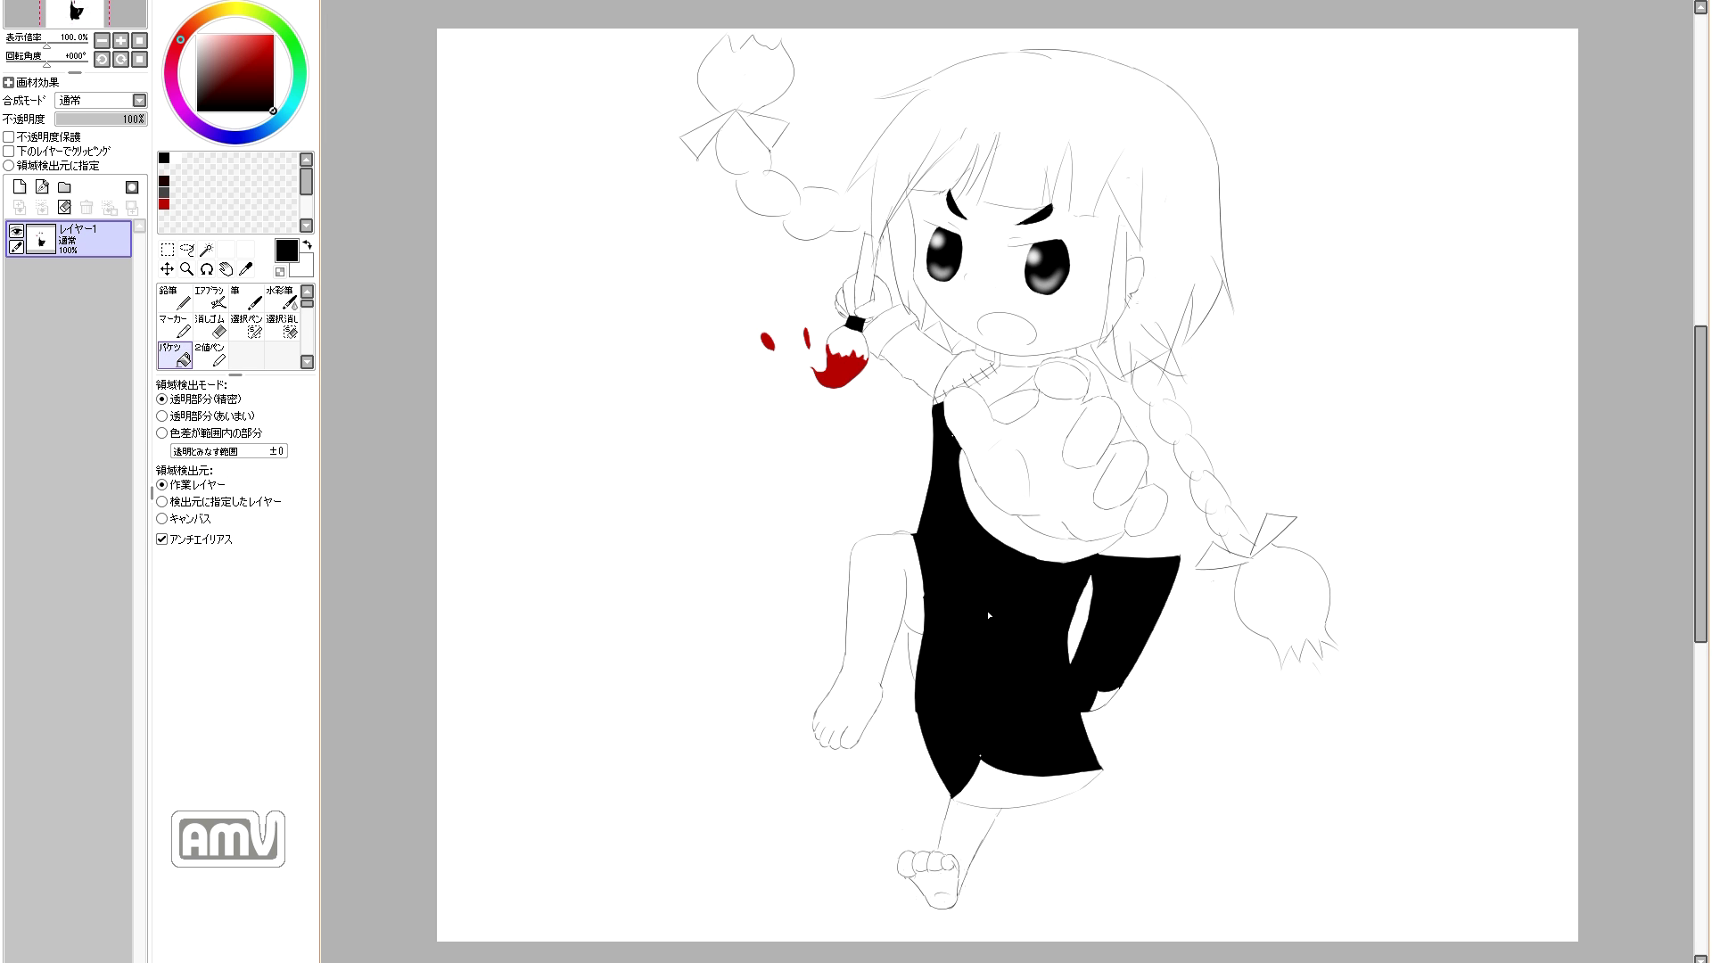
{"action": "left_click", "coordinate": [1008, 379]}
{"action": "left_click", "coordinate": [910, 352]}
{"action": "left_click", "coordinate": [1149, 480]}
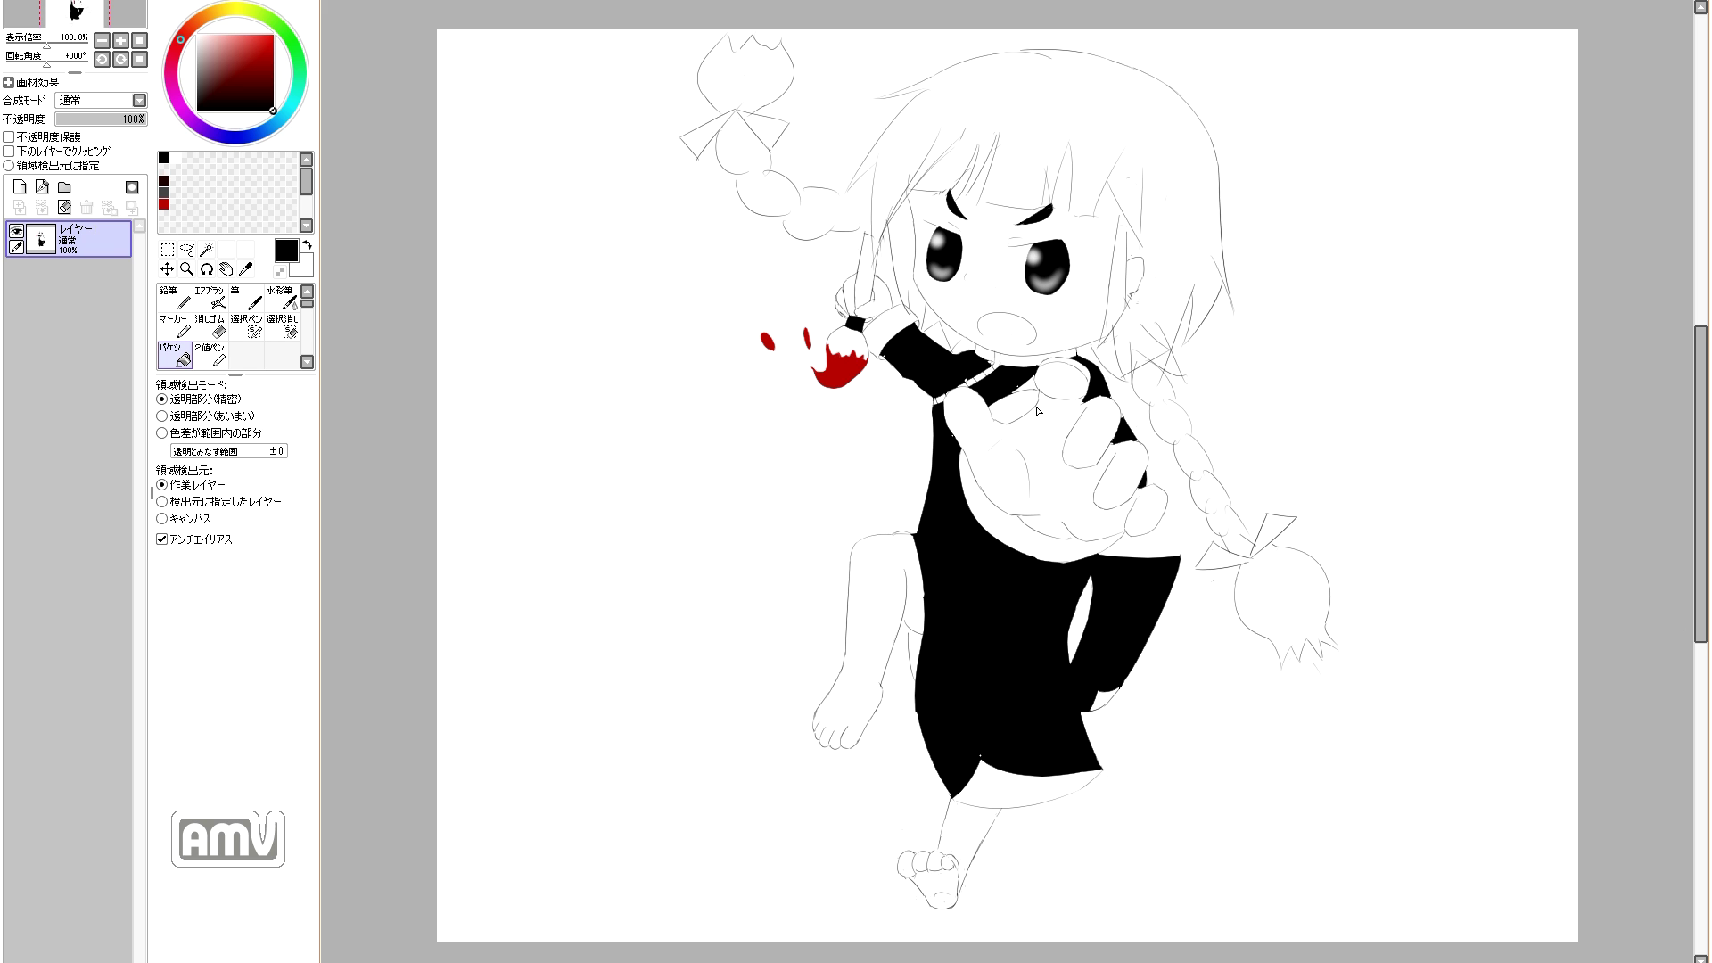
Step: Using colour-difference detection, fill the band below the reaching hand and the gap beside its thumb with black; undo the background fill
{"action": "left_click", "coordinate": [1018, 535]}
{"action": "key", "text": "ctrl+z"}
{"action": "left_click", "coordinate": [164, 433]}
{"action": "left_click", "coordinate": [1012, 533]}
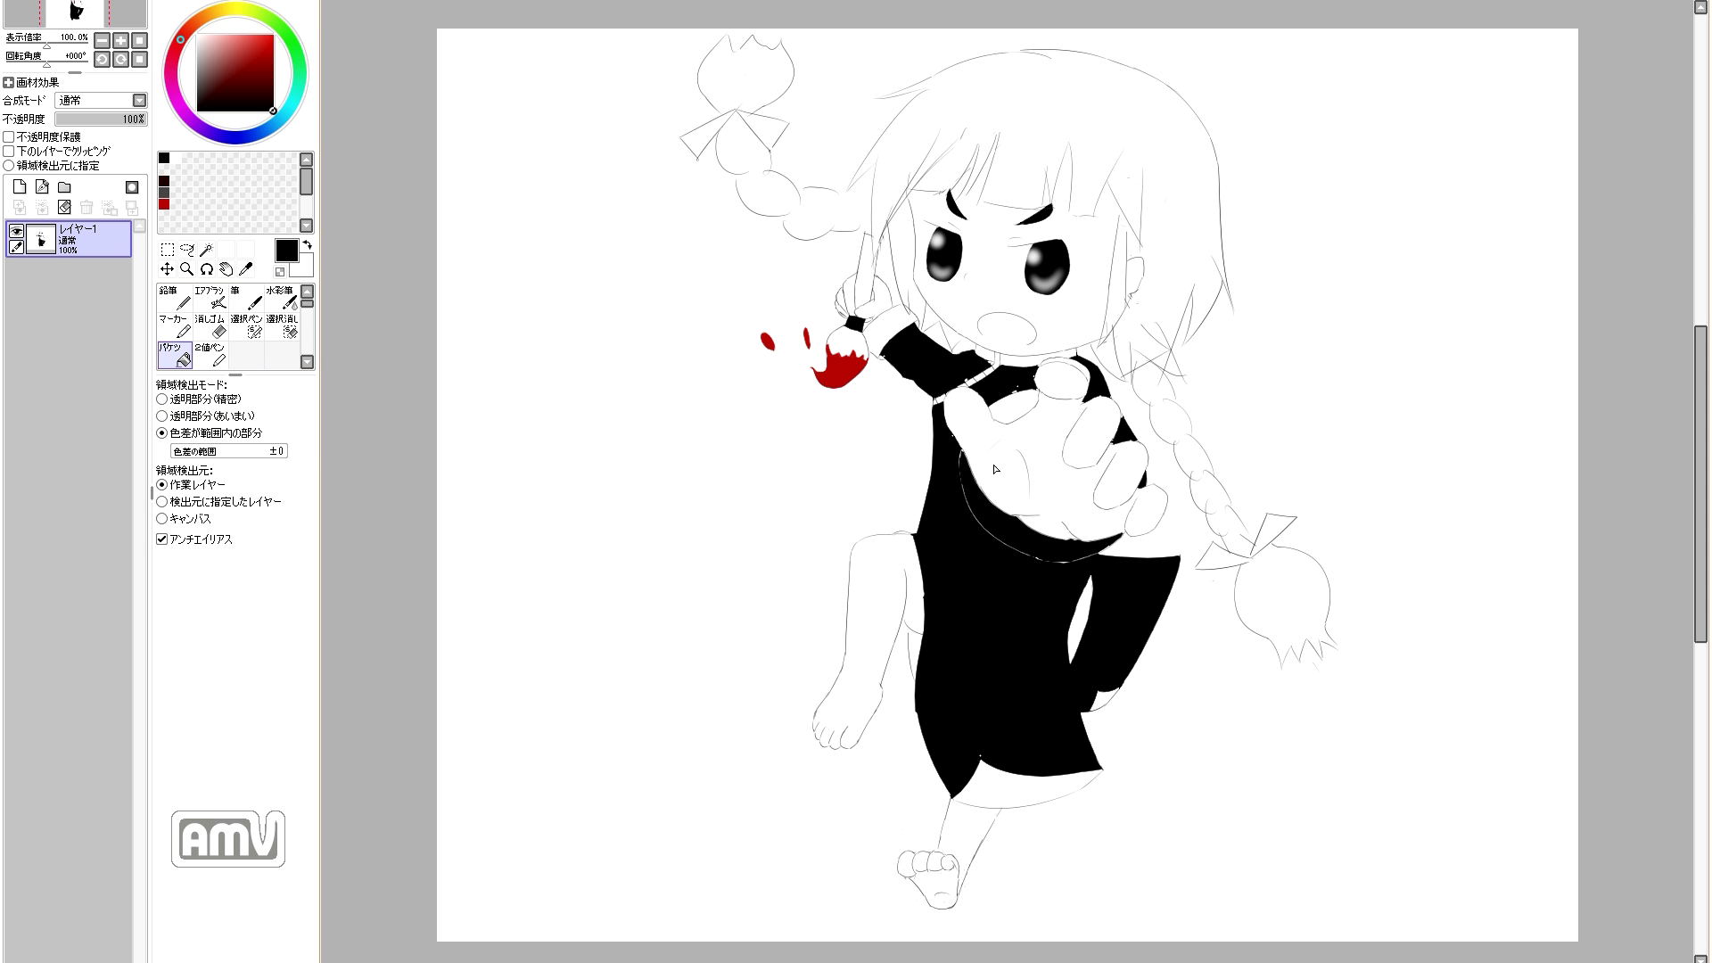
{"action": "left_click", "coordinate": [1014, 408]}
{"action": "left_click", "coordinate": [1131, 831]}
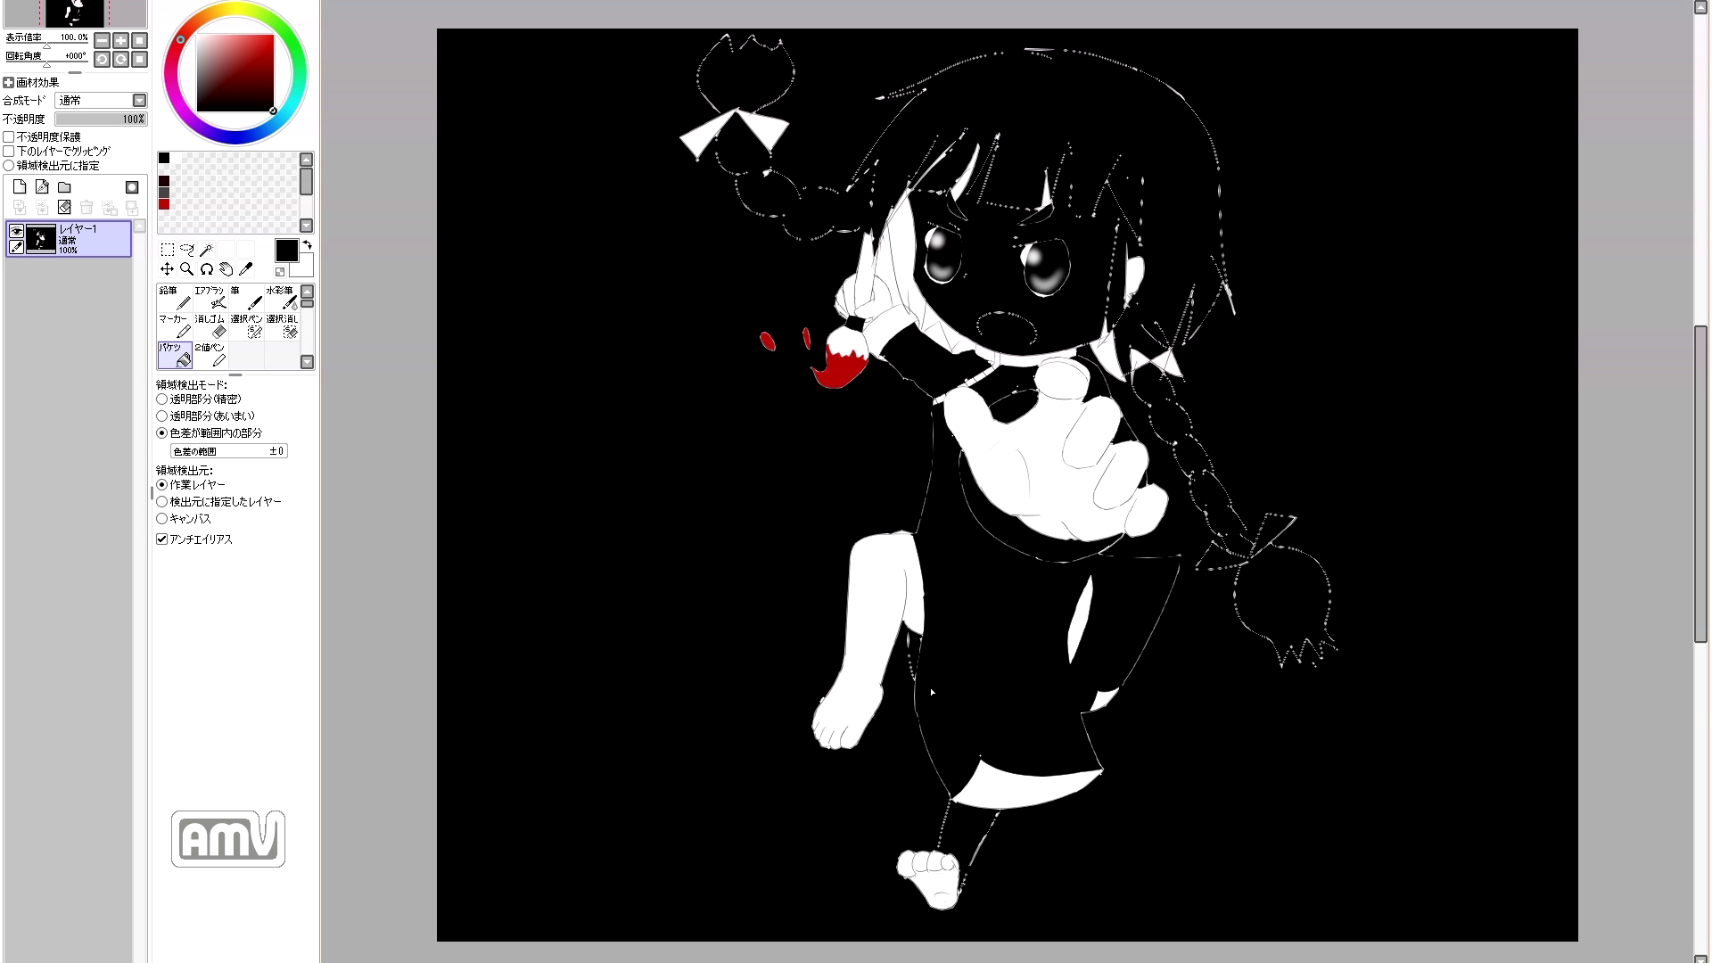
{"action": "key", "text": "ctrl+z"}
Step: Return the bucket to precise transparent-area detection and fill the dress sliver behind the raised leg with black
{"action": "left_click", "coordinate": [174, 299]}
{"action": "key", "text": "ctrl+plus"}
{"action": "left_click", "coordinate": [174, 357]}
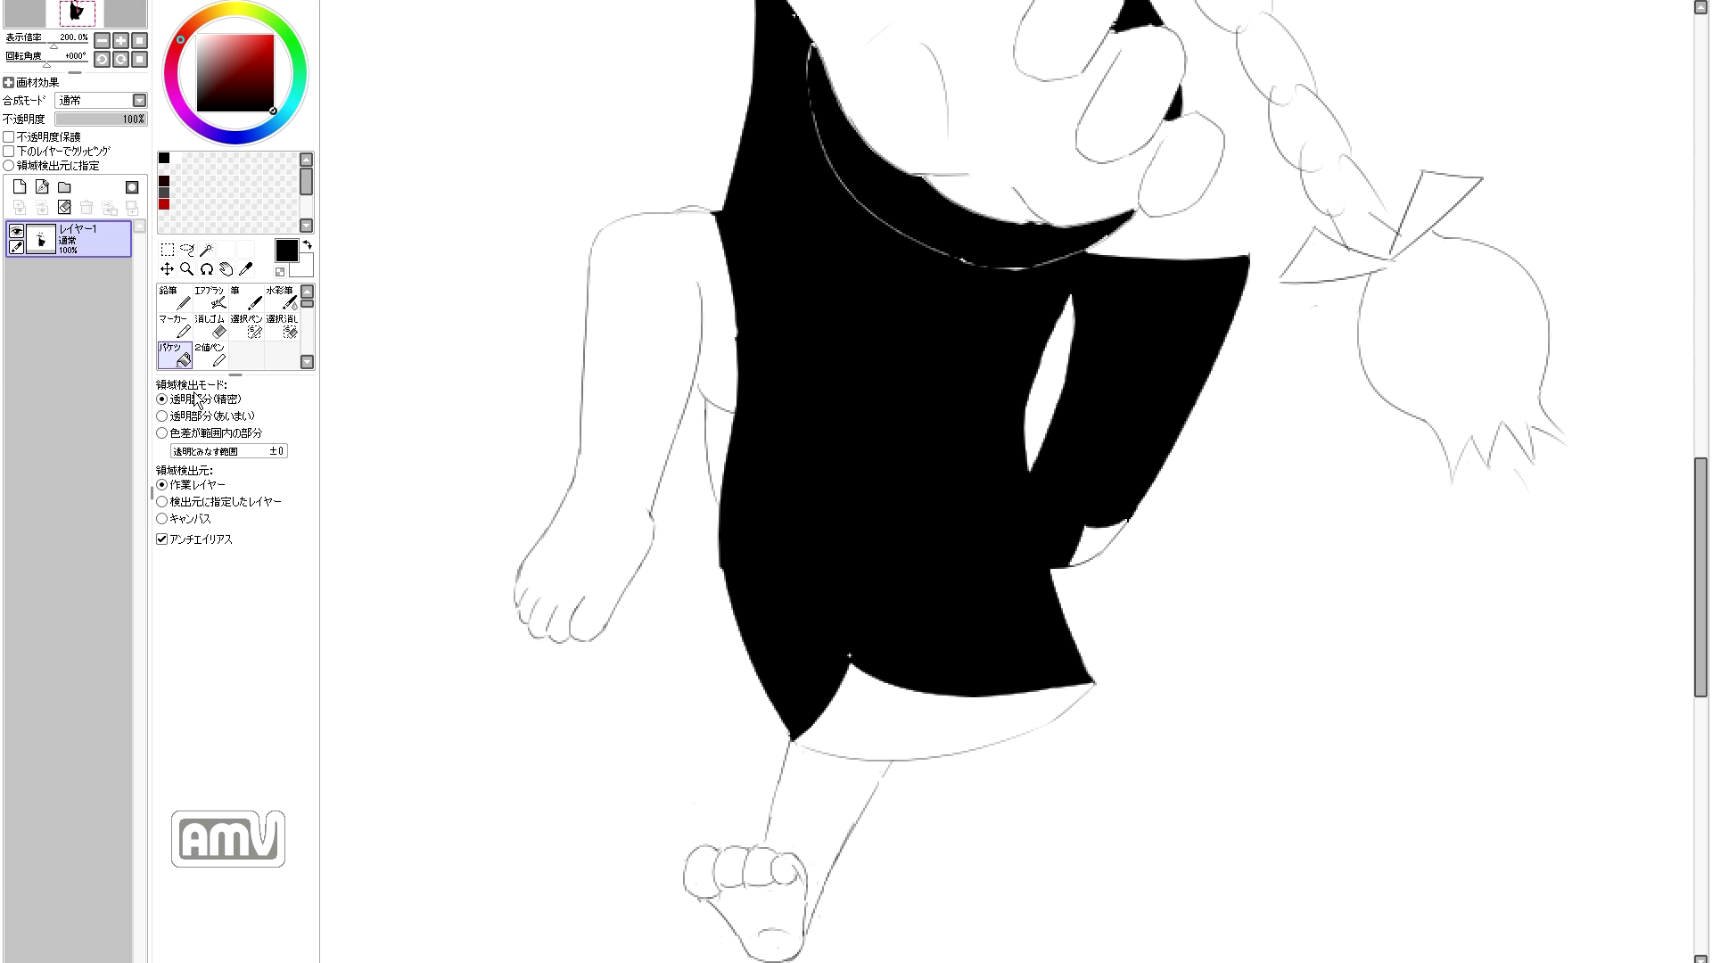
{"action": "key", "text": "ctrl+minus"}
{"action": "key", "text": "ctrl+plus"}
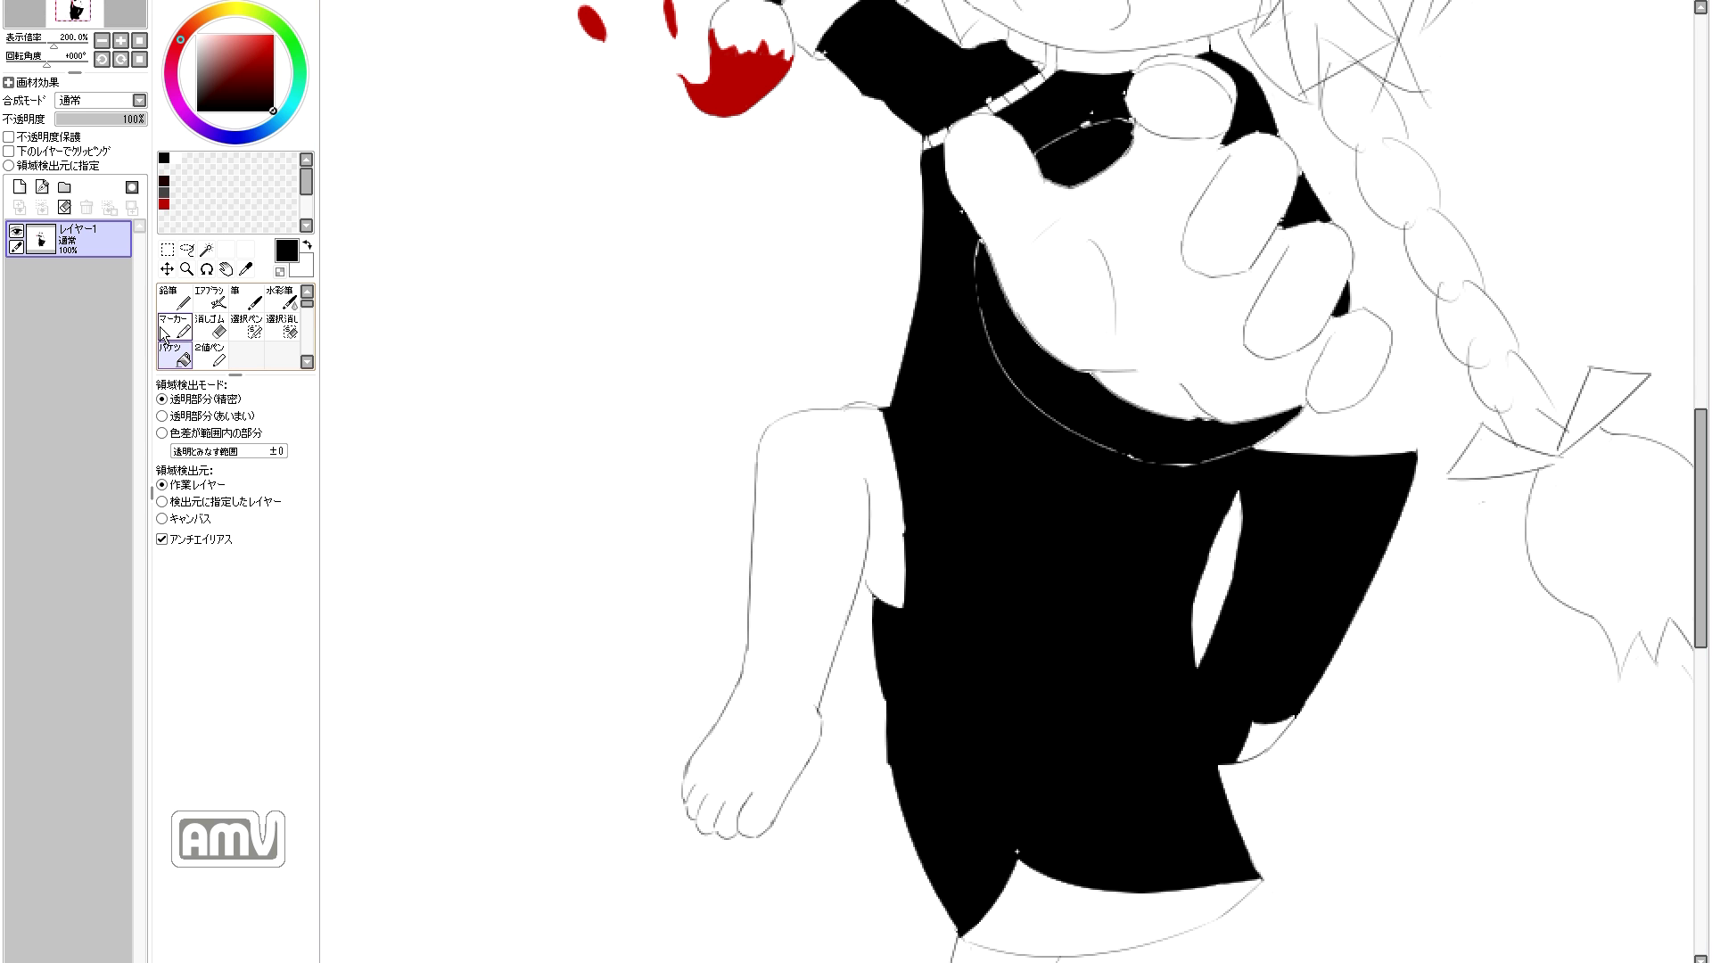
Step: Draw thin white edge and fold lines over the black dress with the pencil, redoing the edge beside the raised leg
{"action": "key", "text": "n"}
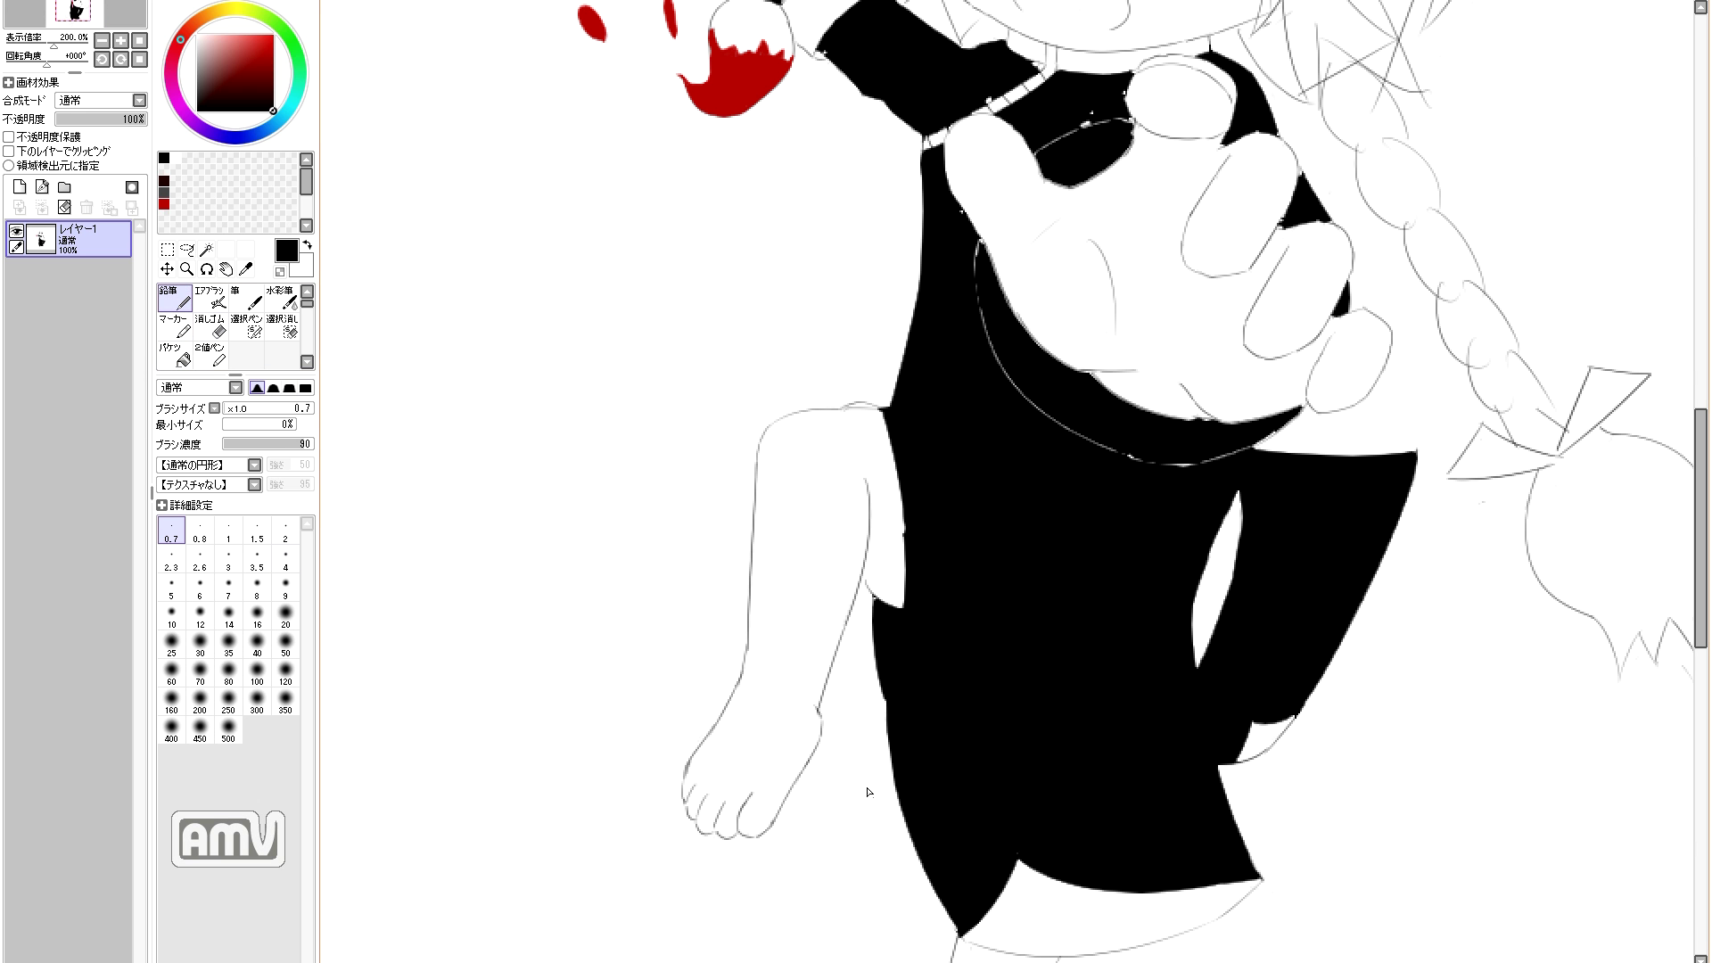
{"action": "key", "text": "x"}
{"action": "key", "text": "ctrl+z"}
{"action": "left_click_drag", "start_coordinate": [905, 610], "coordinate": [886, 700]}
{"action": "key", "text": "ctrl+z"}
{"action": "left_click_drag", "start_coordinate": [904, 610], "coordinate": [887, 730]}
{"action": "scroll", "coordinate": [876, 774], "scroll_direction": "down", "scroll_amount": 2}
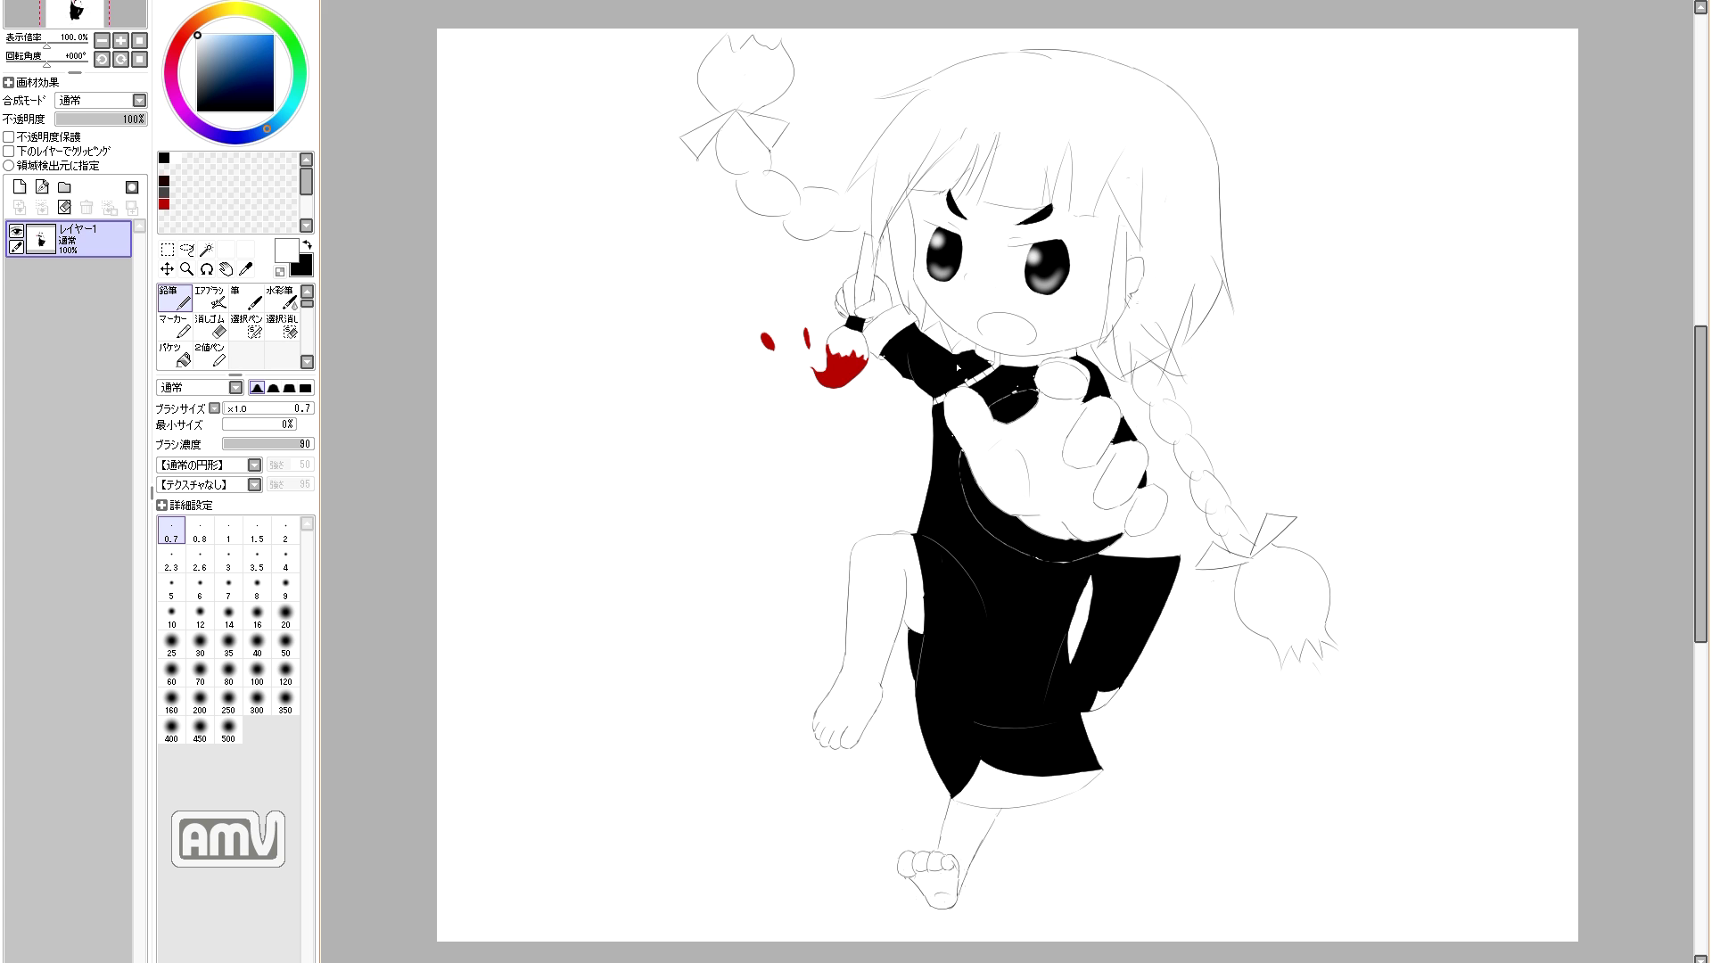
Step: Undo the white fill on the collar and fill the collar sections with black instead
{"action": "left_click", "coordinate": [177, 355]}
{"action": "left_click", "coordinate": [984, 354]}
{"action": "key", "text": "ctrl+z"}
{"action": "key", "text": "x"}
{"action": "left_click", "coordinate": [984, 354]}
{"action": "left_click", "coordinate": [1015, 360]}
Step: Draw a thin white seam line along the lower edge of the black collar
{"action": "key", "text": "x"}
{"action": "left_click", "coordinate": [178, 299]}
{"action": "scroll", "coordinate": [1275, 514], "scroll_direction": "up", "scroll_amount": 2}
{"action": "left_click_drag", "start_coordinate": [727, 216], "coordinate": [802, 219]}
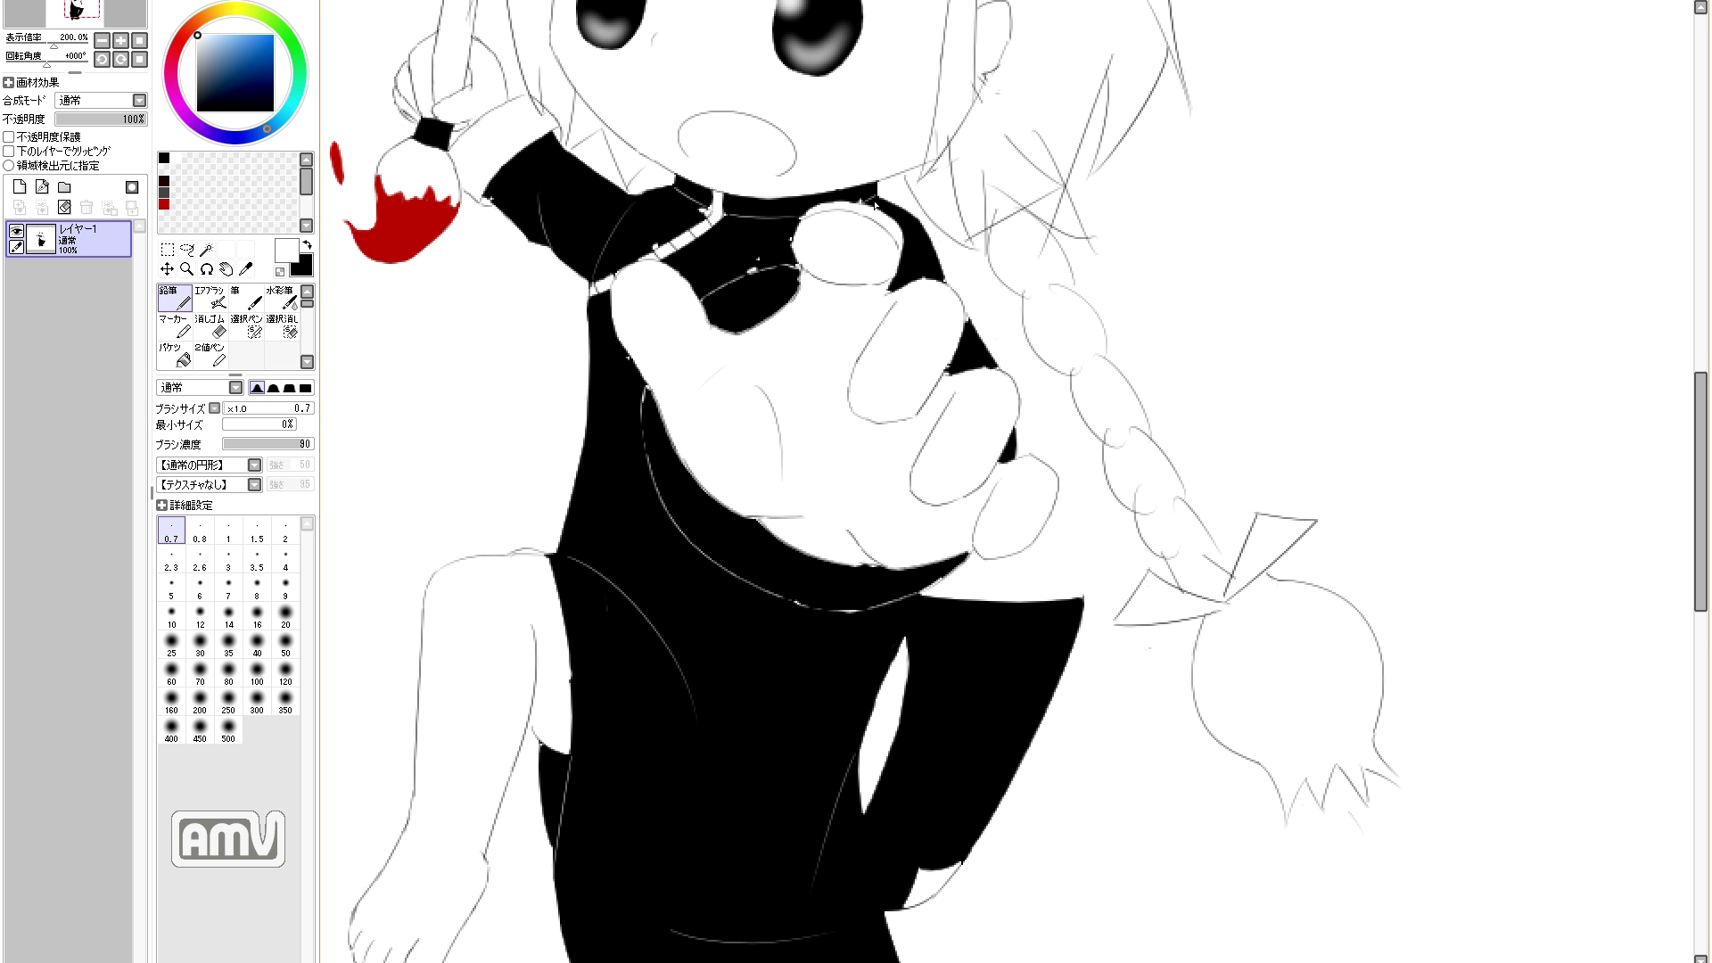
{"action": "scroll", "coordinate": [870, 211], "scroll_direction": "down", "scroll_amount": 1}
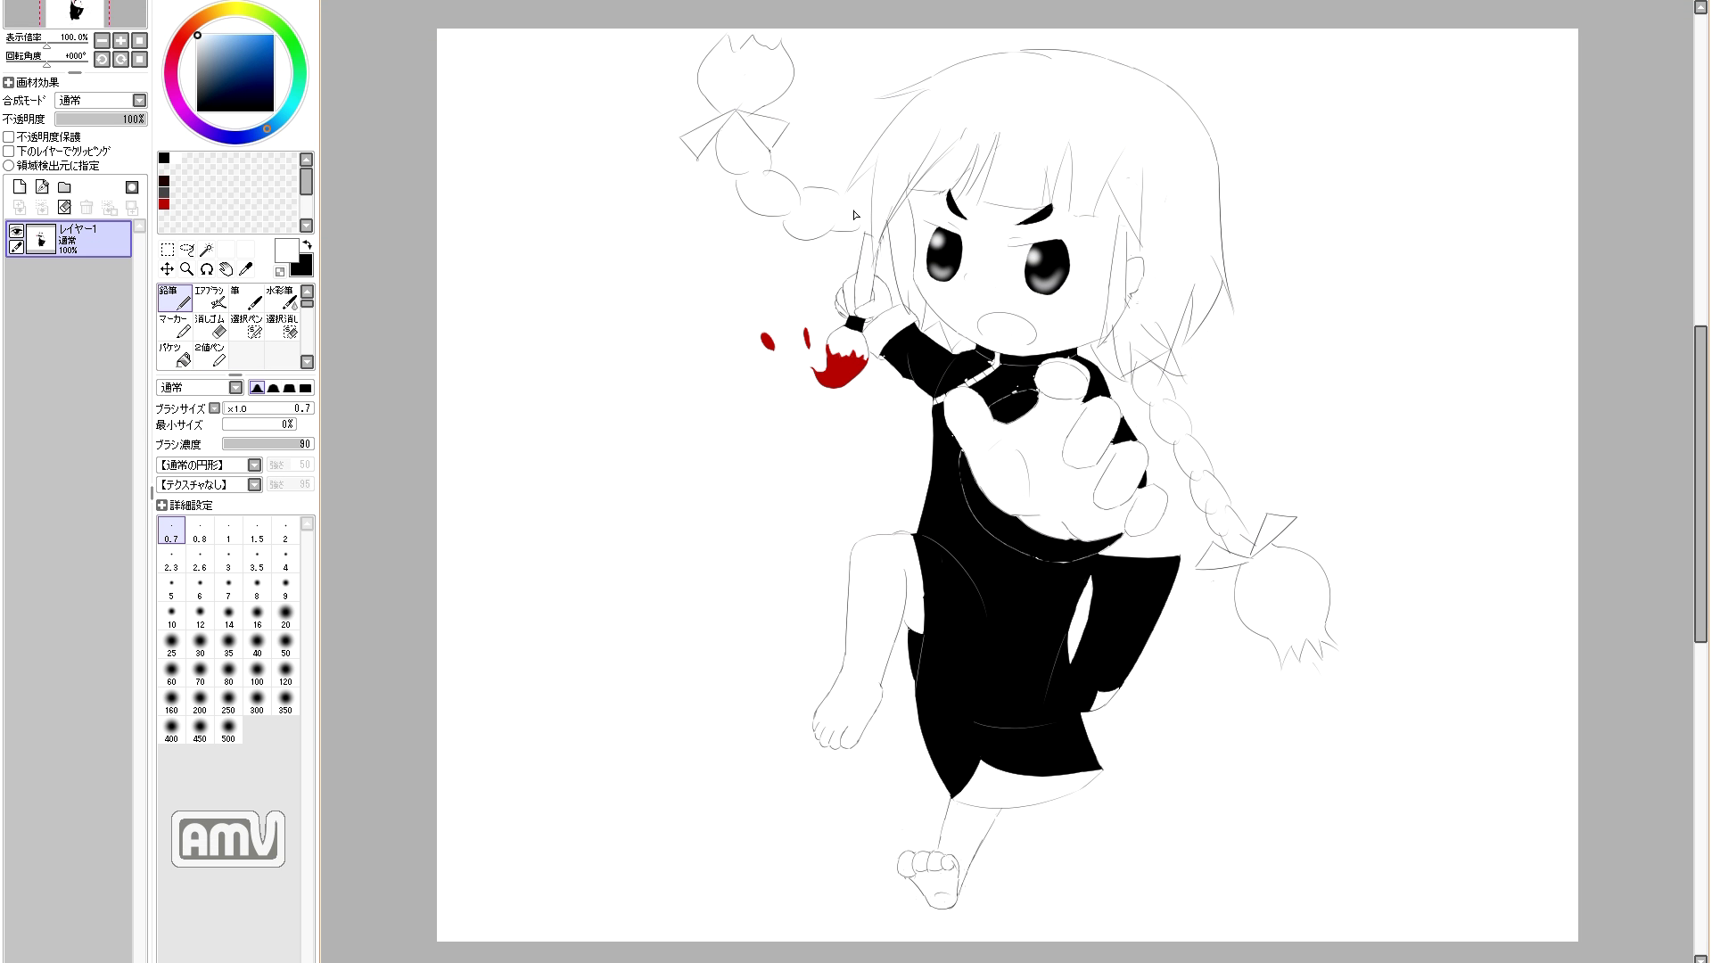
{"action": "scroll", "coordinate": [996, 379], "scroll_direction": "up", "scroll_amount": 2}
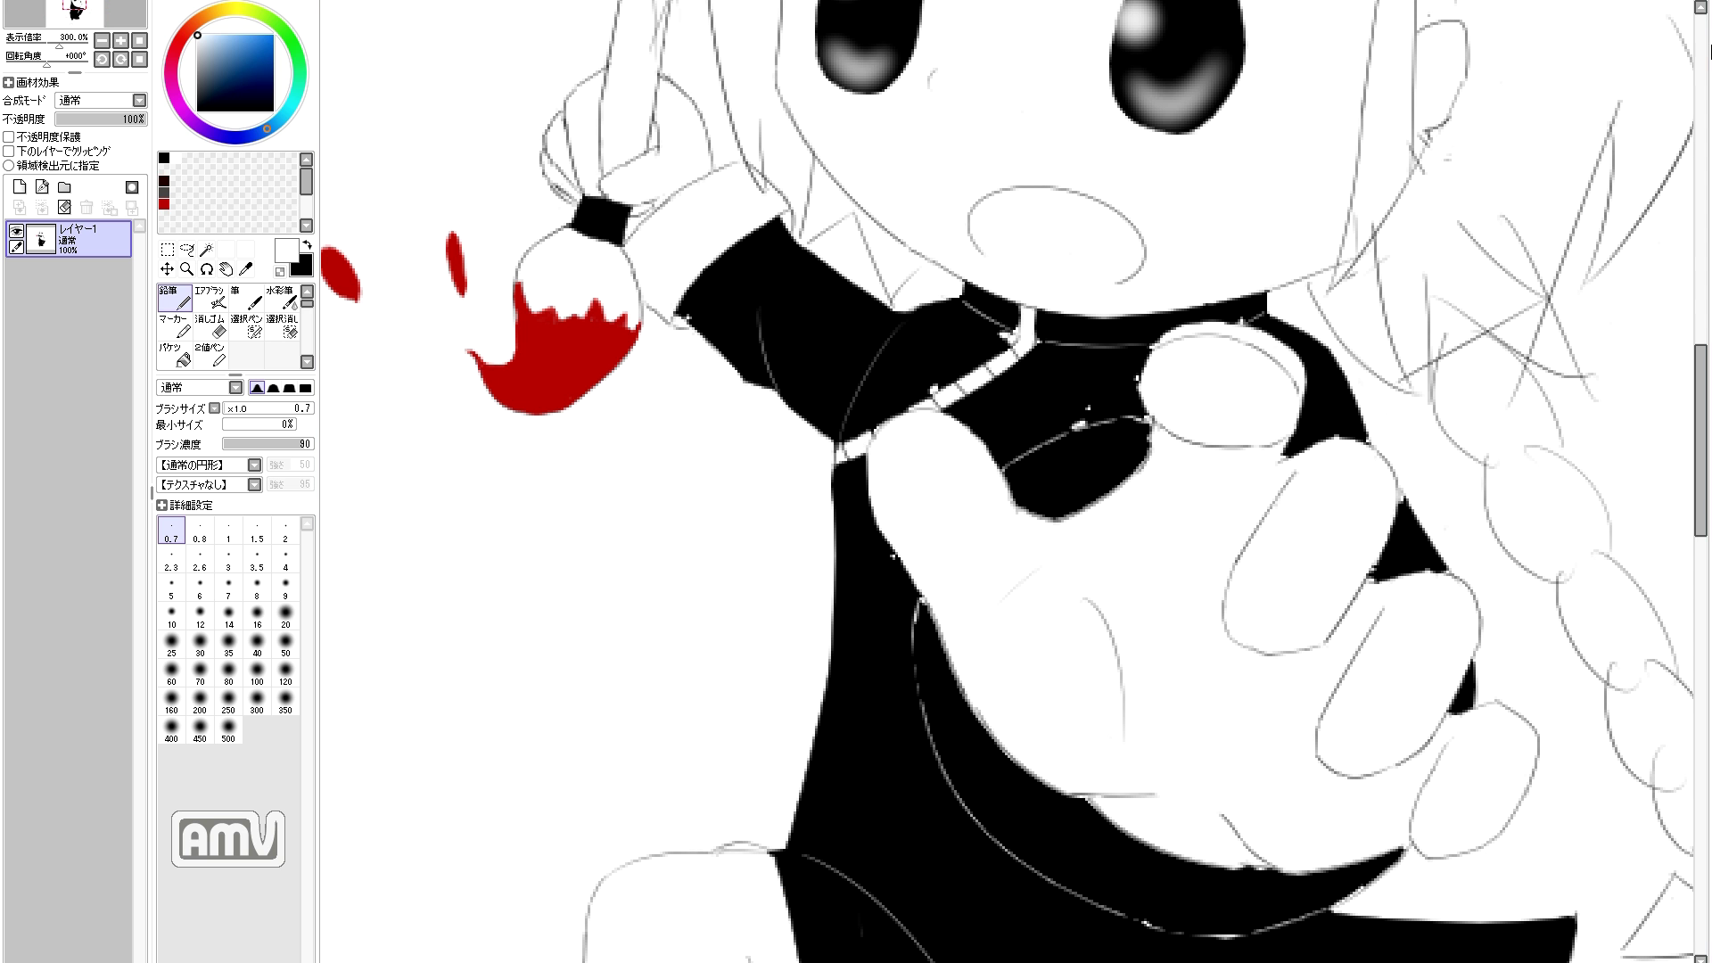
Step: Paint over the white specks around the collar, chest and fingertip in black and trim the gap beside the thumb
{"action": "key", "text": "x"}
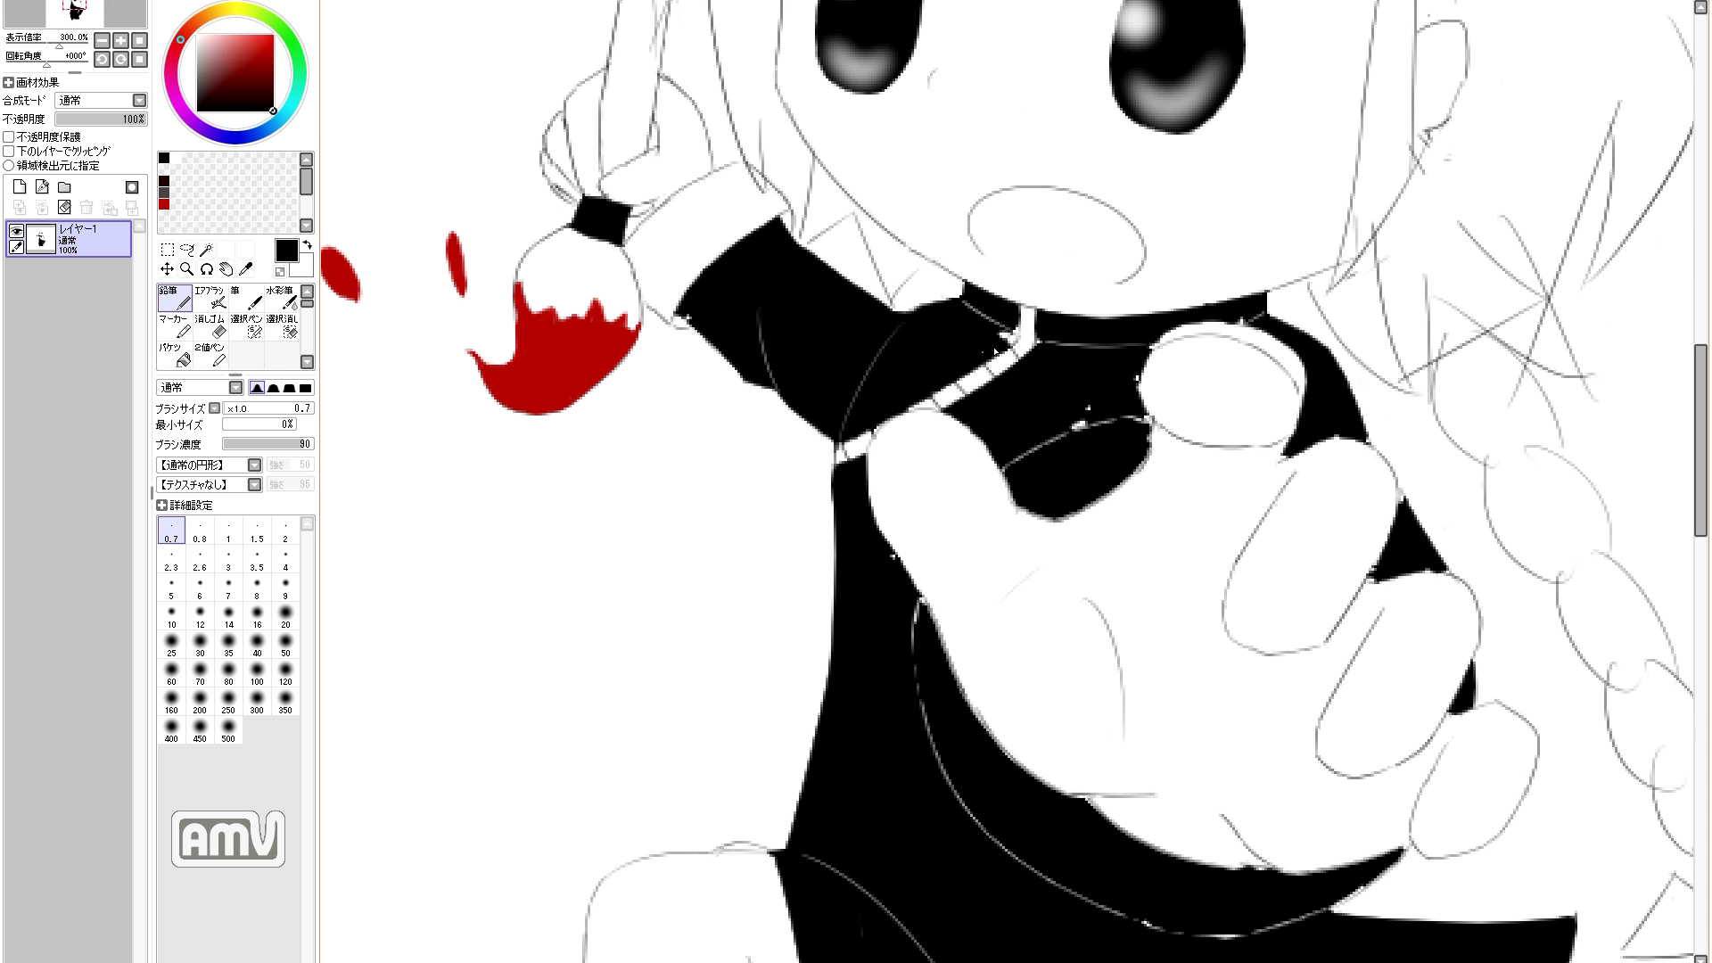
{"action": "scroll", "coordinate": [997, 344], "scroll_direction": "up", "scroll_amount": 1}
{"action": "mouse_move", "coordinate": [1014, 346]}
{"action": "left_mouse_down"}
{"action": "mouse_move", "coordinate": [1025, 362]}
{"action": "mouse_move", "coordinate": [1030, 334]}
{"action": "mouse_move", "coordinate": [1029, 349]}
{"action": "left_mouse_up"}
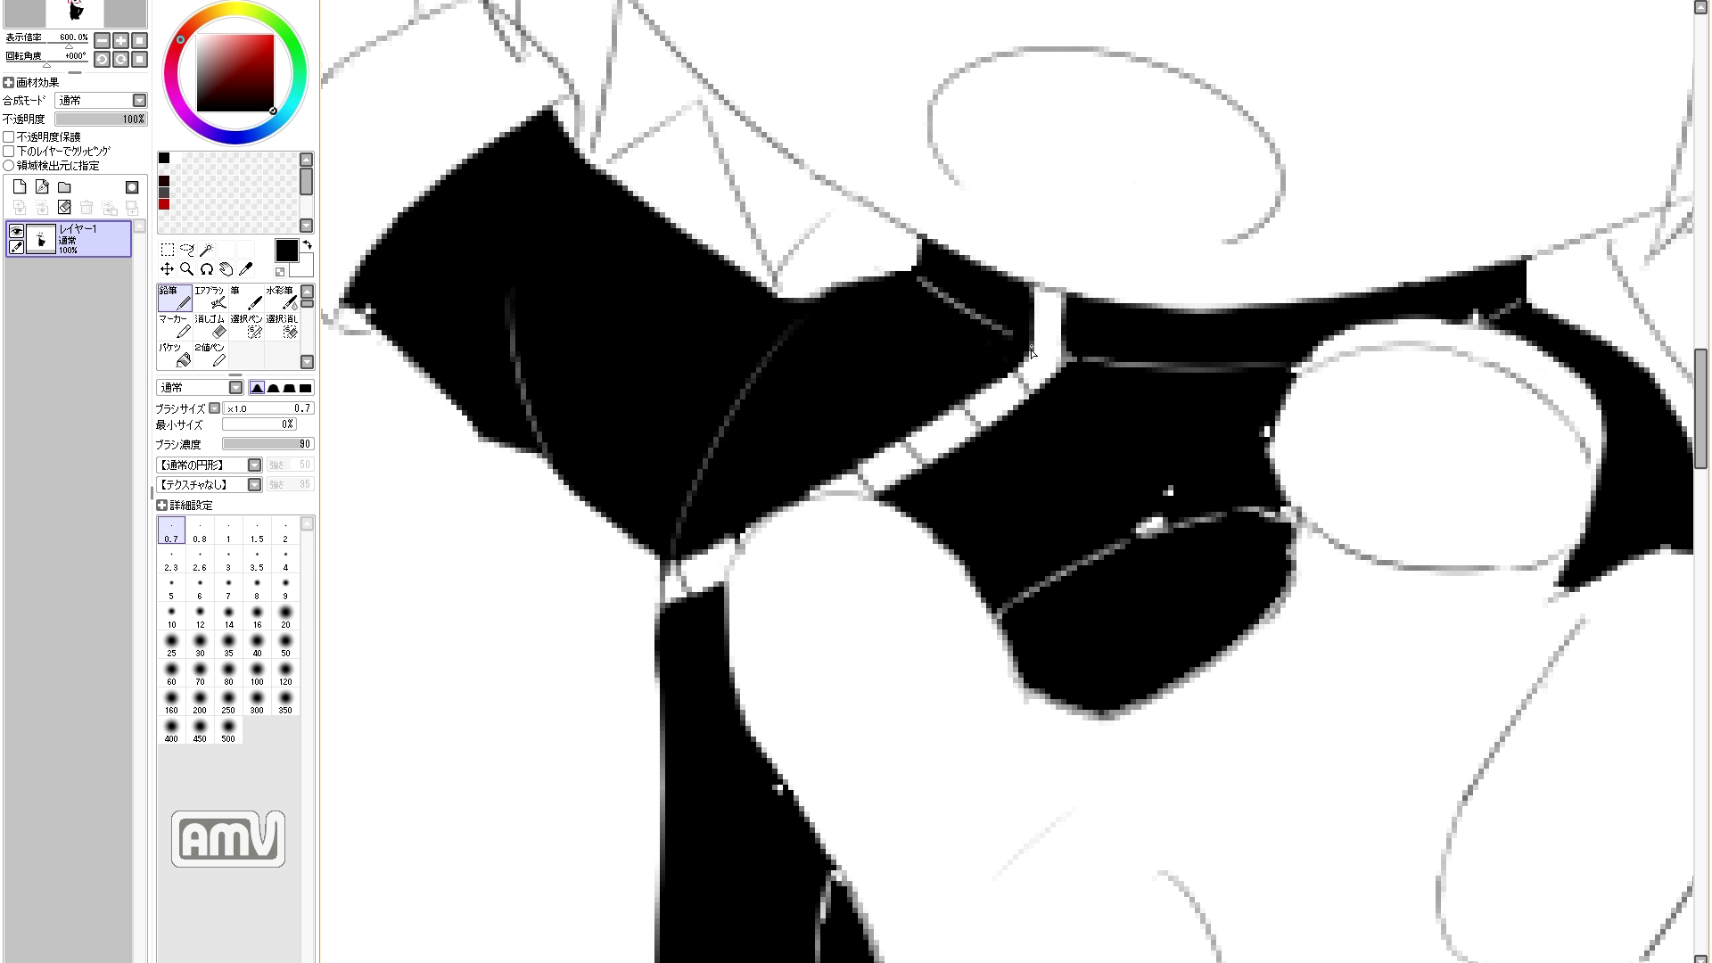
{"action": "left_click_drag", "start_coordinate": [1158, 517], "coordinate": [1150, 528]}
{"action": "left_click_drag", "start_coordinate": [1266, 431], "coordinate": [1268, 451]}
{"action": "left_click_drag", "start_coordinate": [1471, 317], "coordinate": [1482, 324]}
{"action": "key", "text": "e"}
{"action": "left_click_drag", "start_coordinate": [1280, 627], "coordinate": [1295, 587]}
{"action": "key", "text": "n"}
Step: Touch up the black dress edge along the thumb and palm of the reaching hand
{"action": "left_click_drag", "start_coordinate": [1020, 681], "coordinate": [1027, 705]}
{"action": "left_click_drag", "start_coordinate": [1051, 763], "coordinate": [964, 640]}
{"action": "left_click_drag", "start_coordinate": [691, 659], "coordinate": [697, 669]}
{"action": "left_click_drag", "start_coordinate": [751, 755], "coordinate": [741, 796]}
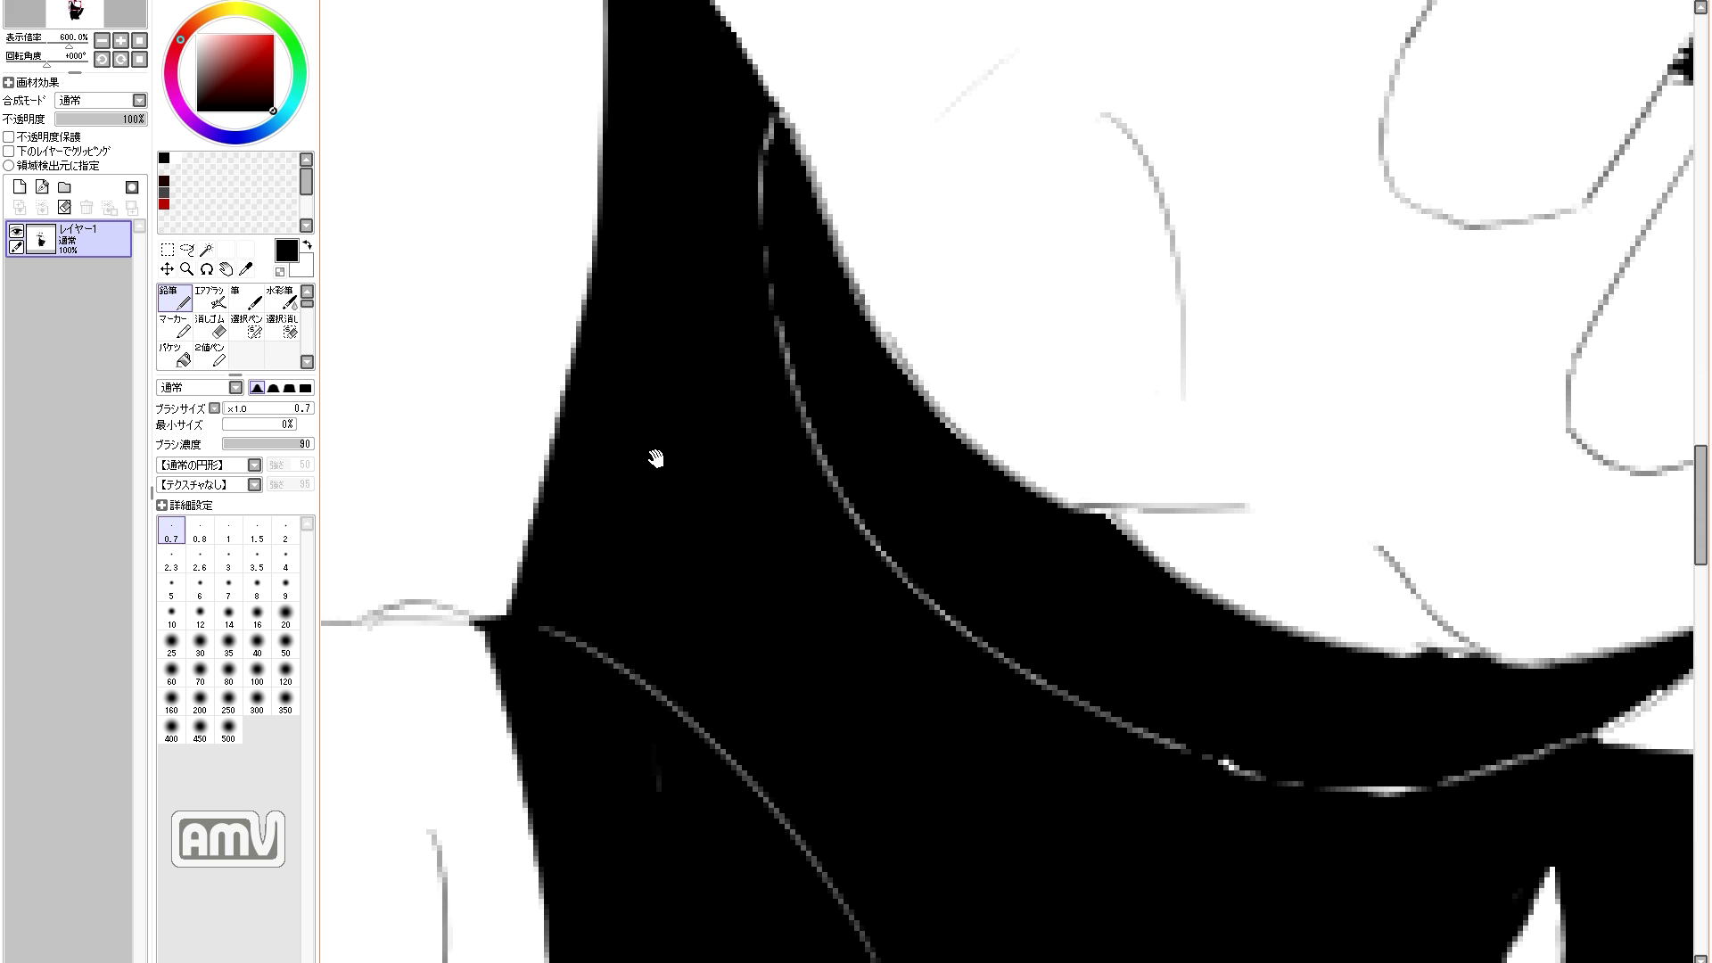
Step: Blacken the small arc above the raised knee and erase the excess along the dress edge beside the thigh
{"action": "scroll", "coordinate": [656, 458], "scroll_direction": "down", "scroll_amount": 3}
{"action": "mouse_move", "coordinate": [387, 452]}
{"action": "left_mouse_down"}
{"action": "mouse_move", "coordinate": [490, 454]}
{"action": "mouse_move", "coordinate": [399, 442]}
{"action": "left_mouse_up"}
{"action": "scroll", "coordinate": [443, 439], "scroll_direction": "down", "scroll_amount": 5}
{"action": "scroll", "coordinate": [1013, 600], "scroll_direction": "up", "scroll_amount": 2}
{"action": "scroll", "coordinate": [768, 660], "scroll_direction": "up", "scroll_amount": 2}
{"action": "key", "text": "e"}
{"action": "left_click_drag", "start_coordinate": [778, 569], "coordinate": [775, 580]}
{"action": "key", "text": "n"}
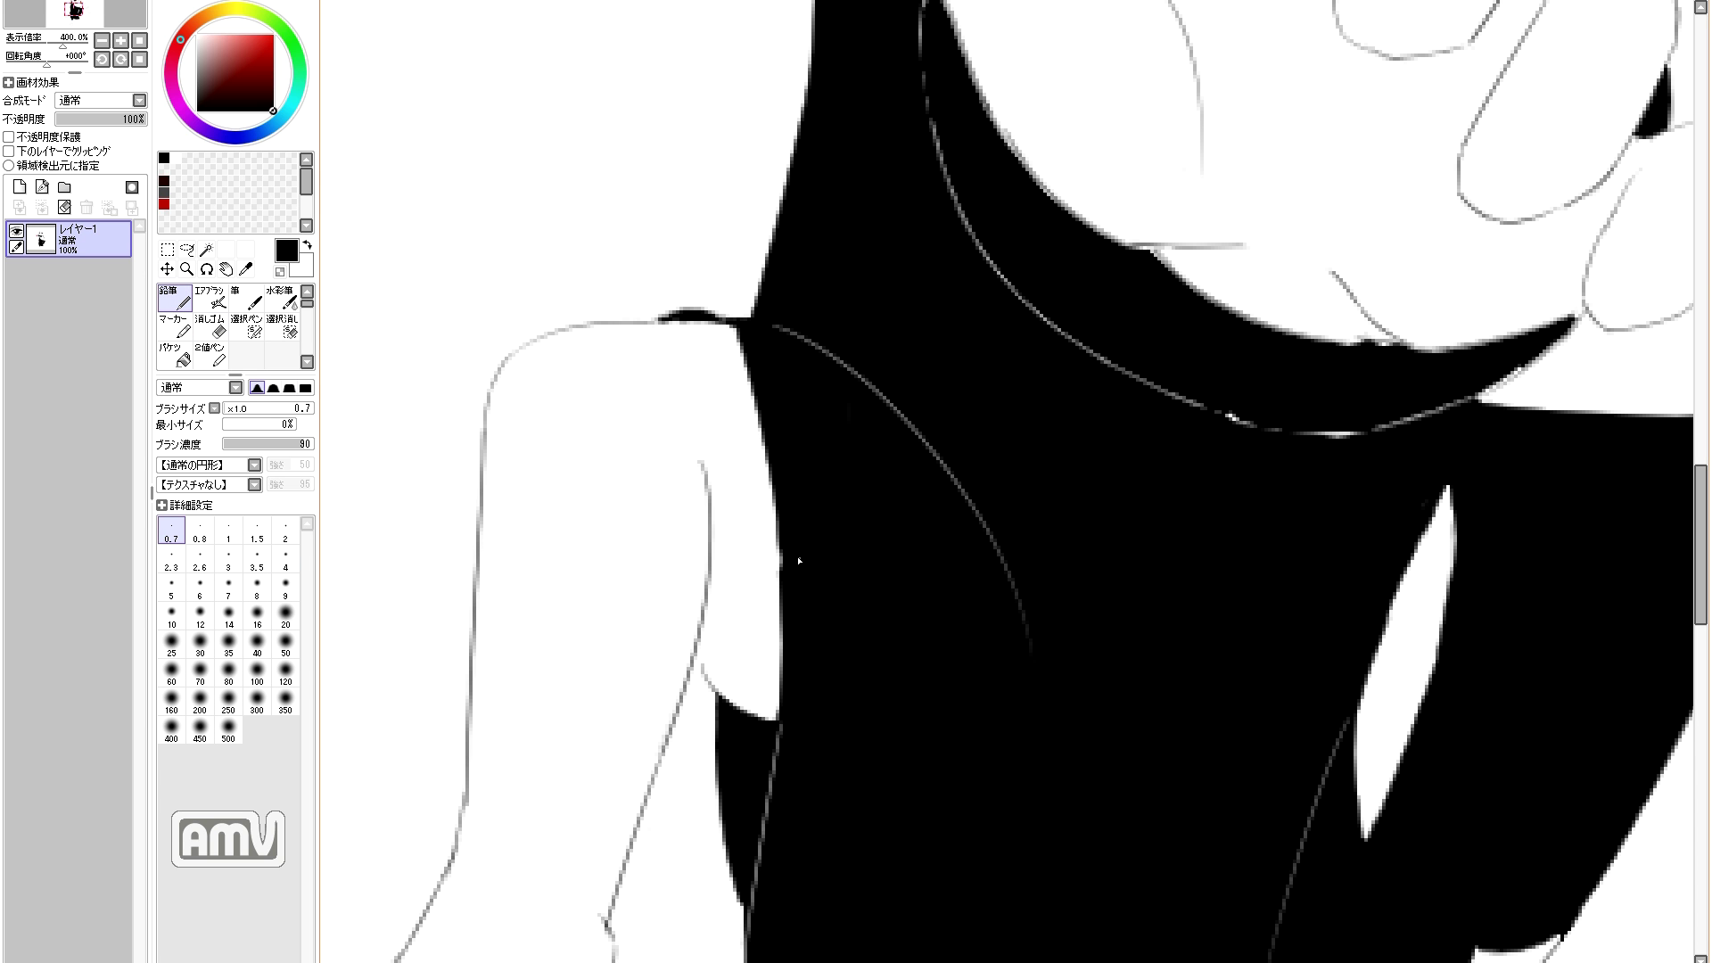
Step: Clean up the white specks at the dress hem's slit and tidy the leg lines beneath it
{"action": "scroll", "coordinate": [788, 559], "scroll_direction": "down", "scroll_amount": 10}
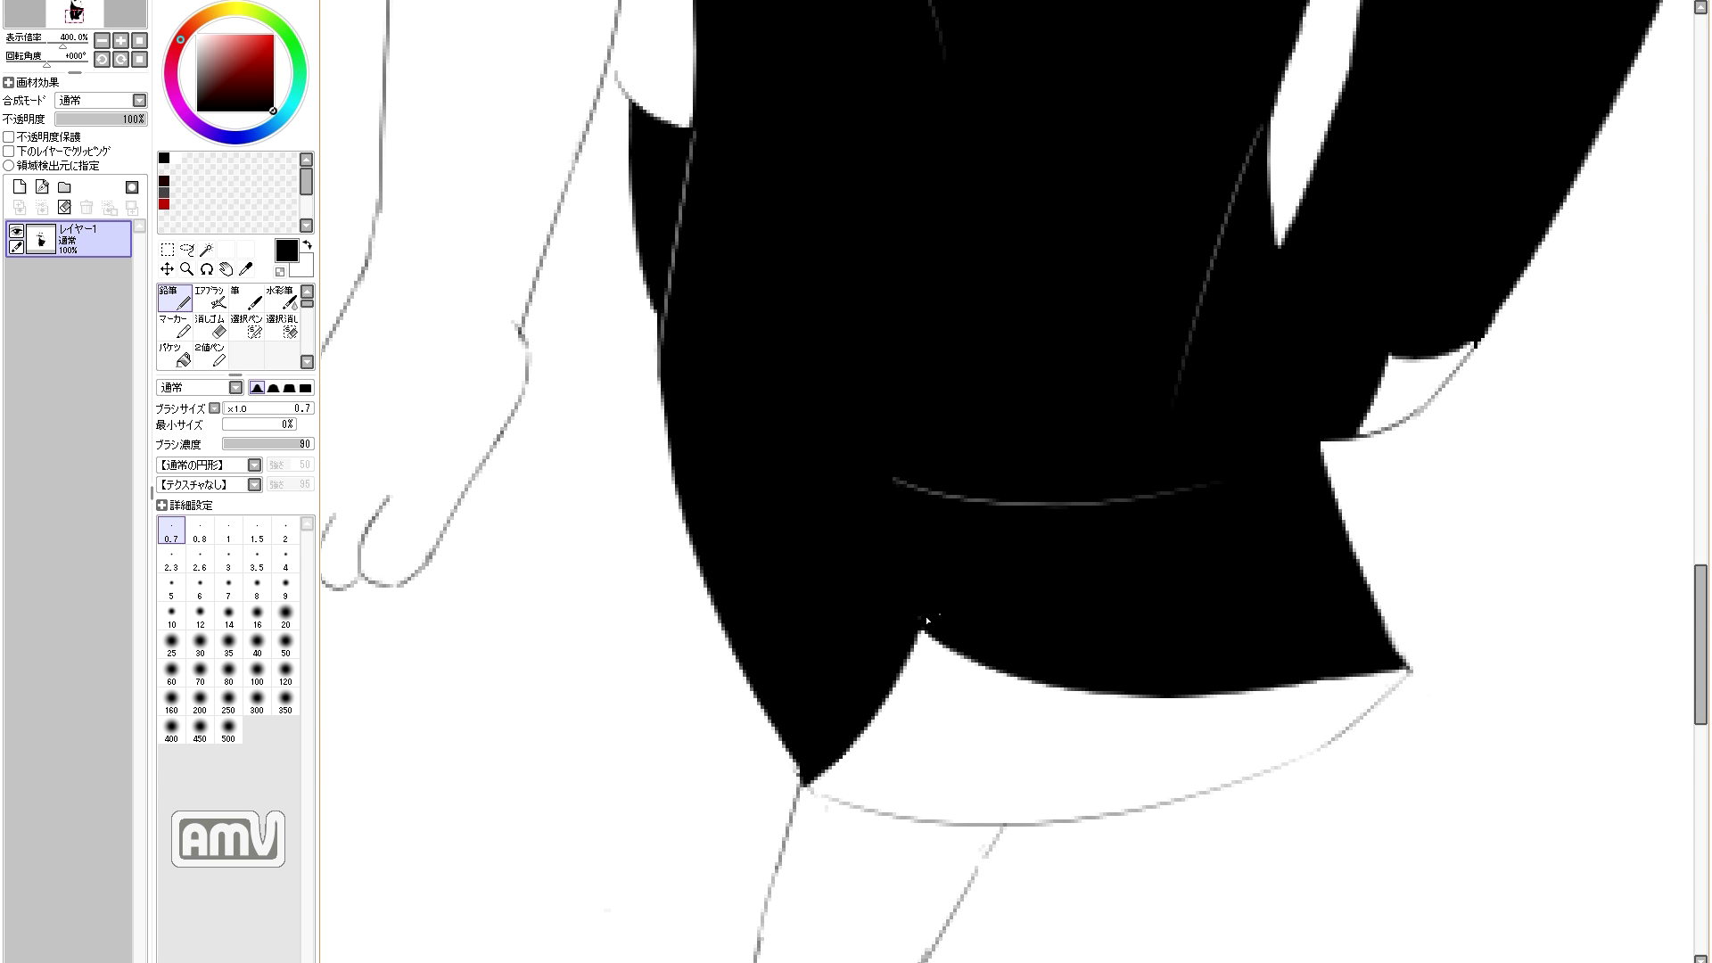
{"action": "key", "text": "e"}
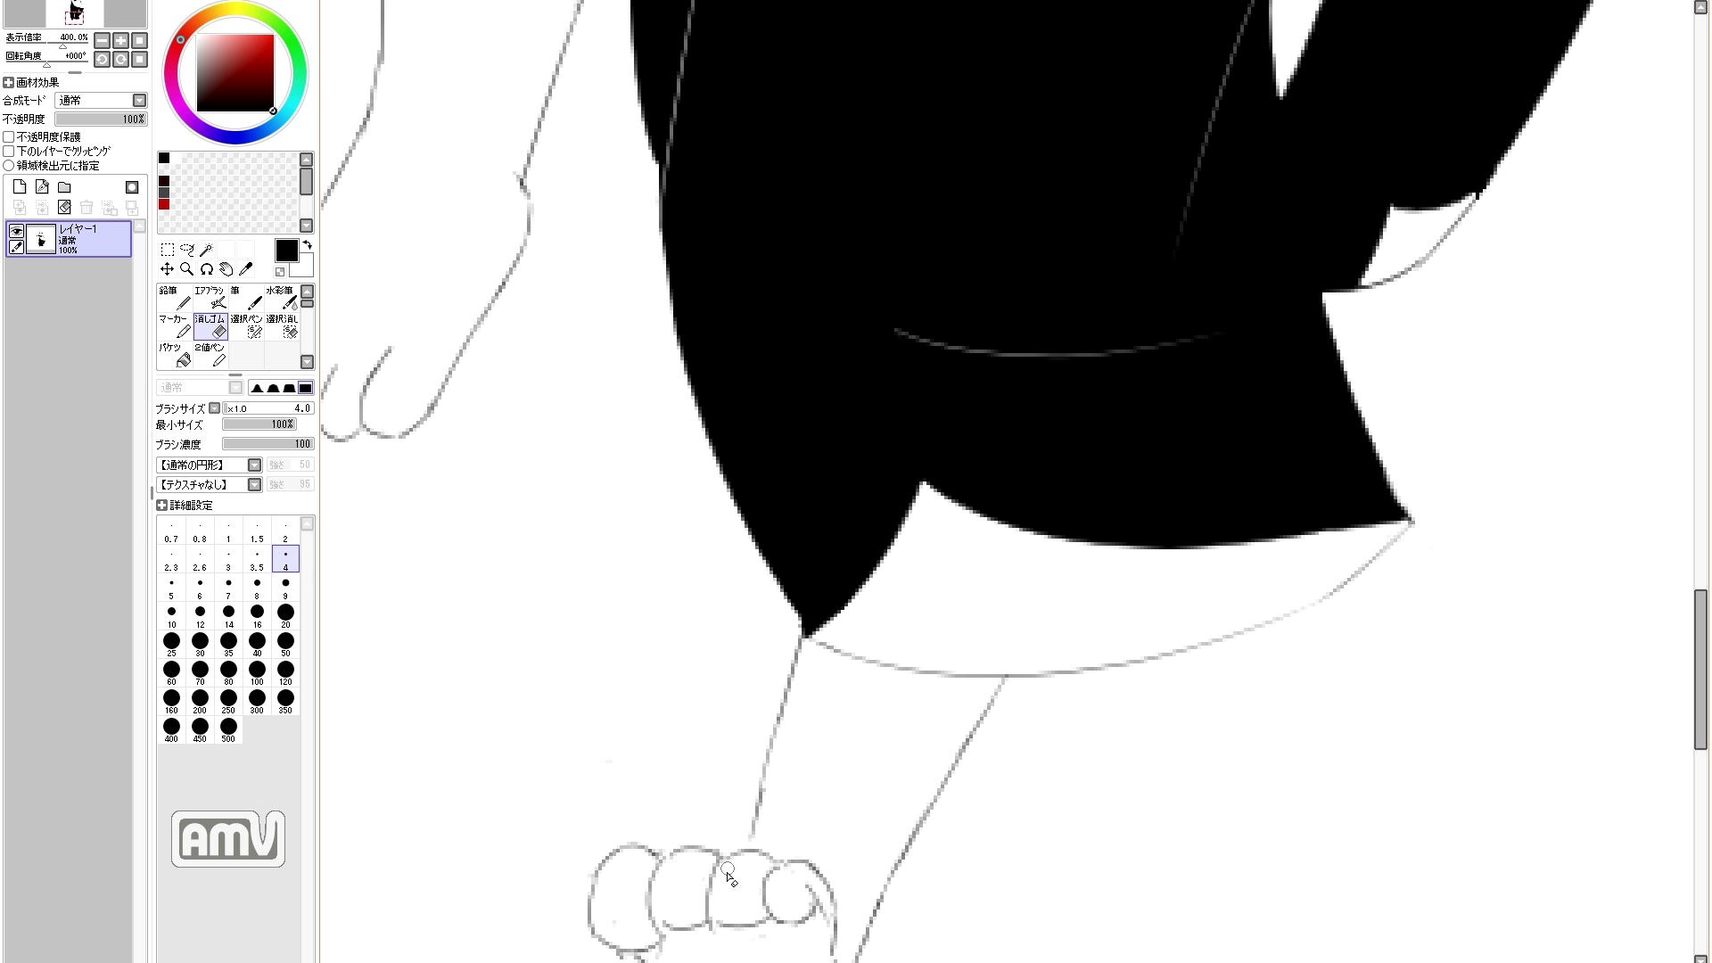
{"action": "key", "text": "n"}
Step: Tidy the toe and ankle lines of the lower foot, erasing stray marks around them
{"action": "scroll", "coordinate": [651, 936], "scroll_direction": "down", "scroll_amount": 3}
{"action": "key", "text": "e"}
{"action": "key", "text": "n"}
{"action": "key", "text": "e"}
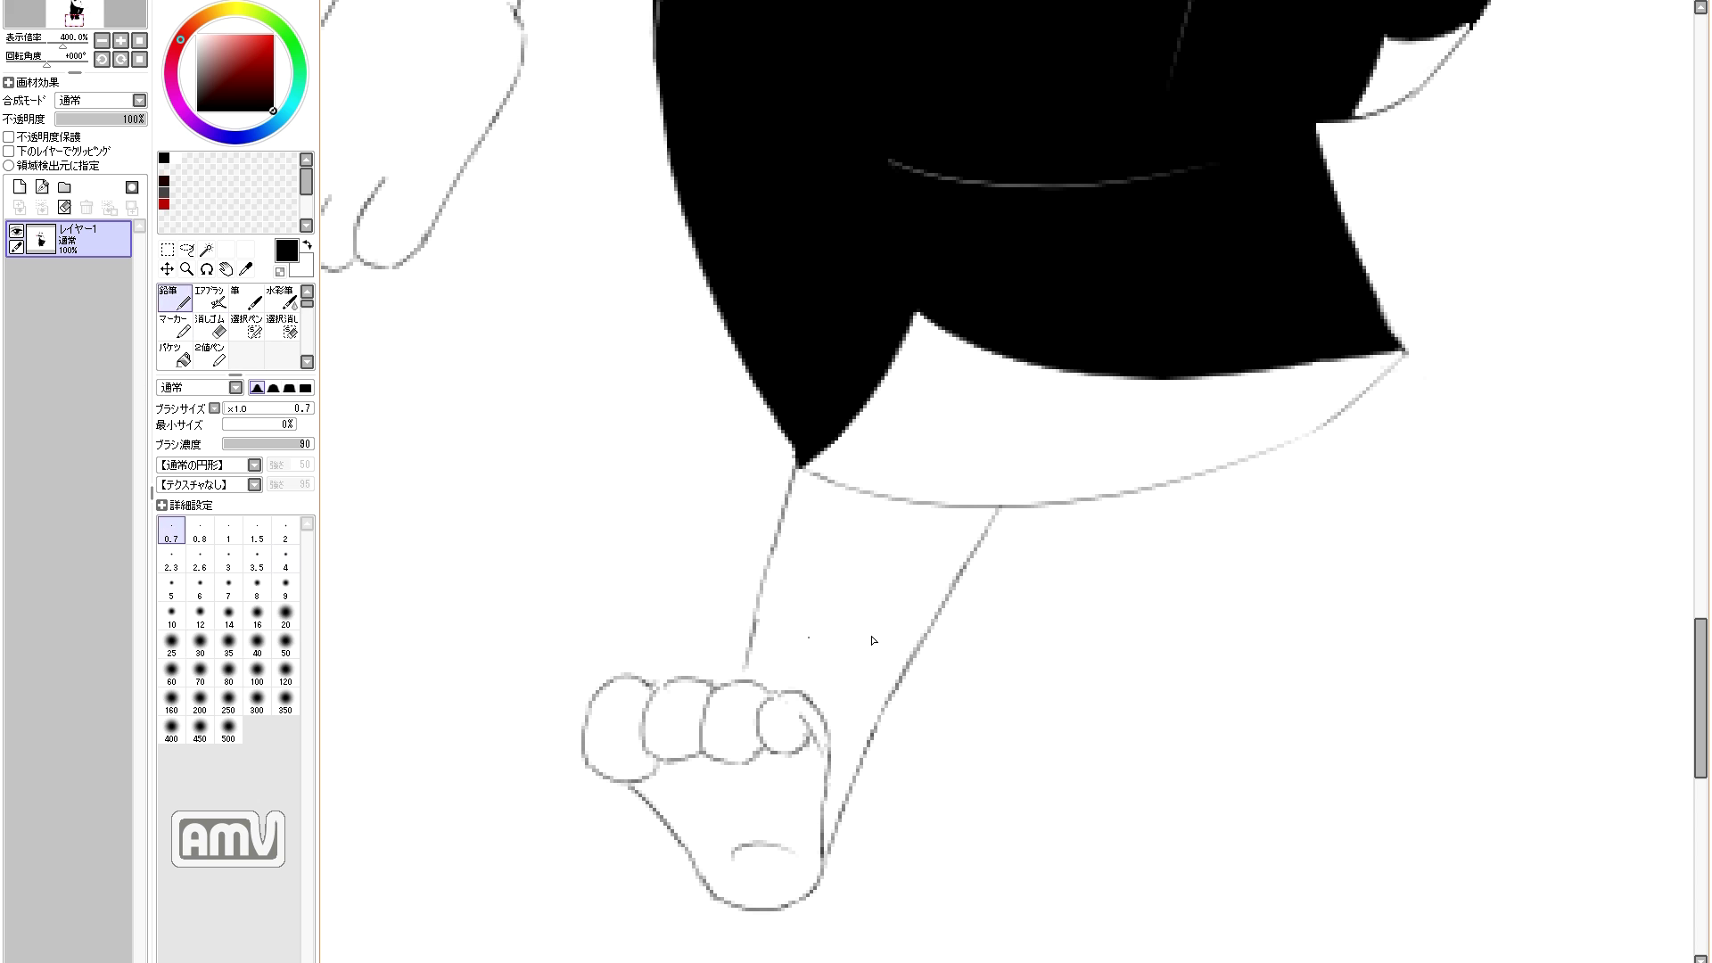
{"action": "key", "text": "n"}
Step: Touch up the edges of the black clothing around the rear leg, alternating pencil and eraser
{"action": "scroll", "coordinate": [704, 627], "scroll_direction": "up", "scroll_amount": 10}
{"action": "left_click_drag", "start_coordinate": [719, 399], "coordinate": [726, 427]}
{"action": "key", "text": "ctrl+z"}
{"action": "mouse_move", "coordinate": [1062, 448]}
{"action": "left_mouse_down"}
{"action": "mouse_move", "coordinate": [1013, 458]}
{"action": "mouse_move", "coordinate": [550, 211]}
{"action": "left_mouse_up"}
{"action": "key", "text": "e"}
{"action": "key", "text": "n"}
{"action": "left_click_drag", "start_coordinate": [1005, 779], "coordinate": [930, 866]}
{"action": "mouse_move", "coordinate": [1085, 785]}
{"action": "left_mouse_down"}
{"action": "mouse_move", "coordinate": [1001, 799]}
{"action": "mouse_move", "coordinate": [796, 962]}
{"action": "left_mouse_up"}
{"action": "key", "text": "e"}
{"action": "key", "text": "n"}
Step: Trim the black edge along the lower outline of the reaching palm with the eraser
{"action": "left_click_drag", "start_coordinate": [683, 214], "coordinate": [1029, 332]}
{"action": "mouse_move", "coordinate": [736, 228]}
{"action": "left_mouse_down"}
{"action": "mouse_move", "coordinate": [707, 199]}
{"action": "mouse_move", "coordinate": [752, 287]}
{"action": "left_mouse_up"}
{"action": "key", "text": "e"}
{"action": "mouse_move", "coordinate": [622, 147]}
{"action": "left_mouse_down"}
{"action": "mouse_move", "coordinate": [658, 204]}
{"action": "mouse_move", "coordinate": [730, 264]}
{"action": "left_mouse_up"}
{"action": "key", "text": "n"}
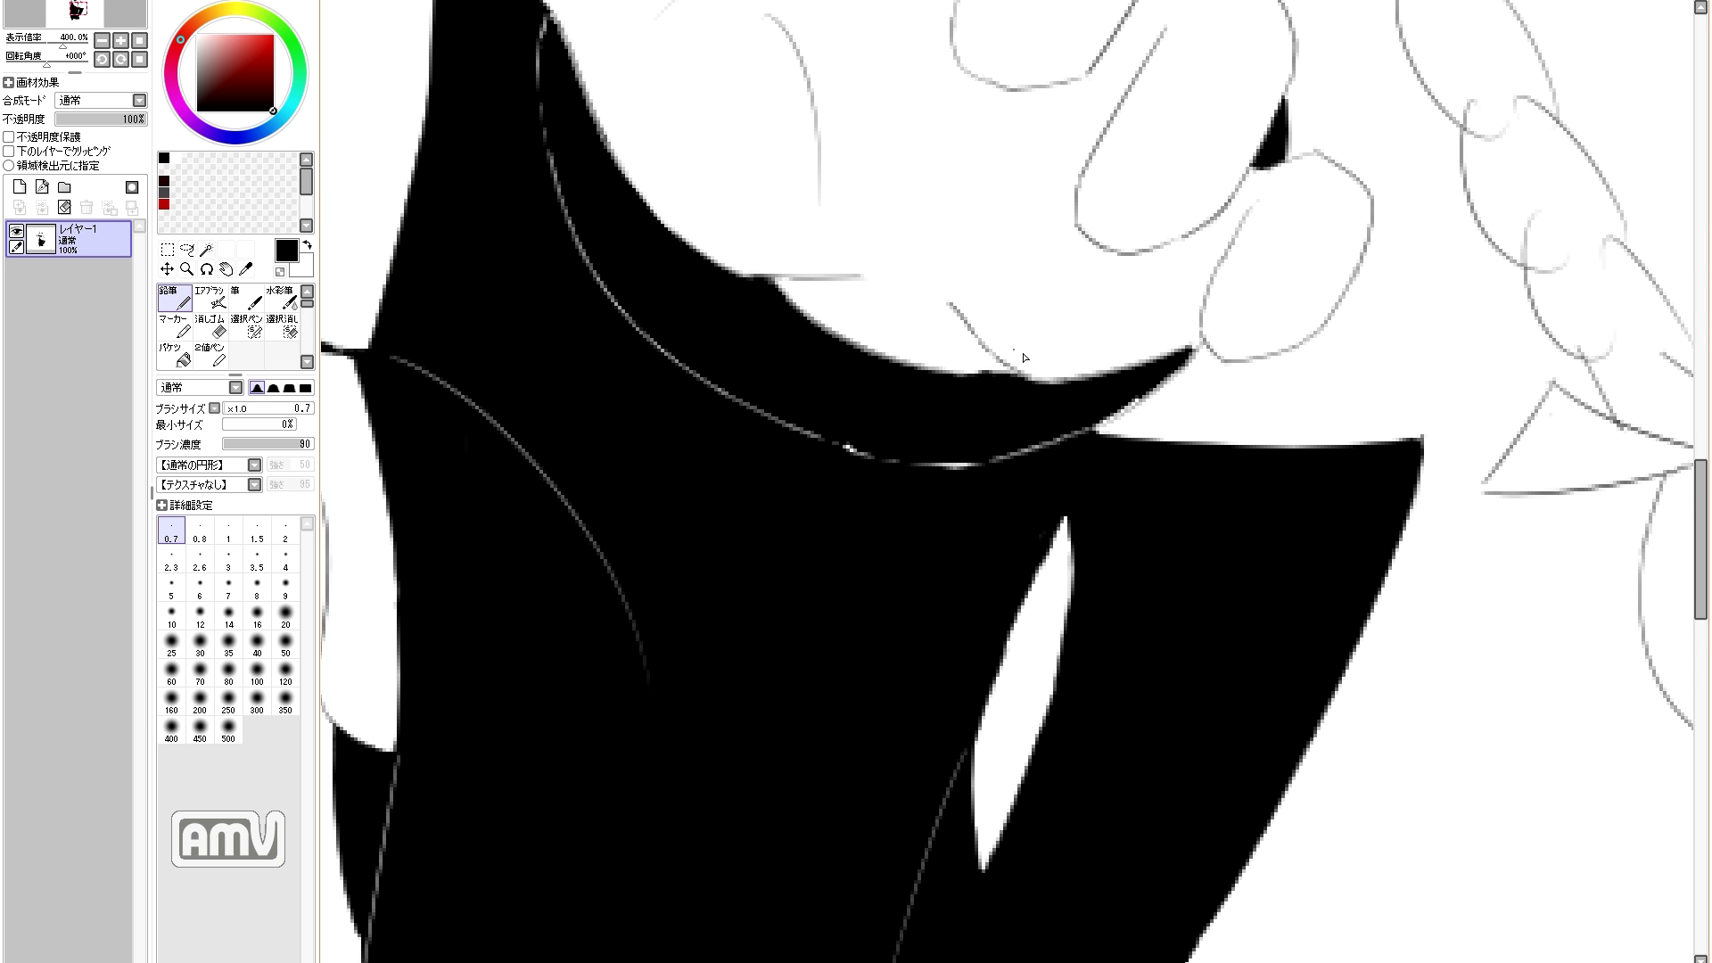
Step: Extend the tip of the black band below the palm to meet the little finger
{"action": "mouse_move", "coordinate": [1188, 356]}
{"action": "left_mouse_down"}
{"action": "mouse_move", "coordinate": [1203, 343]}
{"action": "mouse_move", "coordinate": [1116, 415]}
{"action": "mouse_move", "coordinate": [1203, 346]}
{"action": "left_mouse_up"}
{"action": "left_click_drag", "start_coordinate": [1145, 398], "coordinate": [1169, 382]}
Step: Refine the outlines and the small black patch between the ring and little fingers of the reaching hand
{"action": "key", "text": "e"}
{"action": "left_click_drag", "start_coordinate": [1314, 150], "coordinate": [1246, 313]}
{"action": "key", "text": "n"}
{"action": "left_click_drag", "start_coordinate": [1229, 168], "coordinate": [1208, 279]}
{"action": "key", "text": "e"}
{"action": "key", "text": "n"}
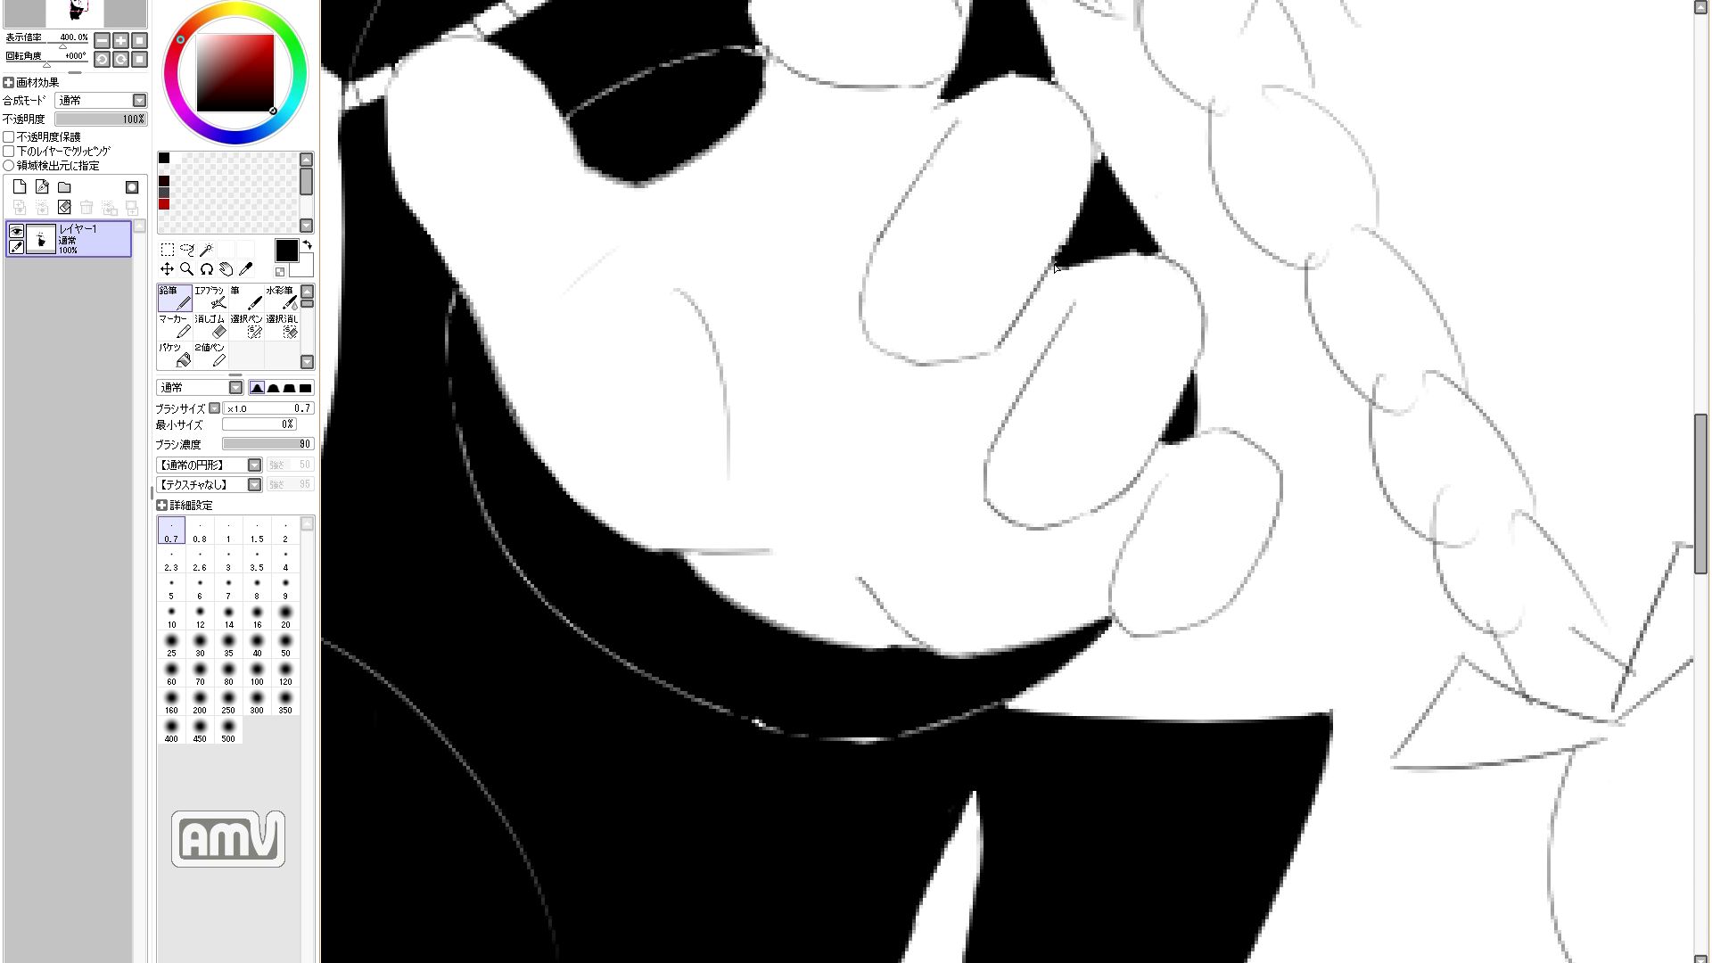
{"action": "scroll", "coordinate": [1068, 258], "scroll_direction": "up", "scroll_amount": 2}
{"action": "scroll", "coordinate": [837, 219], "scroll_direction": "left", "scroll_amount": 1}
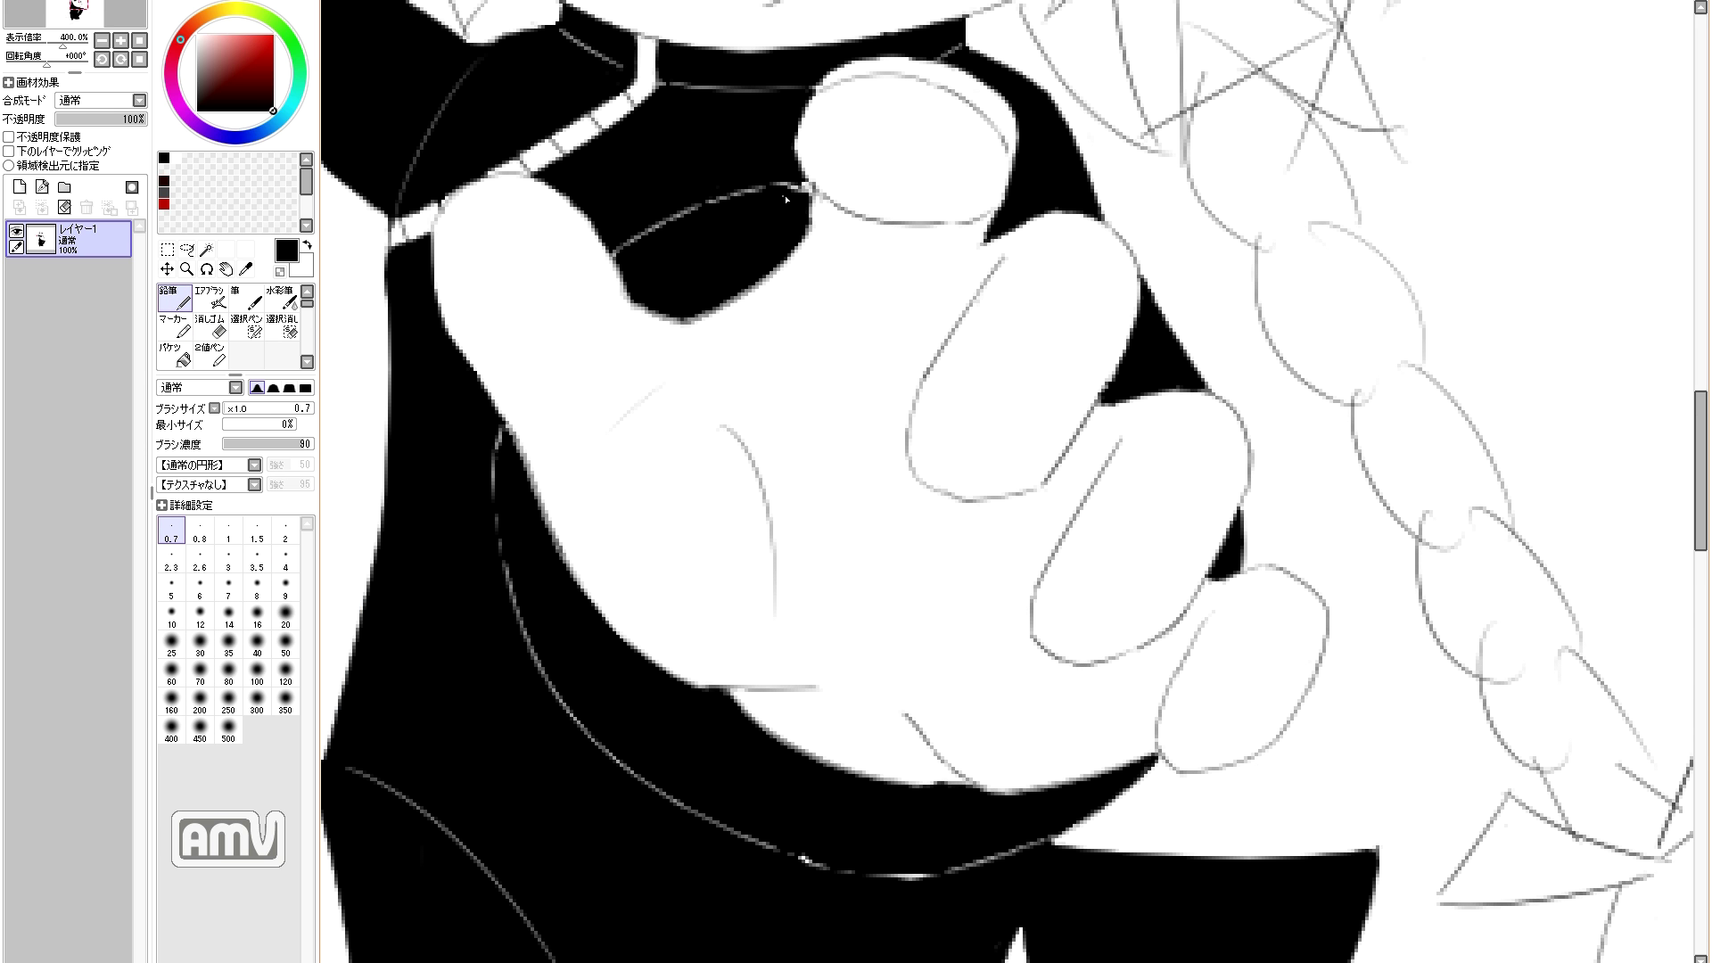
{"action": "left_click_drag", "start_coordinate": [775, 464], "coordinate": [916, 619]}
{"action": "left_click", "coordinate": [307, 247]}
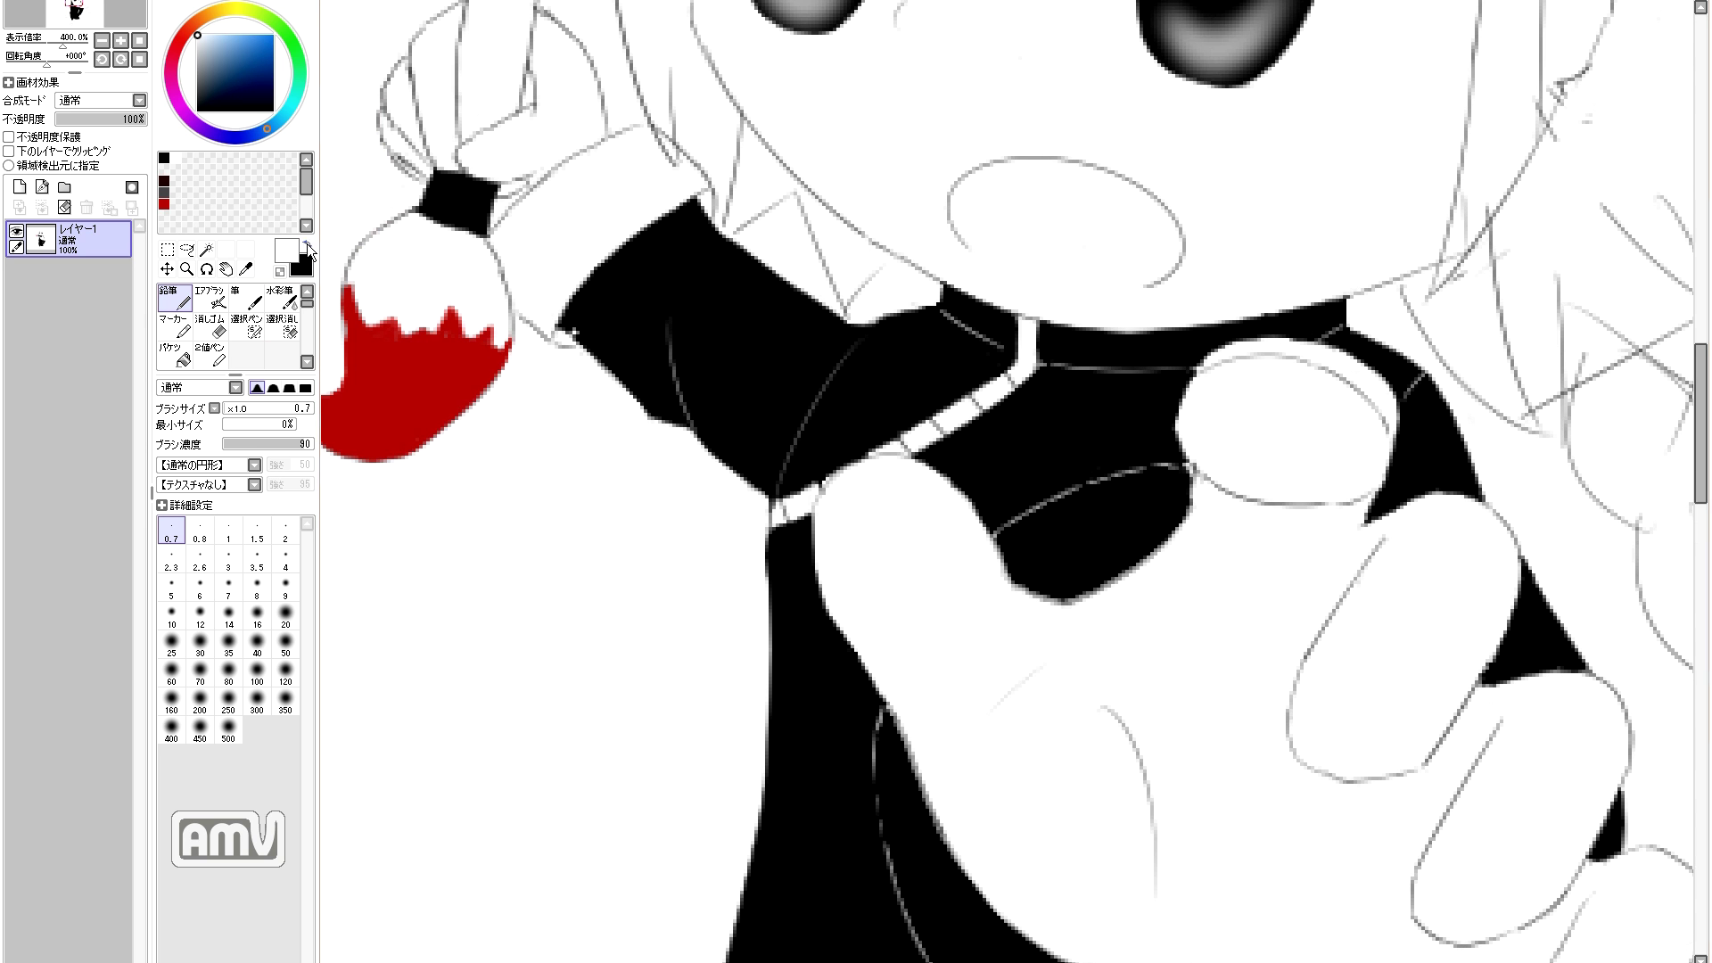
{"action": "left_click", "coordinate": [310, 246]}
{"action": "key", "text": "Home"}
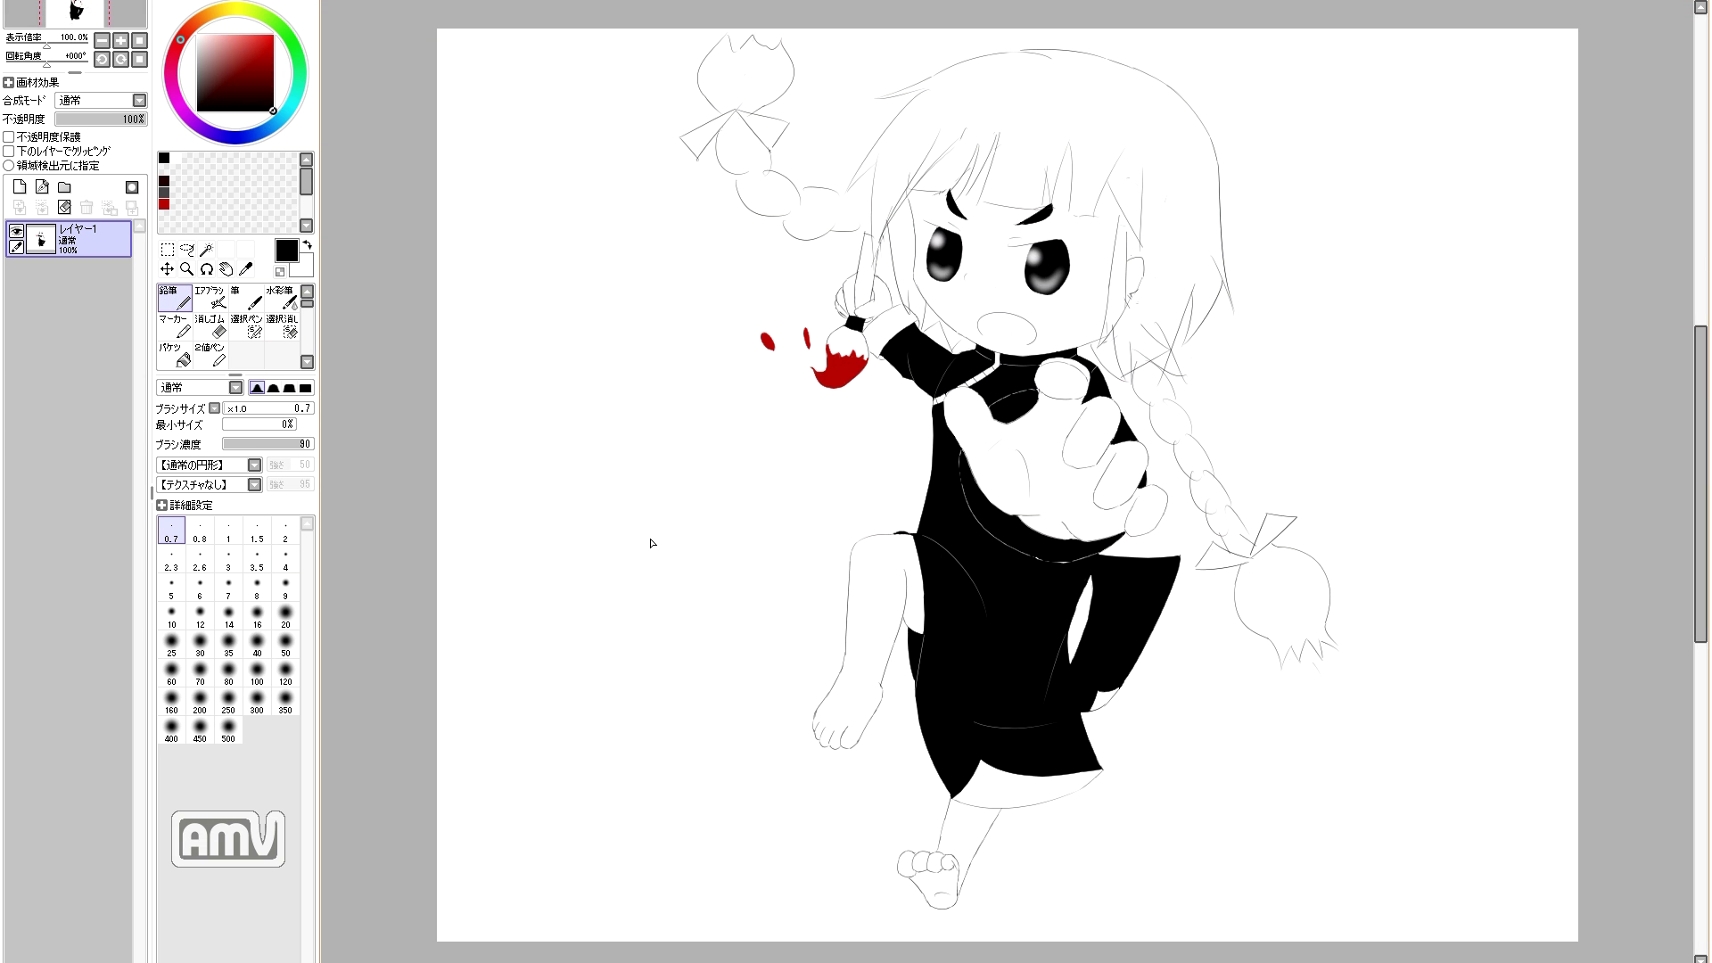
Step: Clean up the hair line crossing the top of the paintbrush handle and extend the braid's lower outline toward the hair
{"action": "scroll", "coordinate": [883, 370], "scroll_direction": "up", "scroll_amount": 4}
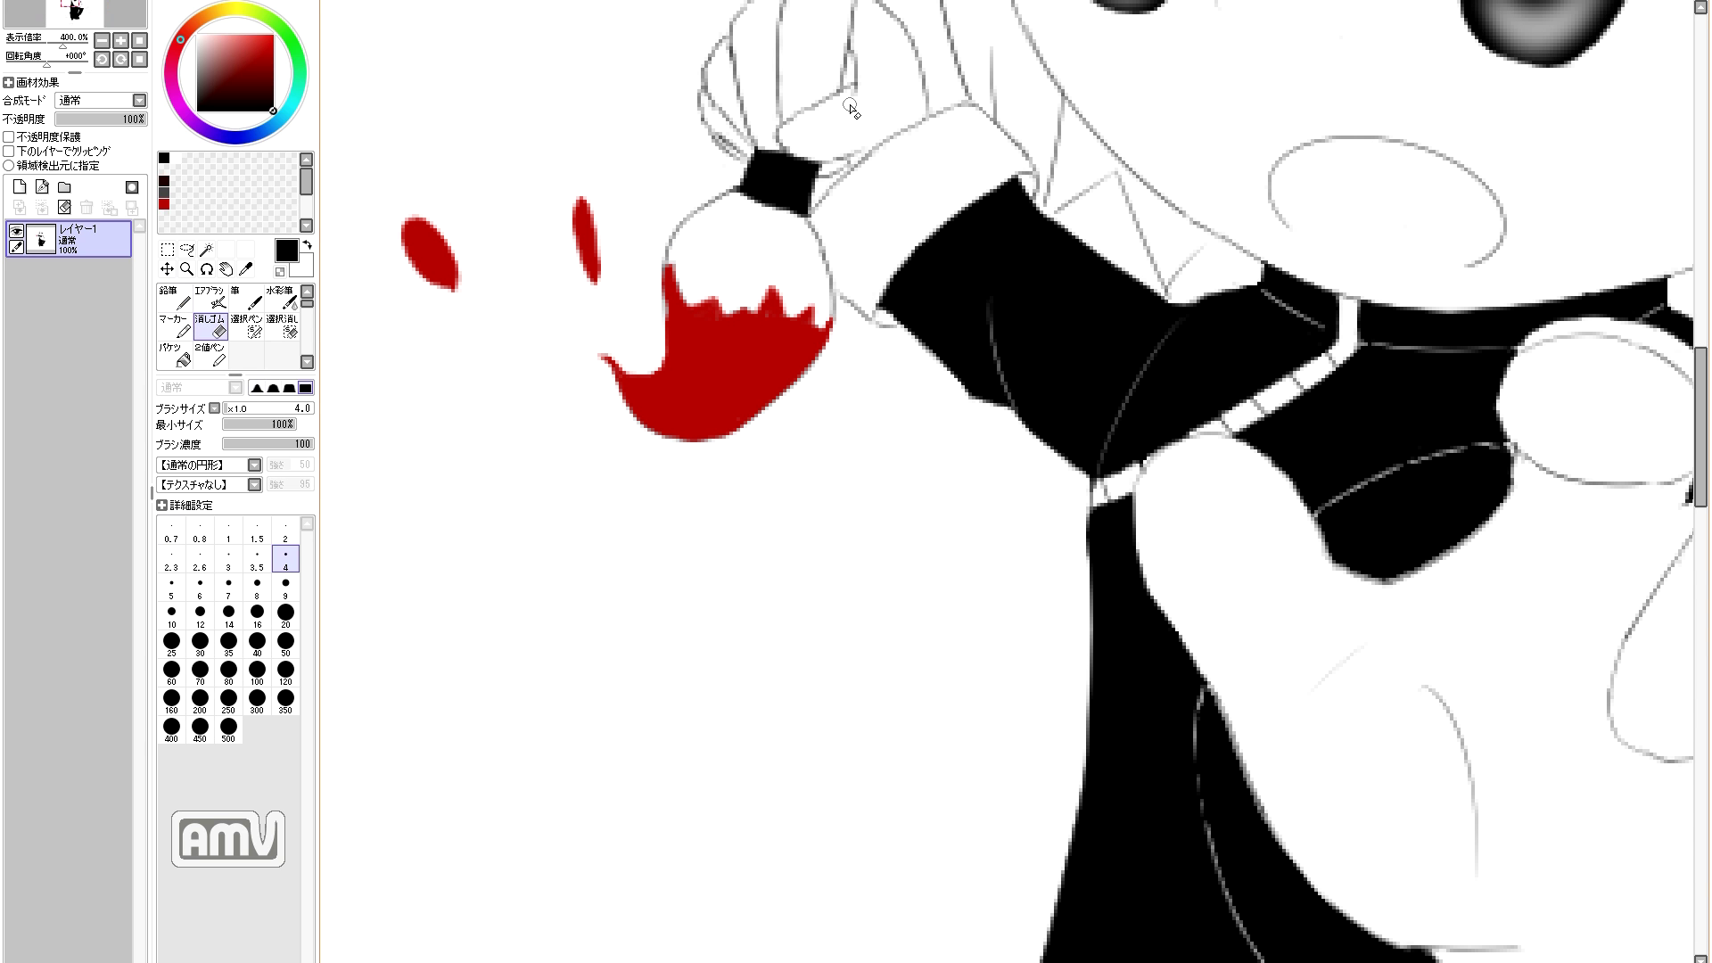
{"action": "scroll", "coordinate": [853, 110], "scroll_direction": "up", "scroll_amount": 4}
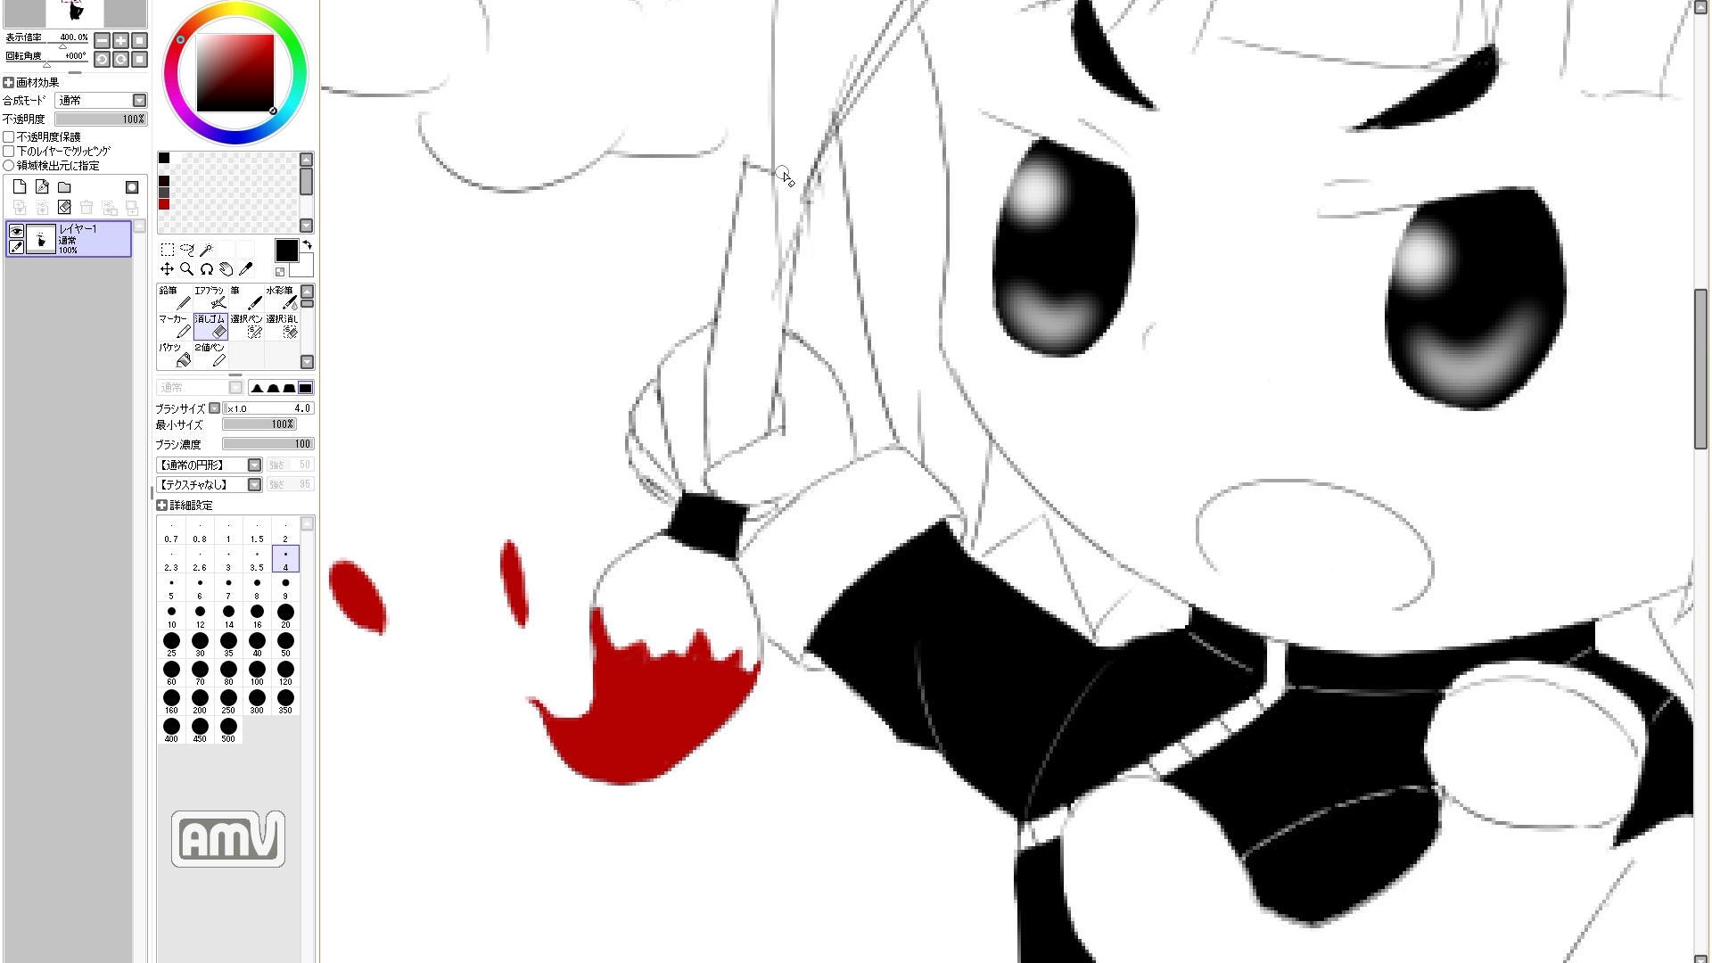
{"action": "scroll", "coordinate": [744, 215], "scroll_direction": "up", "scroll_amount": 2}
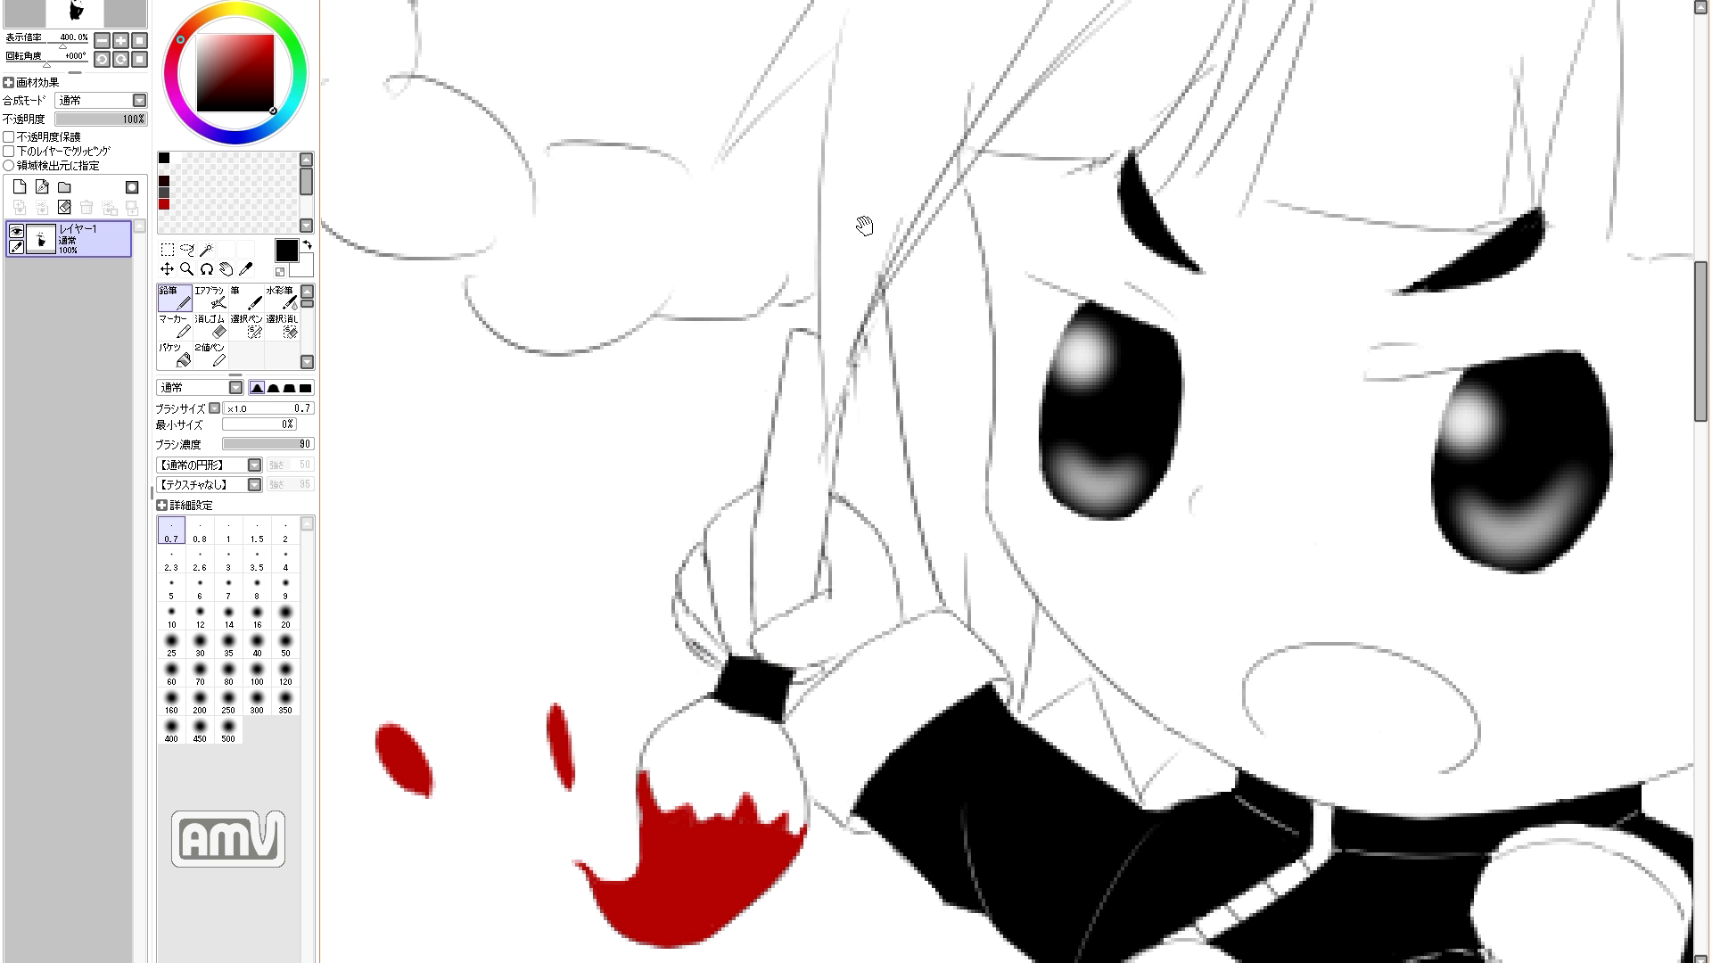
{"action": "scroll", "coordinate": [865, 228], "scroll_direction": "up", "scroll_amount": 3}
Step: Join the broken hair strand line between the fringe and the ear, alternating eraser and pencil
{"action": "mouse_move", "coordinate": [1546, 420]}
{"action": "left_mouse_down"}
{"action": "mouse_move", "coordinate": [1242, 309]}
{"action": "mouse_move", "coordinate": [1134, 318]}
{"action": "left_mouse_up"}
{"action": "key", "text": "e"}
{"action": "key", "text": "n"}
{"action": "mouse_move", "coordinate": [1193, 394]}
{"action": "left_mouse_down"}
{"action": "mouse_move", "coordinate": [1095, 390]}
{"action": "mouse_move", "coordinate": [1164, 385]}
{"action": "left_mouse_up"}
{"action": "key", "text": "e"}
{"action": "key", "text": "n"}
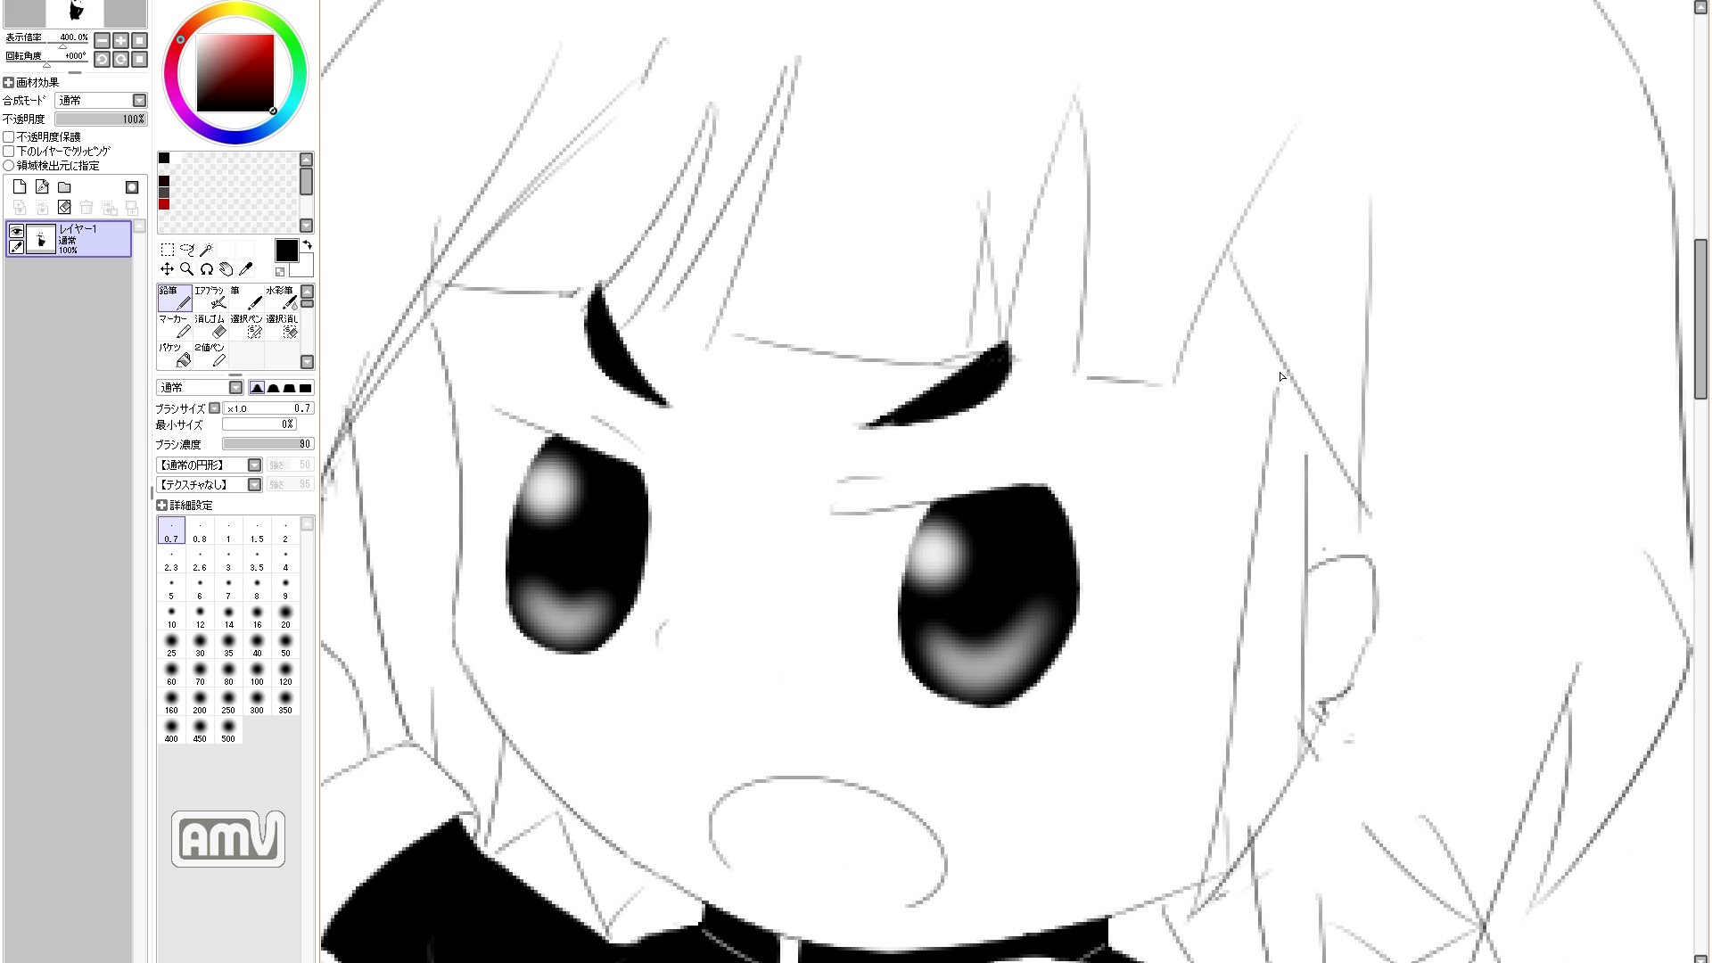
Step: Erase the stray scribbles at the earlobe and tidy the lines where the ear meets the jaw
{"action": "key", "text": "e"}
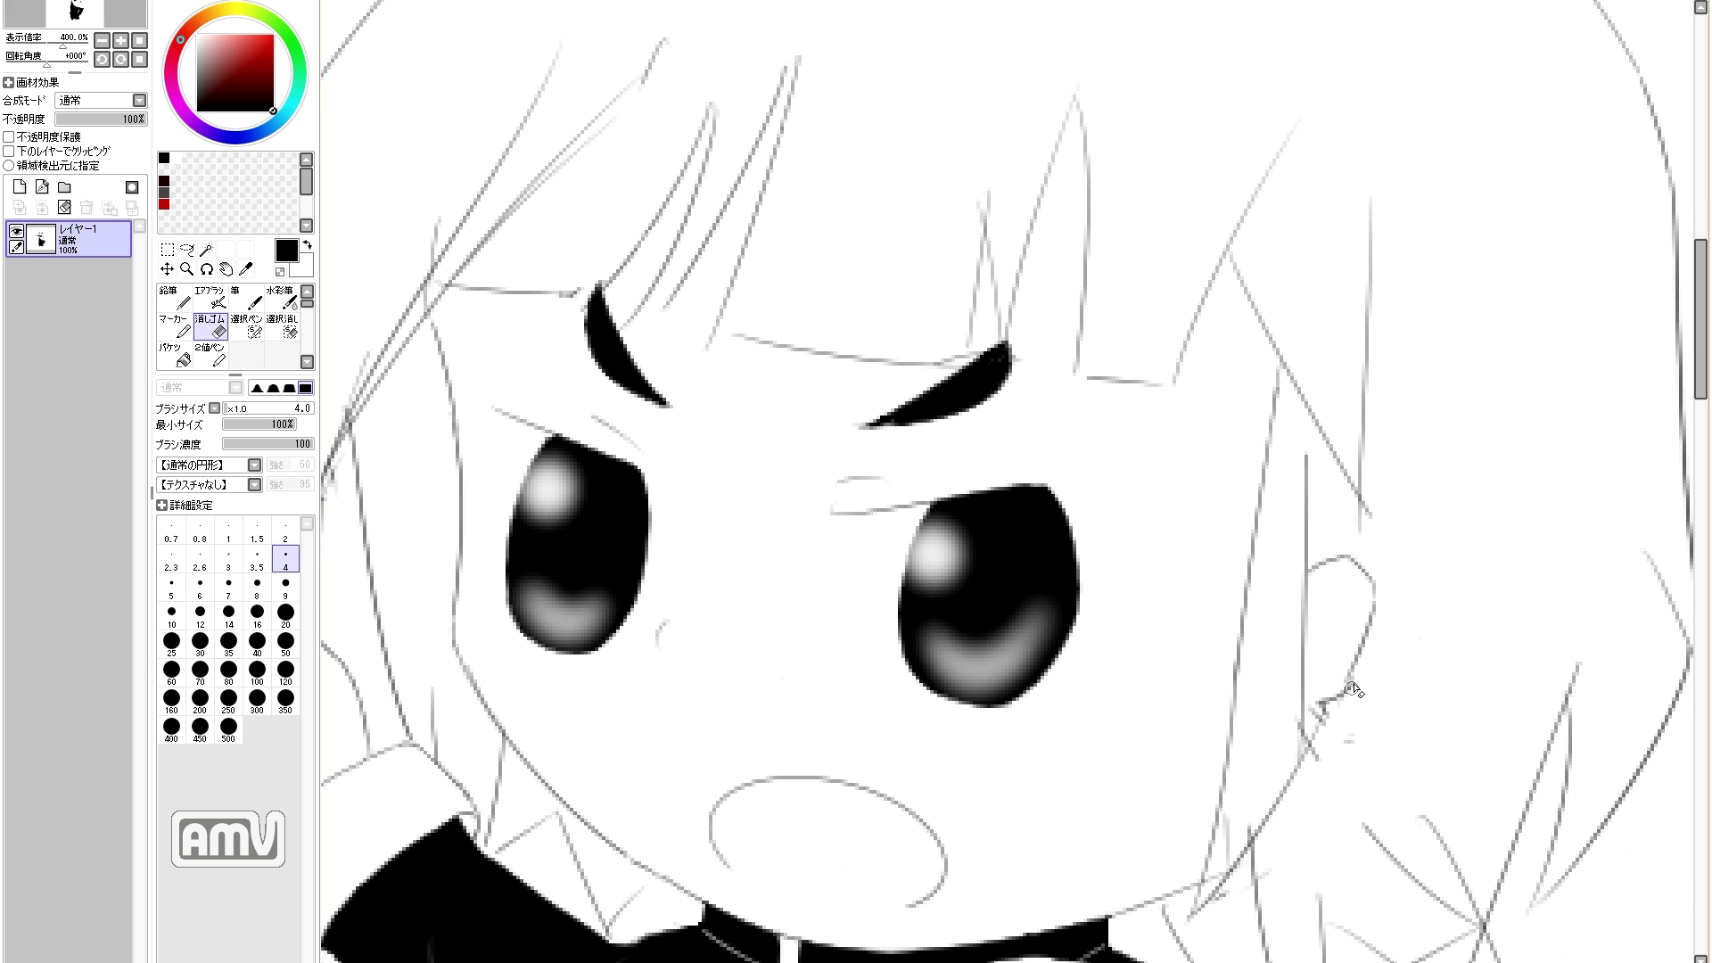
{"action": "scroll", "coordinate": [1322, 721], "scroll_direction": "down", "scroll_amount": 2}
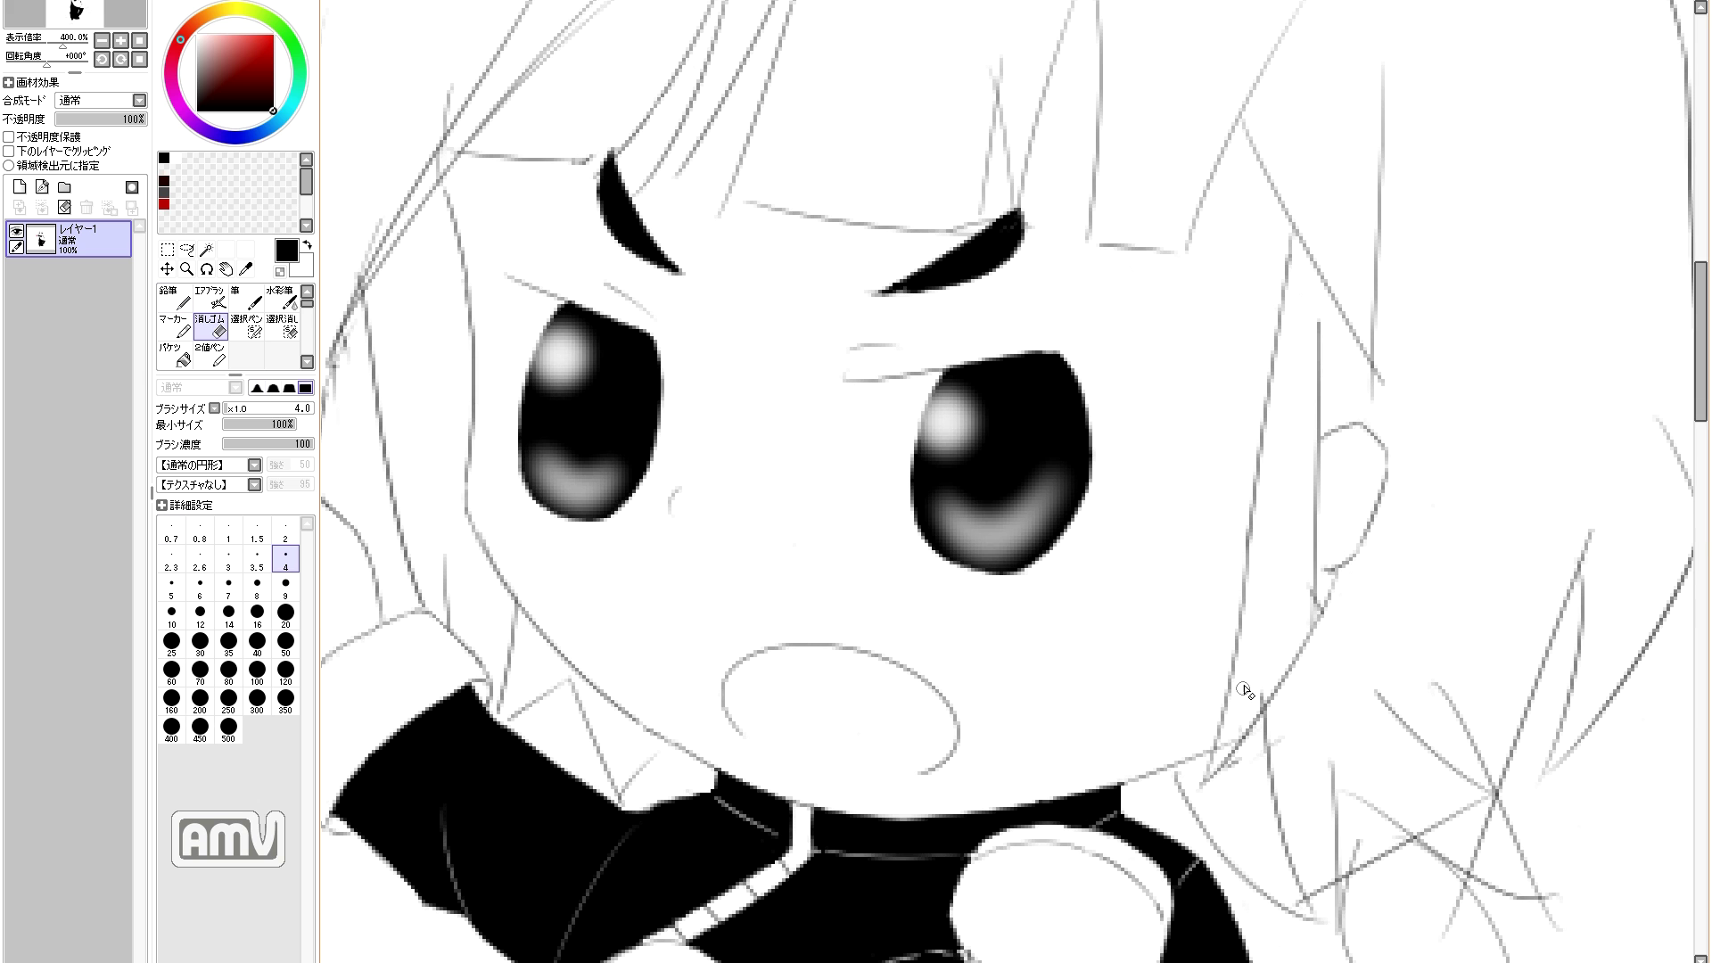
{"action": "key", "text": "n"}
{"action": "key", "text": "e"}
{"action": "left_click_drag", "start_coordinate": [1540, 918], "coordinate": [1488, 694]}
{"action": "key", "text": "n"}
{"action": "key", "text": "Home"}
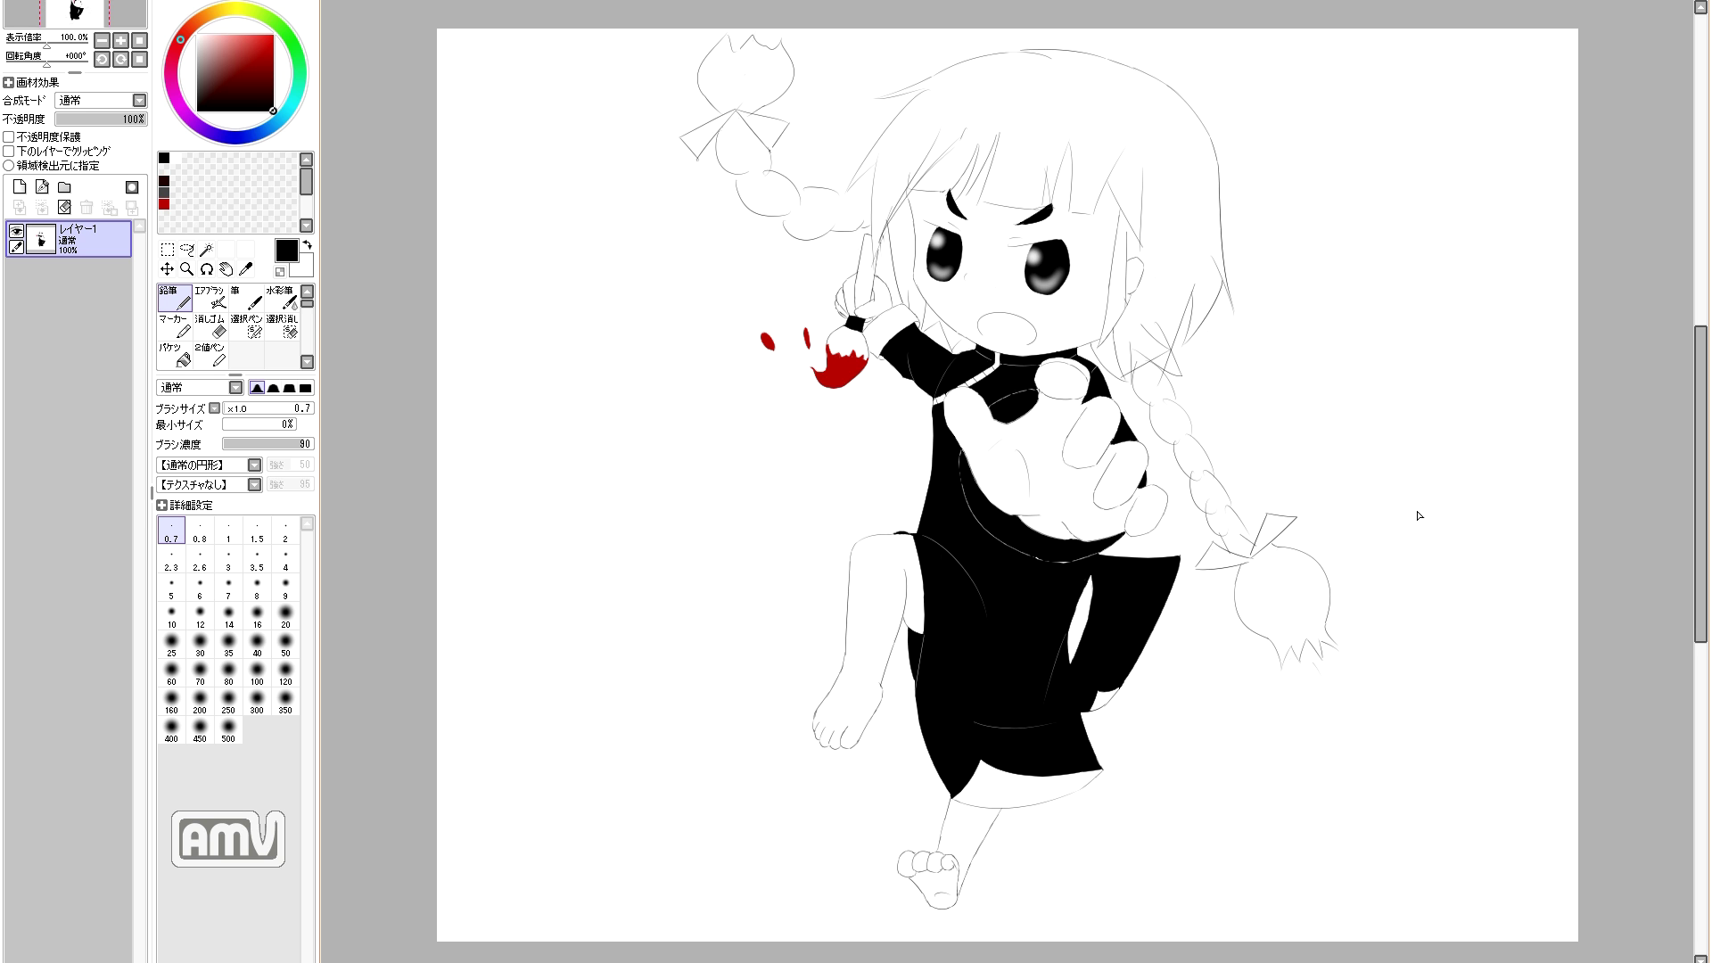
{"action": "key", "text": "ctrl+plus"}
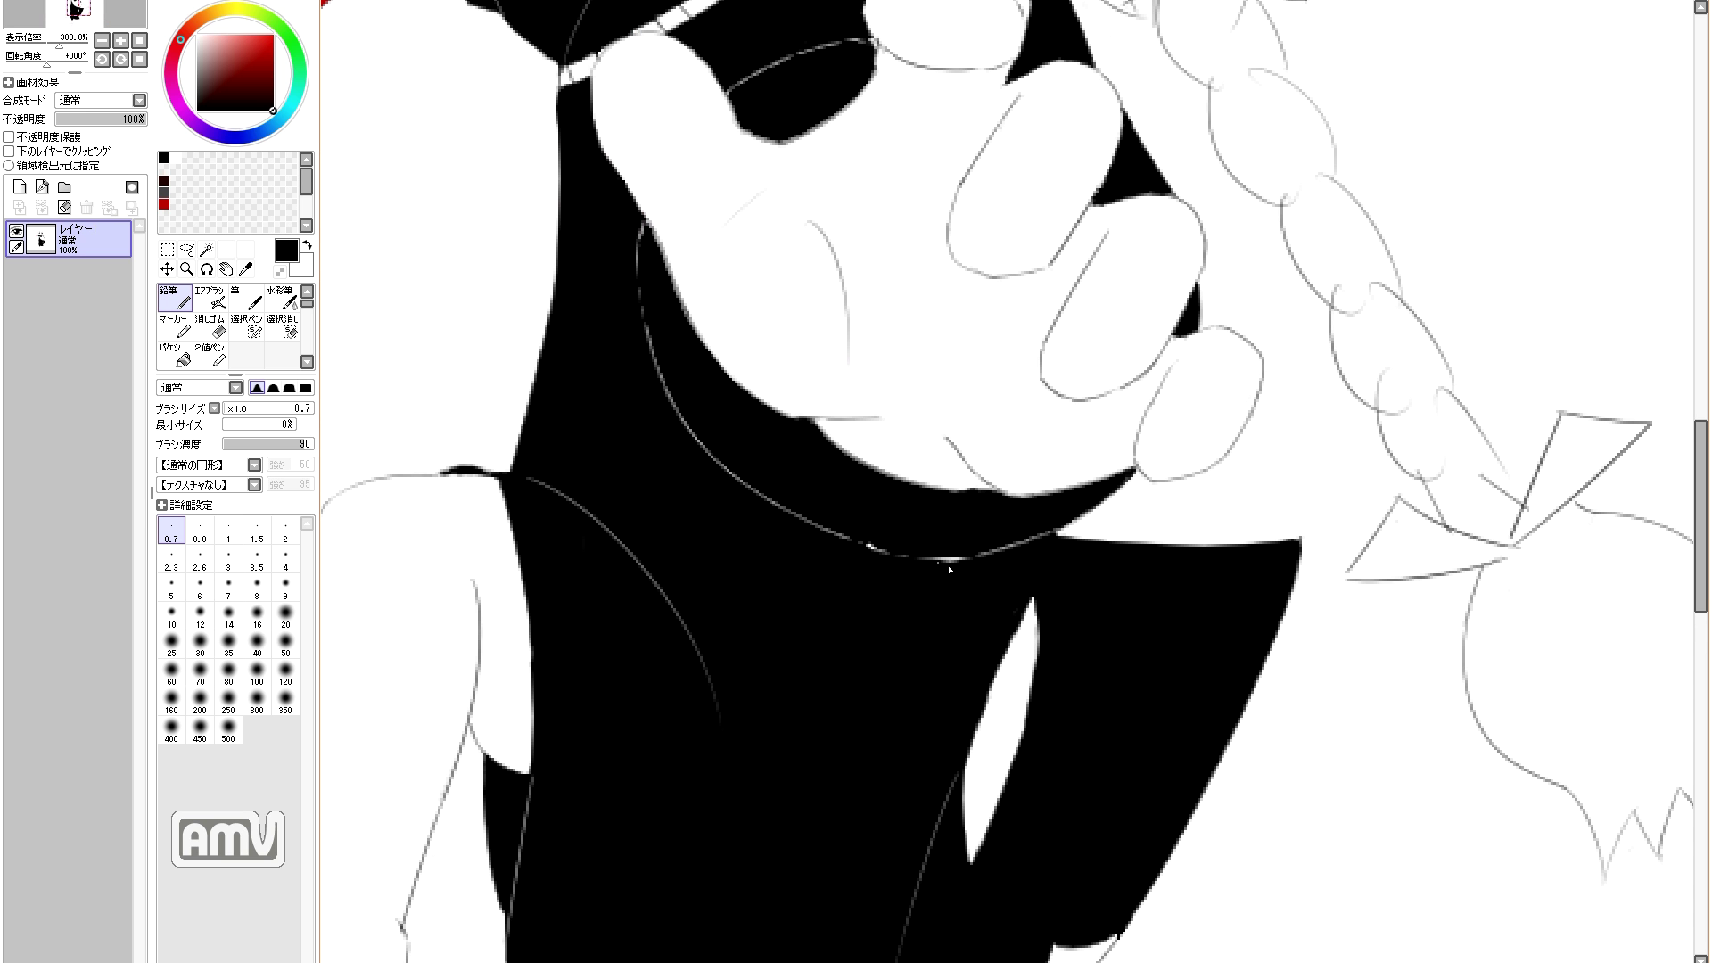
{"action": "key", "text": "ctrl+minus"}
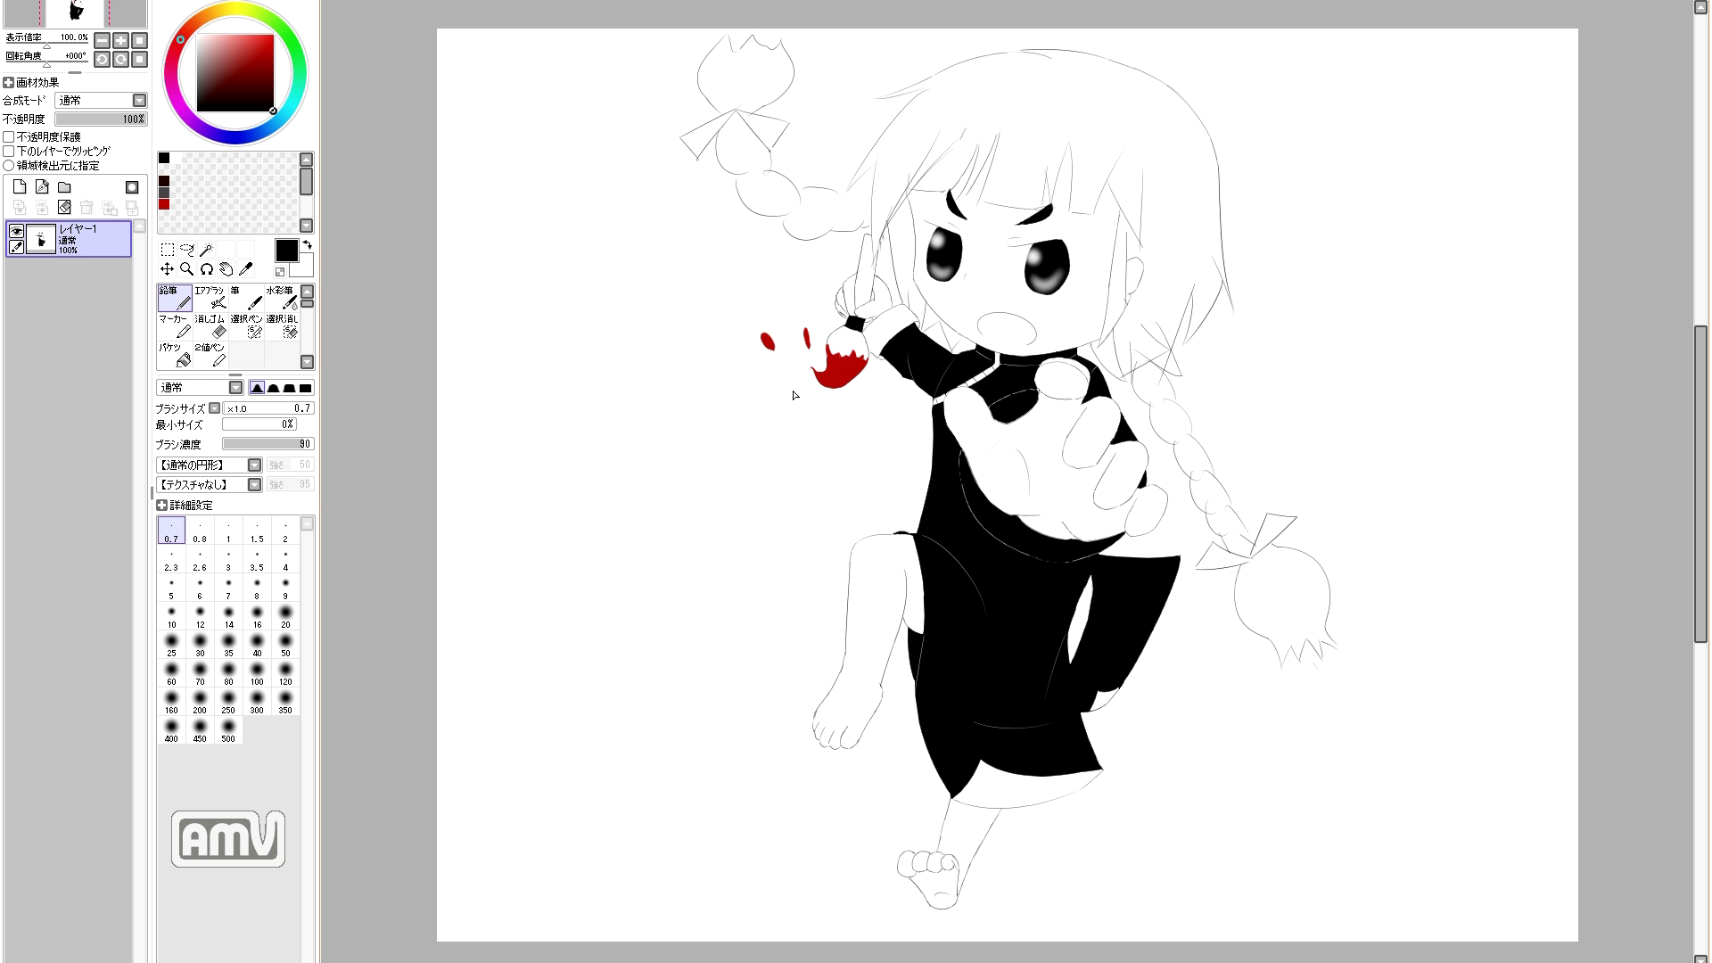
{"action": "key", "text": "ctrl+plus"}
{"action": "mouse_move", "coordinate": [831, 384]}
{"action": "left_mouse_down"}
{"action": "mouse_move", "coordinate": [719, 382]}
{"action": "mouse_move", "coordinate": [745, 375]}
{"action": "mouse_move", "coordinate": [704, 358]}
{"action": "mouse_move", "coordinate": [827, 382]}
{"action": "left_mouse_up"}
{"action": "key", "text": "ctrl+minus"}
{"action": "key", "text": "ctrl+minus"}
Step: Add small pencil marks beside the outer corners of the eyes and clean them with the eraser
{"action": "scroll", "coordinate": [947, 475], "scroll_direction": "up", "scroll_amount": 1}
{"action": "scroll", "coordinate": [945, 476], "scroll_direction": "down", "scroll_amount": 1}
{"action": "scroll", "coordinate": [1038, 423], "scroll_direction": "up", "scroll_amount": 4}
{"action": "key", "text": "e"}
{"action": "key", "text": "n"}
{"action": "key", "text": "e"}
{"action": "key", "text": "n"}
{"action": "key", "text": "ctrl+minus"}
Step: Redraw the round small toes of the standing foot as narrower, elongated toes, alternating pencil and eraser
{"action": "left_click_drag", "start_coordinate": [977, 536], "coordinate": [955, 921]}
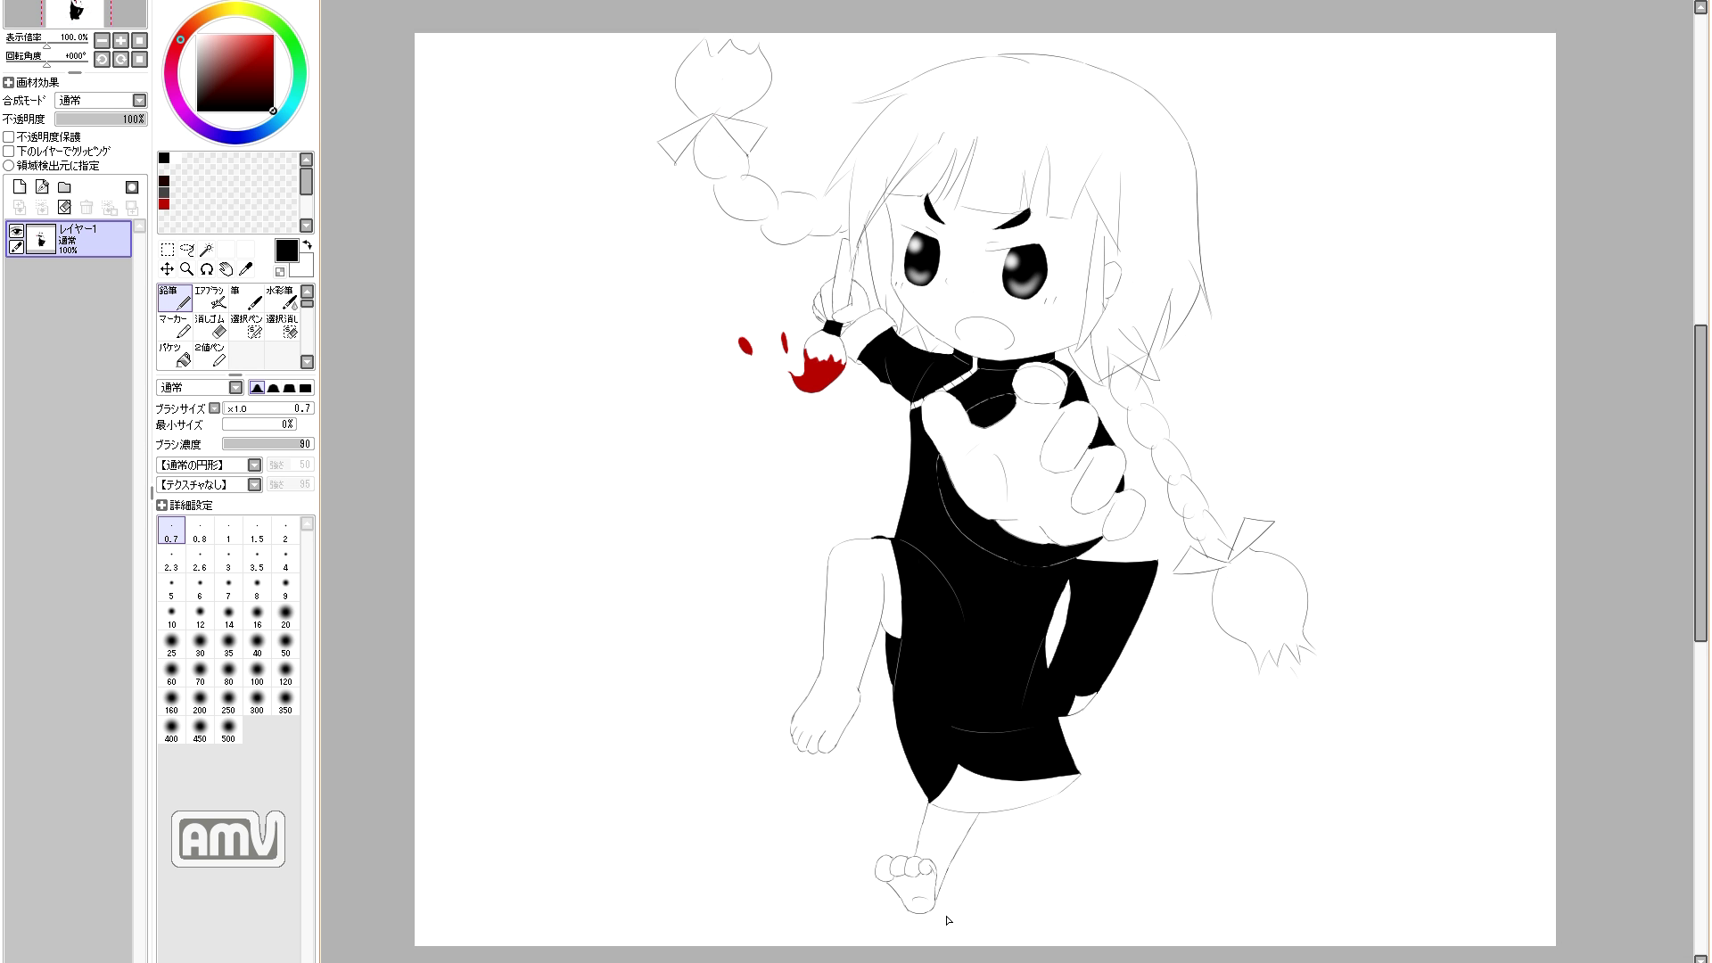
{"action": "scroll", "coordinate": [948, 925], "scroll_direction": "up", "scroll_amount": 3}
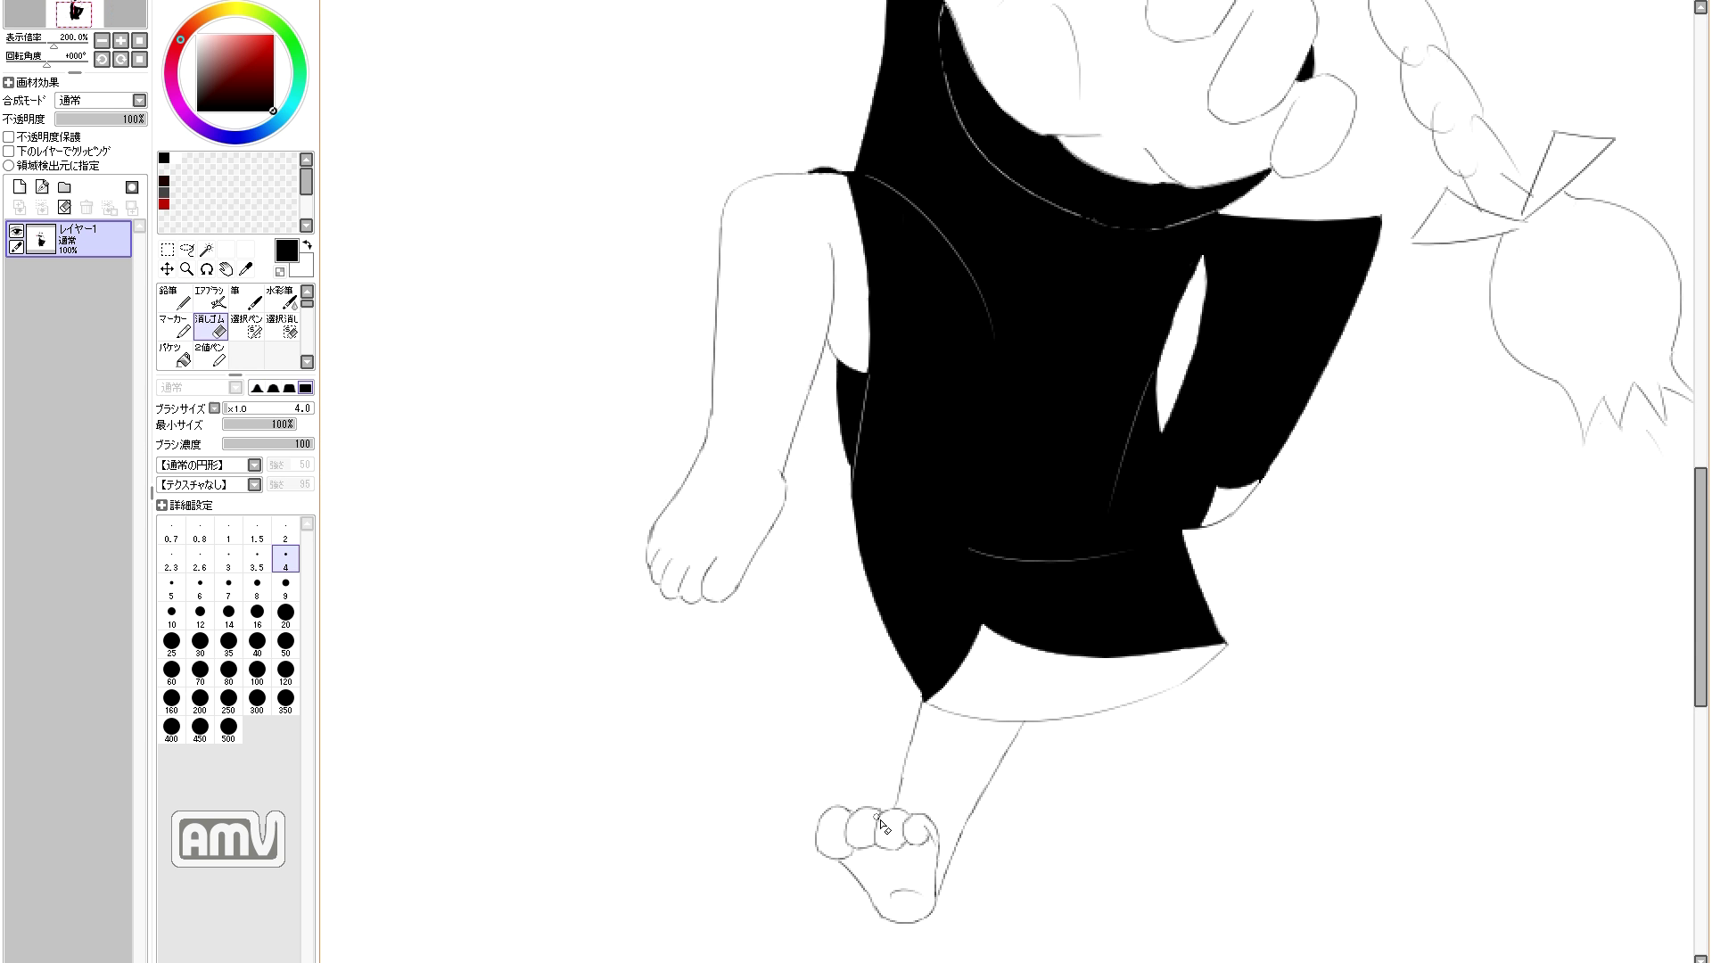
{"action": "left_click_drag", "start_coordinate": [872, 807], "coordinate": [872, 849]}
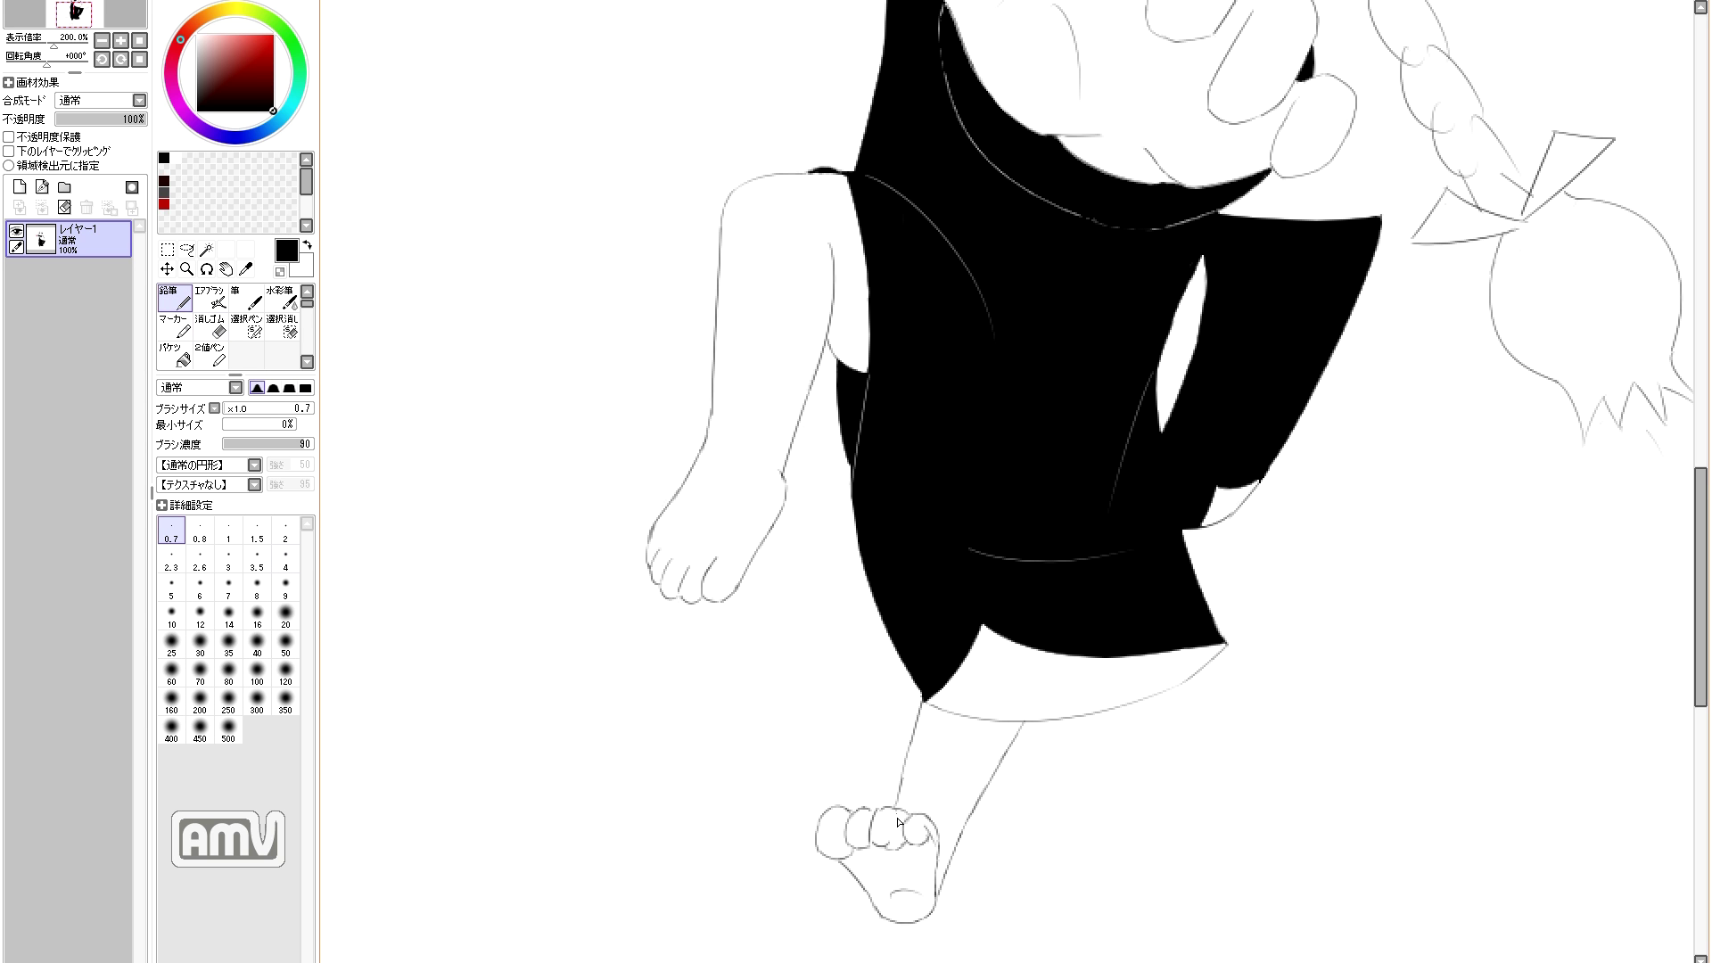
{"action": "mouse_move", "coordinate": [899, 810]}
{"action": "left_mouse_down"}
{"action": "mouse_move", "coordinate": [890, 836]}
{"action": "mouse_move", "coordinate": [915, 822]}
{"action": "mouse_move", "coordinate": [910, 843]}
{"action": "left_mouse_up"}
{"action": "key", "text": "e"}
{"action": "key", "text": "n"}
{"action": "key", "text": "e"}
{"action": "key", "text": "n"}
{"action": "key", "text": "e"}
{"action": "key", "text": "e"}
{"action": "key", "text": "e"}
{"action": "key", "text": "e"}
{"action": "key", "text": "e"}
{"action": "key", "text": "e"}
{"action": "key", "text": "e"}
{"action": "key", "text": "e"}
{"action": "key", "text": "e"}
{"action": "key", "text": "e"}
{"action": "key", "text": "e"}
{"action": "key", "text": "e"}
{"action": "key", "text": "e"}
{"action": "key", "text": "e"}
{"action": "key", "text": "e"}
{"action": "key", "text": "e"}
{"action": "key", "text": "e"}
{"action": "key", "text": "e"}
{"action": "key", "text": "e"}
{"action": "key", "text": "e"}
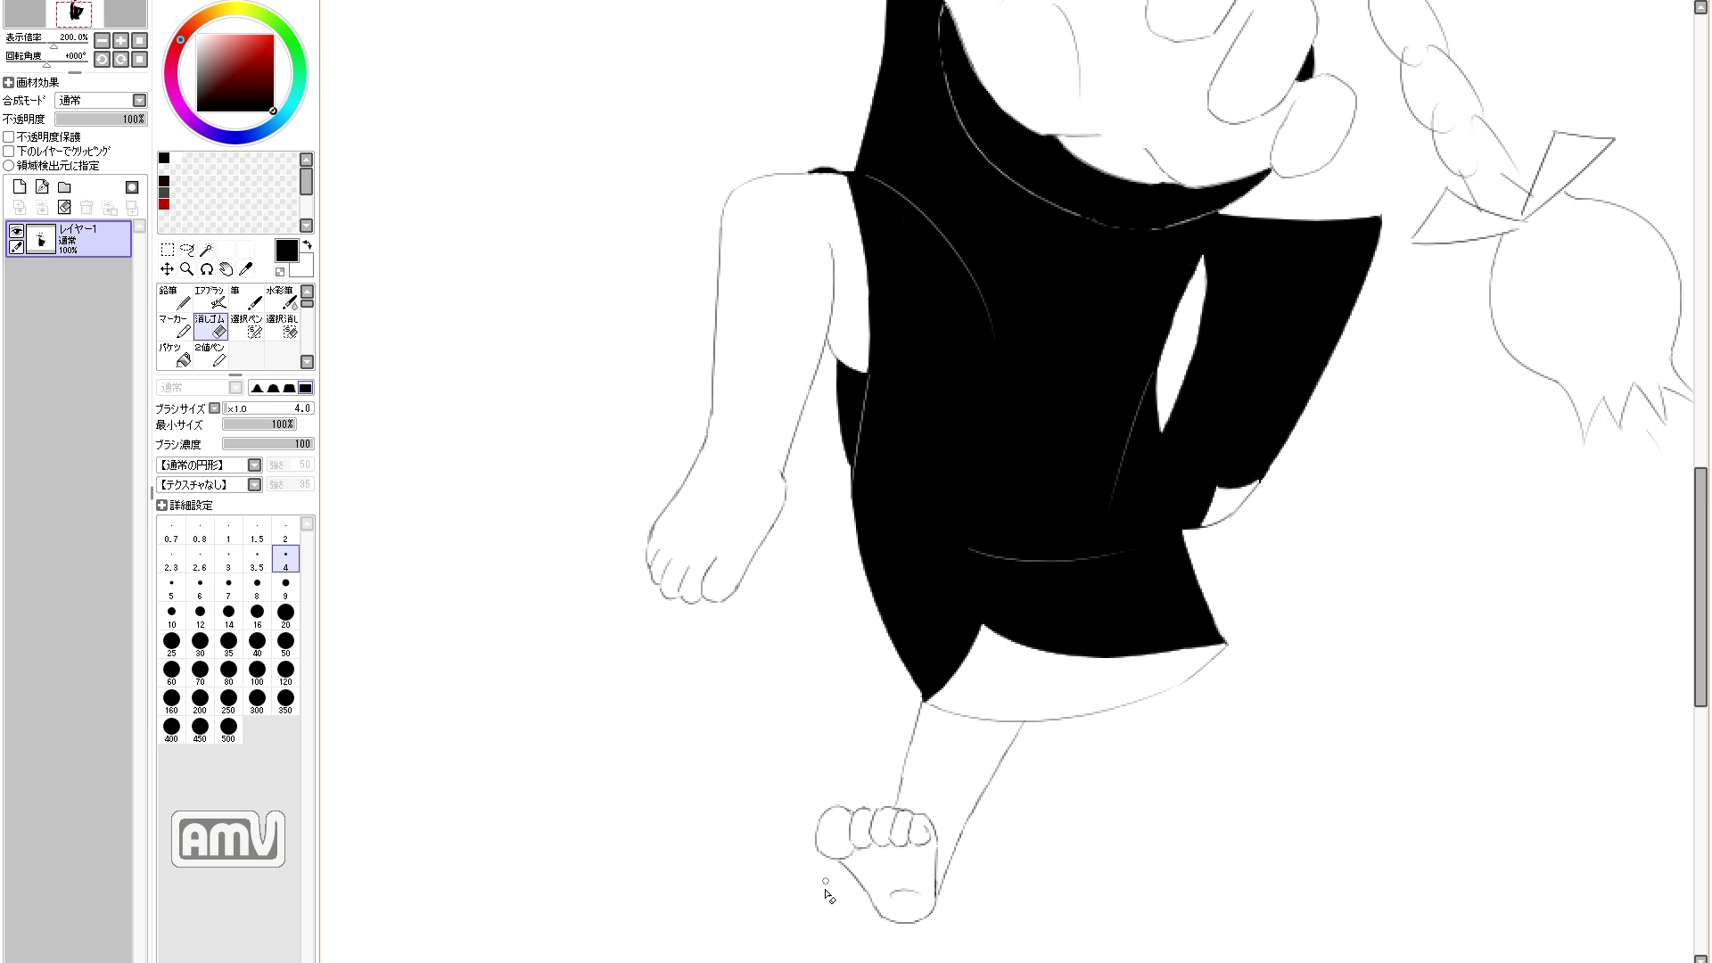
{"action": "key", "text": "Home"}
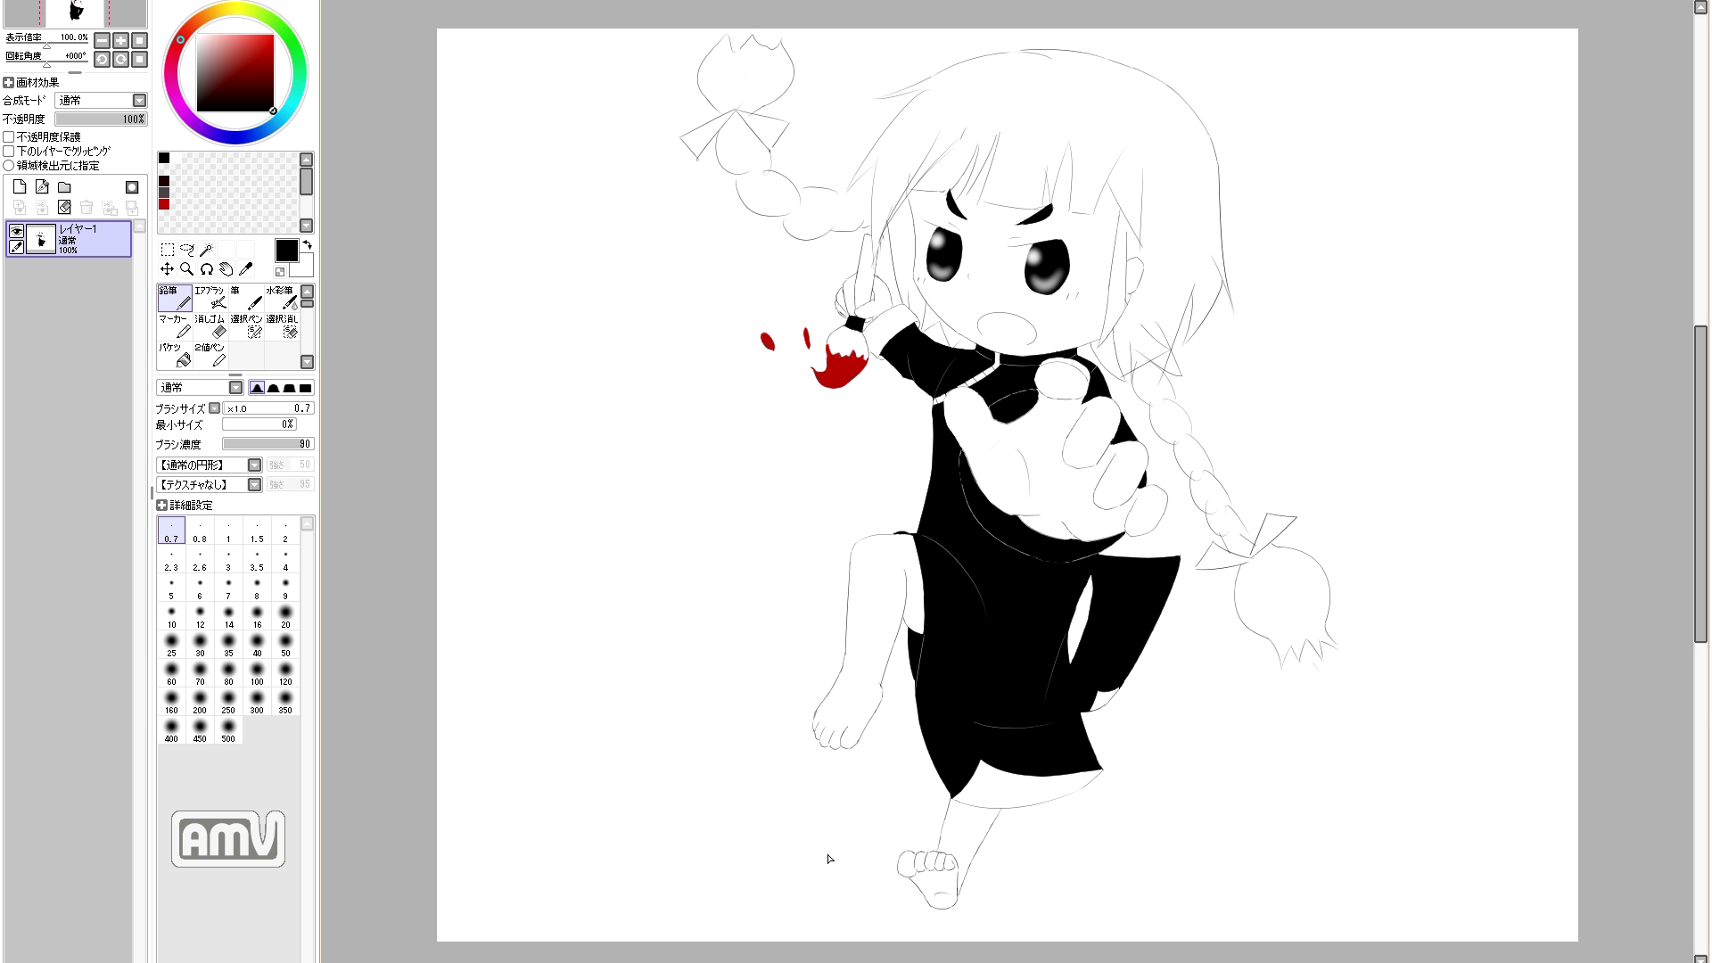
Step: Select the standing foot with the lasso and shift it slightly closer to the leg
{"action": "left_click", "coordinate": [187, 251]}
{"action": "scroll", "coordinate": [1182, 909], "scroll_direction": "up", "scroll_amount": 2}
{"action": "mouse_move", "coordinate": [613, 826]}
{"action": "left_mouse_down"}
{"action": "mouse_move", "coordinate": [772, 877]}
{"action": "mouse_move", "coordinate": [772, 787]}
{"action": "left_mouse_up"}
{"action": "key", "text": "ctrl+z"}
{"action": "mouse_move", "coordinate": [772, 886]}
{"action": "left_mouse_down"}
{"action": "mouse_move", "coordinate": [765, 824]}
{"action": "mouse_move", "coordinate": [721, 783]}
{"action": "mouse_move", "coordinate": [744, 927]}
{"action": "mouse_move", "coordinate": [760, 857]}
{"action": "mouse_move", "coordinate": [691, 776]}
{"action": "mouse_move", "coordinate": [776, 879]}
{"action": "mouse_move", "coordinate": [739, 859]}
{"action": "mouse_move", "coordinate": [730, 785]}
{"action": "left_mouse_up"}
{"action": "key", "text": "ctrl+z"}
{"action": "key", "text": "n"}
{"action": "left_click", "coordinate": [355, 3]}
Step: Touch up the toe, ankle and heel lines of the shifted standing foot with pencil and eraser
{"action": "key", "text": "e"}
{"action": "key", "text": "n"}
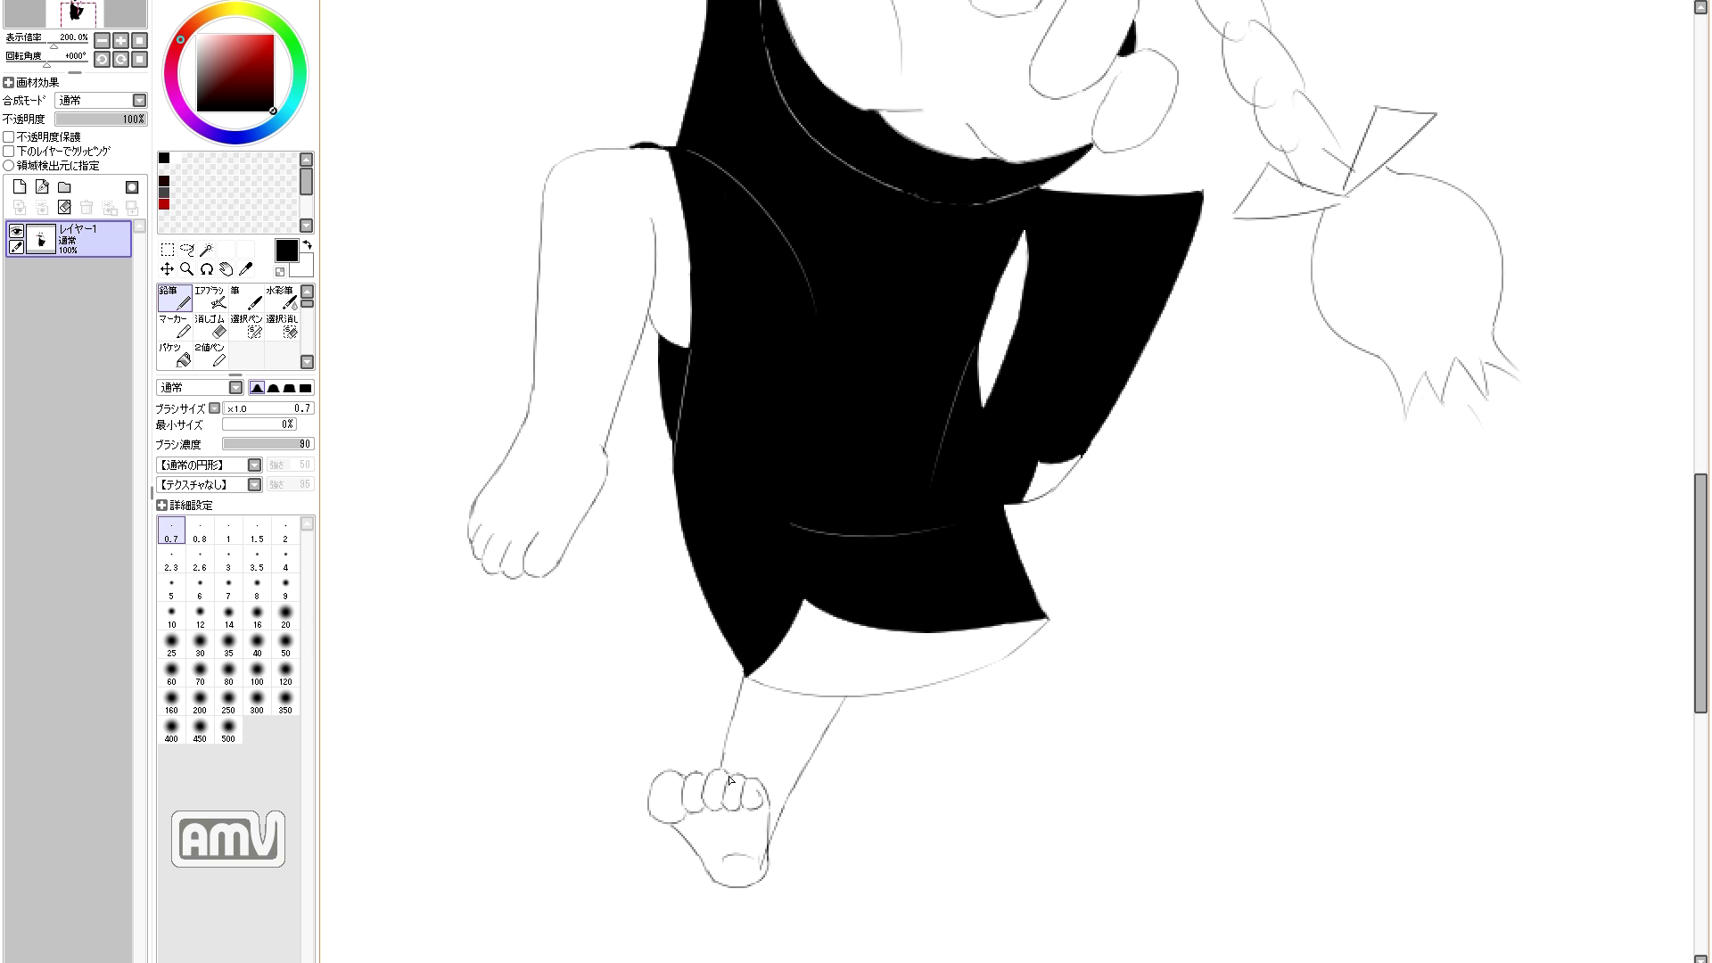
{"action": "key", "text": "e"}
{"action": "left_click_drag", "start_coordinate": [760, 869], "coordinate": [747, 858]}
{"action": "key", "text": "n"}
{"action": "key", "text": "Home"}
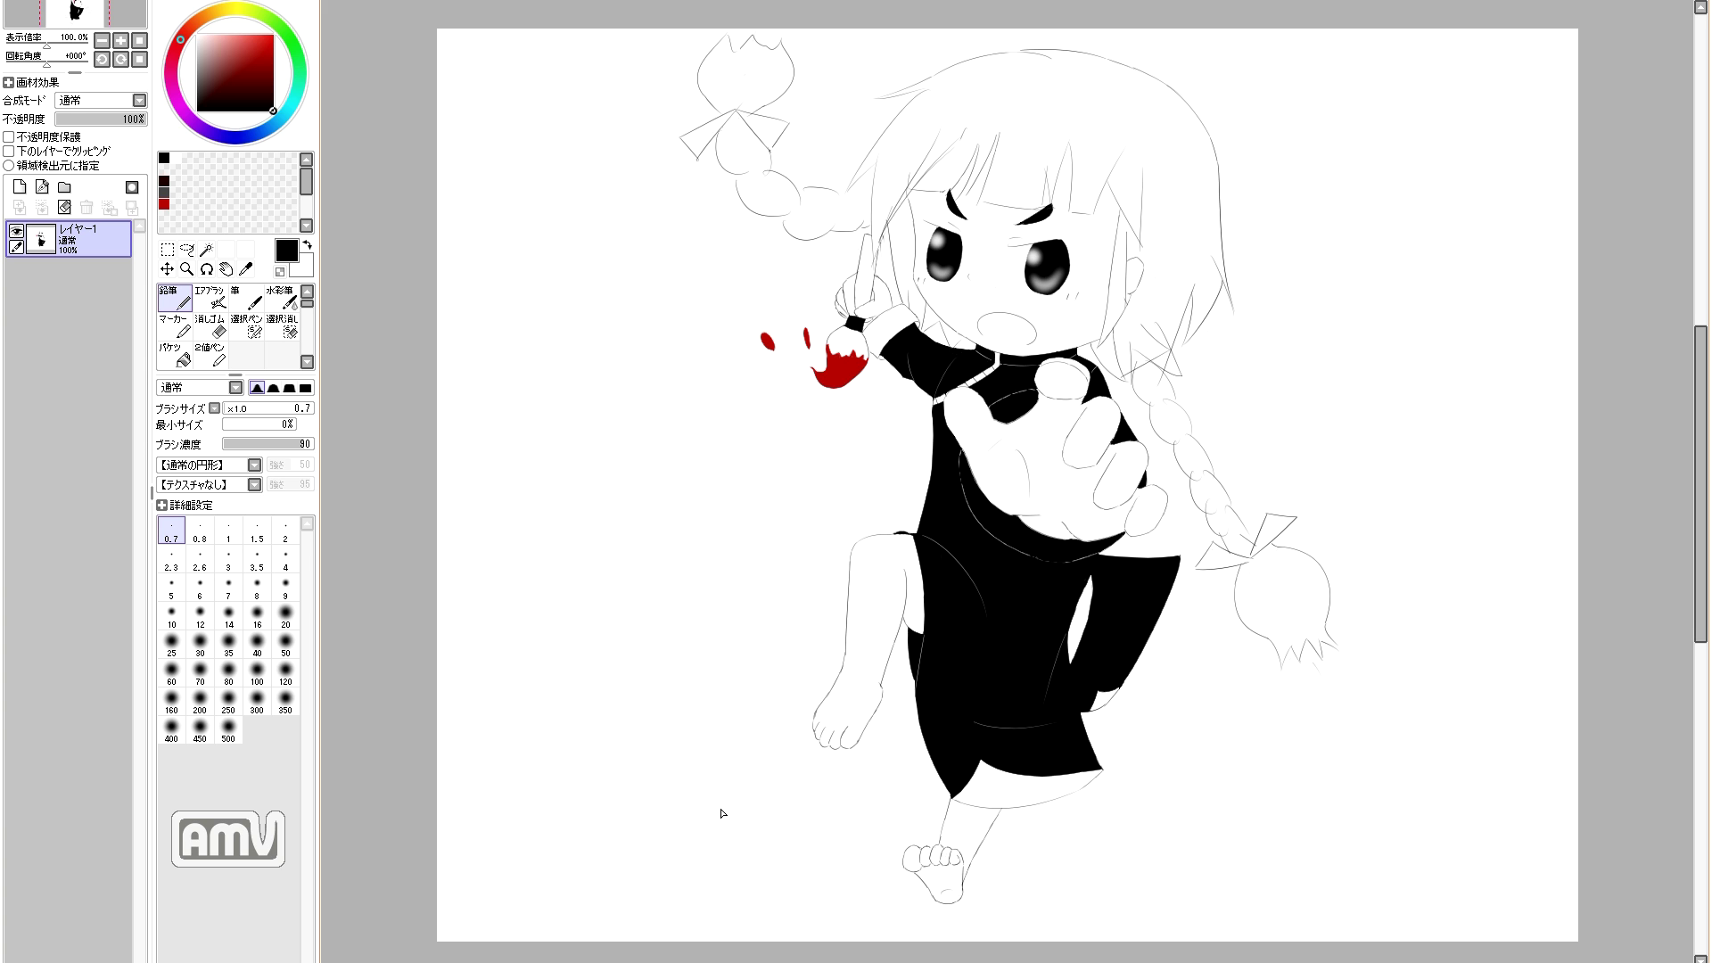
Step: Switch to white and draw thin fold lines on the black rear trouser leg, undoing unsatisfactory strokes
{"action": "key", "text": "x"}
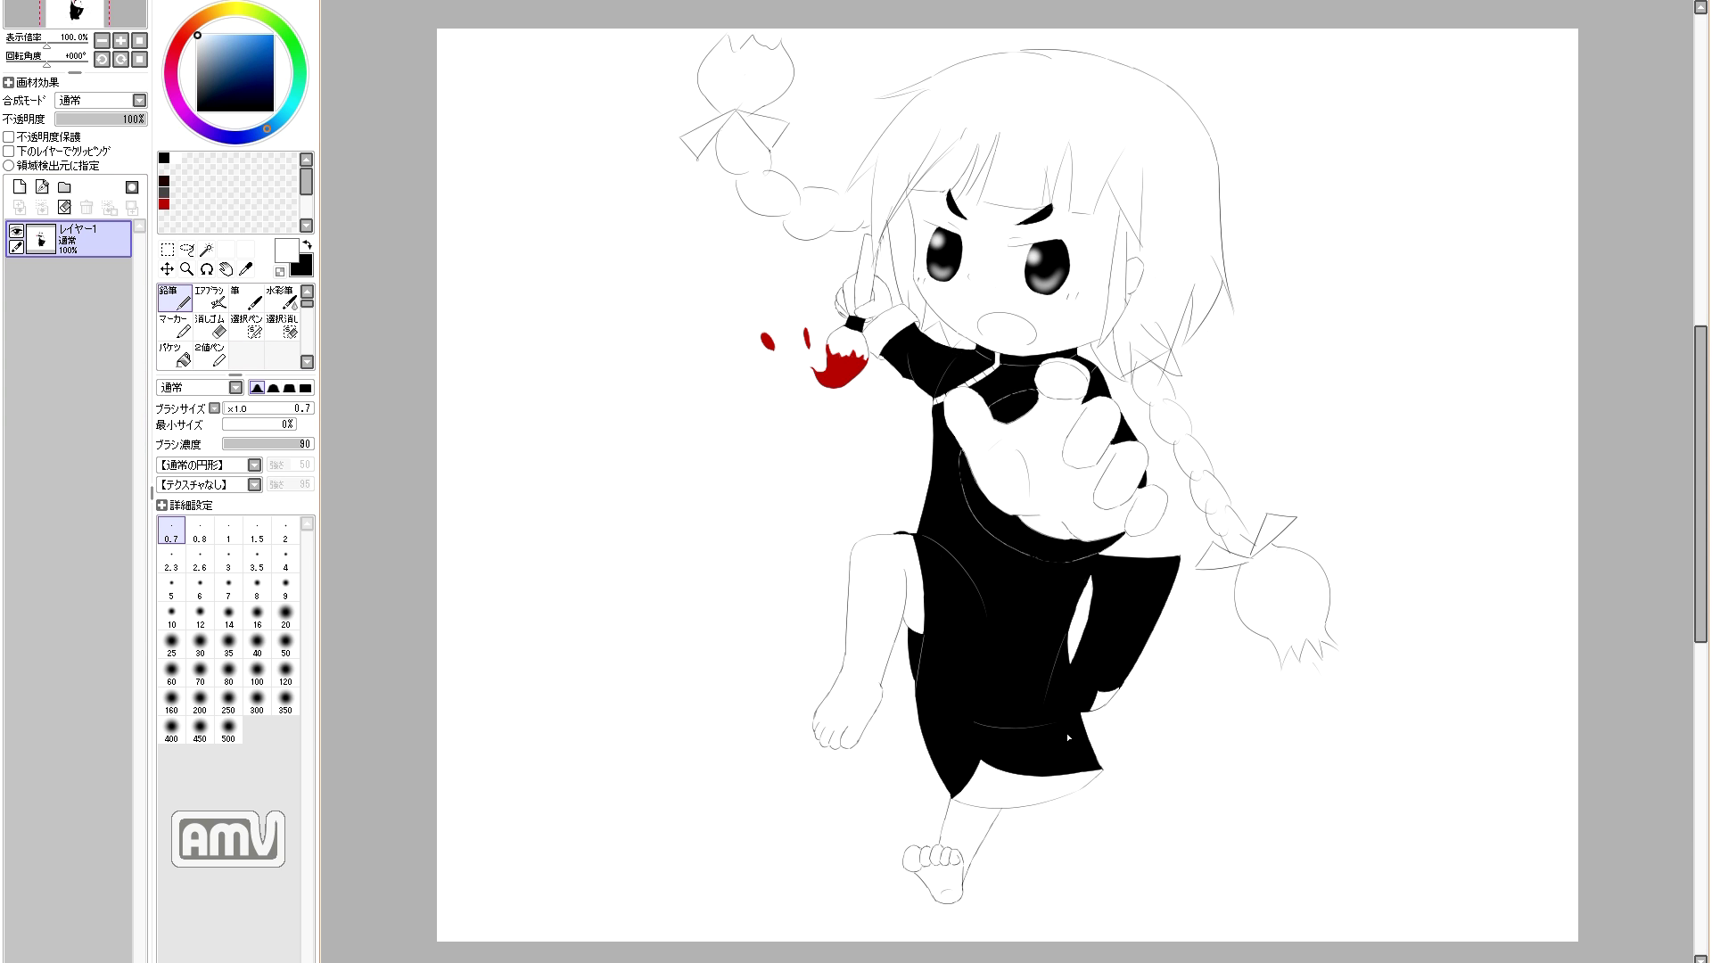
{"action": "key", "text": "ctrl+z"}
{"action": "left_click_drag", "start_coordinate": [1106, 581], "coordinate": [1100, 626]}
{"action": "key", "text": "ctrl+z"}
{"action": "left_click_drag", "start_coordinate": [1120, 590], "coordinate": [1094, 648]}
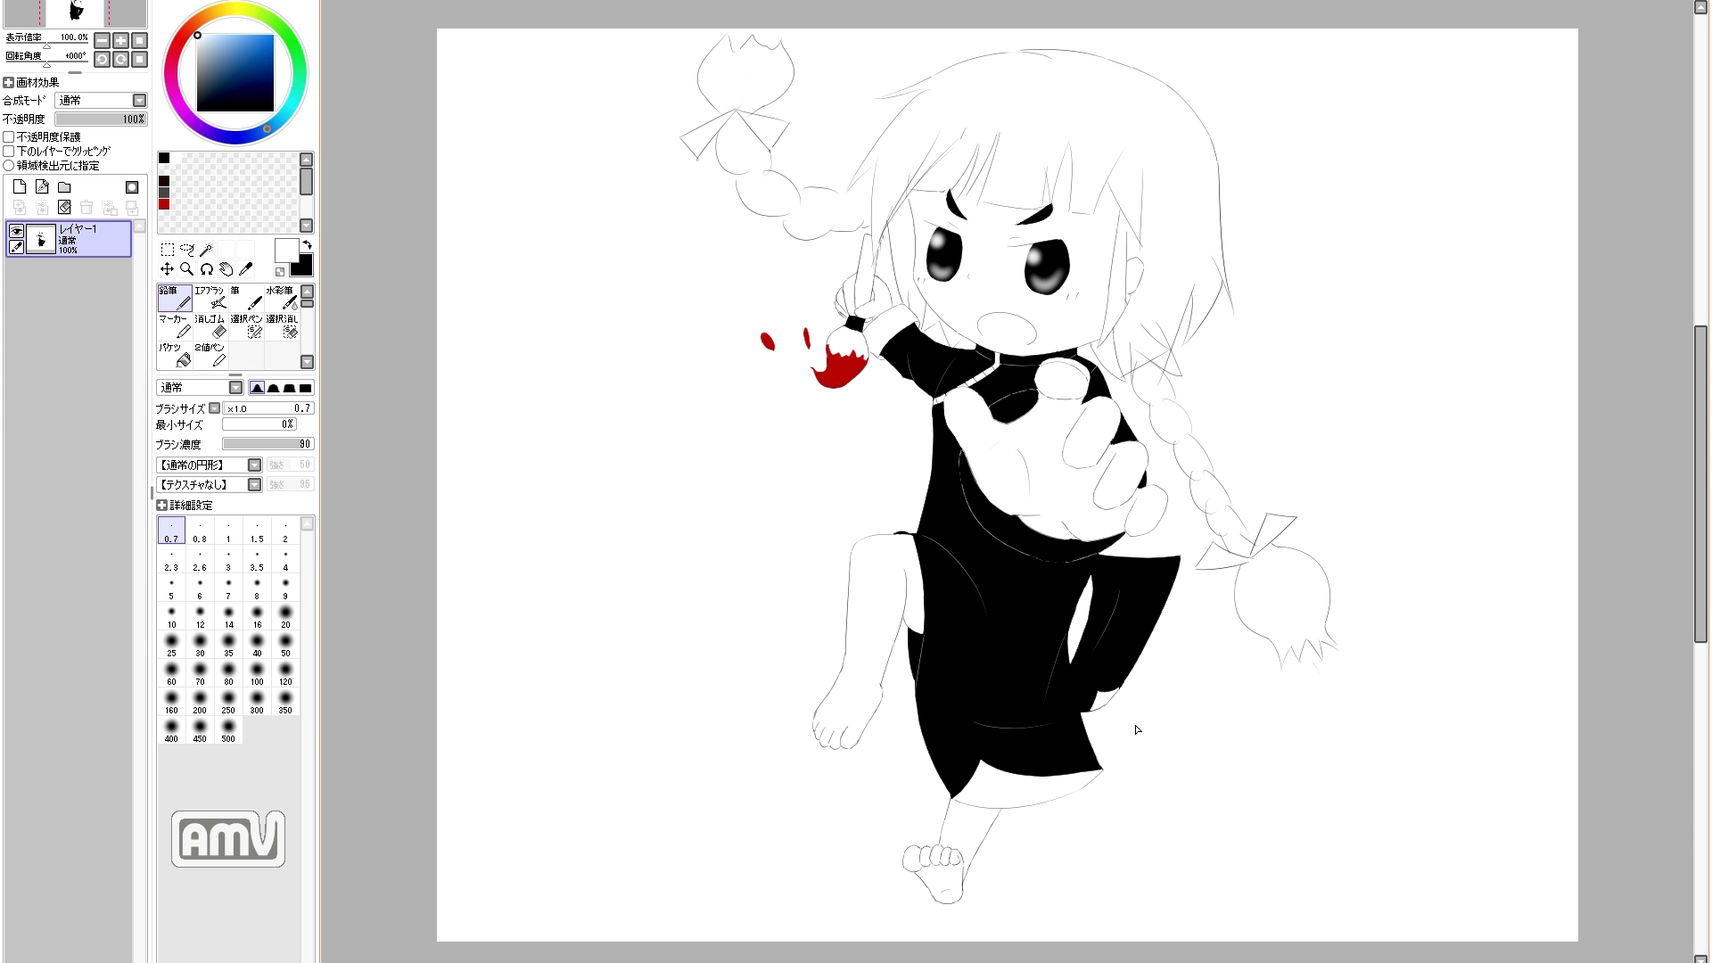